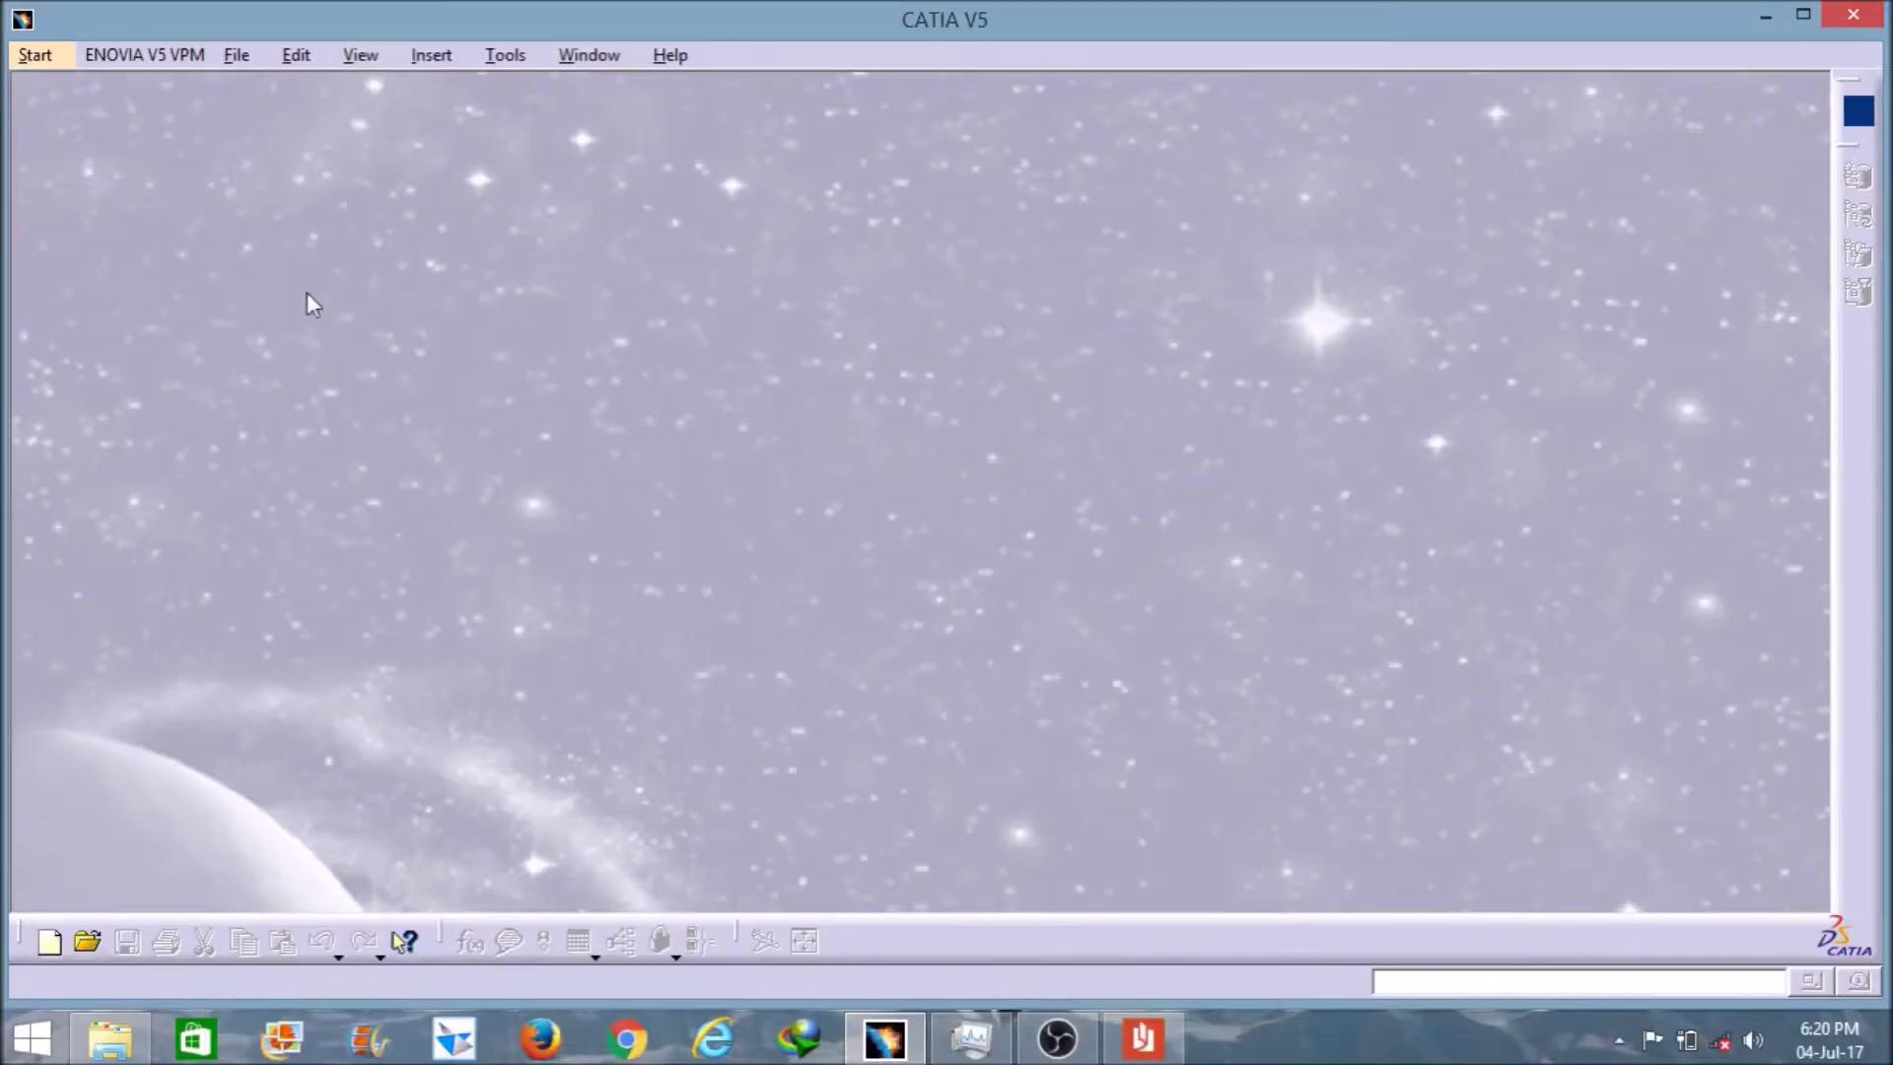
- Create a new Part Design part and start a sketch on the yz plane
{"action": "left_click", "coordinate": [57, 63]}
{"action": "mouse_move", "coordinate": [128, 170]}
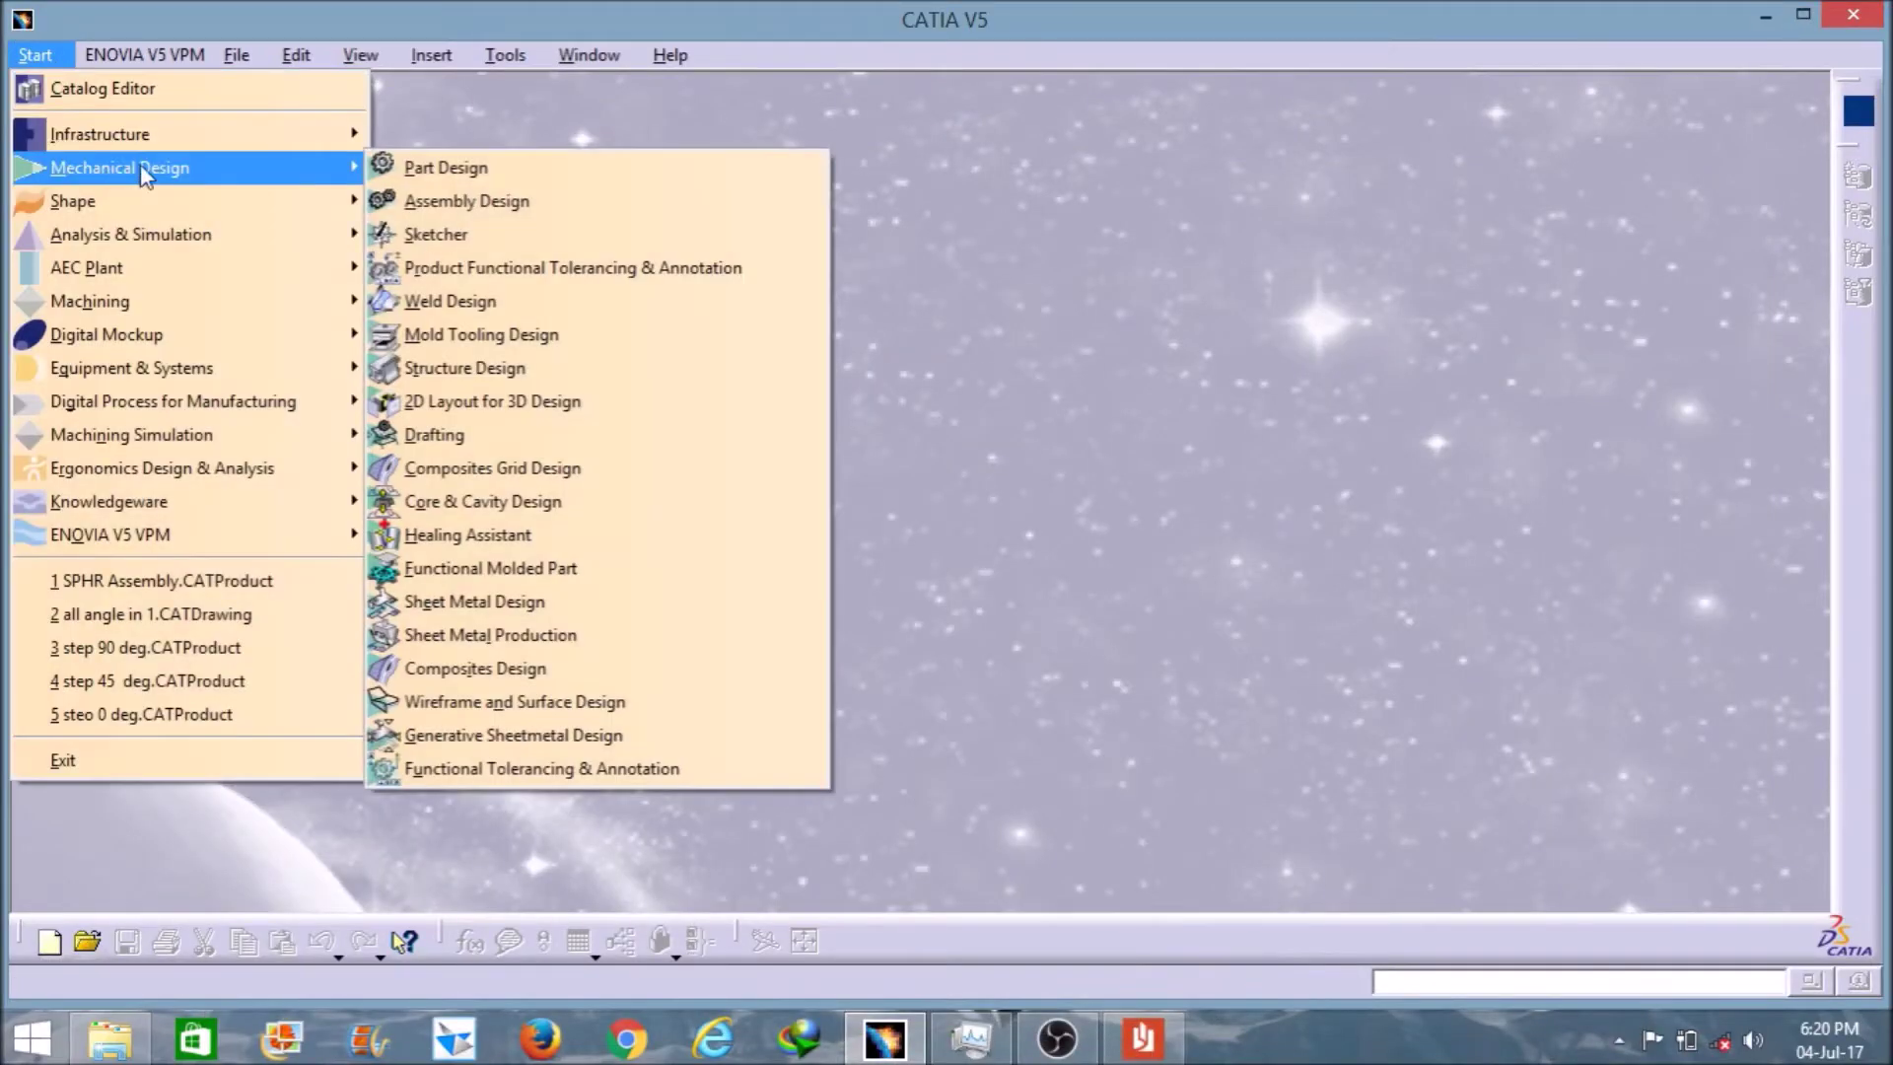
{"action": "left_click", "coordinate": [412, 174]}
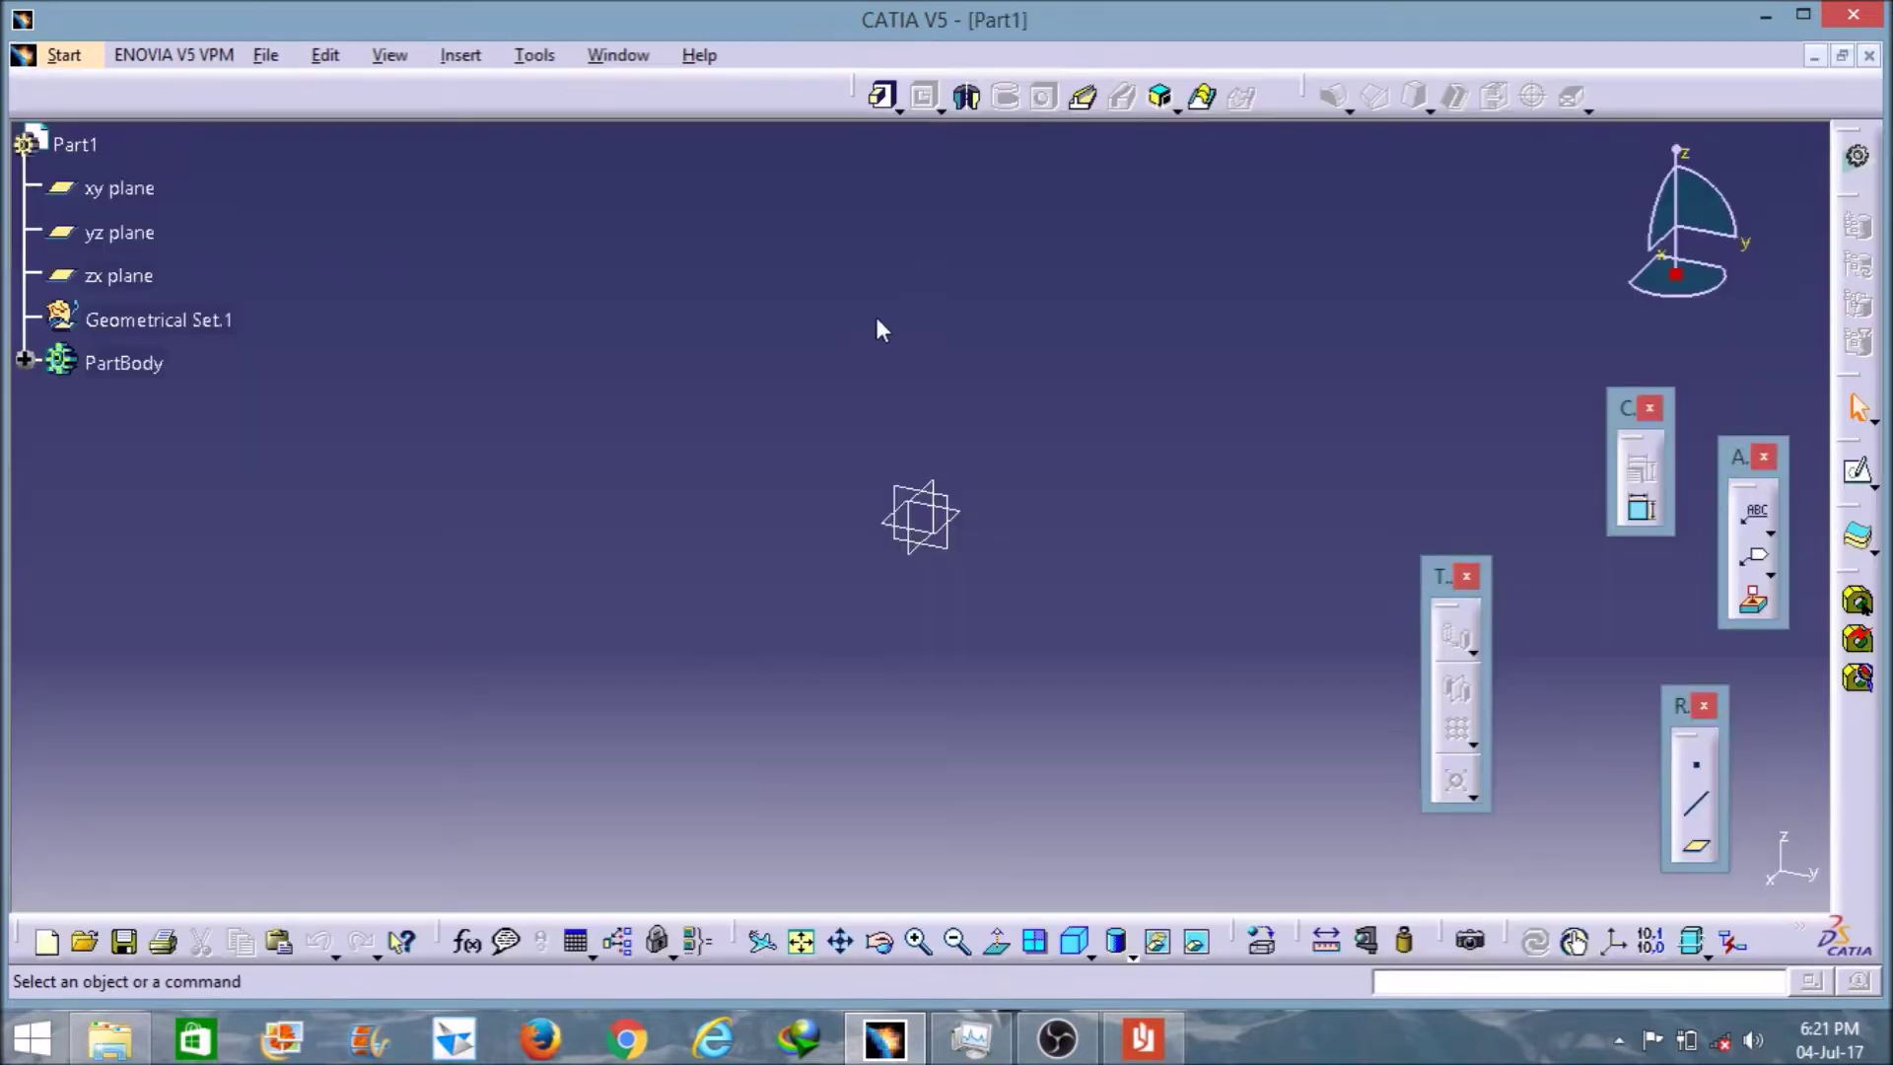
{"action": "left_click", "coordinate": [146, 237]}
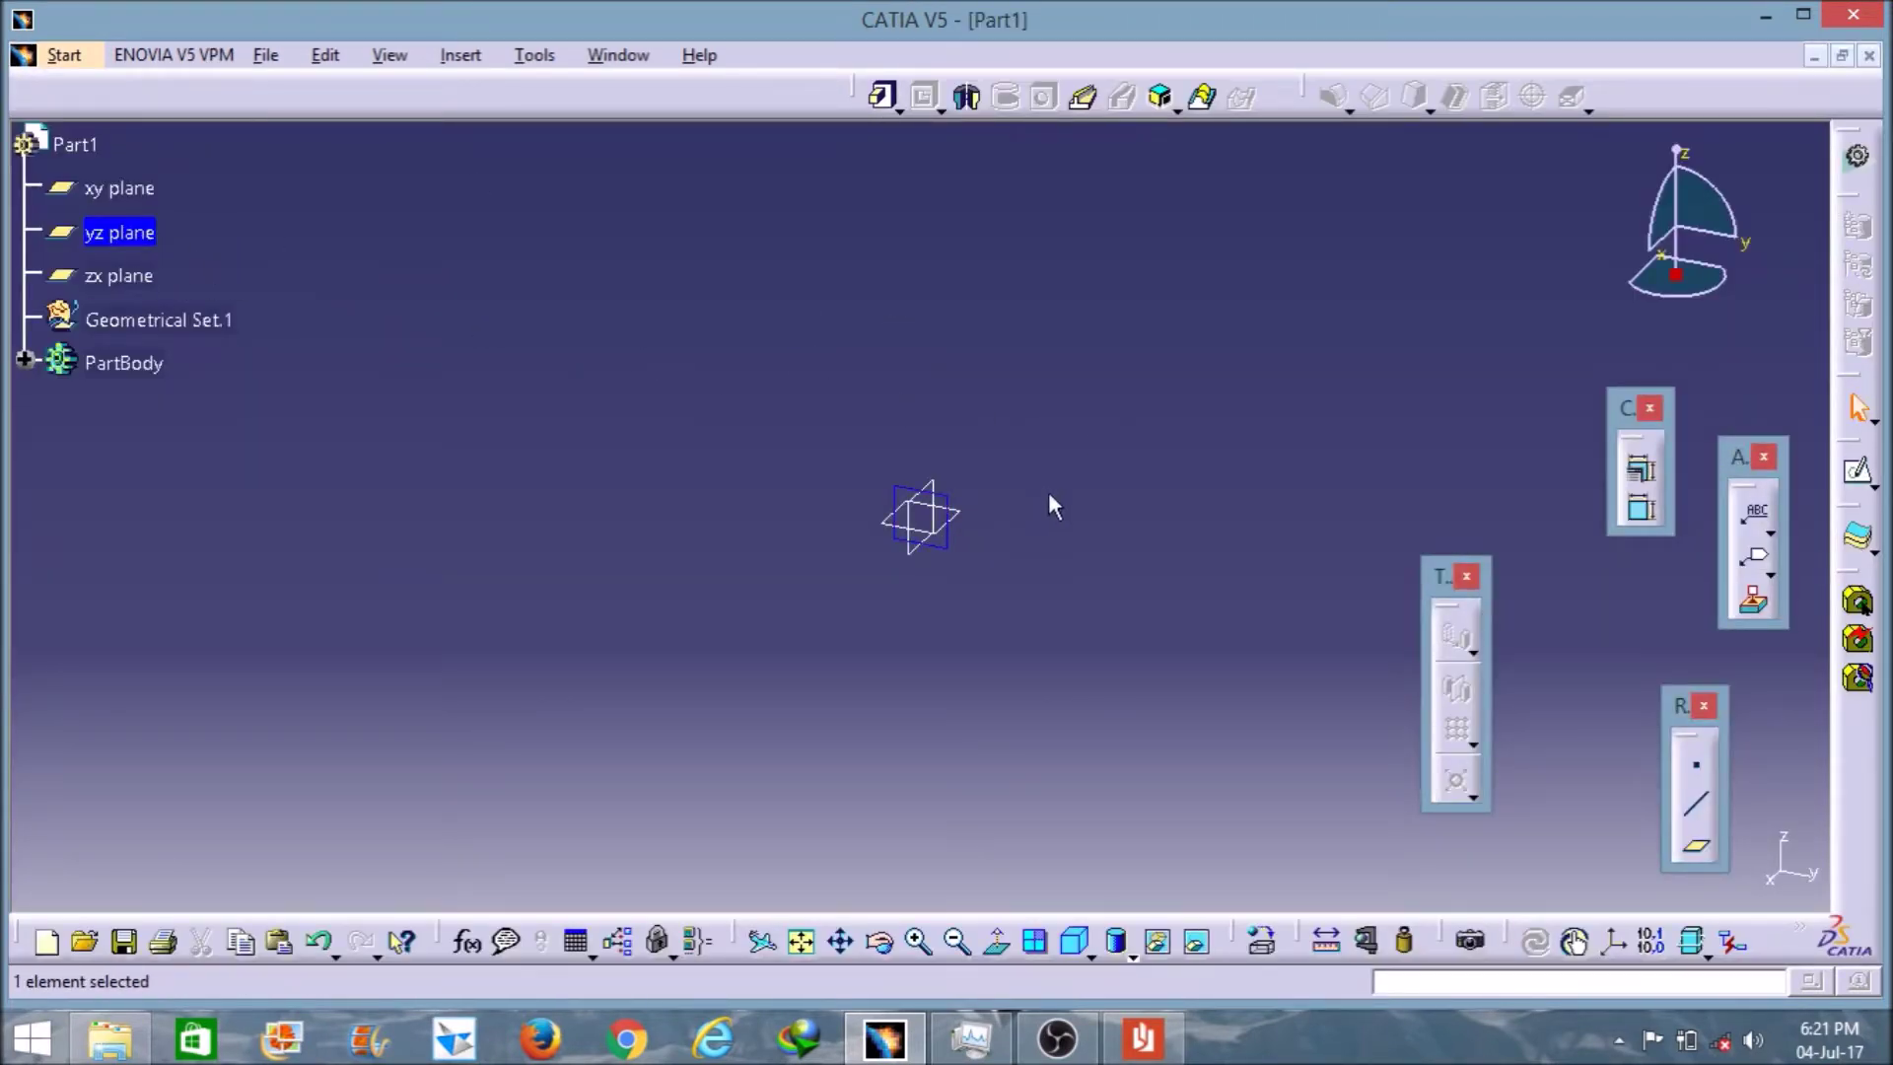
{"action": "left_click", "coordinate": [1857, 470]}
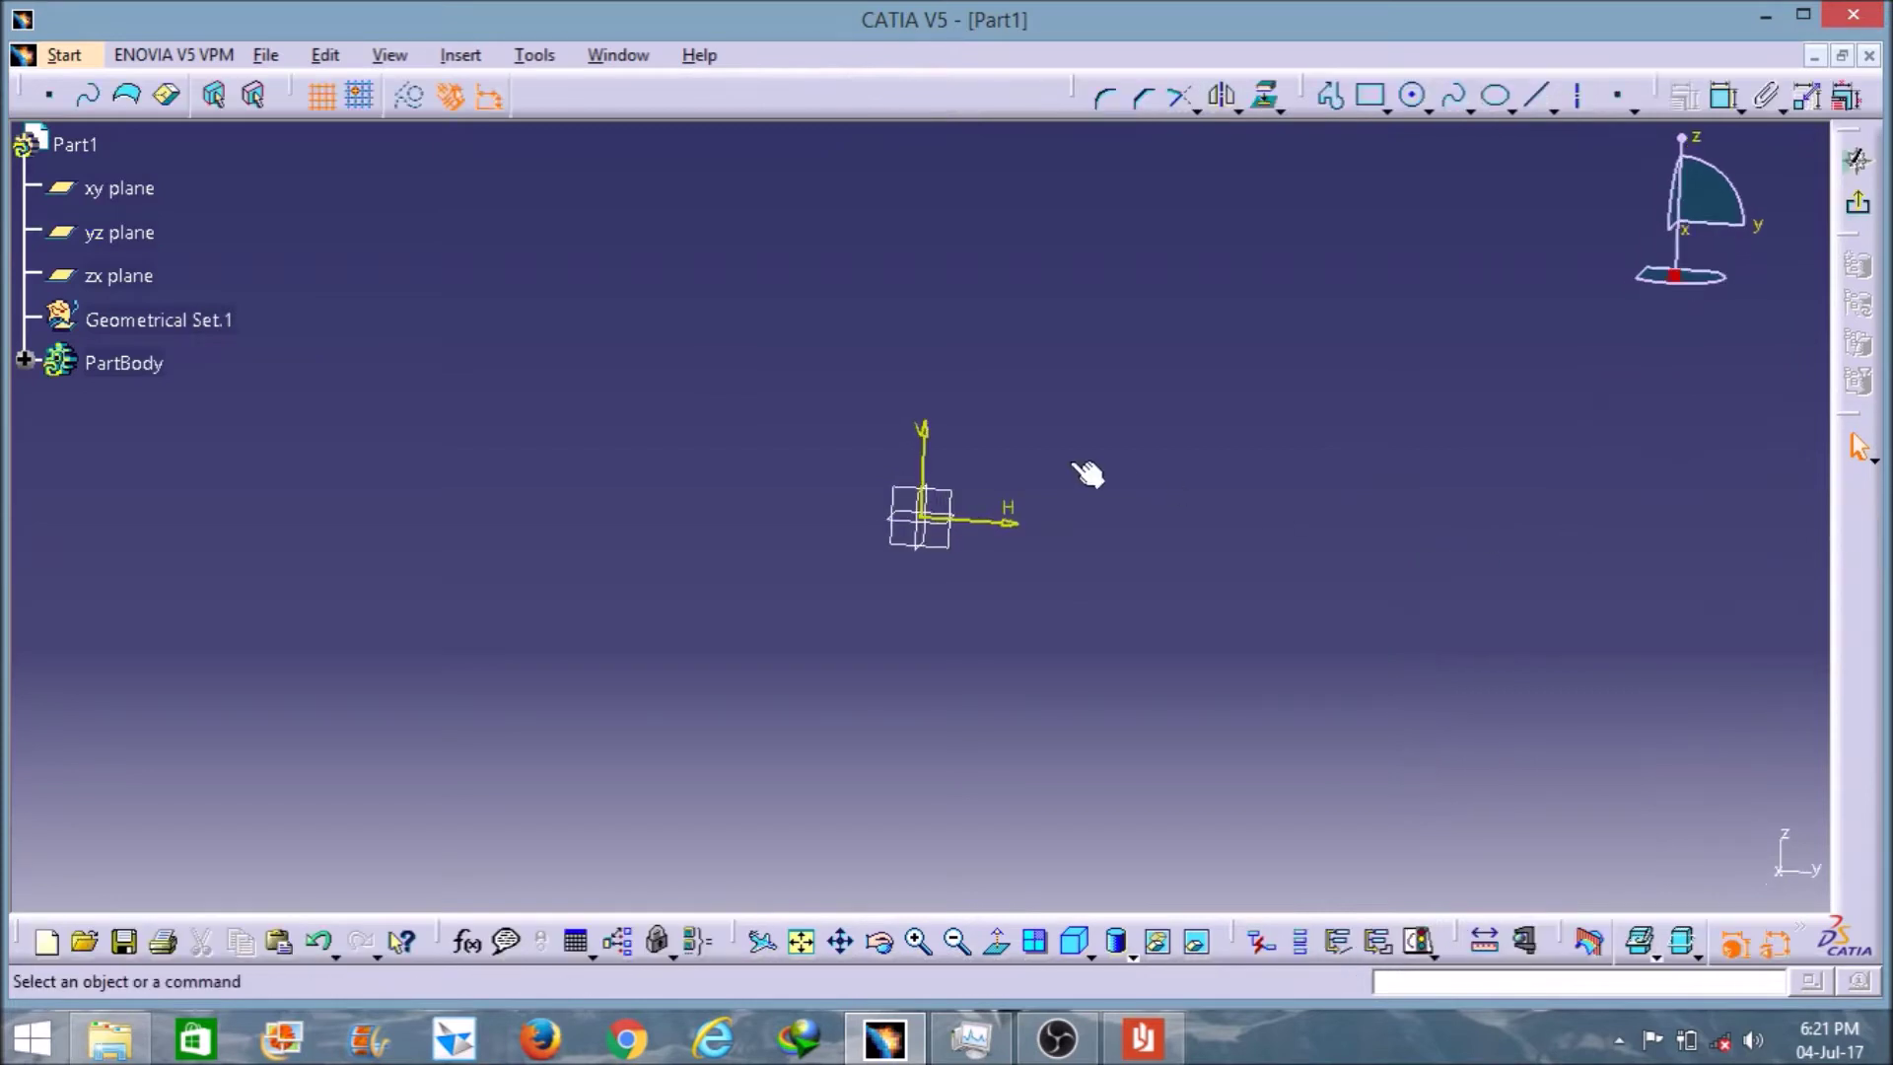
- Draw a circle centred at the origin and dimension its diameter to 90 mm
{"action": "left_click", "coordinate": [1412, 95]}
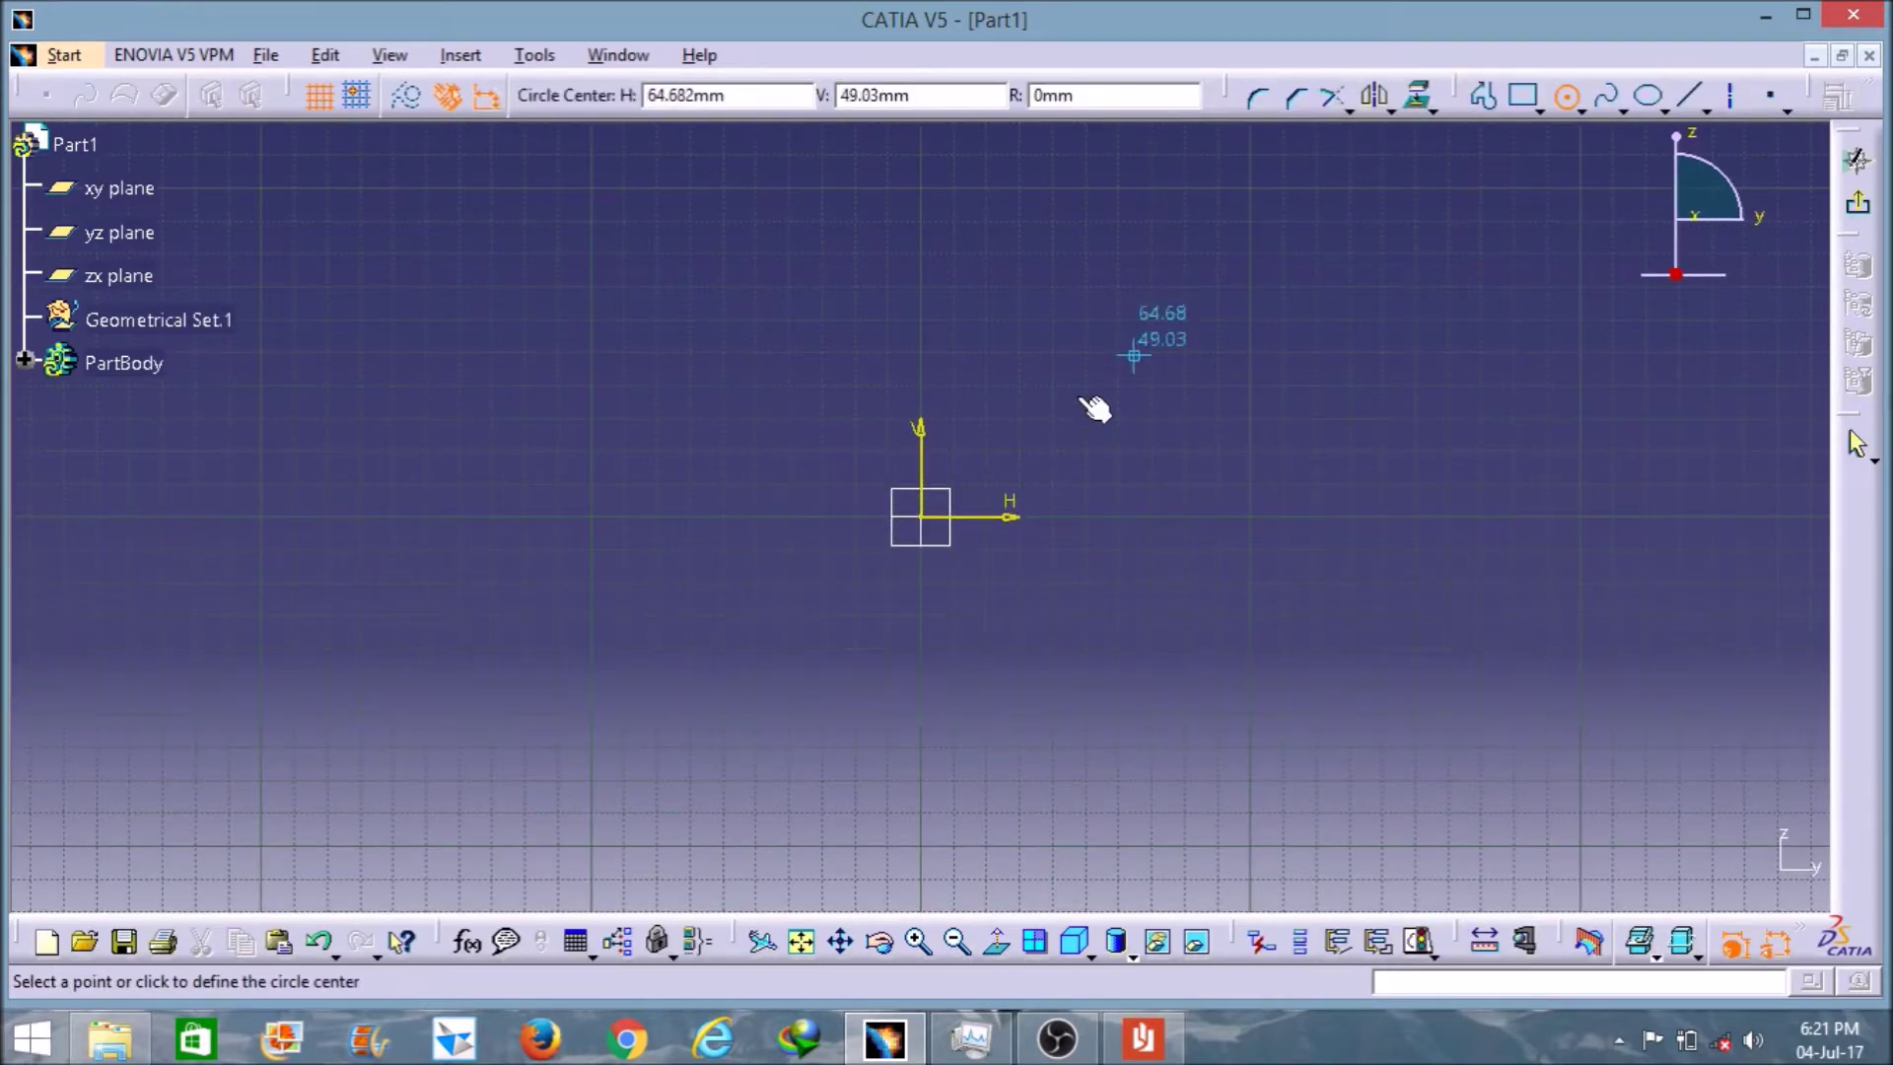
{"action": "left_click", "coordinate": [920, 516]}
{"action": "left_click", "coordinate": [1062, 577]}
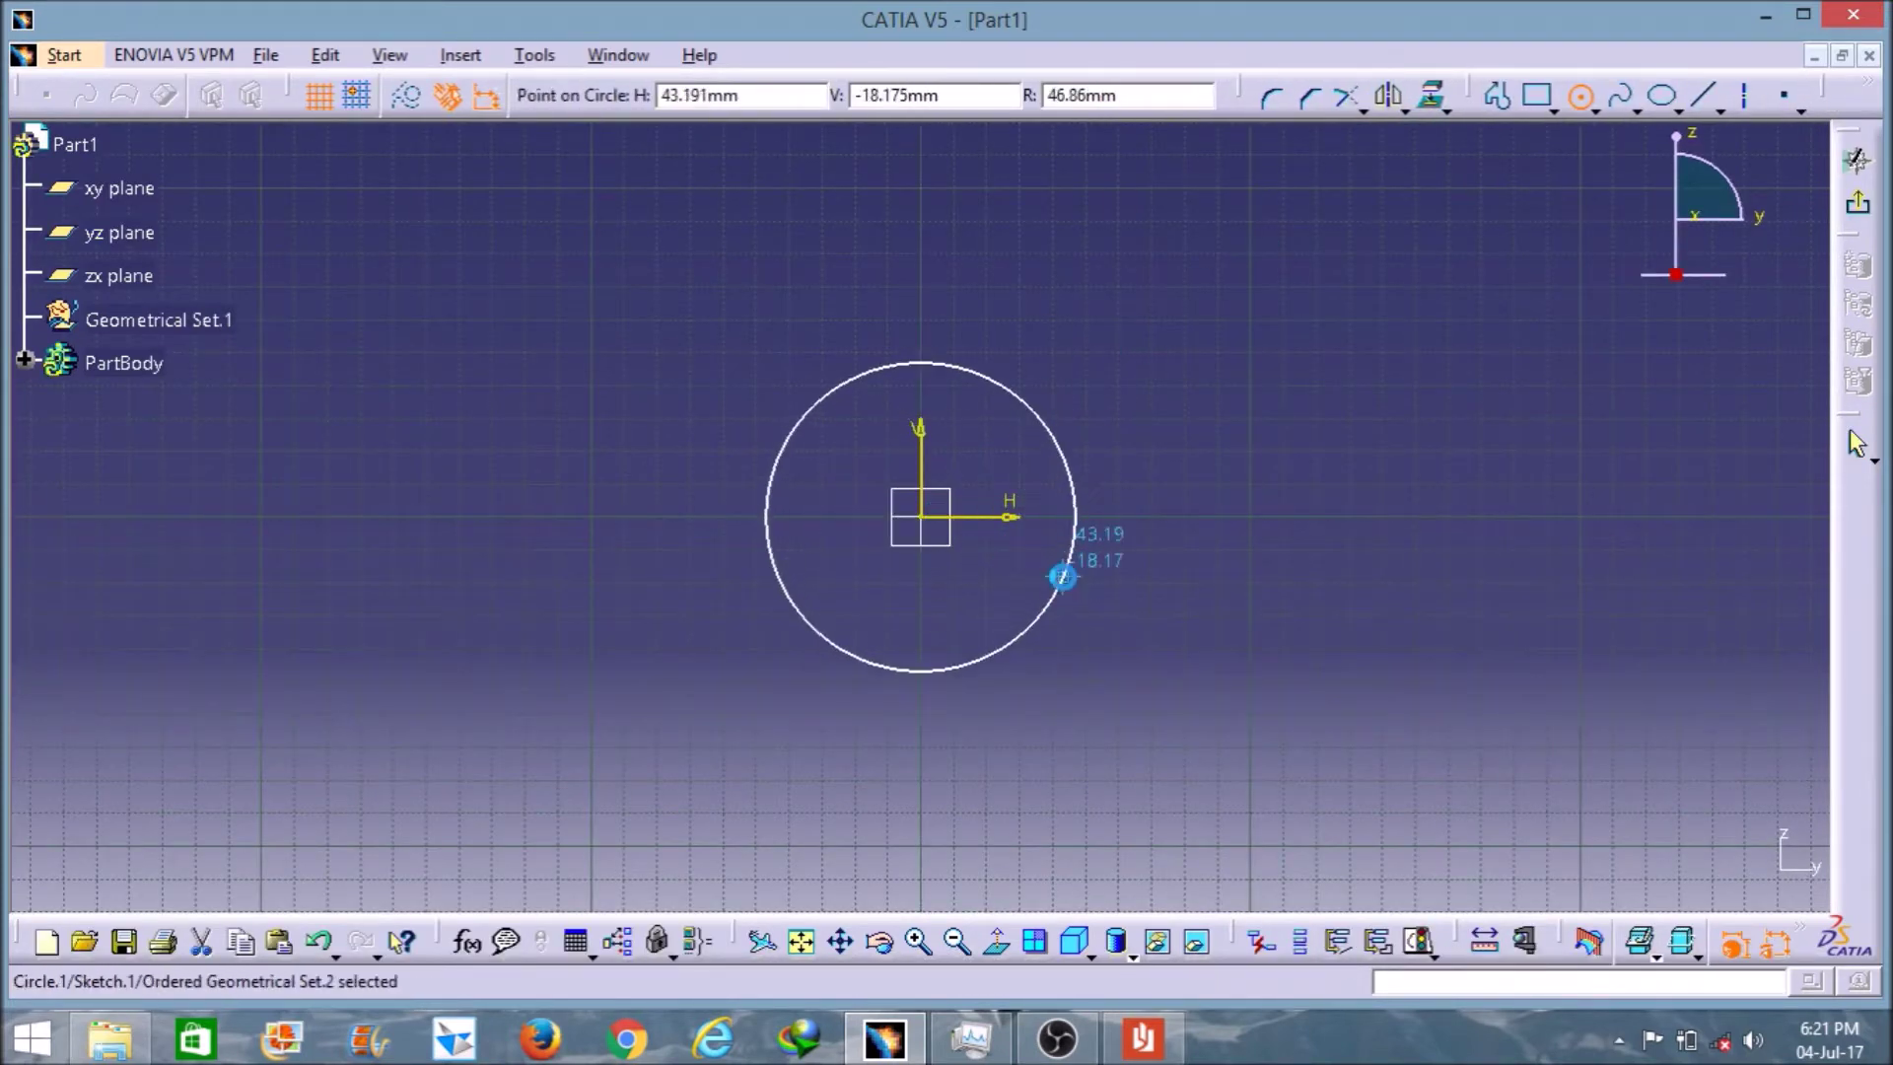
{"action": "left_click", "coordinate": [1724, 96]}
{"action": "left_click", "coordinate": [1048, 434]}
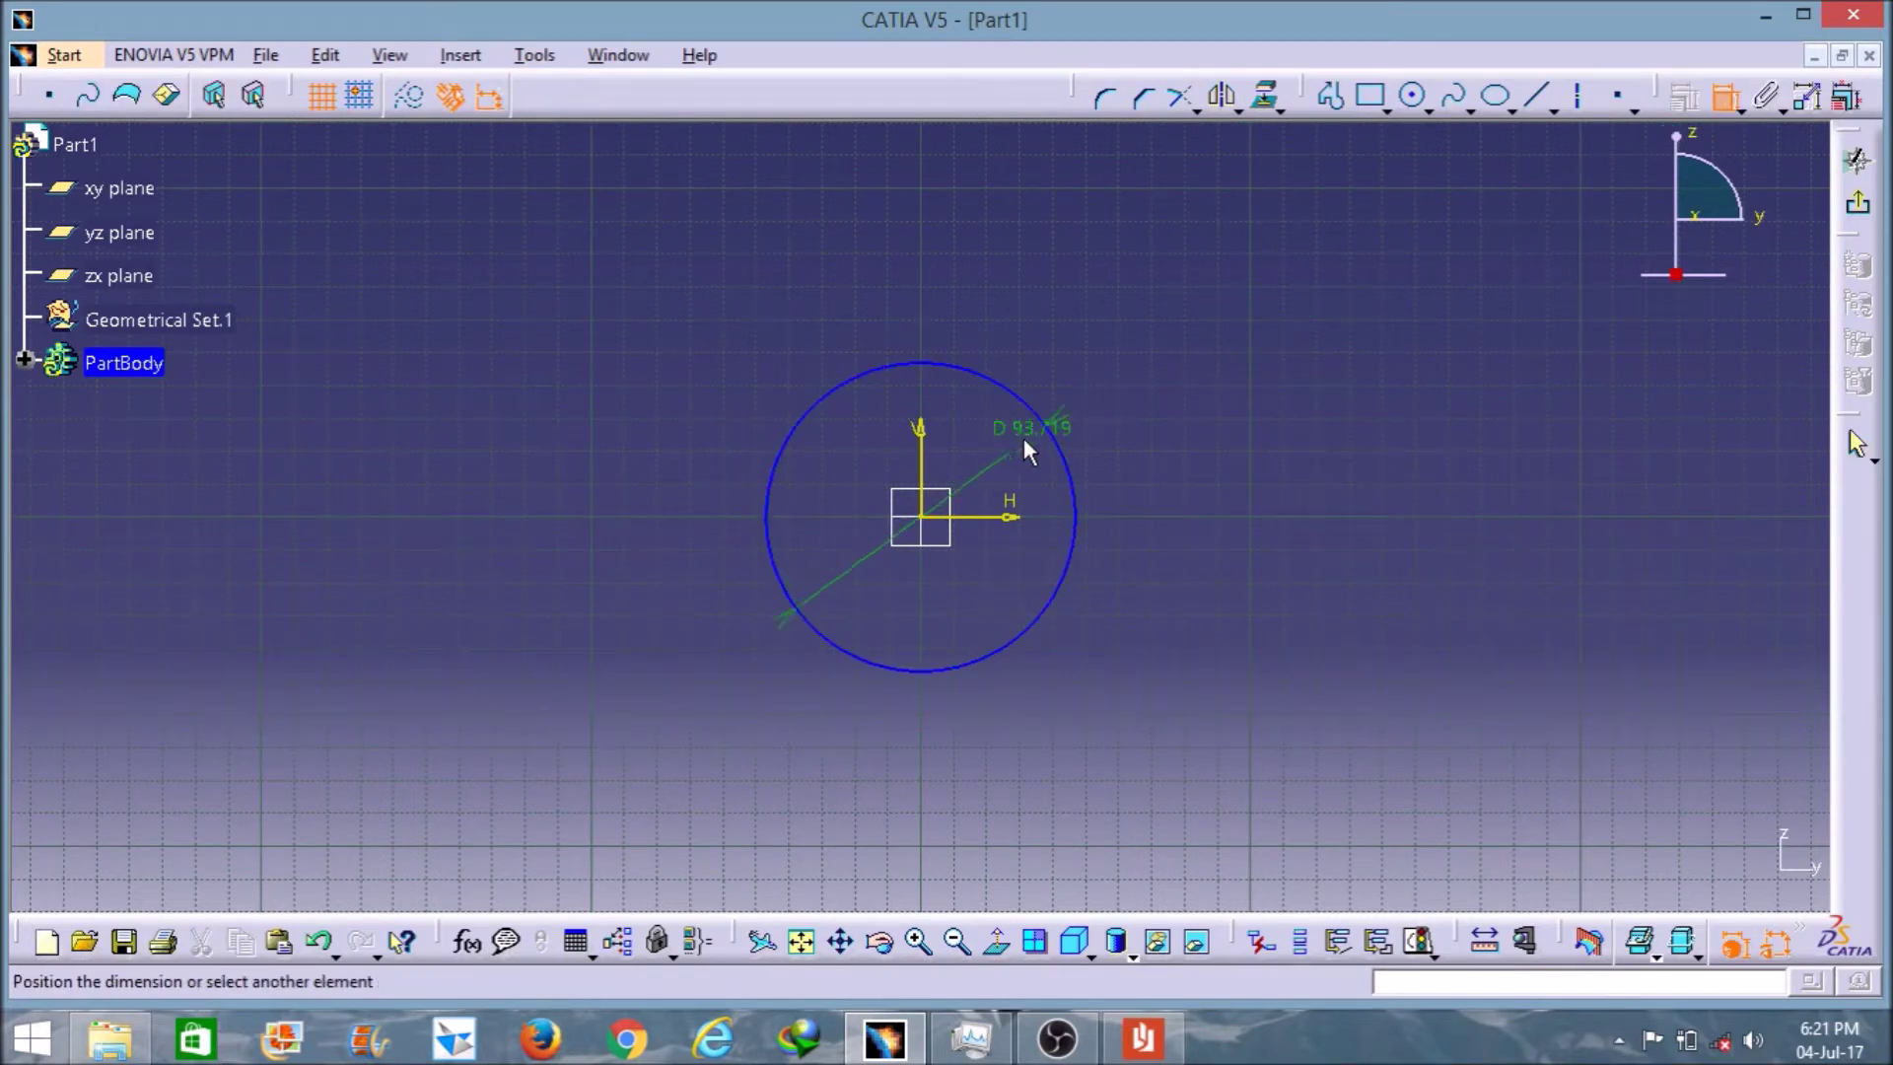
{"action": "left_click", "coordinate": [1132, 371]}
{"action": "double_click", "coordinate": [1154, 367]}
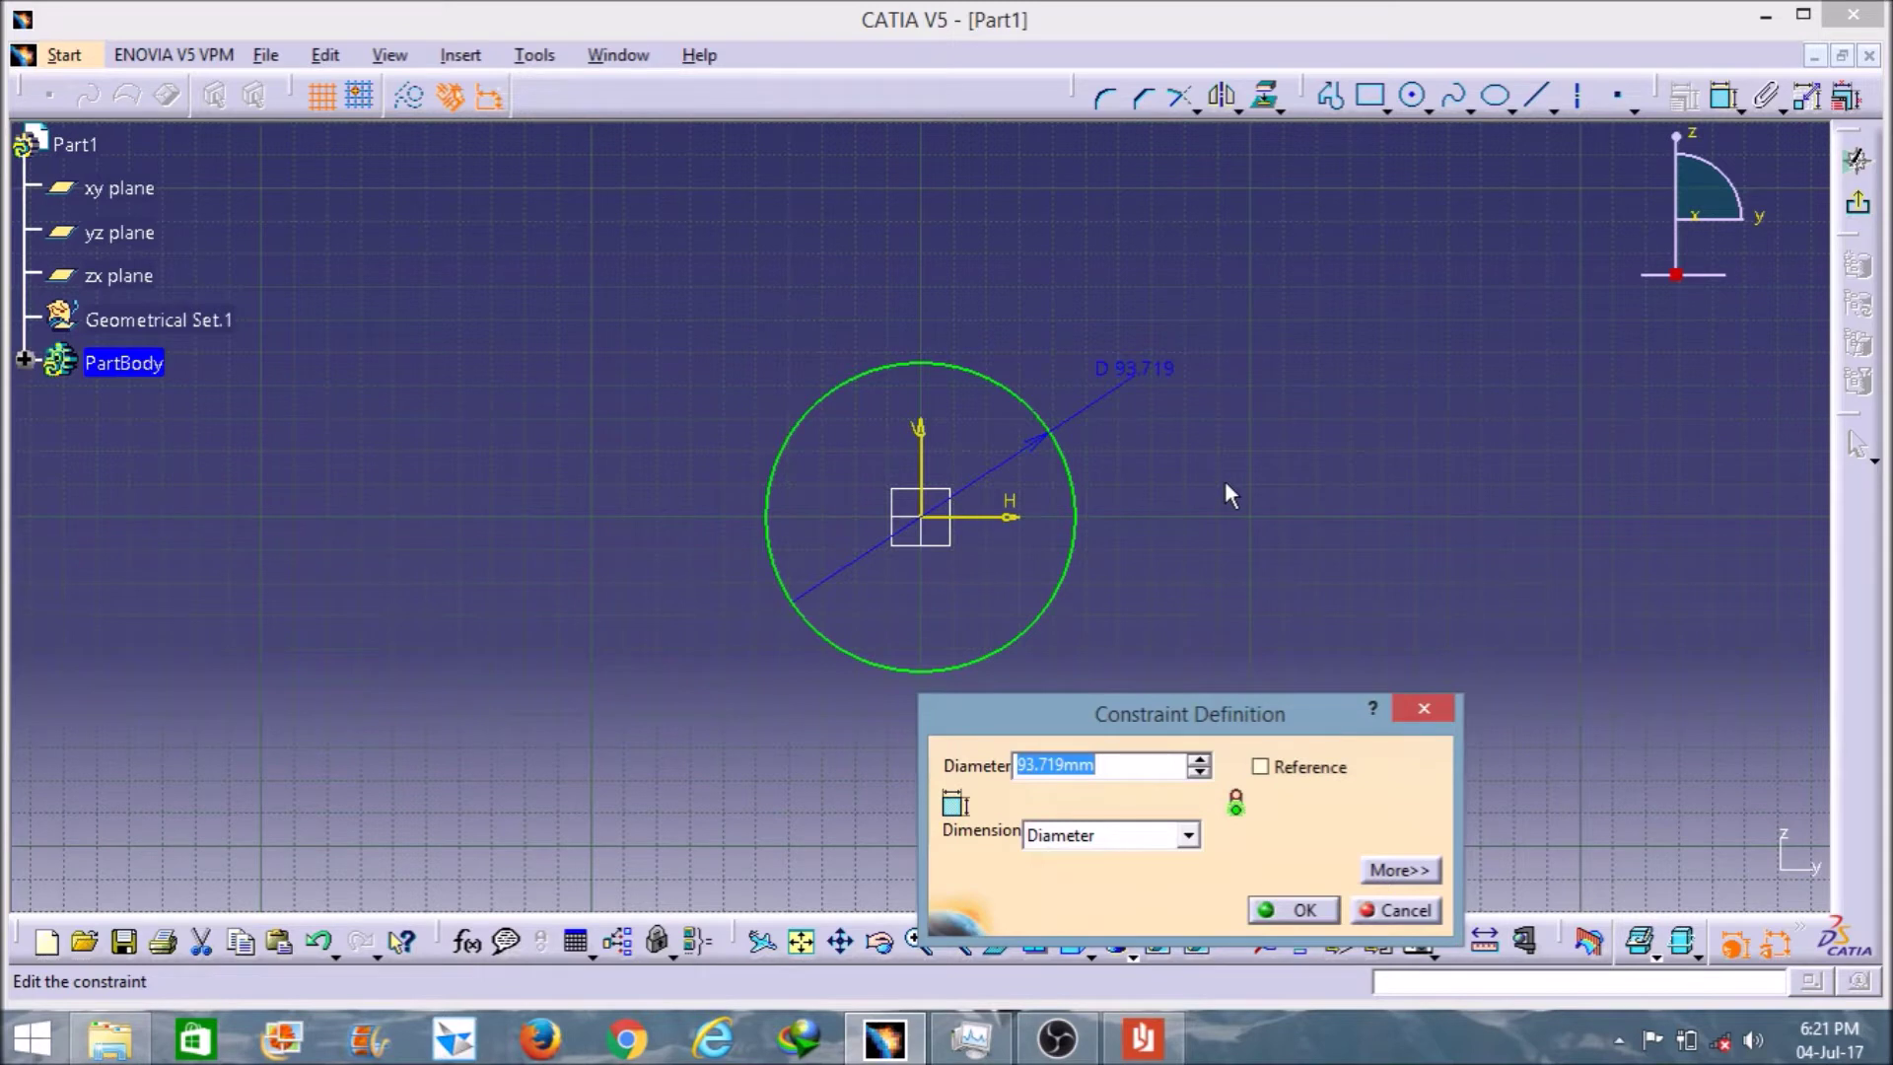
{"action": "type", "text": "90"}
{"action": "key", "text": "Return"}
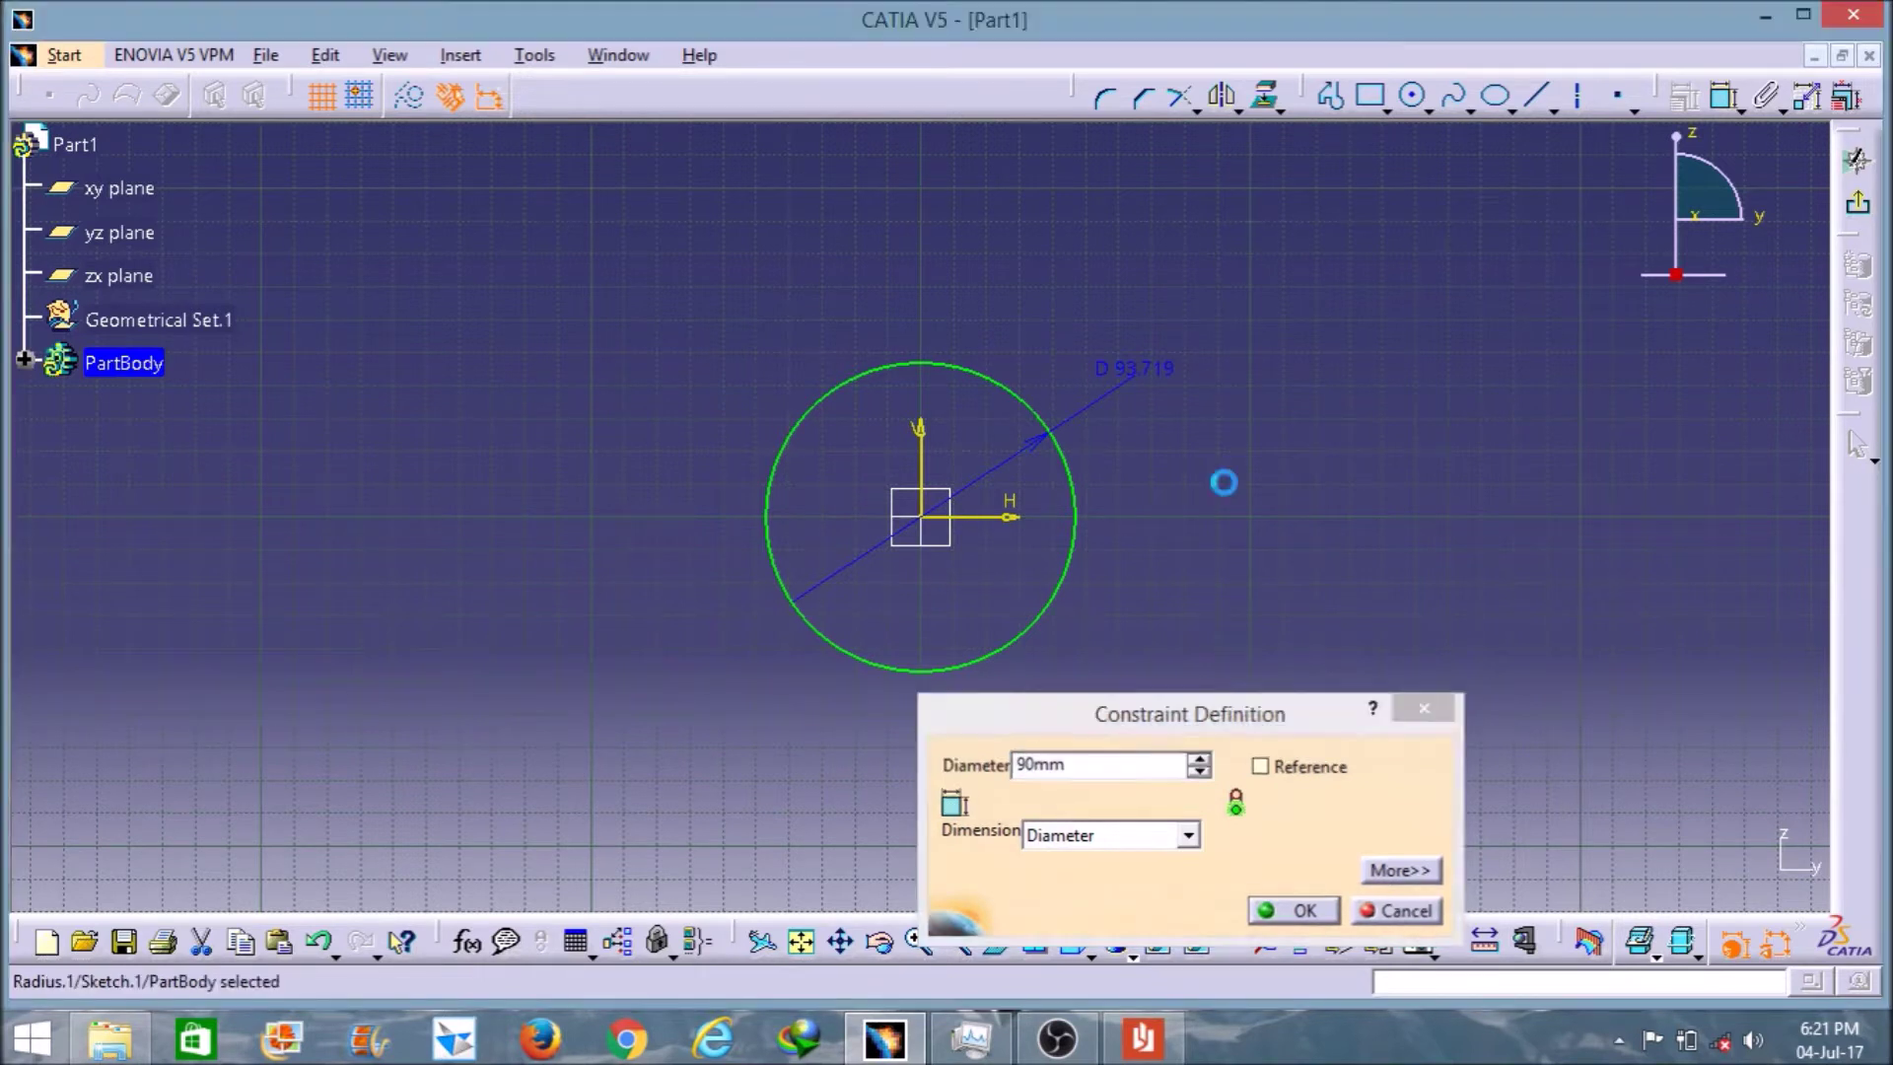
- Add a concentric 80 mm diameter circle at the origin and exit the sketch
{"action": "left_click", "coordinate": [1416, 98]}
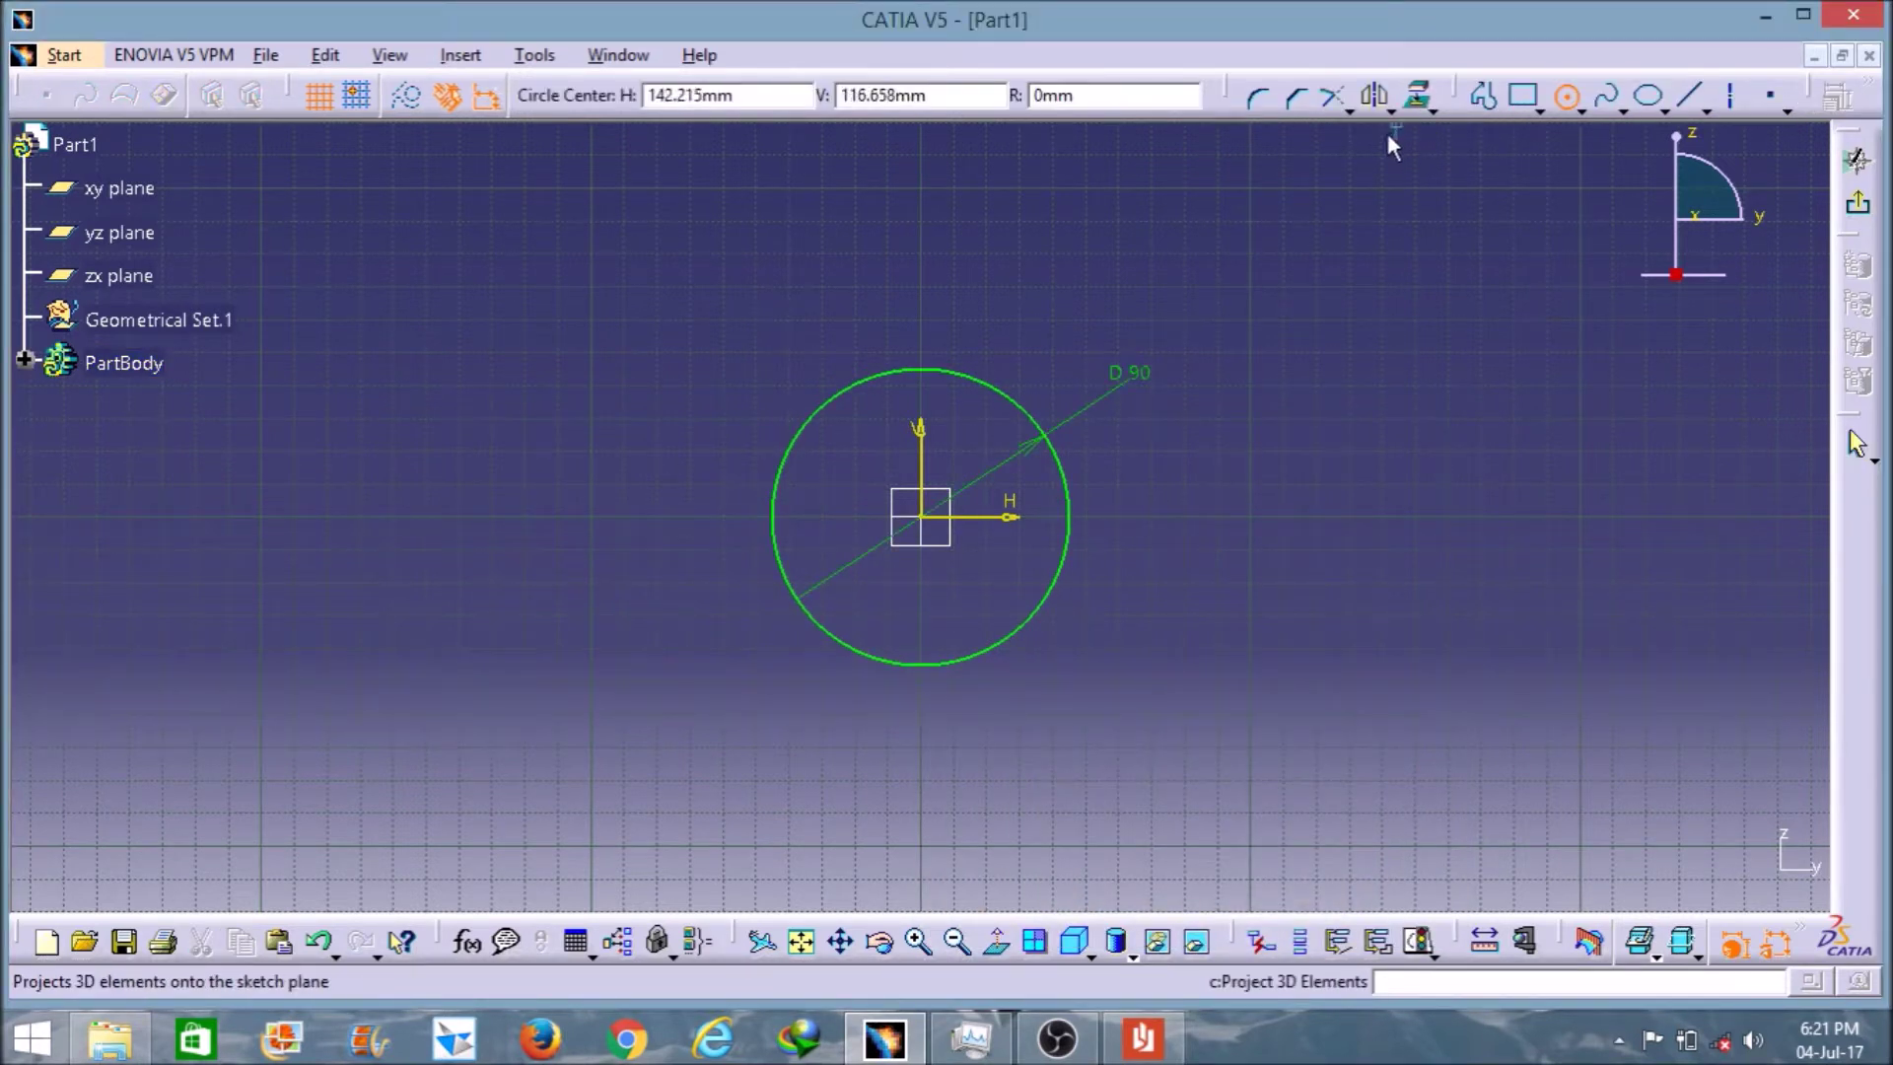
{"action": "left_click", "coordinate": [927, 518]}
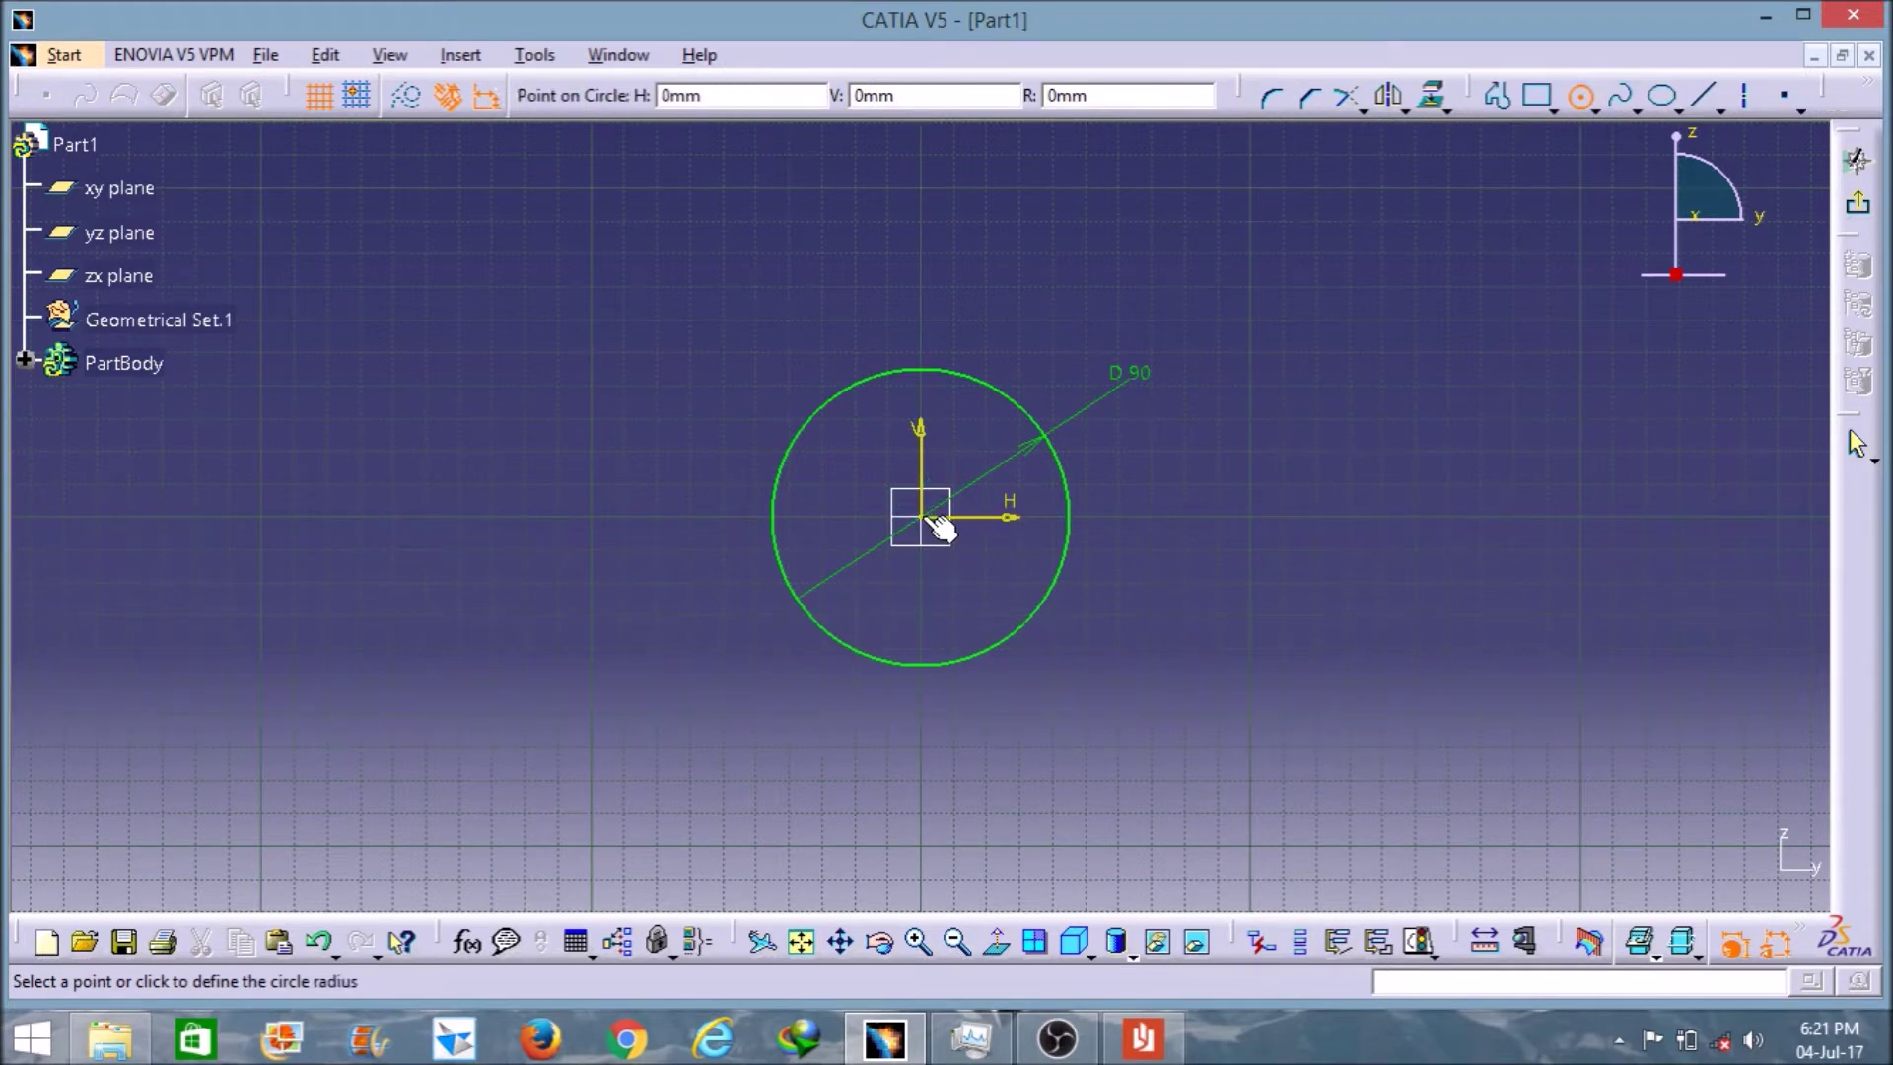
{"action": "left_click", "coordinate": [1005, 555]}
{"action": "left_click", "coordinate": [1721, 99]}
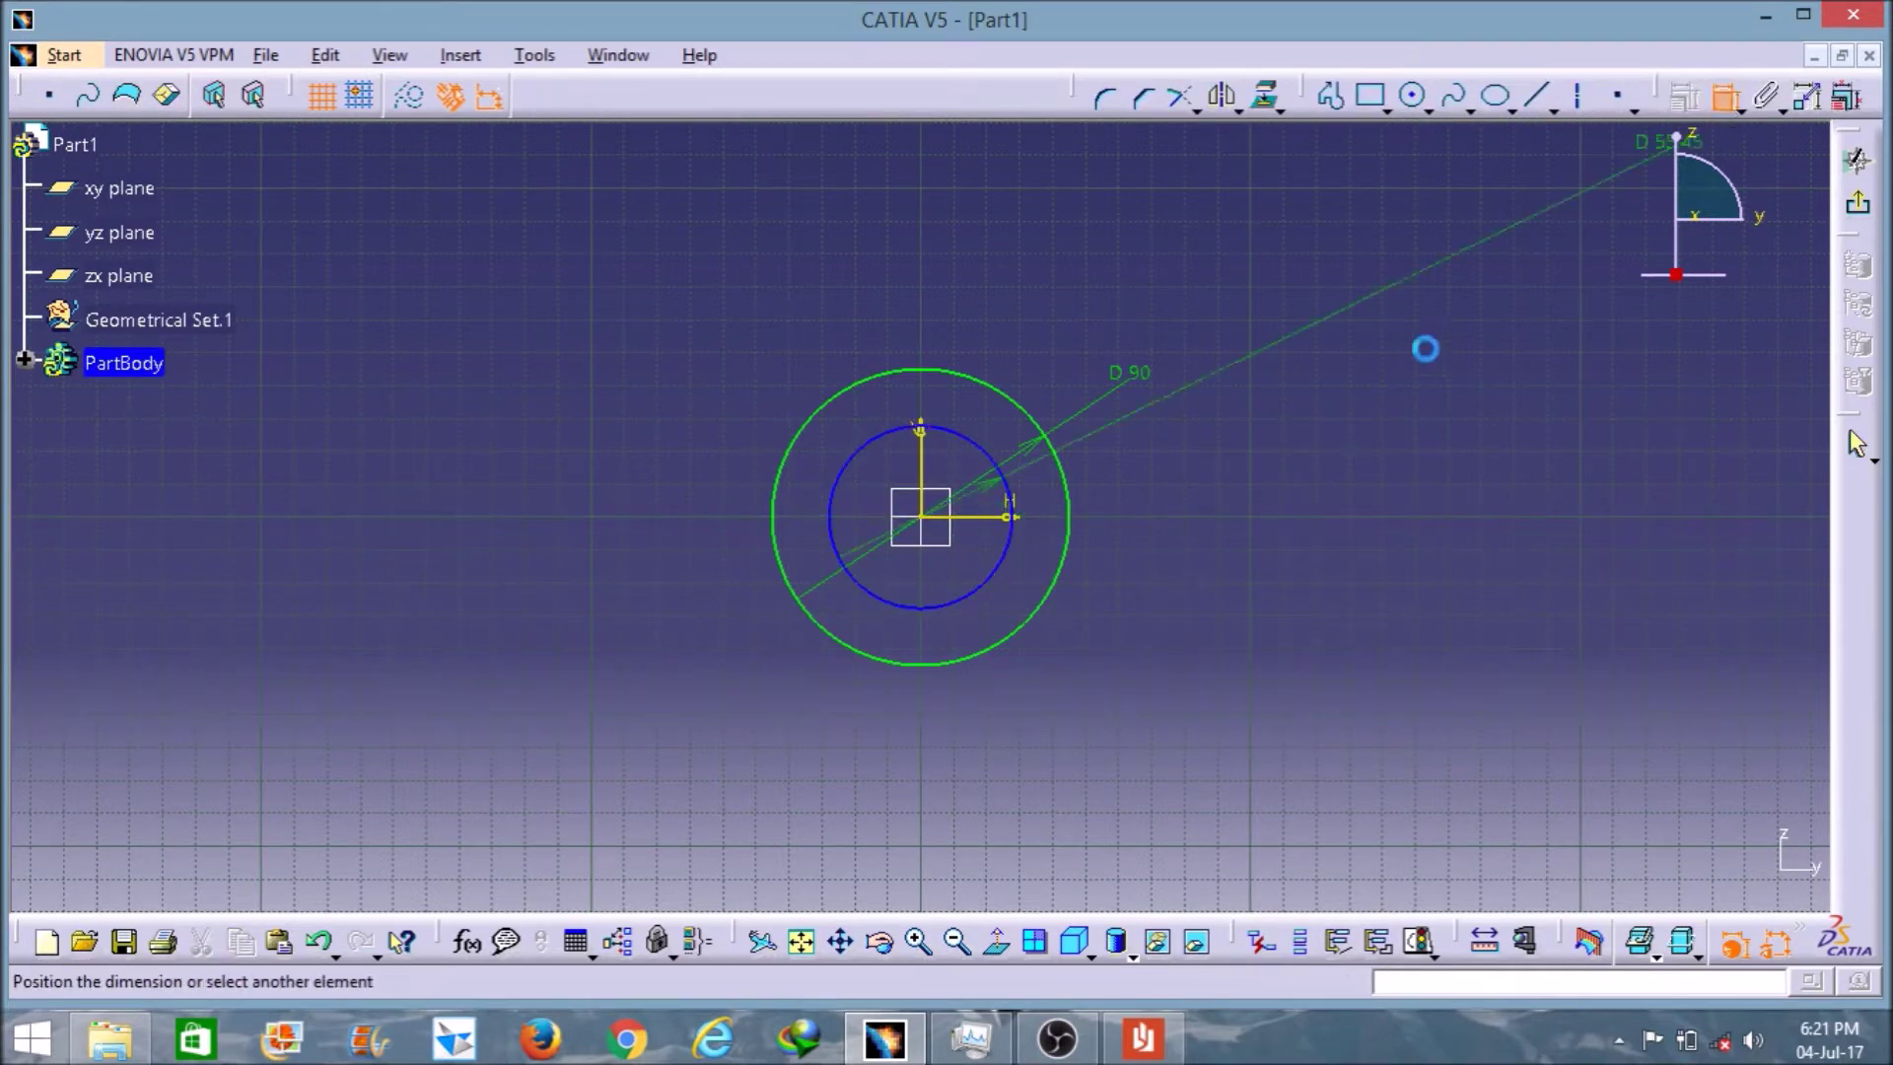
{"action": "left_click", "coordinate": [1218, 449]}
{"action": "double_click", "coordinate": [1219, 446]}
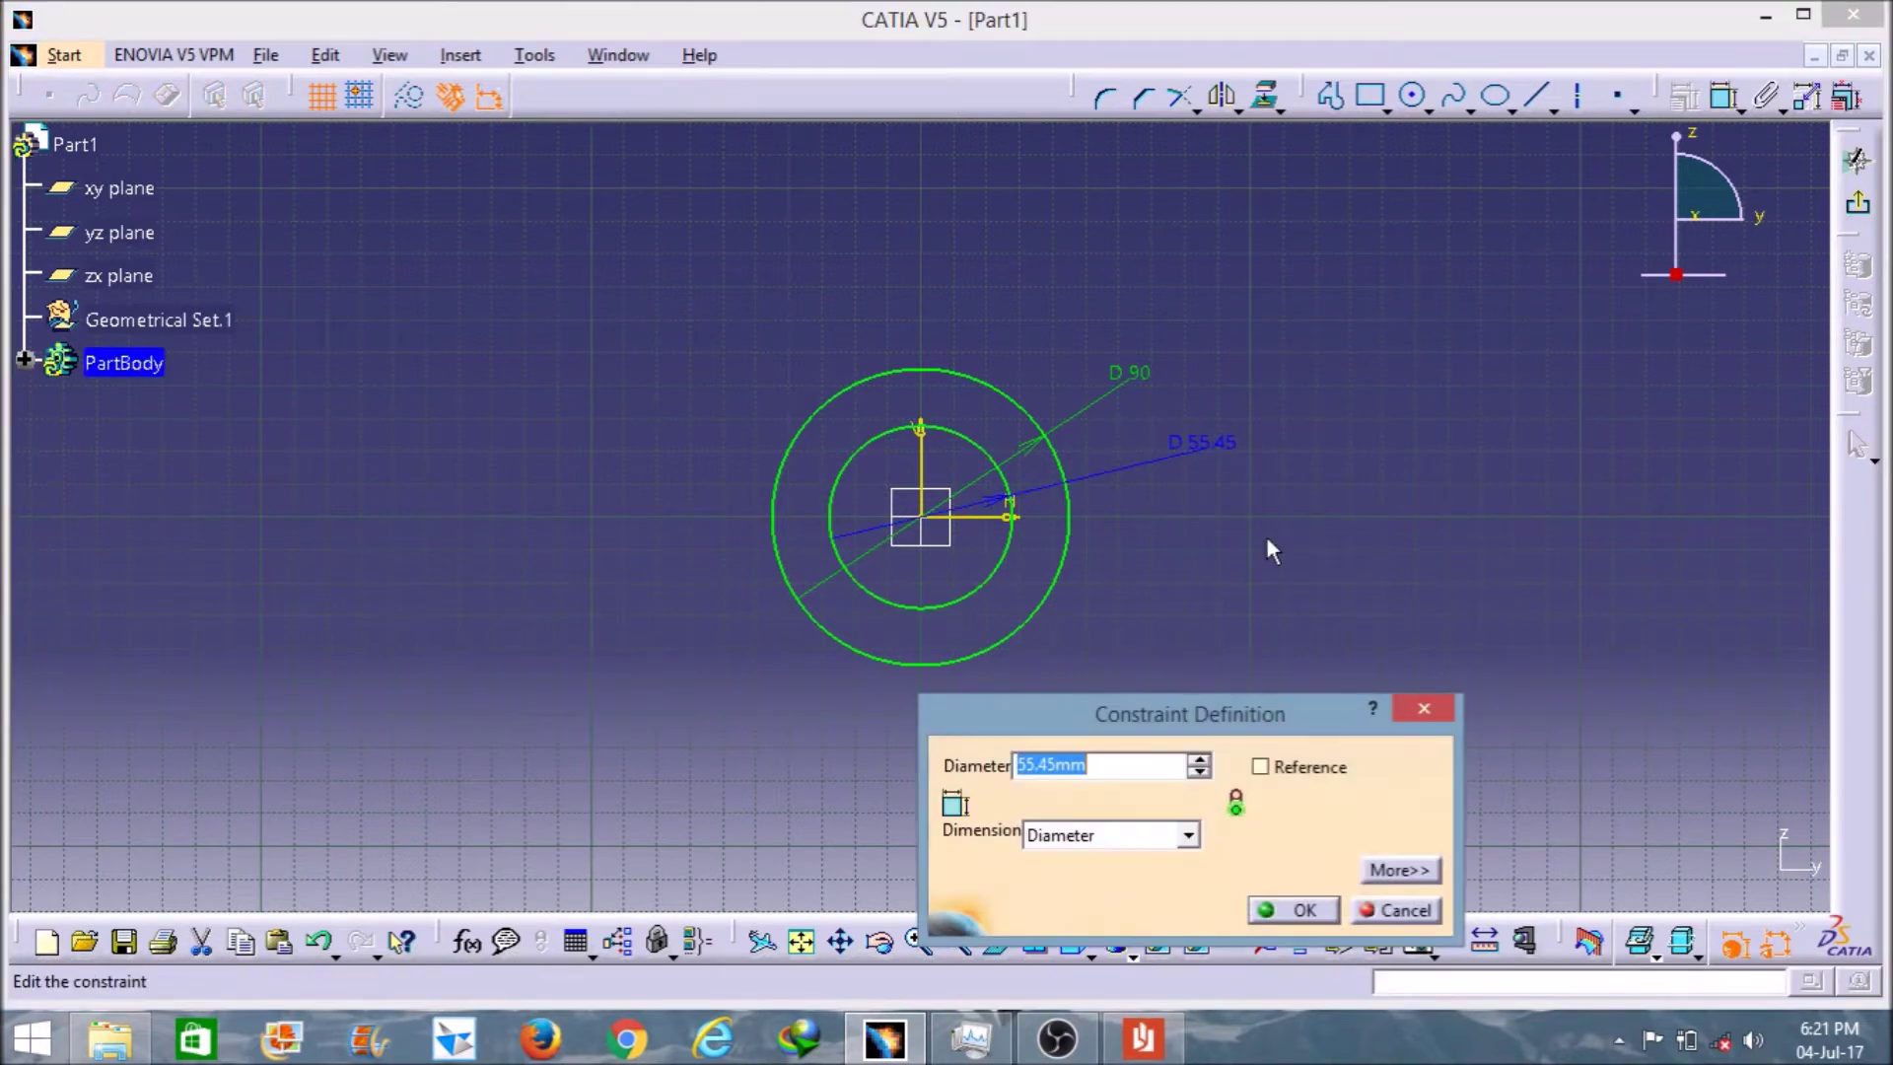
{"action": "type", "text": "80mm"}
{"action": "key", "text": "Return"}
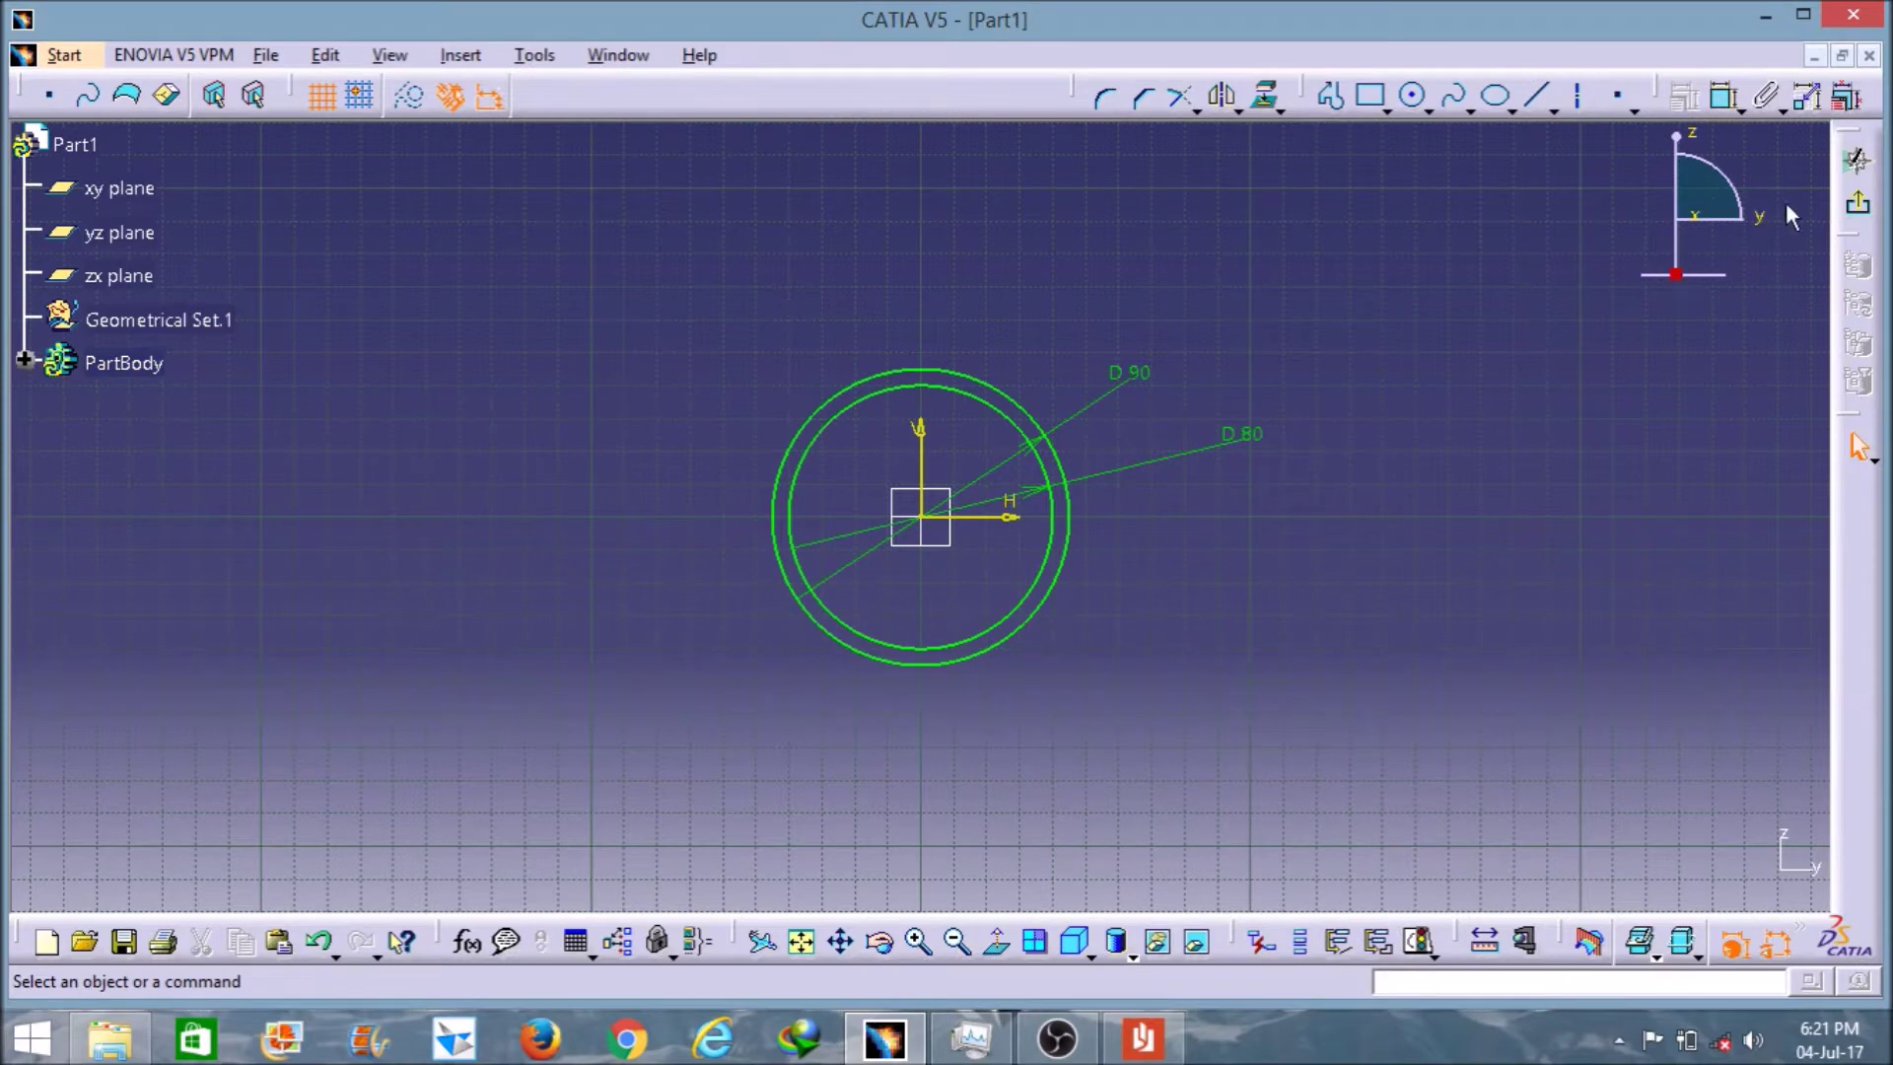
{"action": "left_click", "coordinate": [1841, 209]}
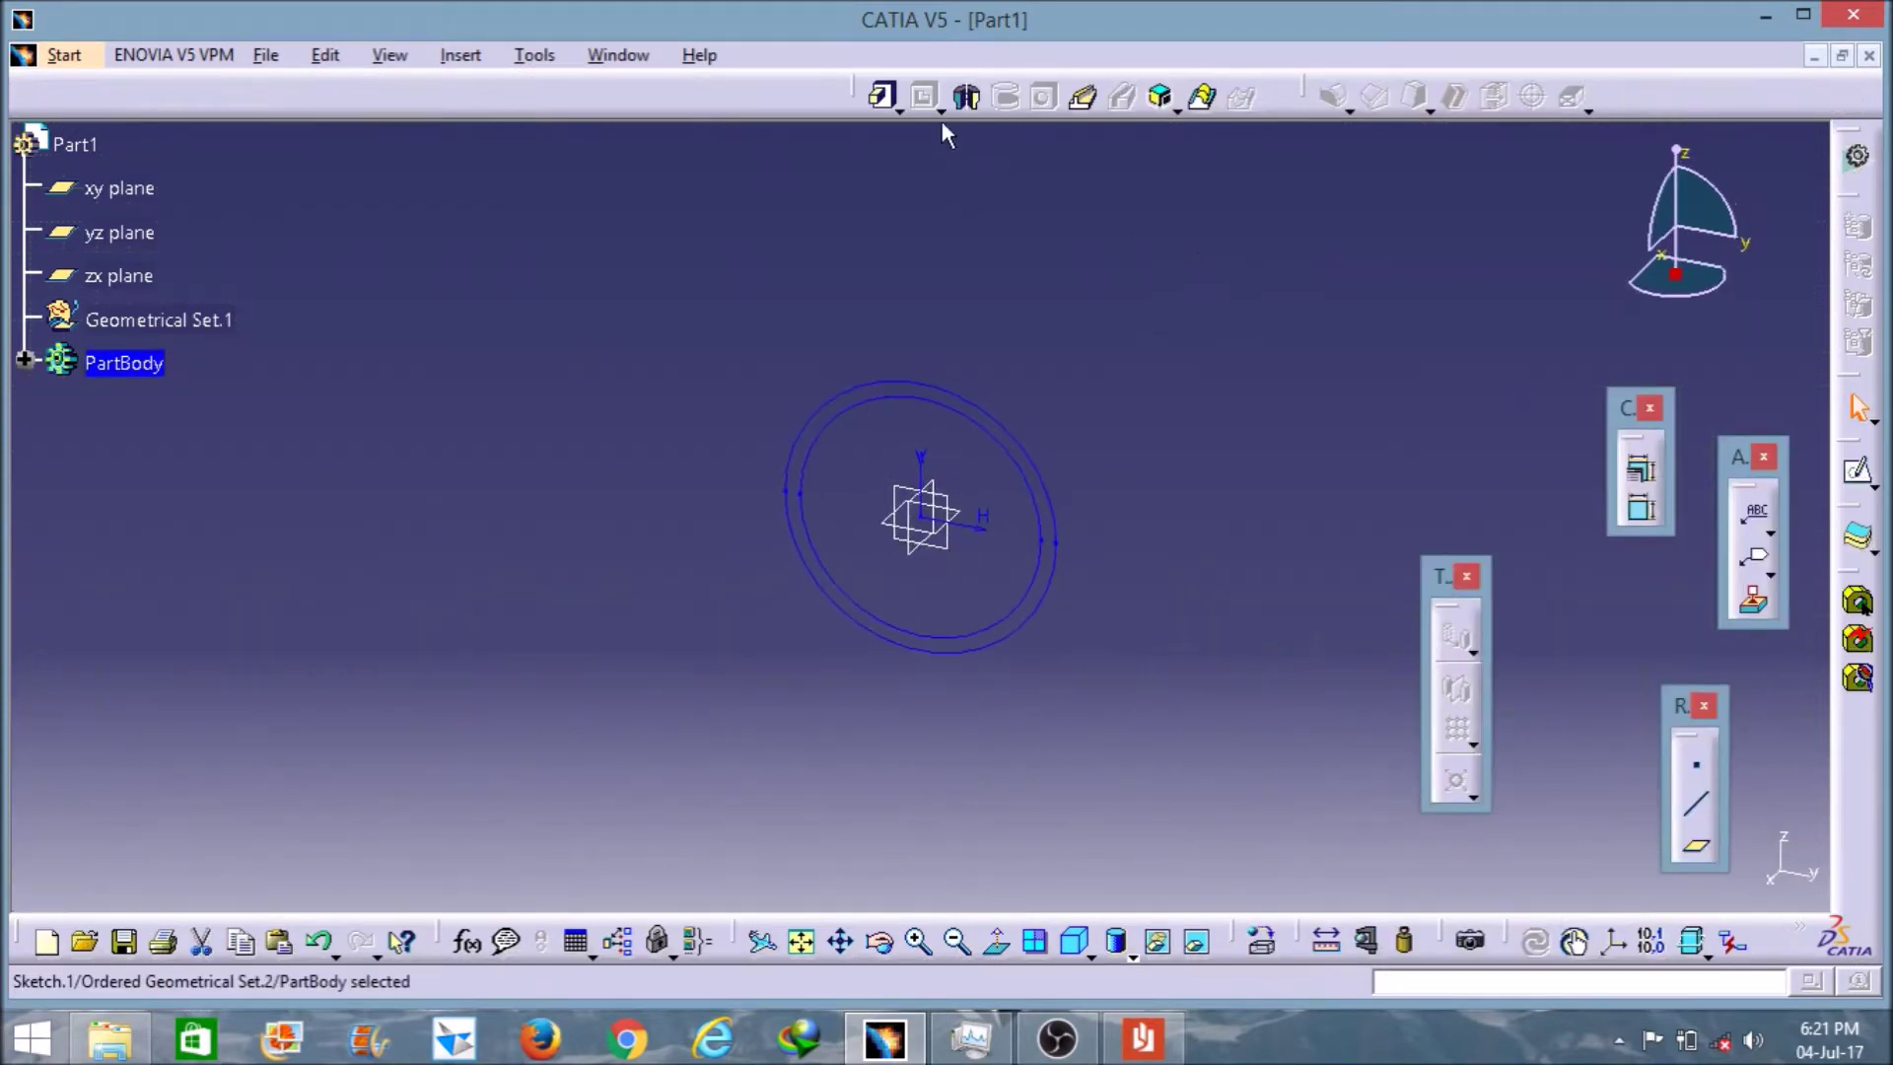
- Pad the ring sketch 100 mm into a tube and rotate the view to look inside
{"action": "left_click", "coordinate": [886, 99]}
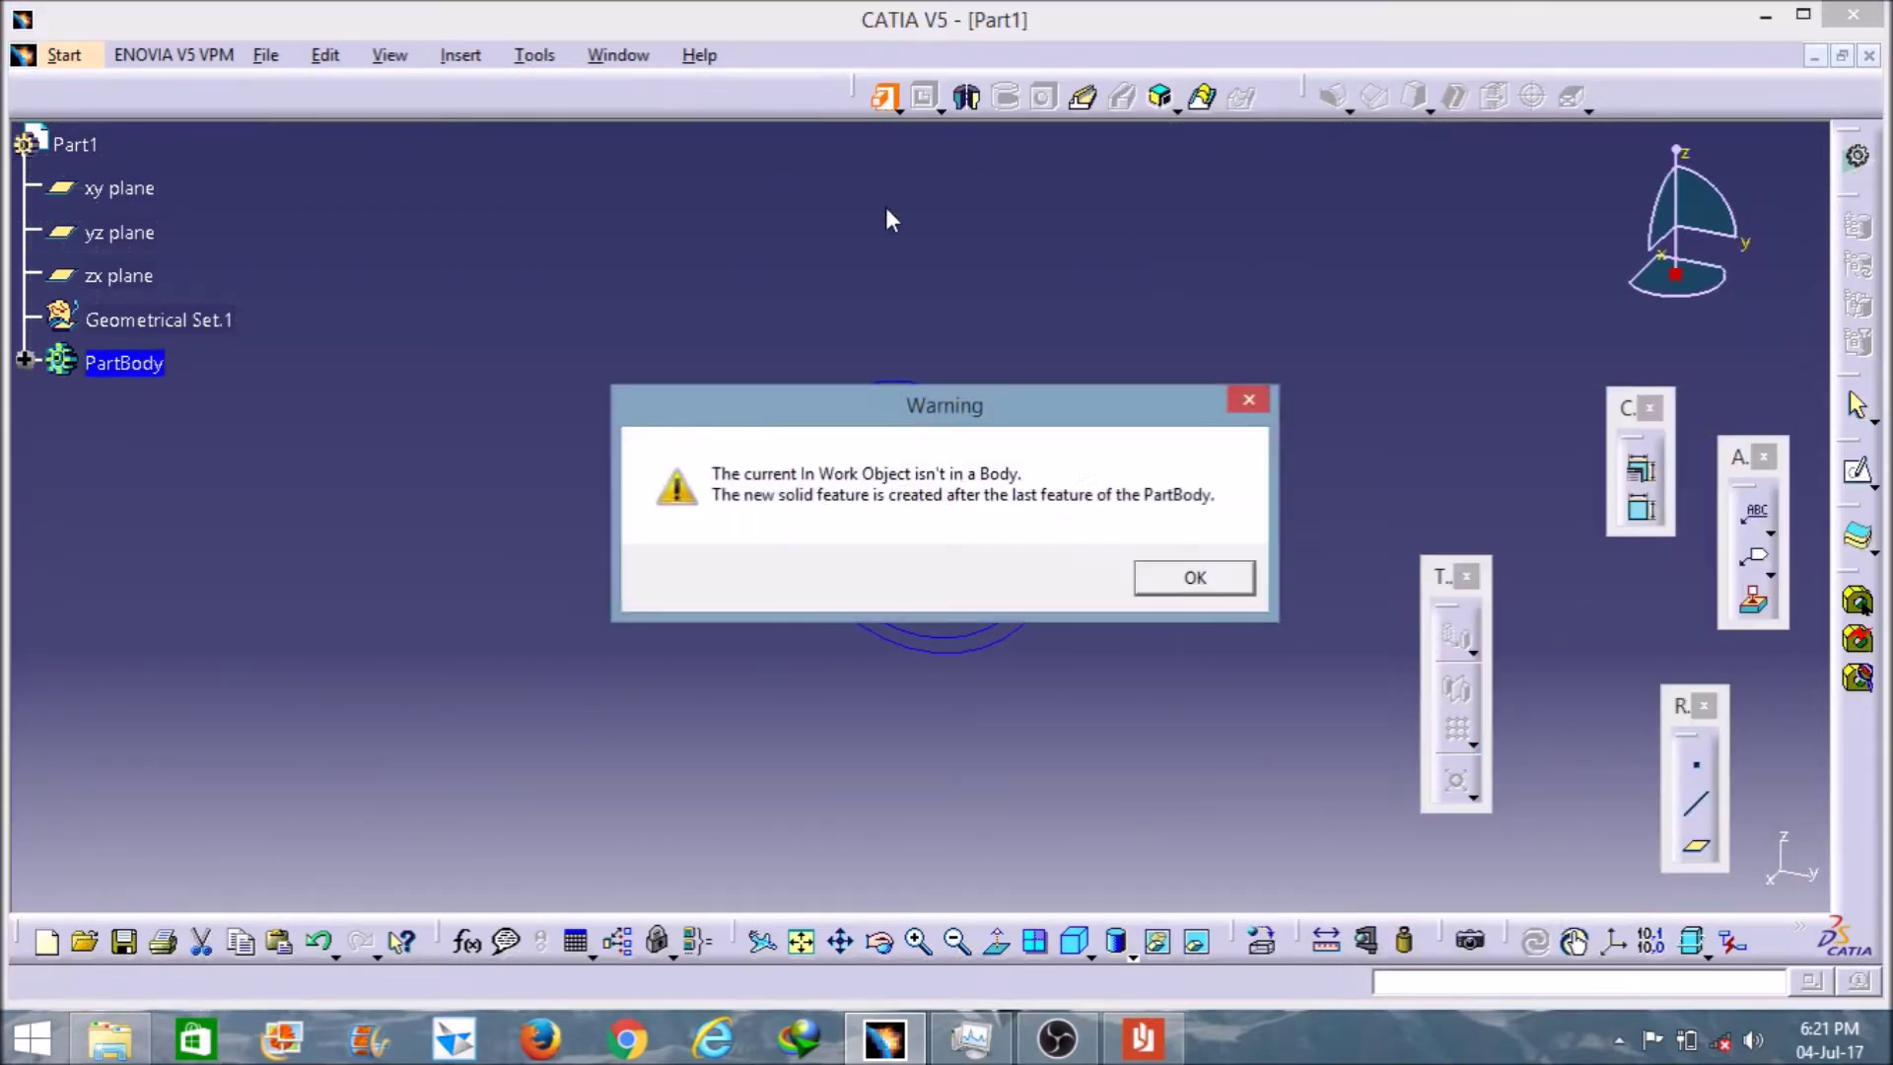
{"action": "left_click", "coordinate": [1196, 577]}
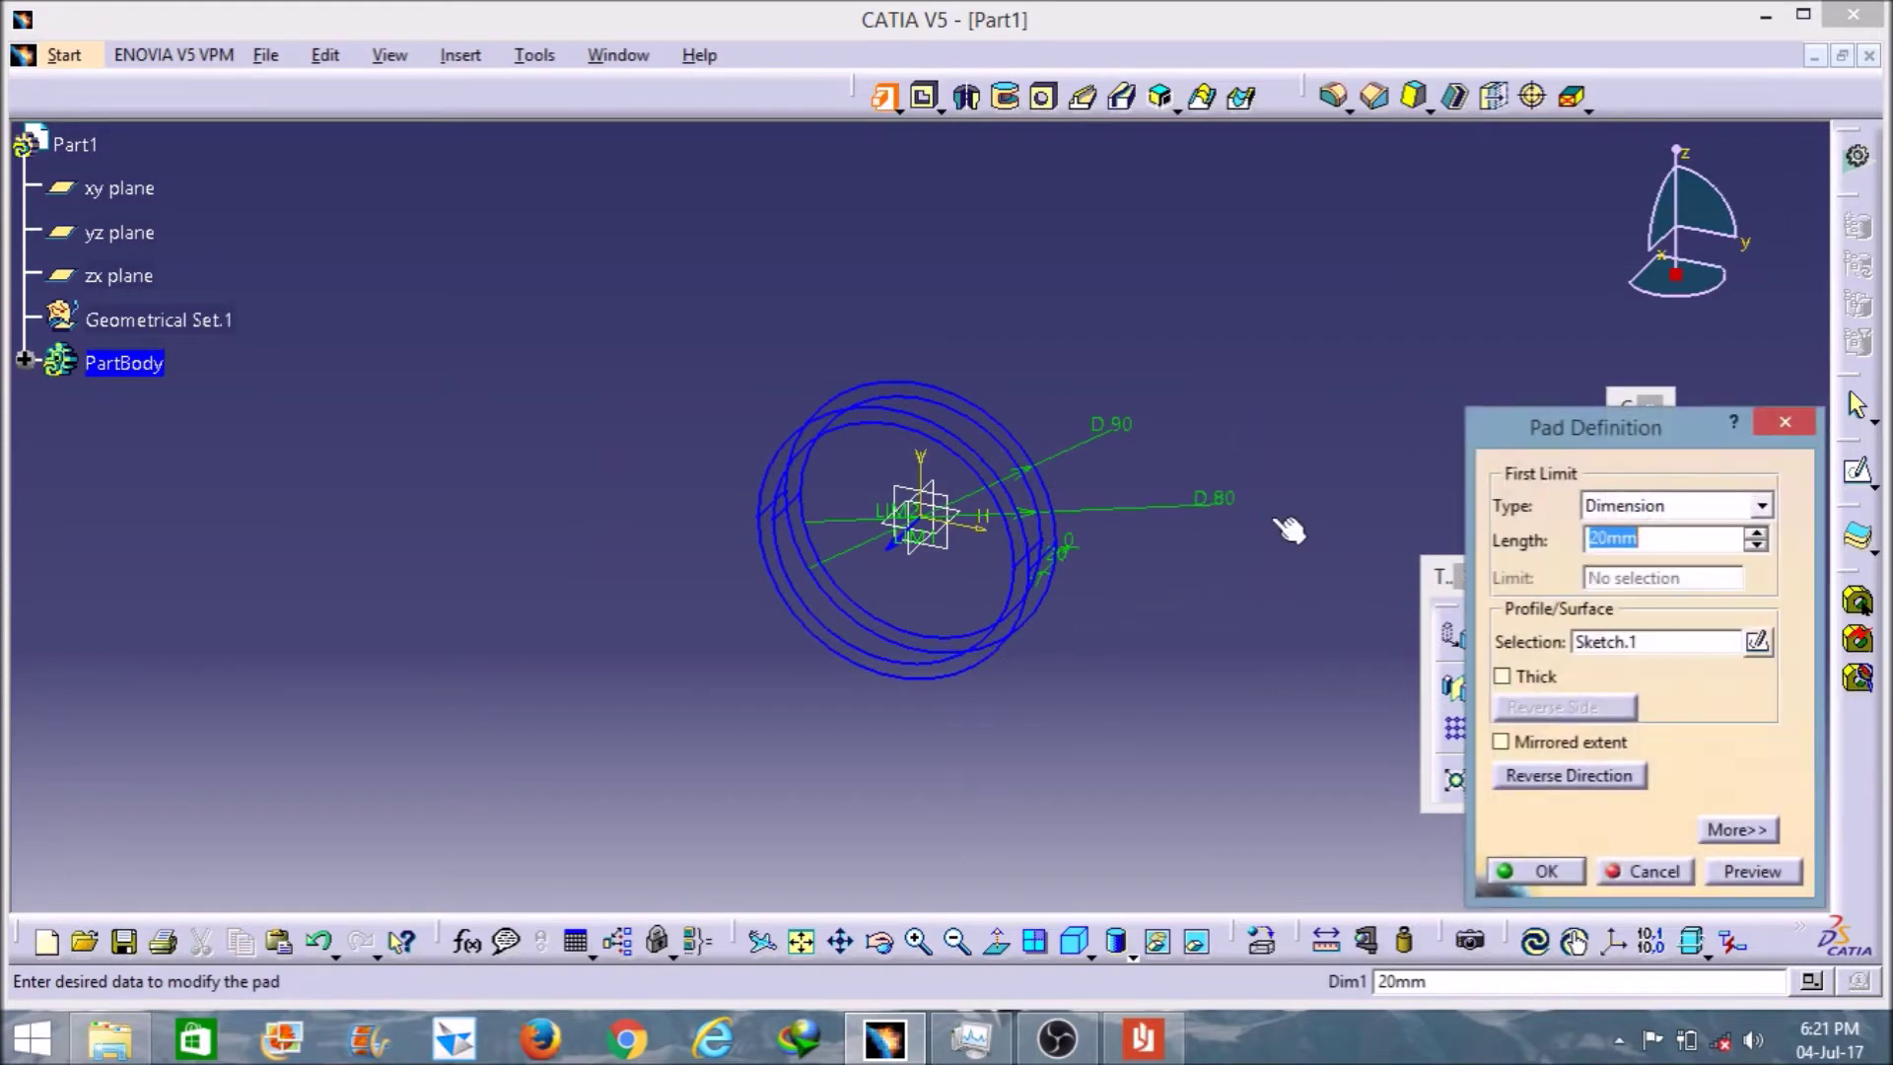
{"action": "type", "text": "100"}
{"action": "key", "text": "Return"}
{"action": "left_click", "coordinate": [1210, 463]}
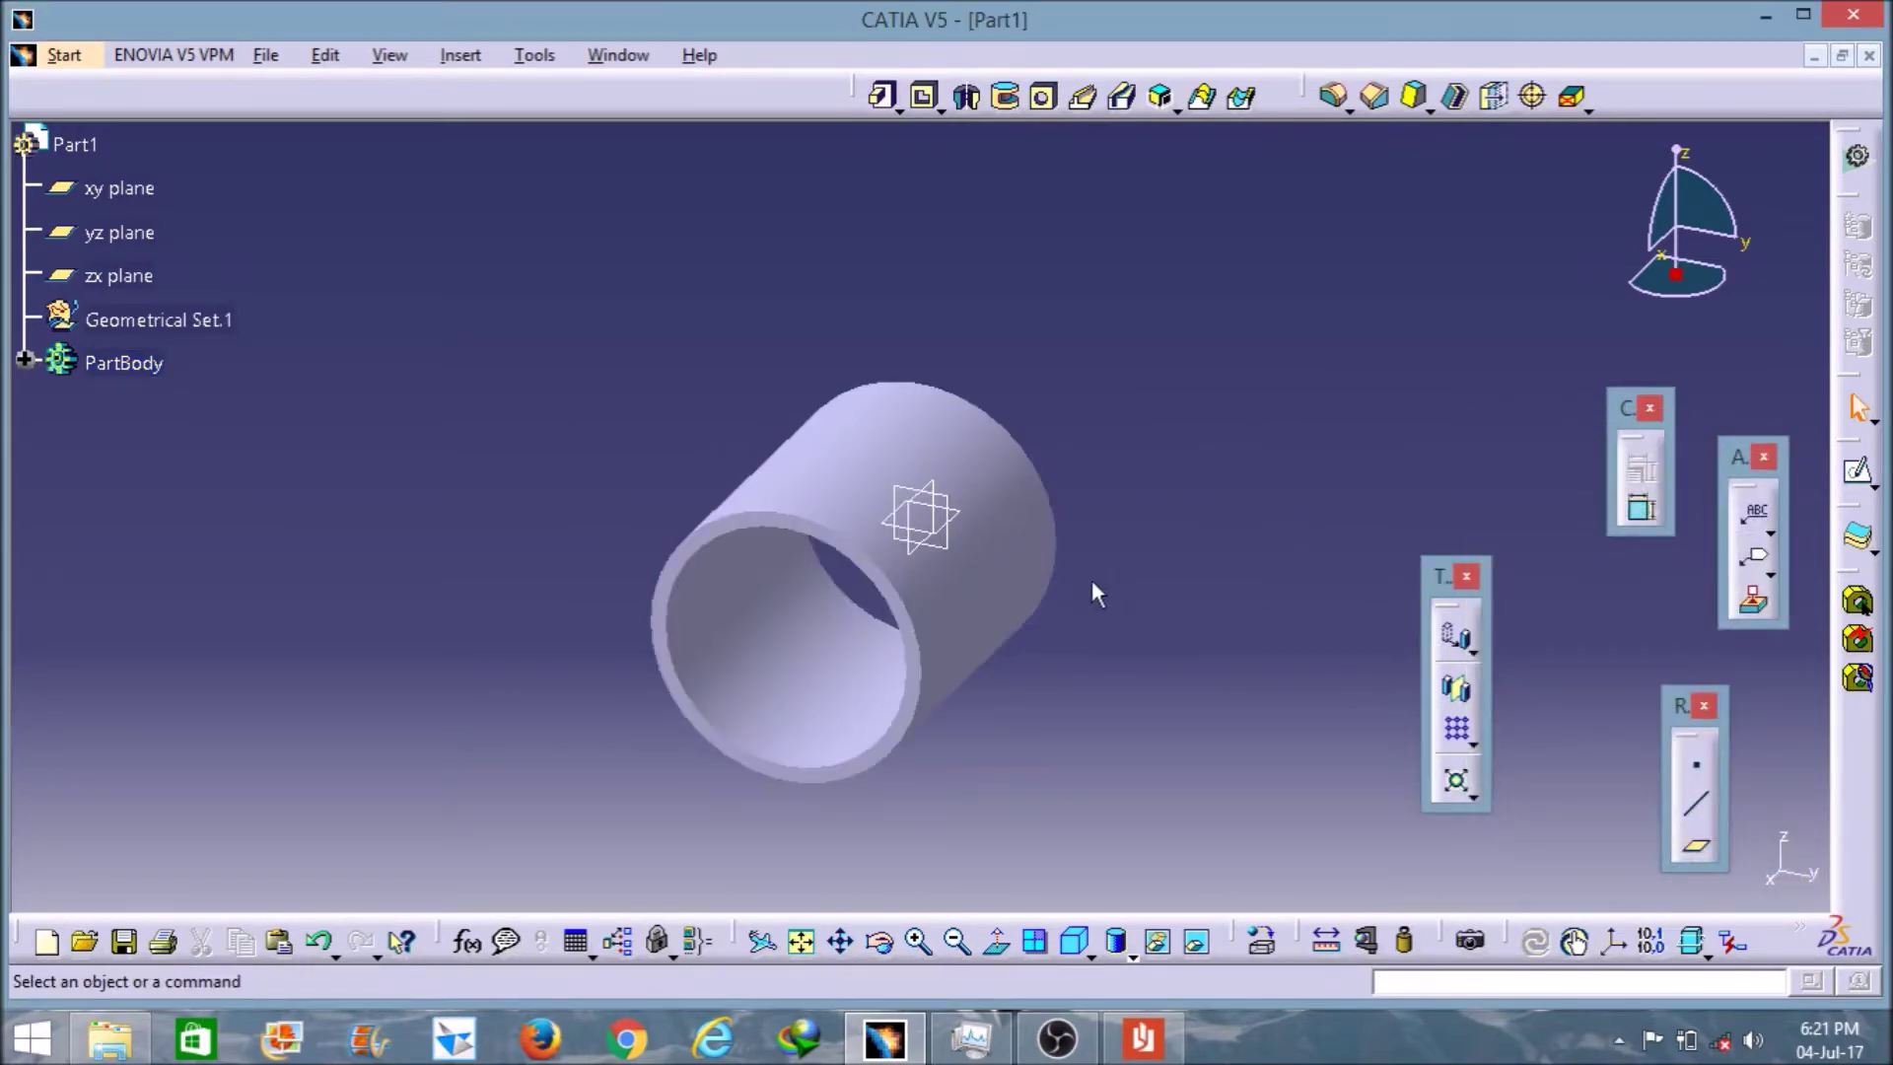
{"action": "middle_click_drag", "start_coordinate": [1134, 278], "coordinate": [799, 476]}
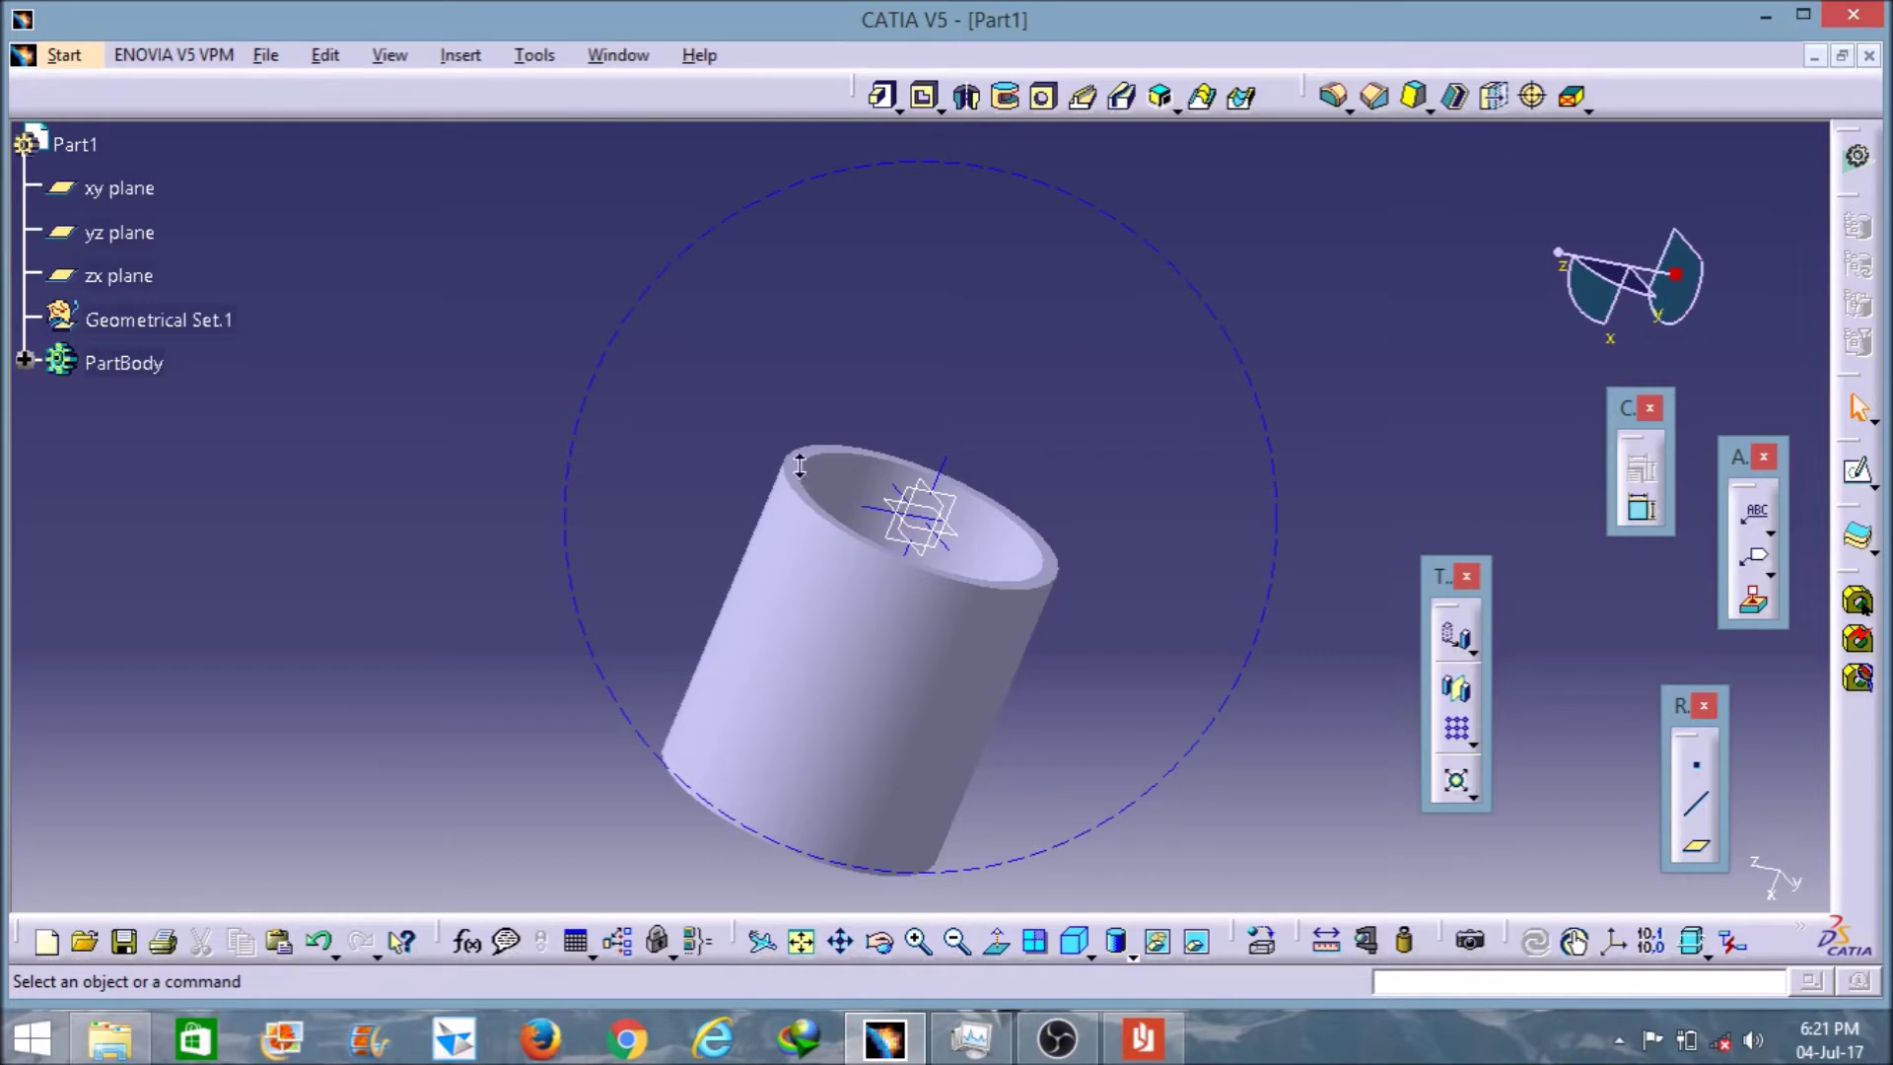
{"action": "middle_click_drag", "start_coordinate": [800, 466], "coordinate": [801, 467]}
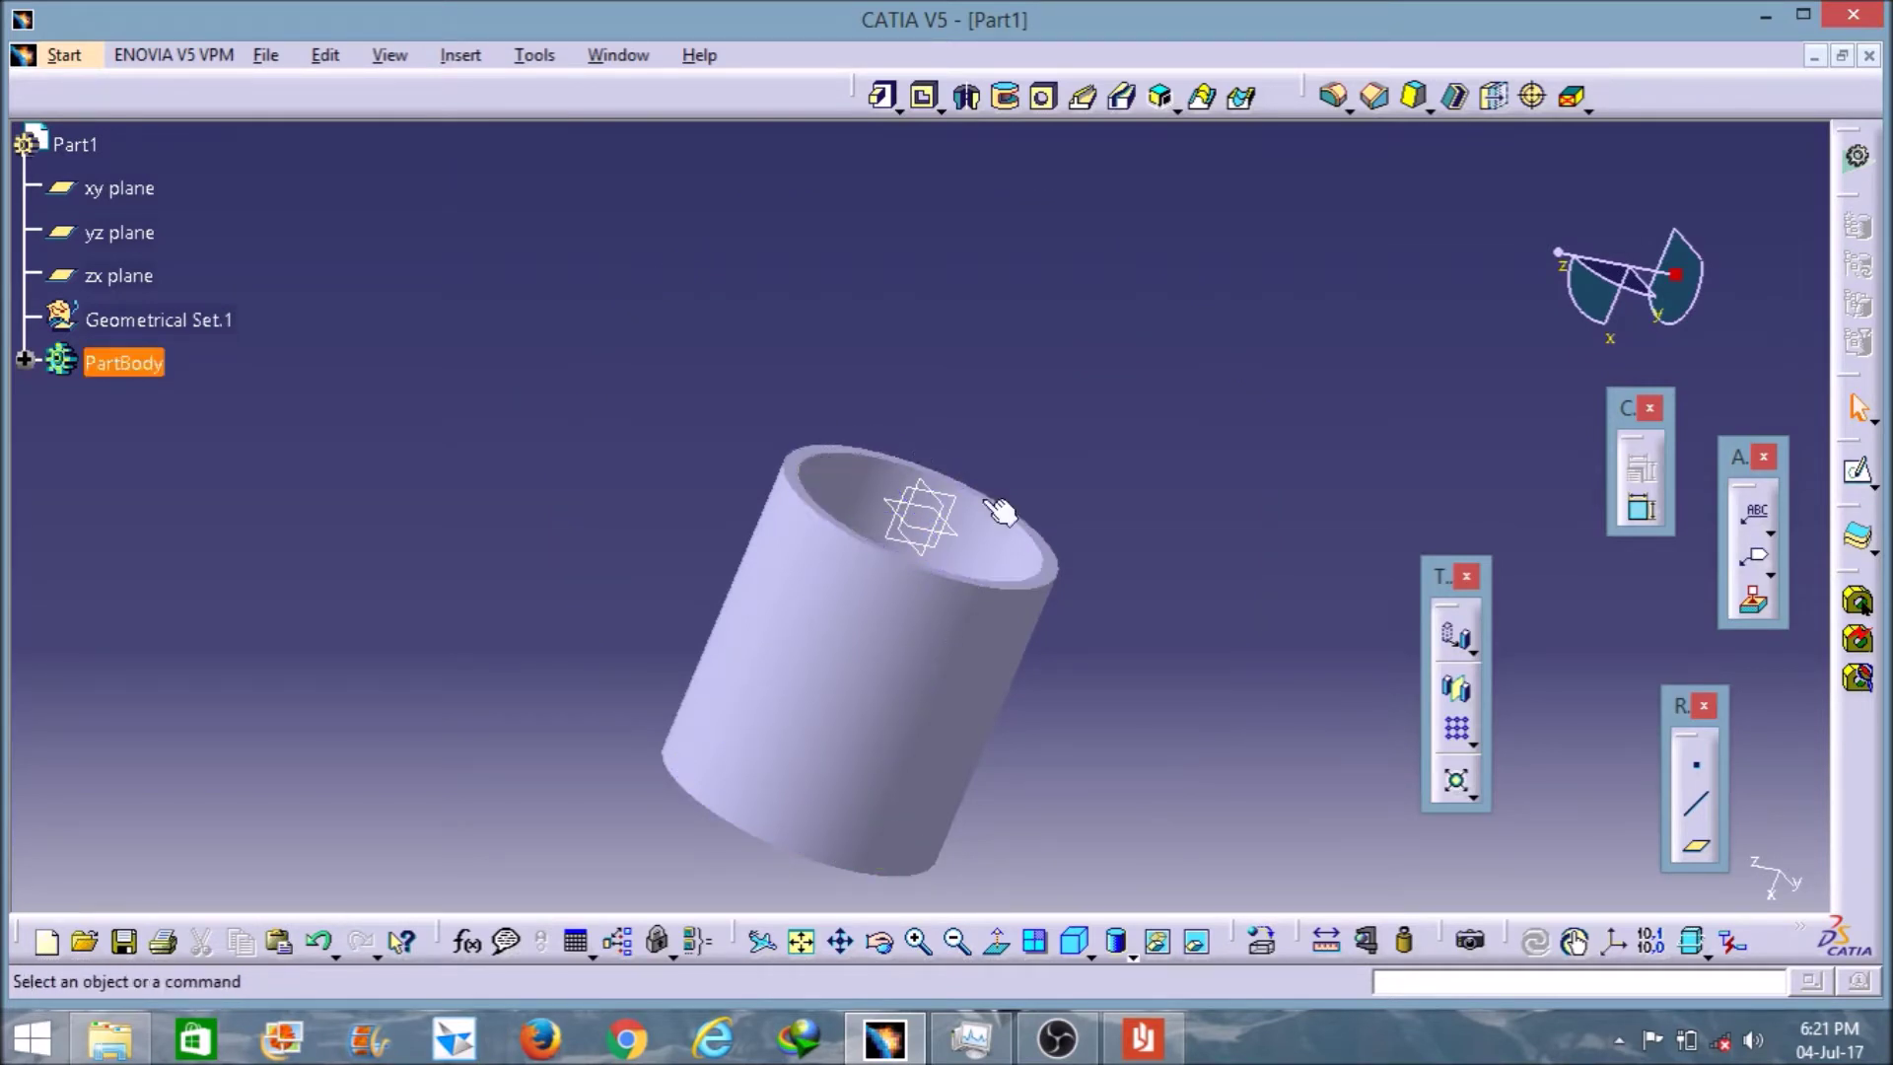
{"action": "left_click", "coordinate": [1011, 568]}
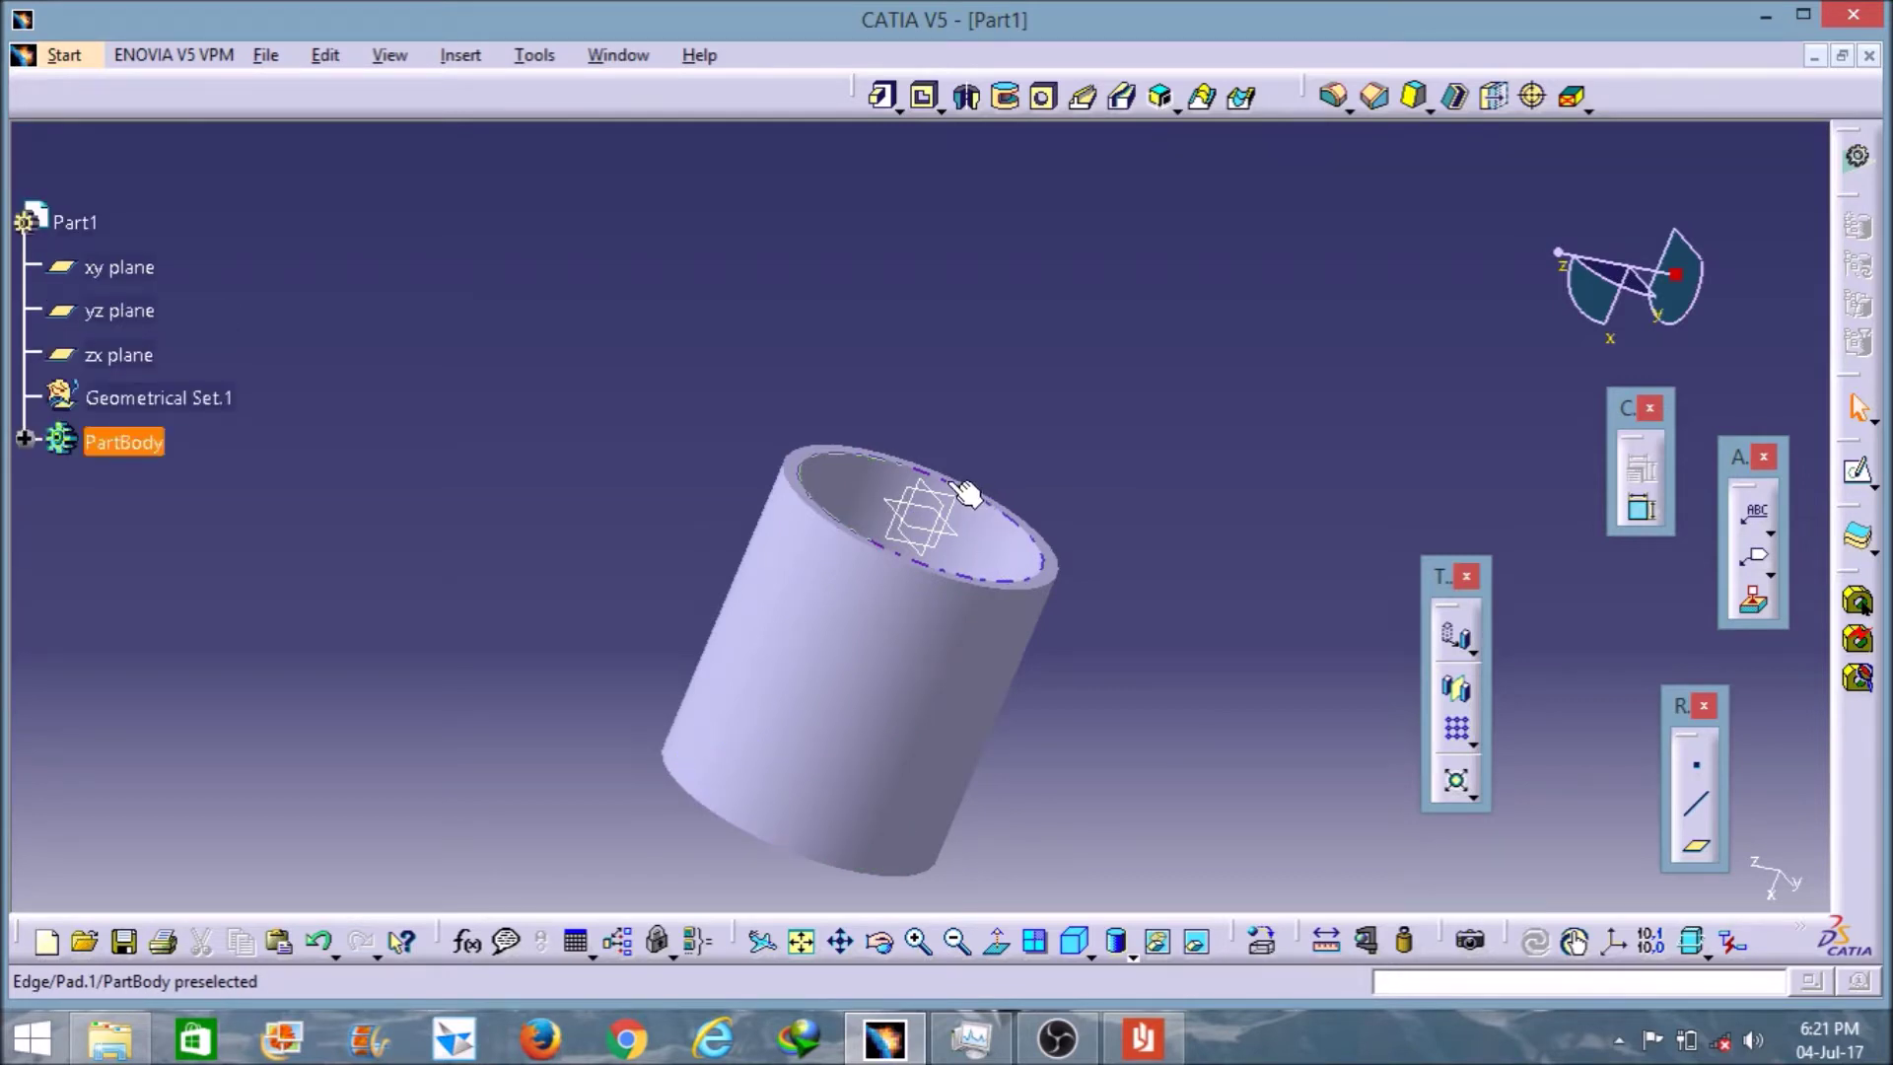
{"action": "left_click", "coordinate": [1051, 680]}
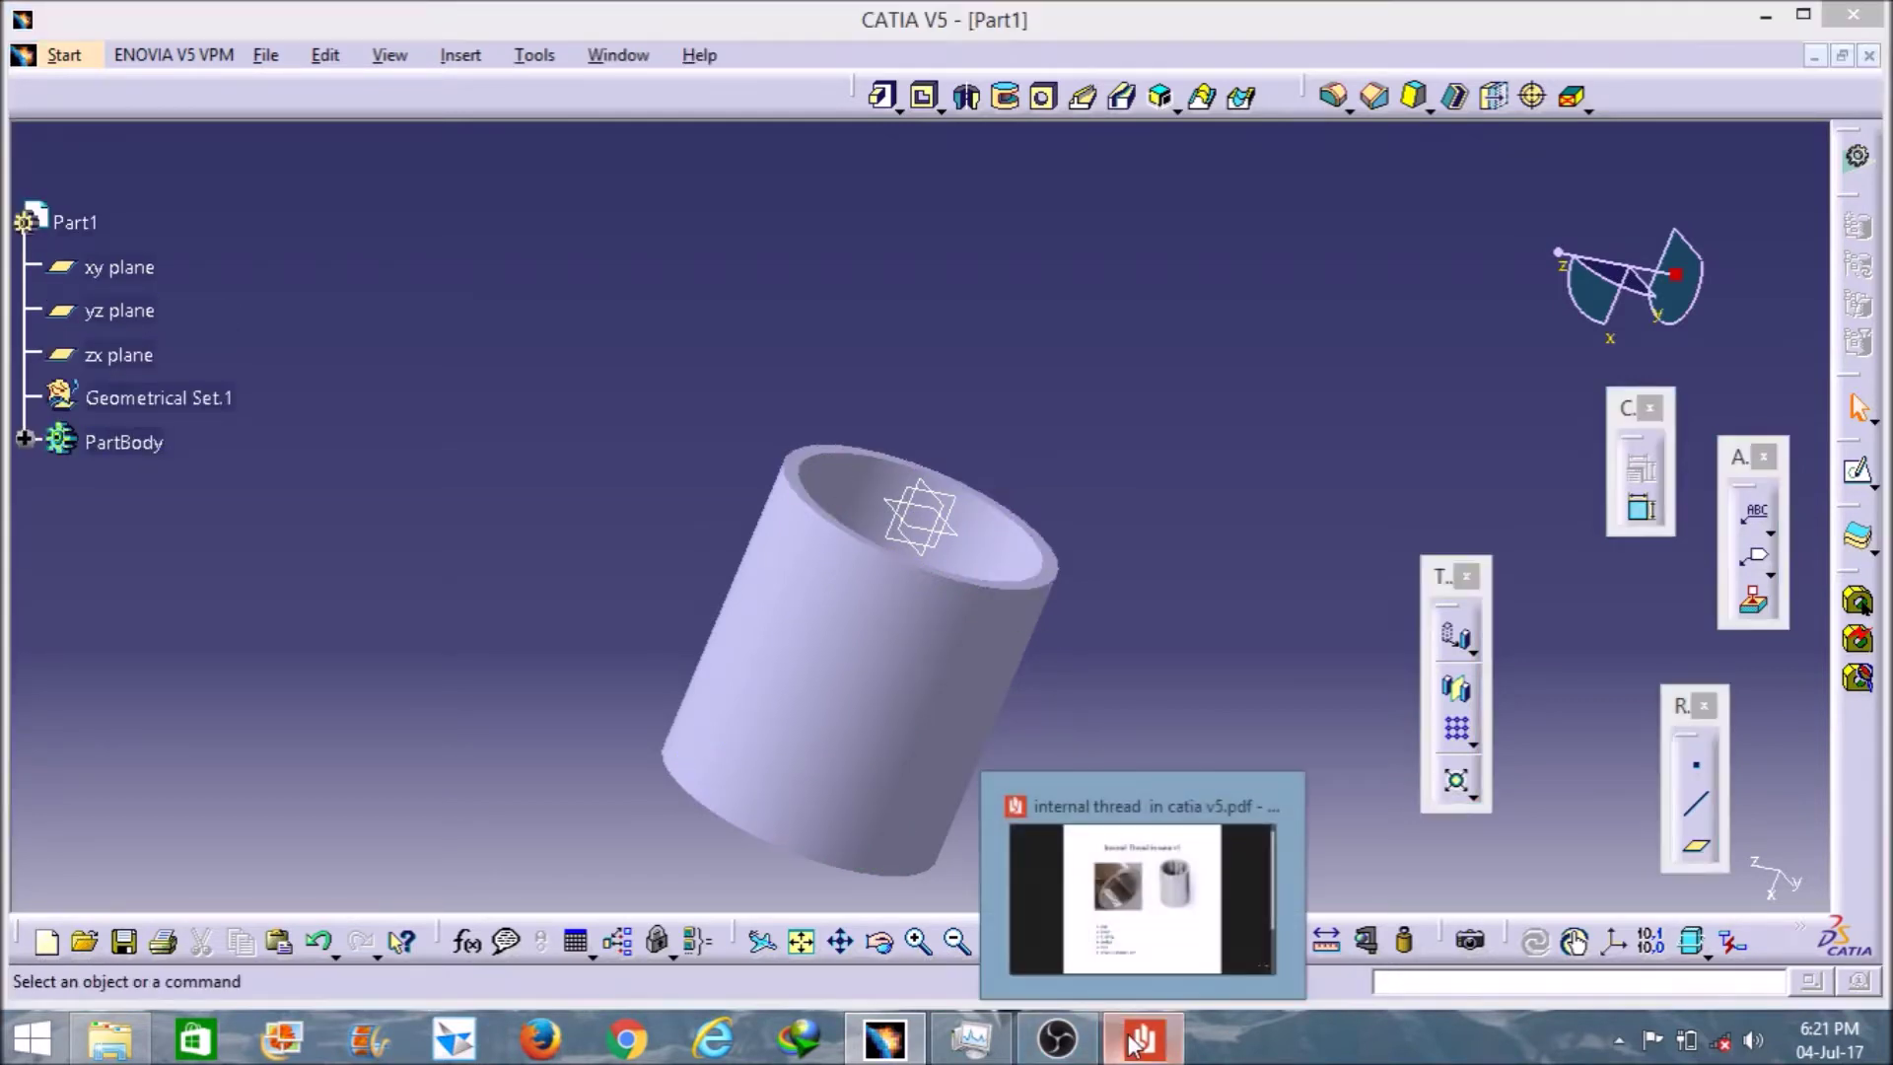
{"action": "left_click", "coordinate": [1142, 1037]}
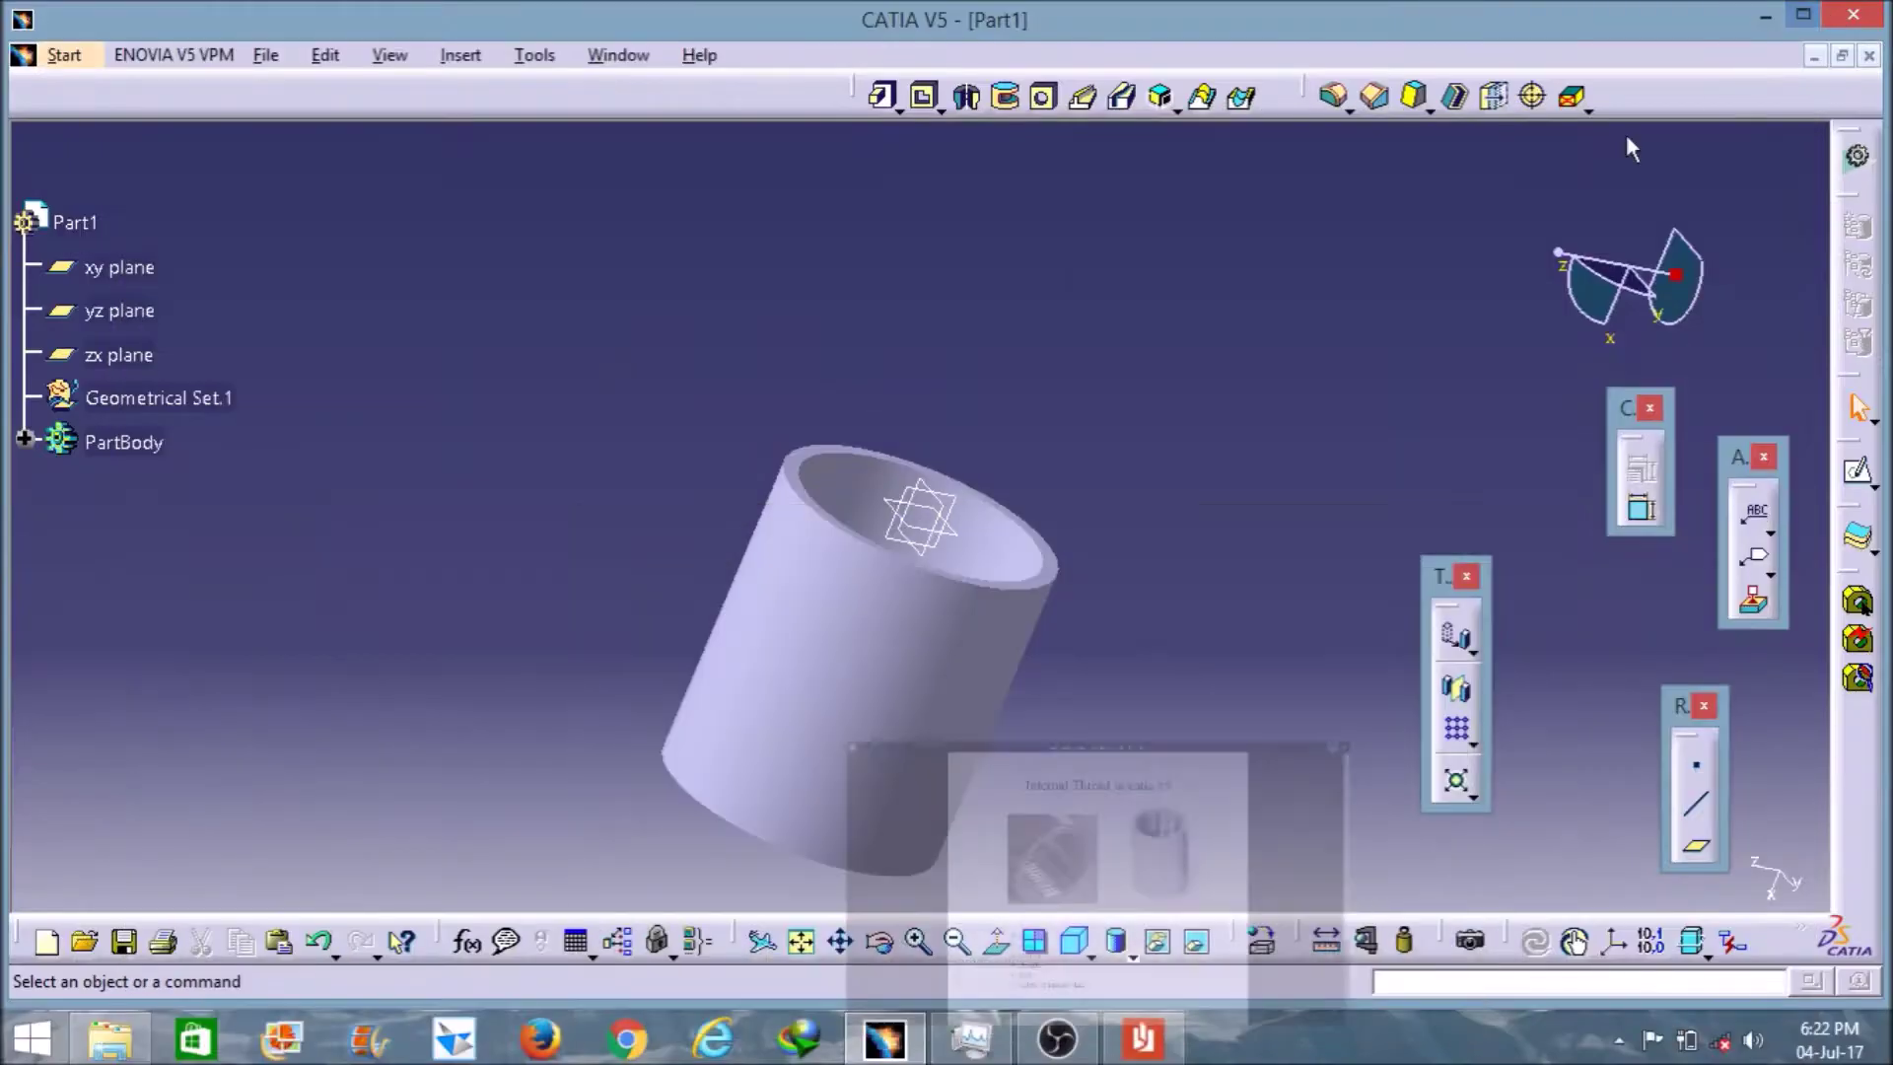
- Start a sketch on the zx plane and place a single point, orbiting to view the tube
{"action": "middle_click_drag", "start_coordinate": [1061, 434], "coordinate": [1132, 456]}
{"action": "left_click", "coordinate": [968, 507]}
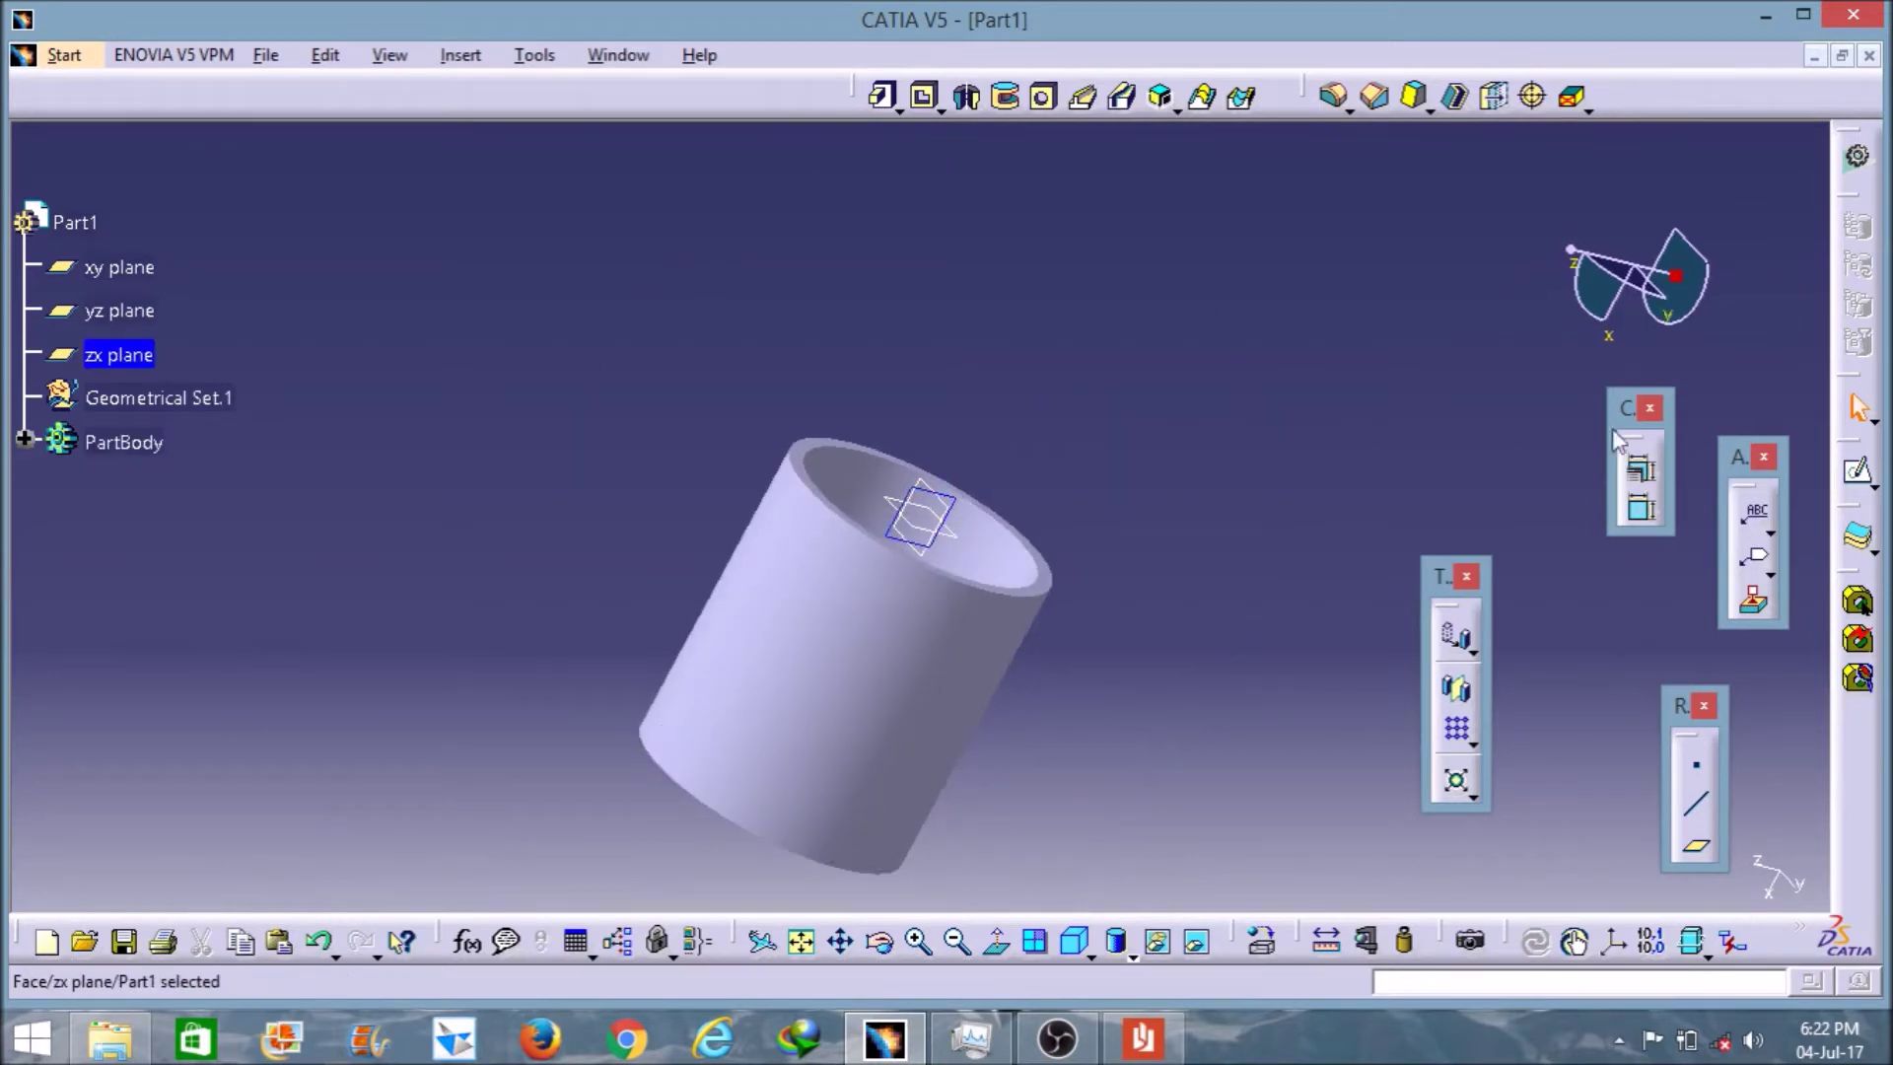
{"action": "left_click", "coordinate": [1857, 471]}
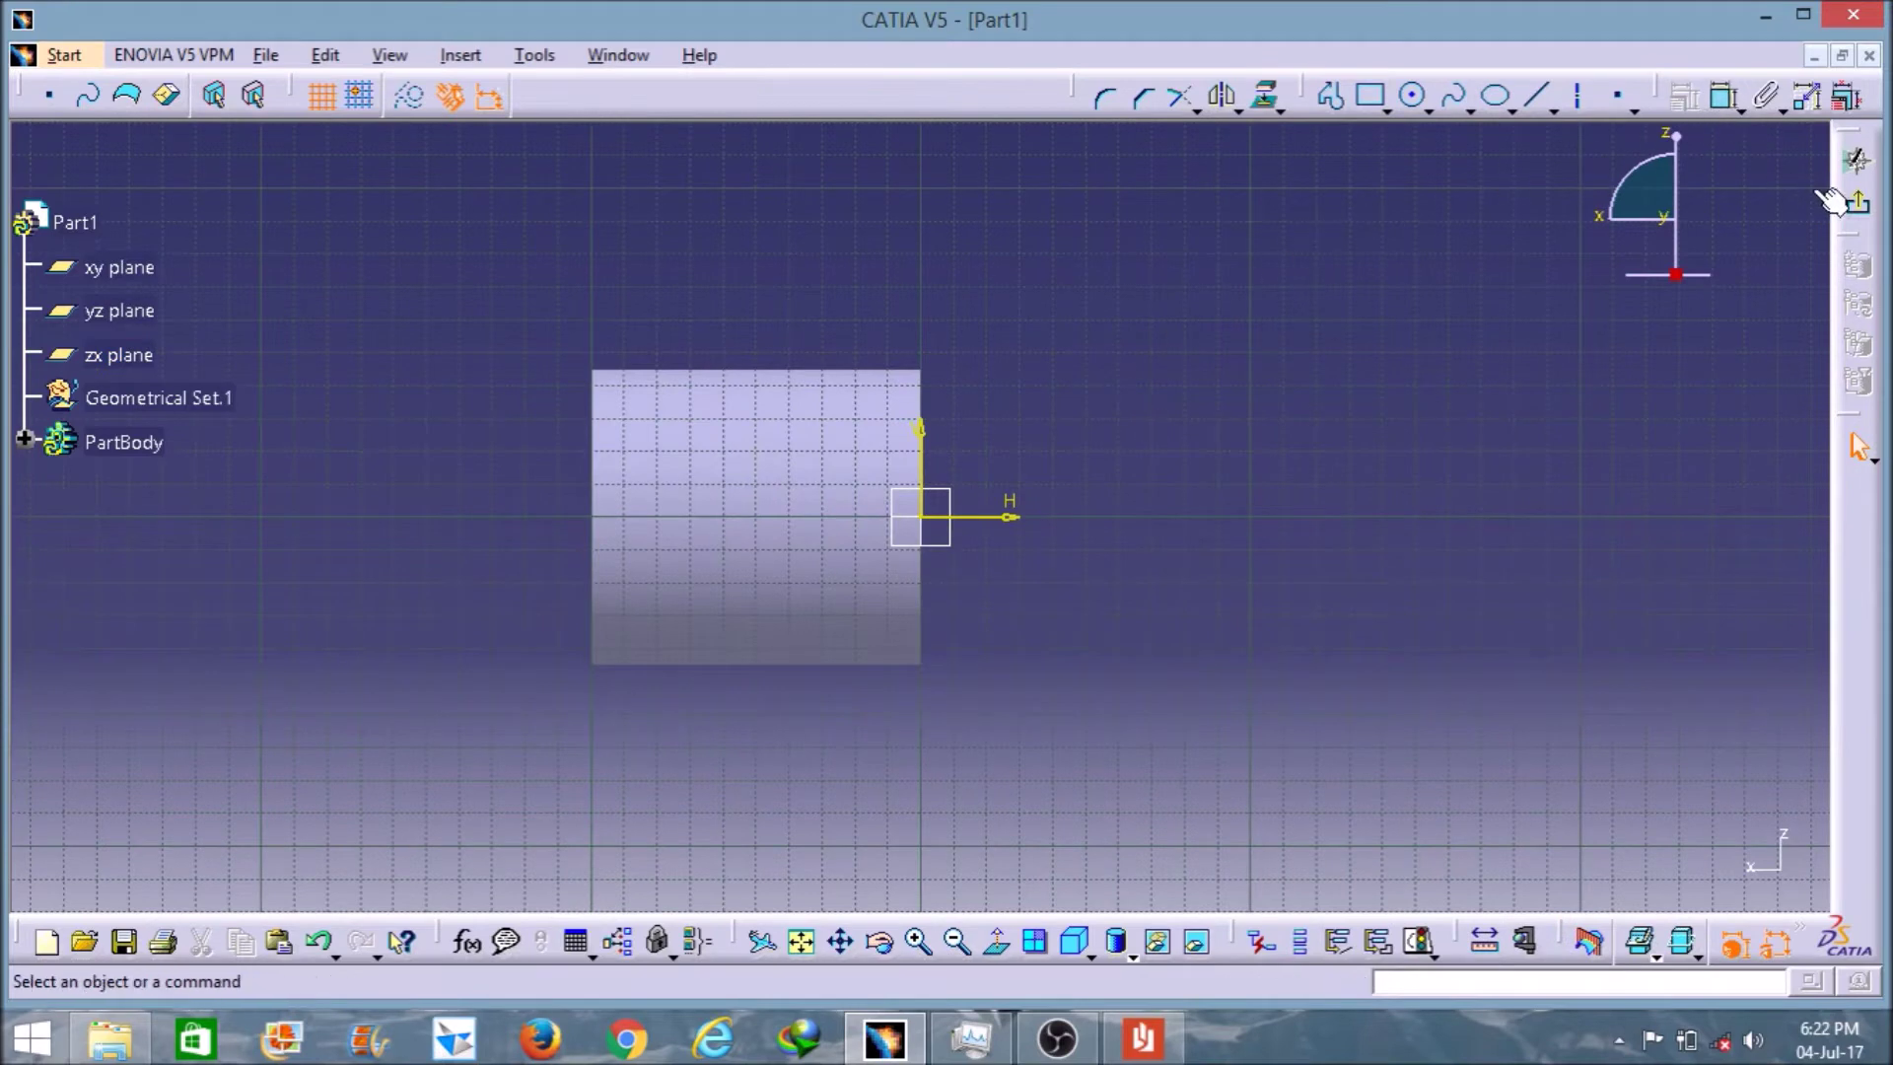
{"action": "left_click", "coordinate": [1618, 96]}
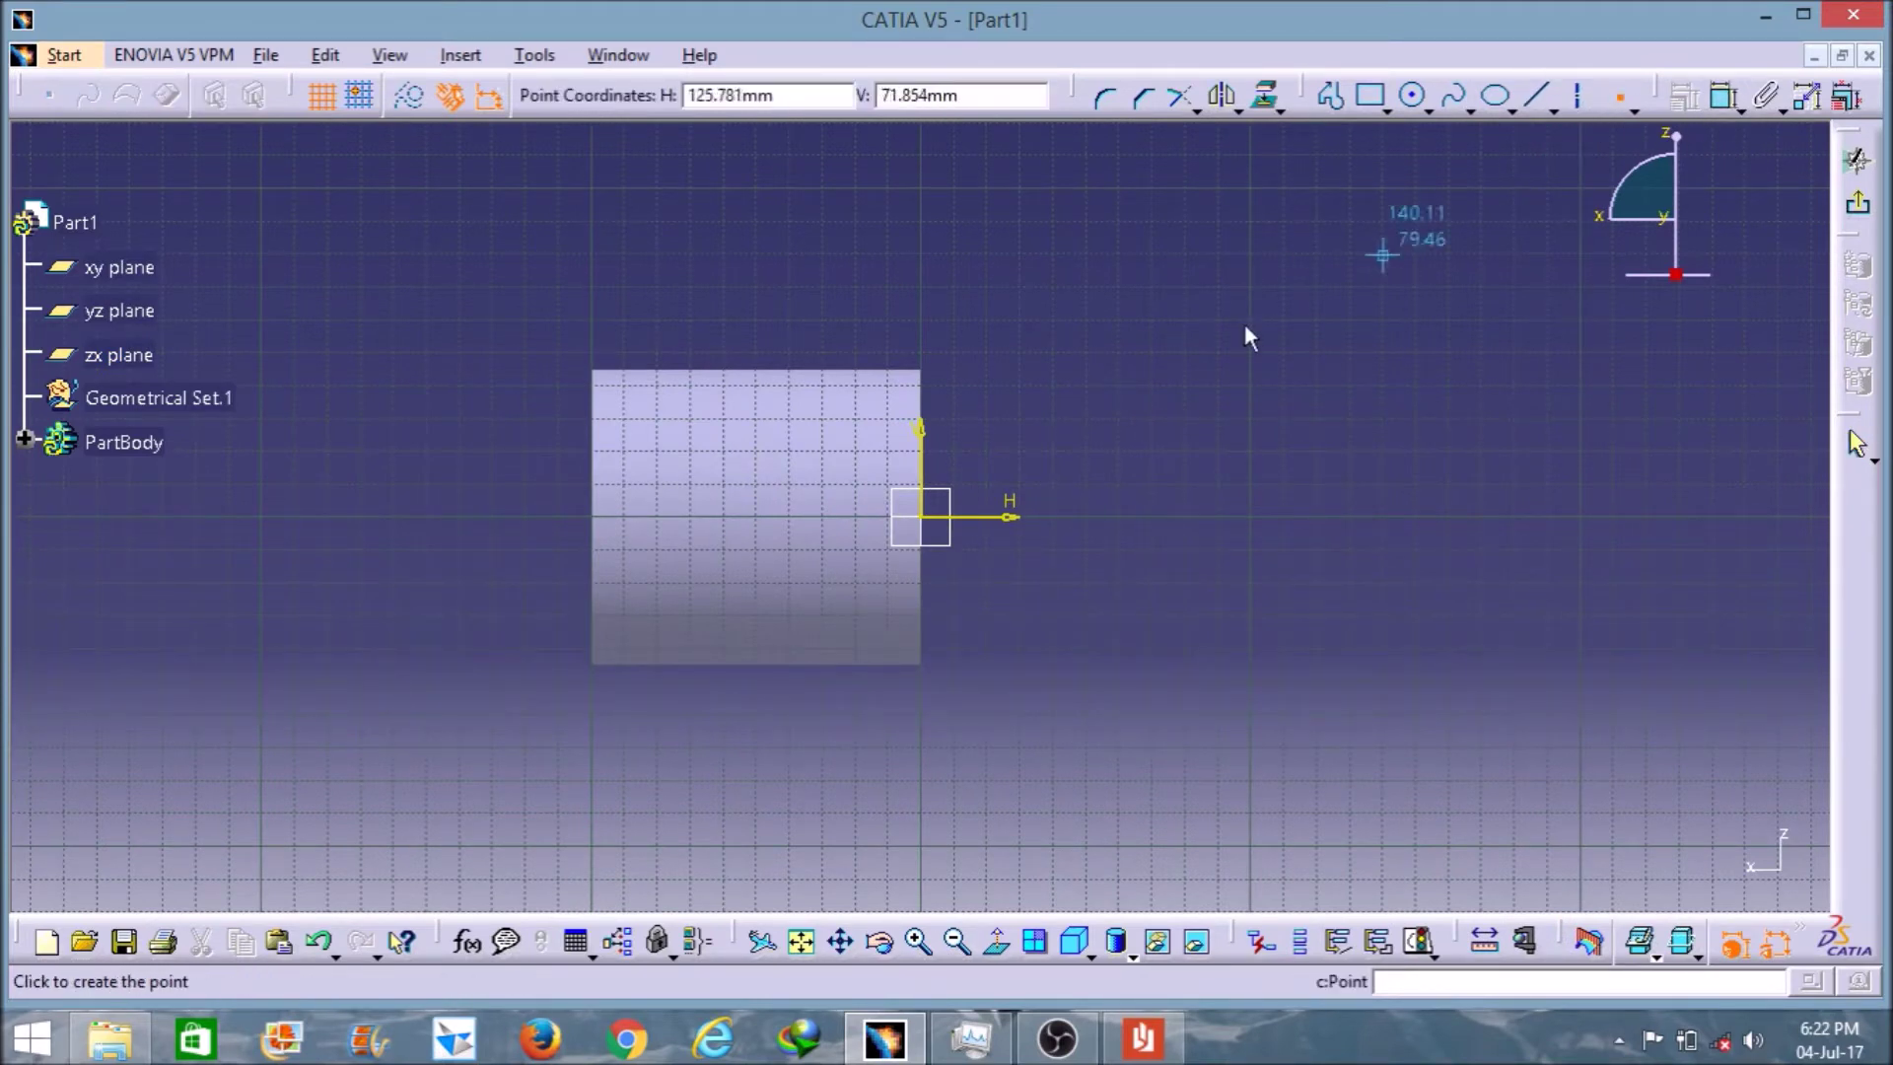
{"action": "left_click", "coordinate": [949, 388]}
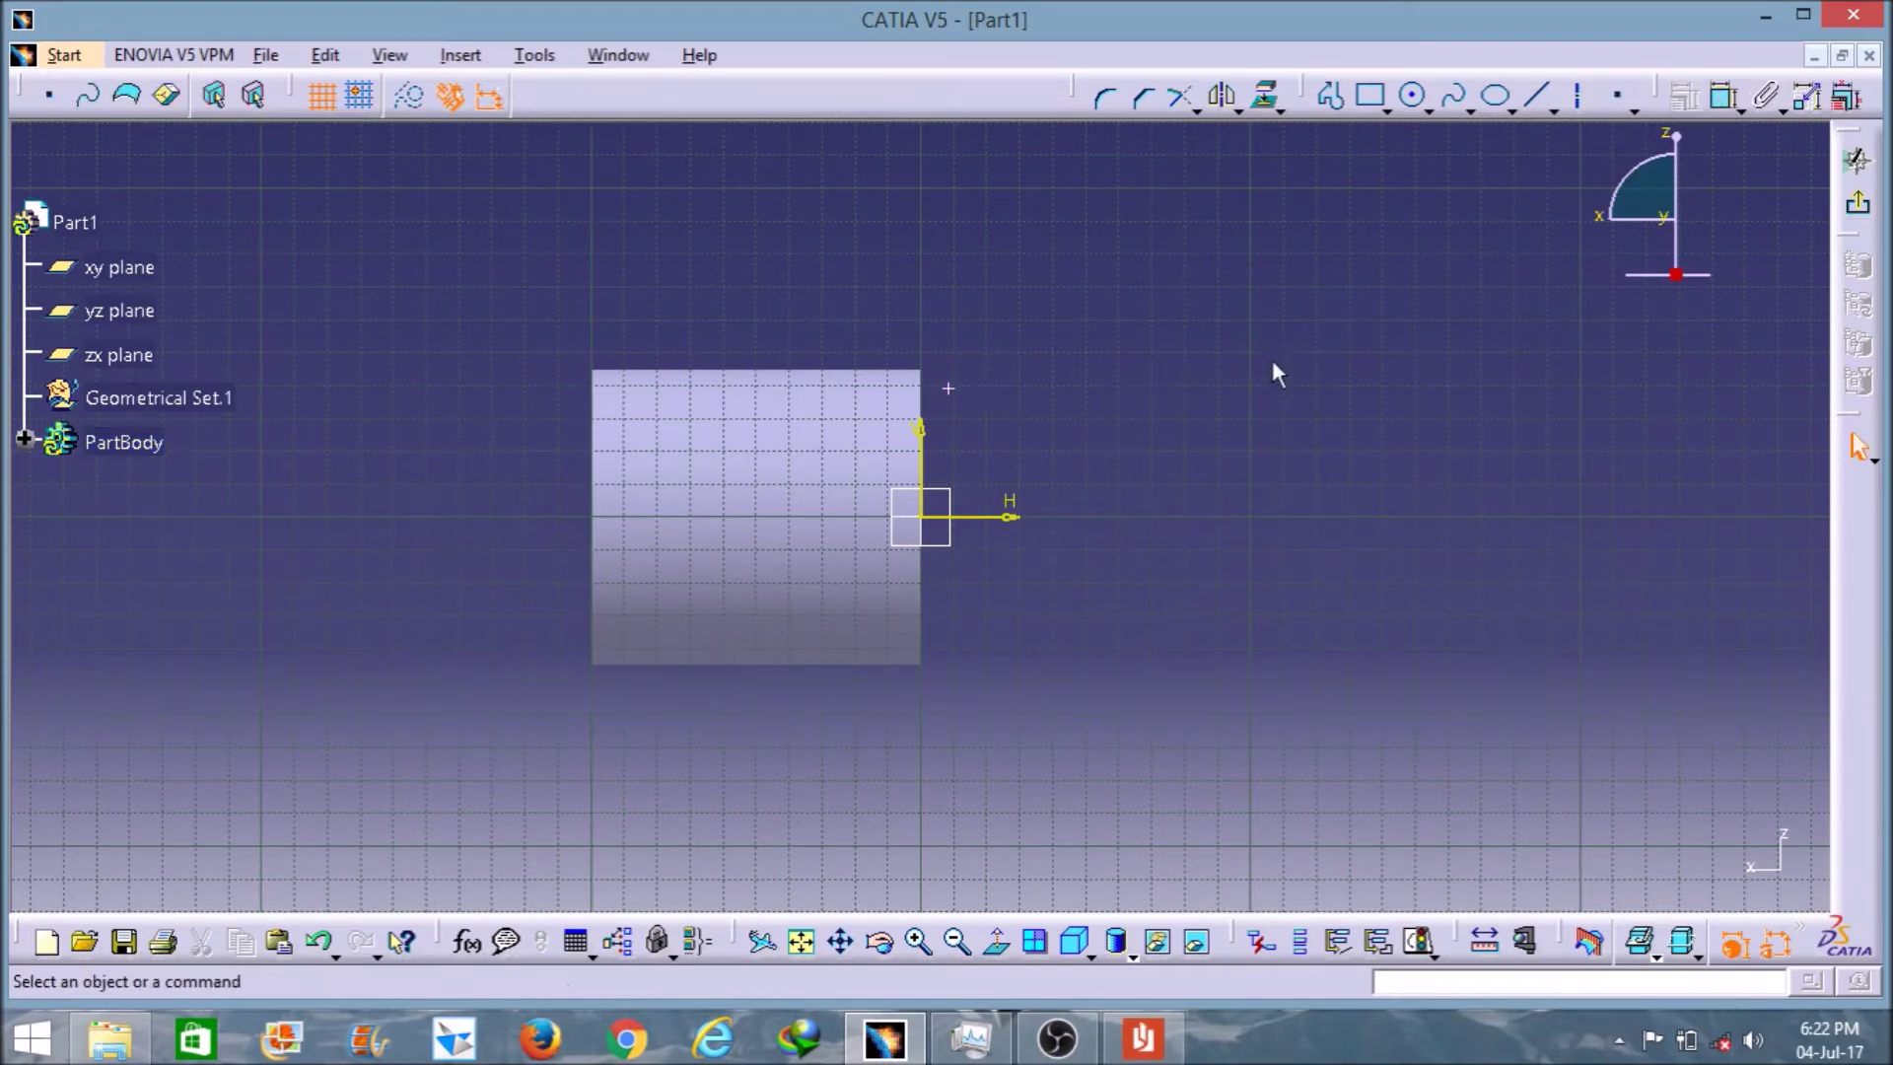
{"action": "middle_click_drag", "start_coordinate": [1268, 363], "coordinate": [1152, 419]}
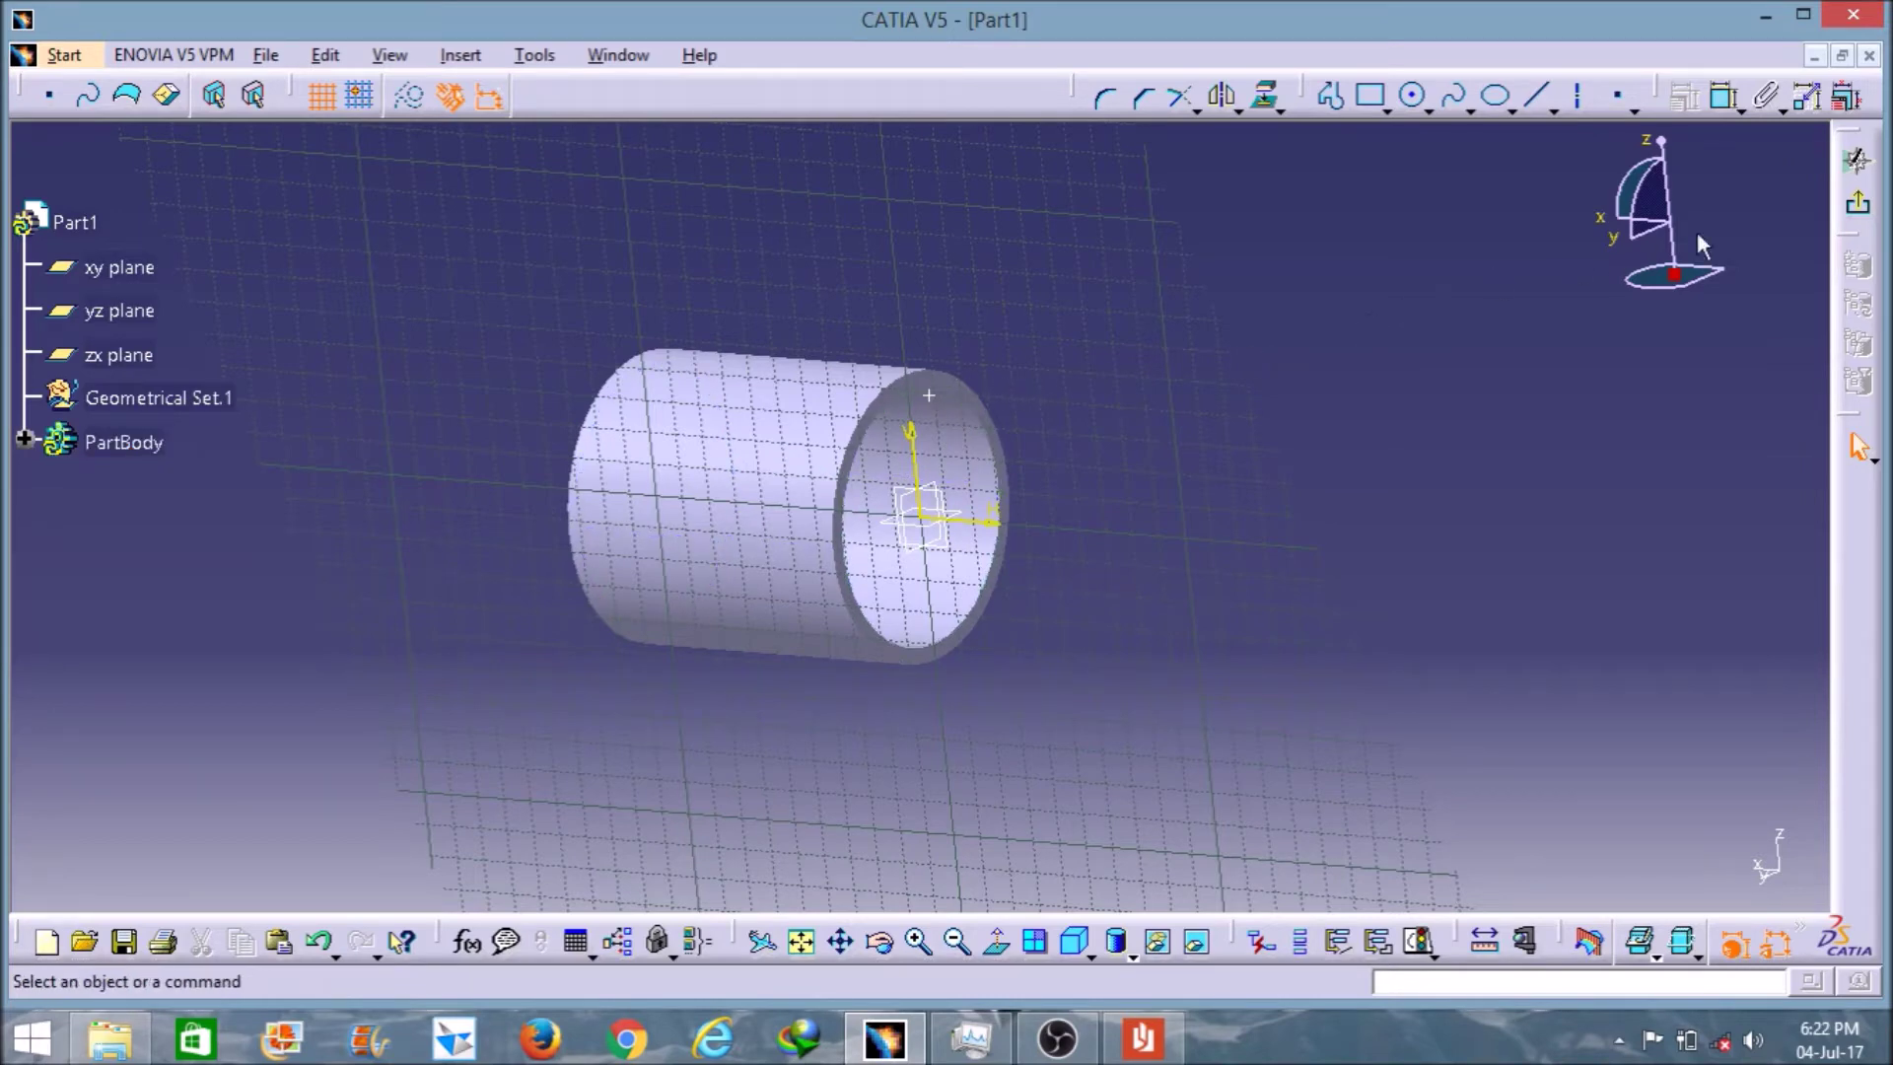
- Return to the normal view and constrain the point 0 mm from the tube's end edge
{"action": "left_click", "coordinate": [997, 942]}
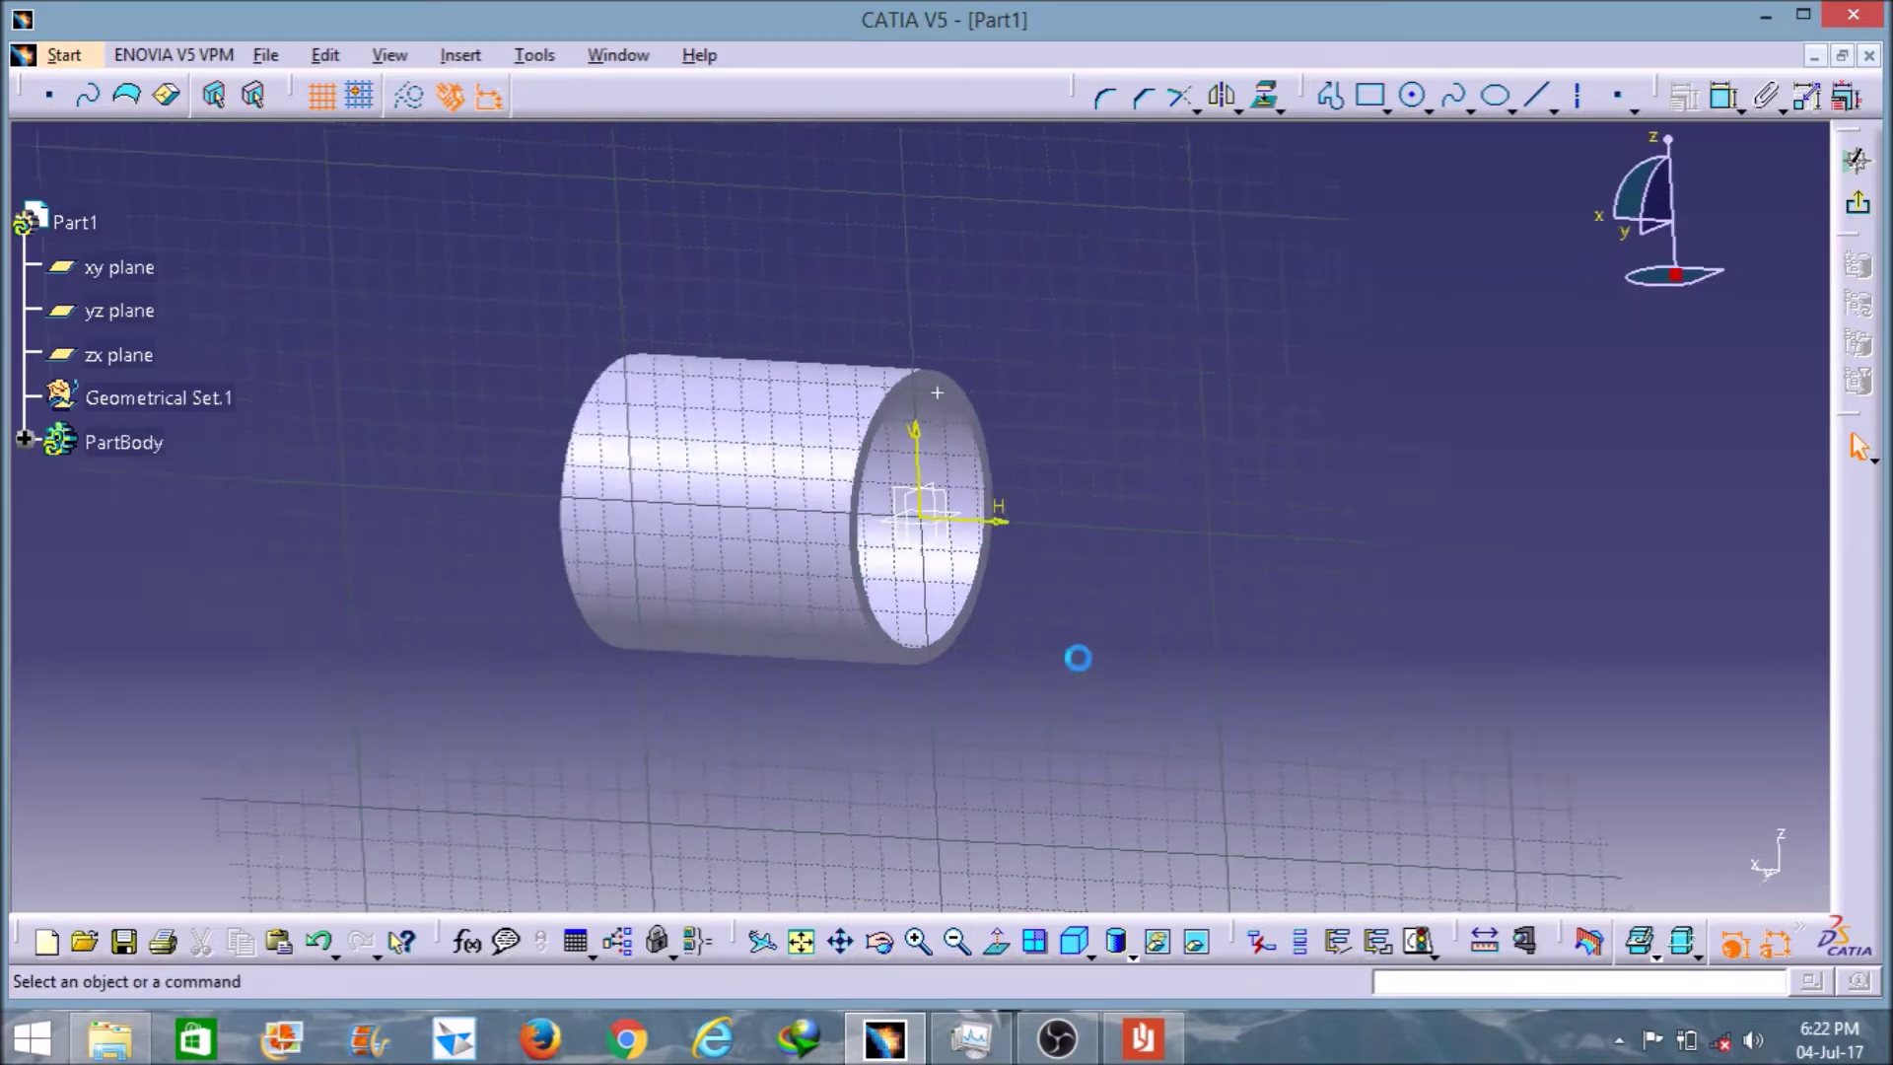
{"action": "left_click", "coordinate": [1725, 99]}
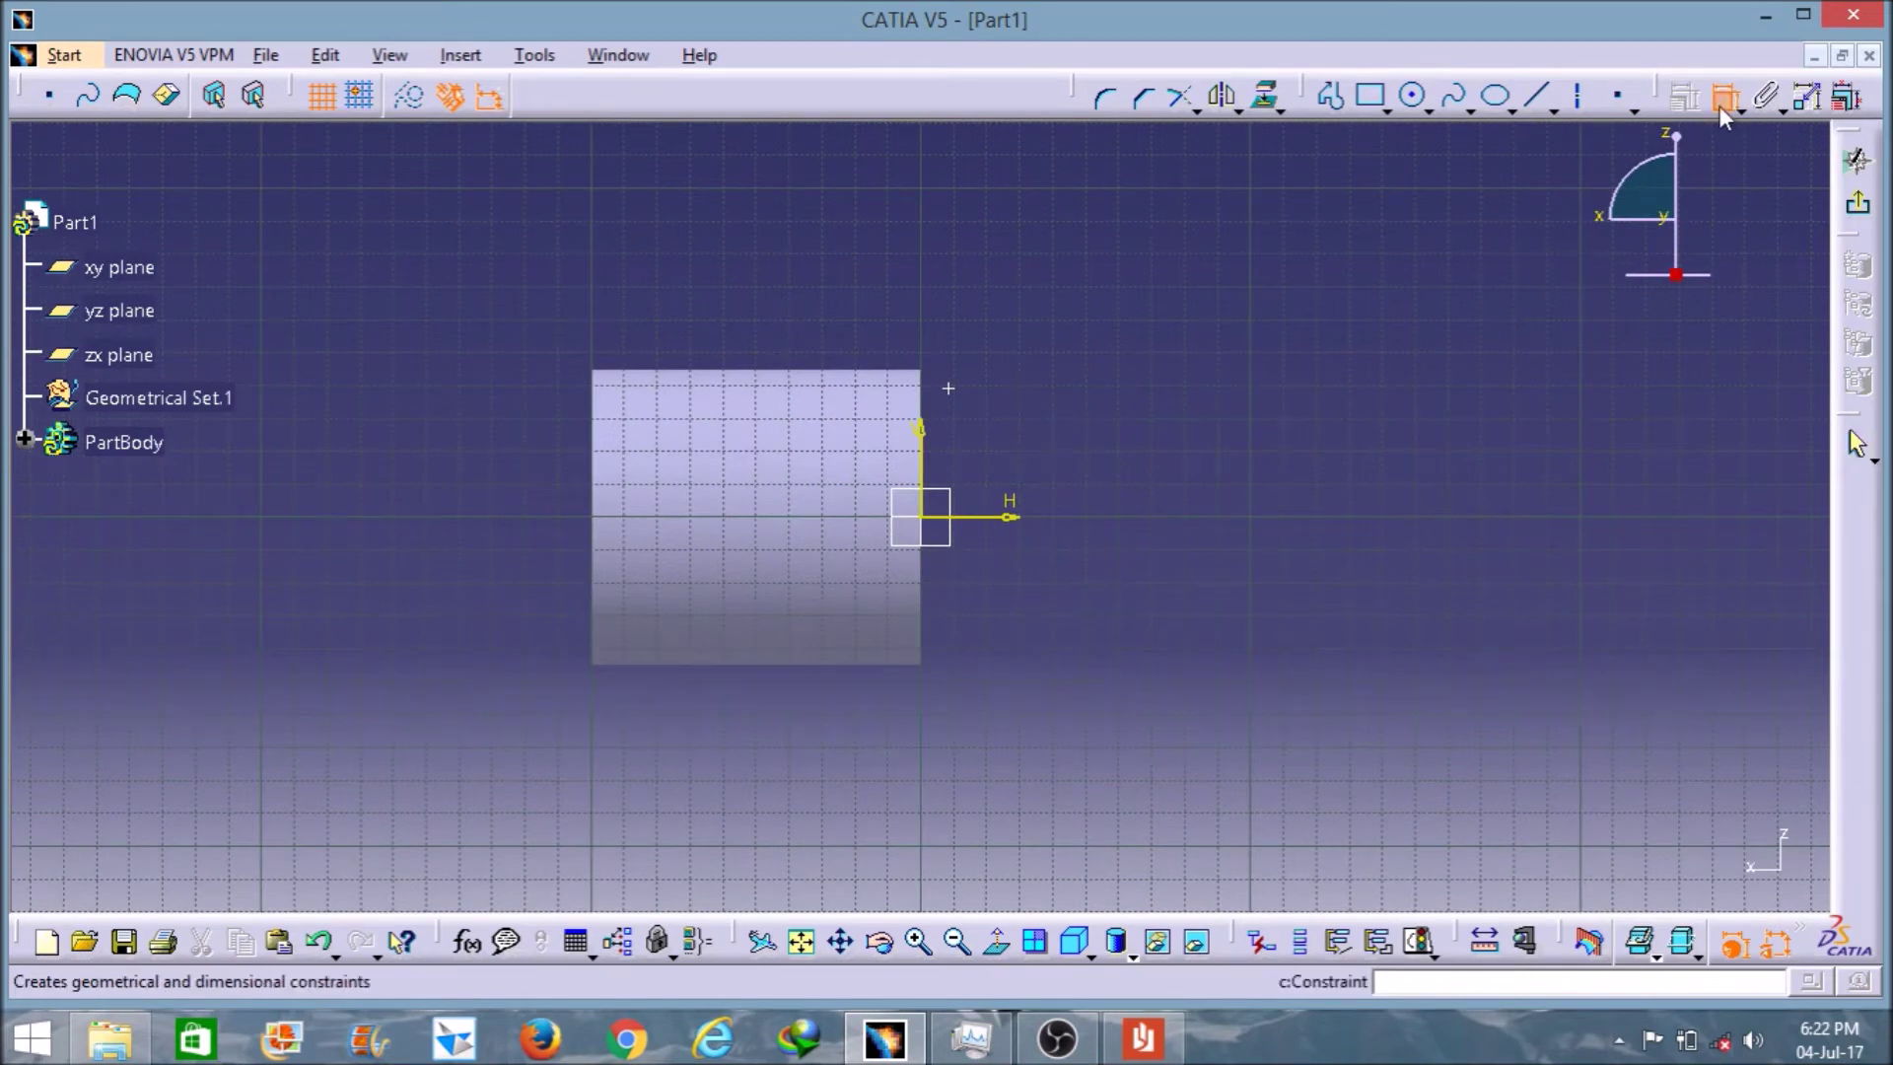
{"action": "left_click", "coordinate": [947, 394]}
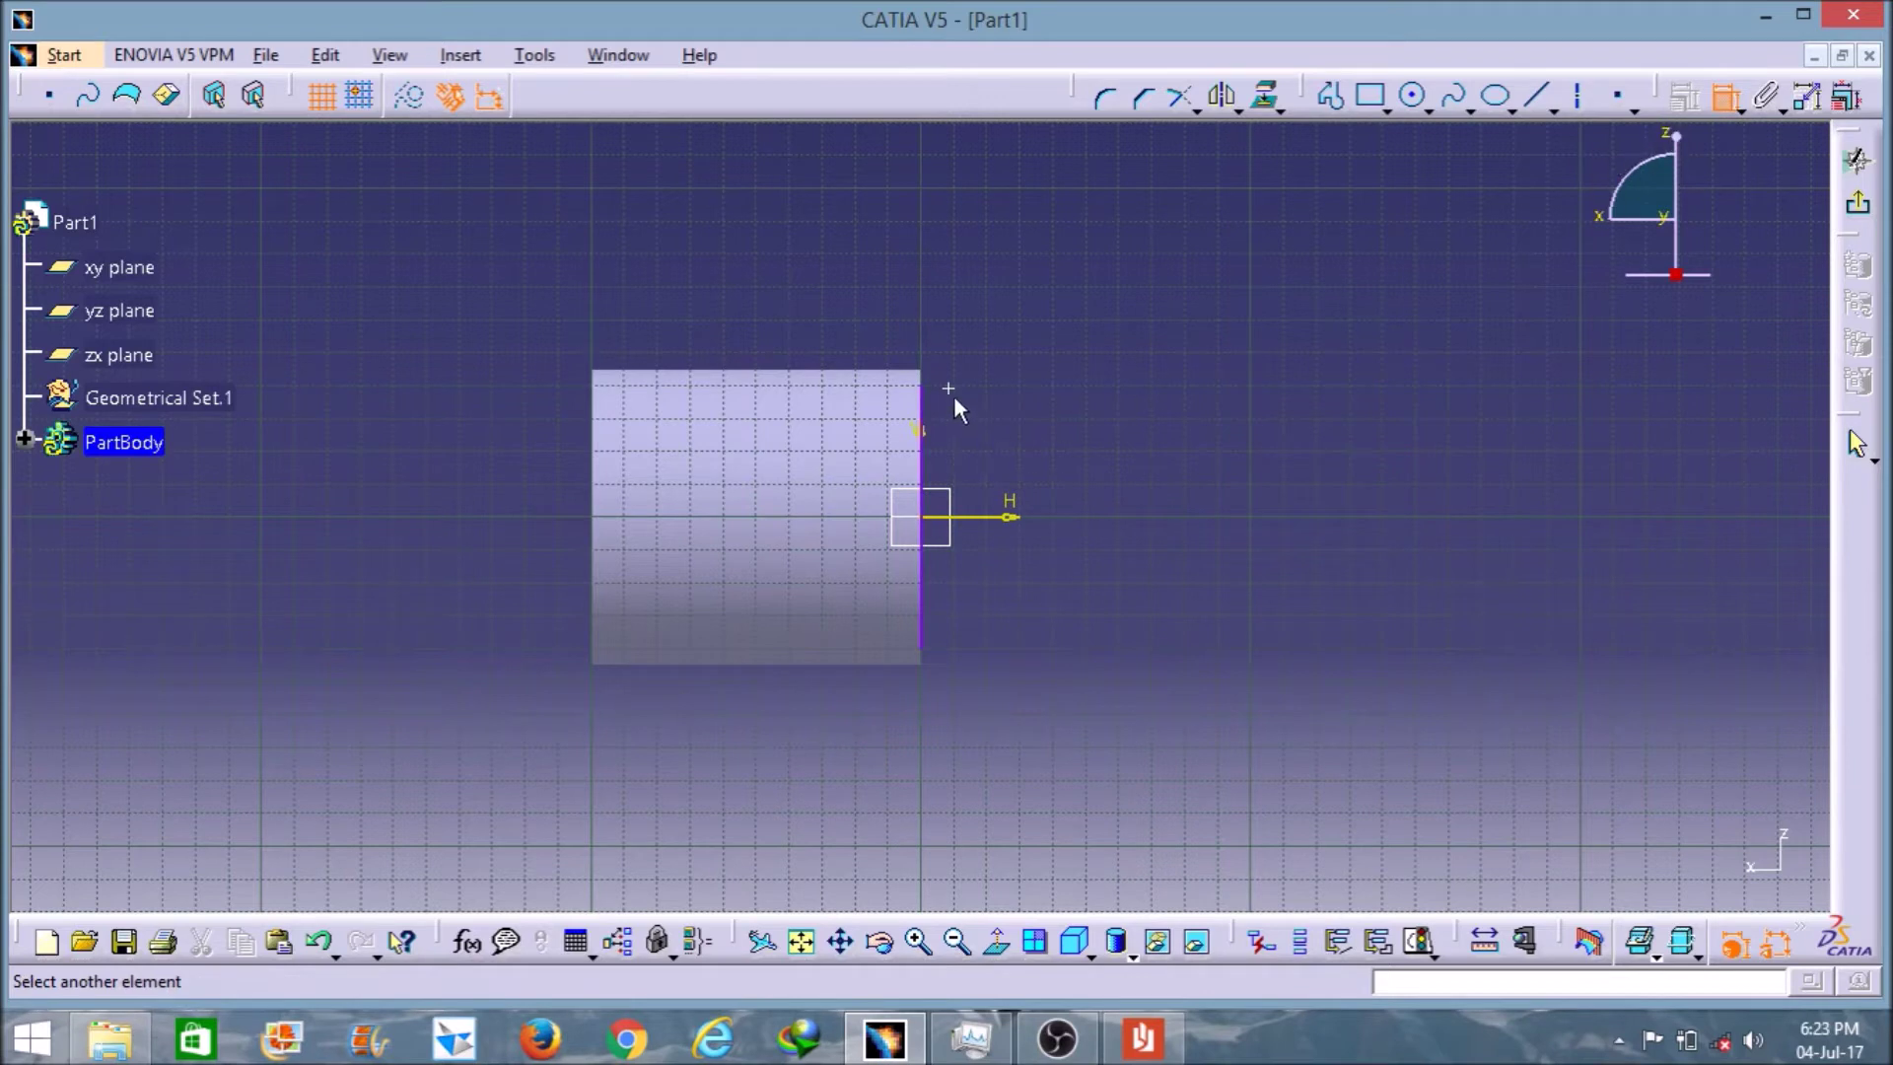
{"action": "left_click", "coordinate": [952, 391]}
{"action": "left_click", "coordinate": [1080, 294]}
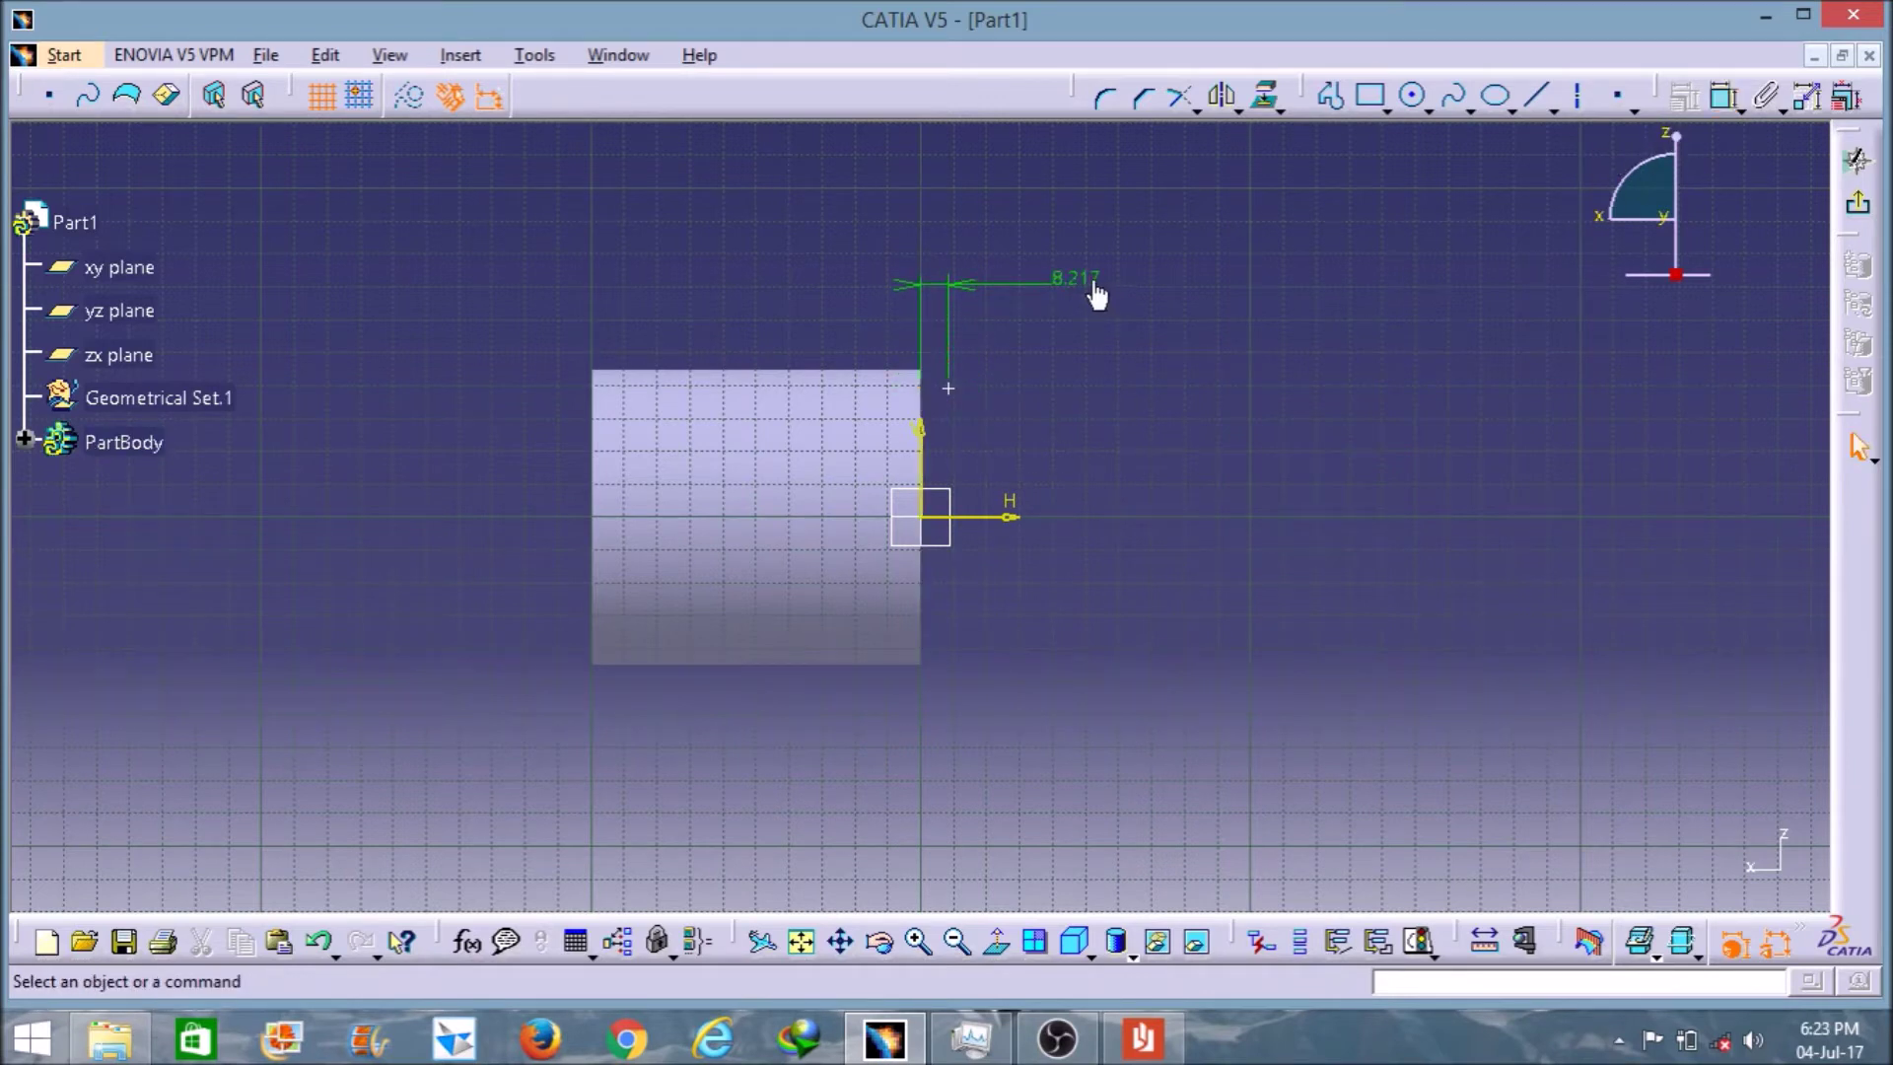
{"action": "right_click", "coordinate": [1093, 286]}
{"action": "key", "text": "Escape"}
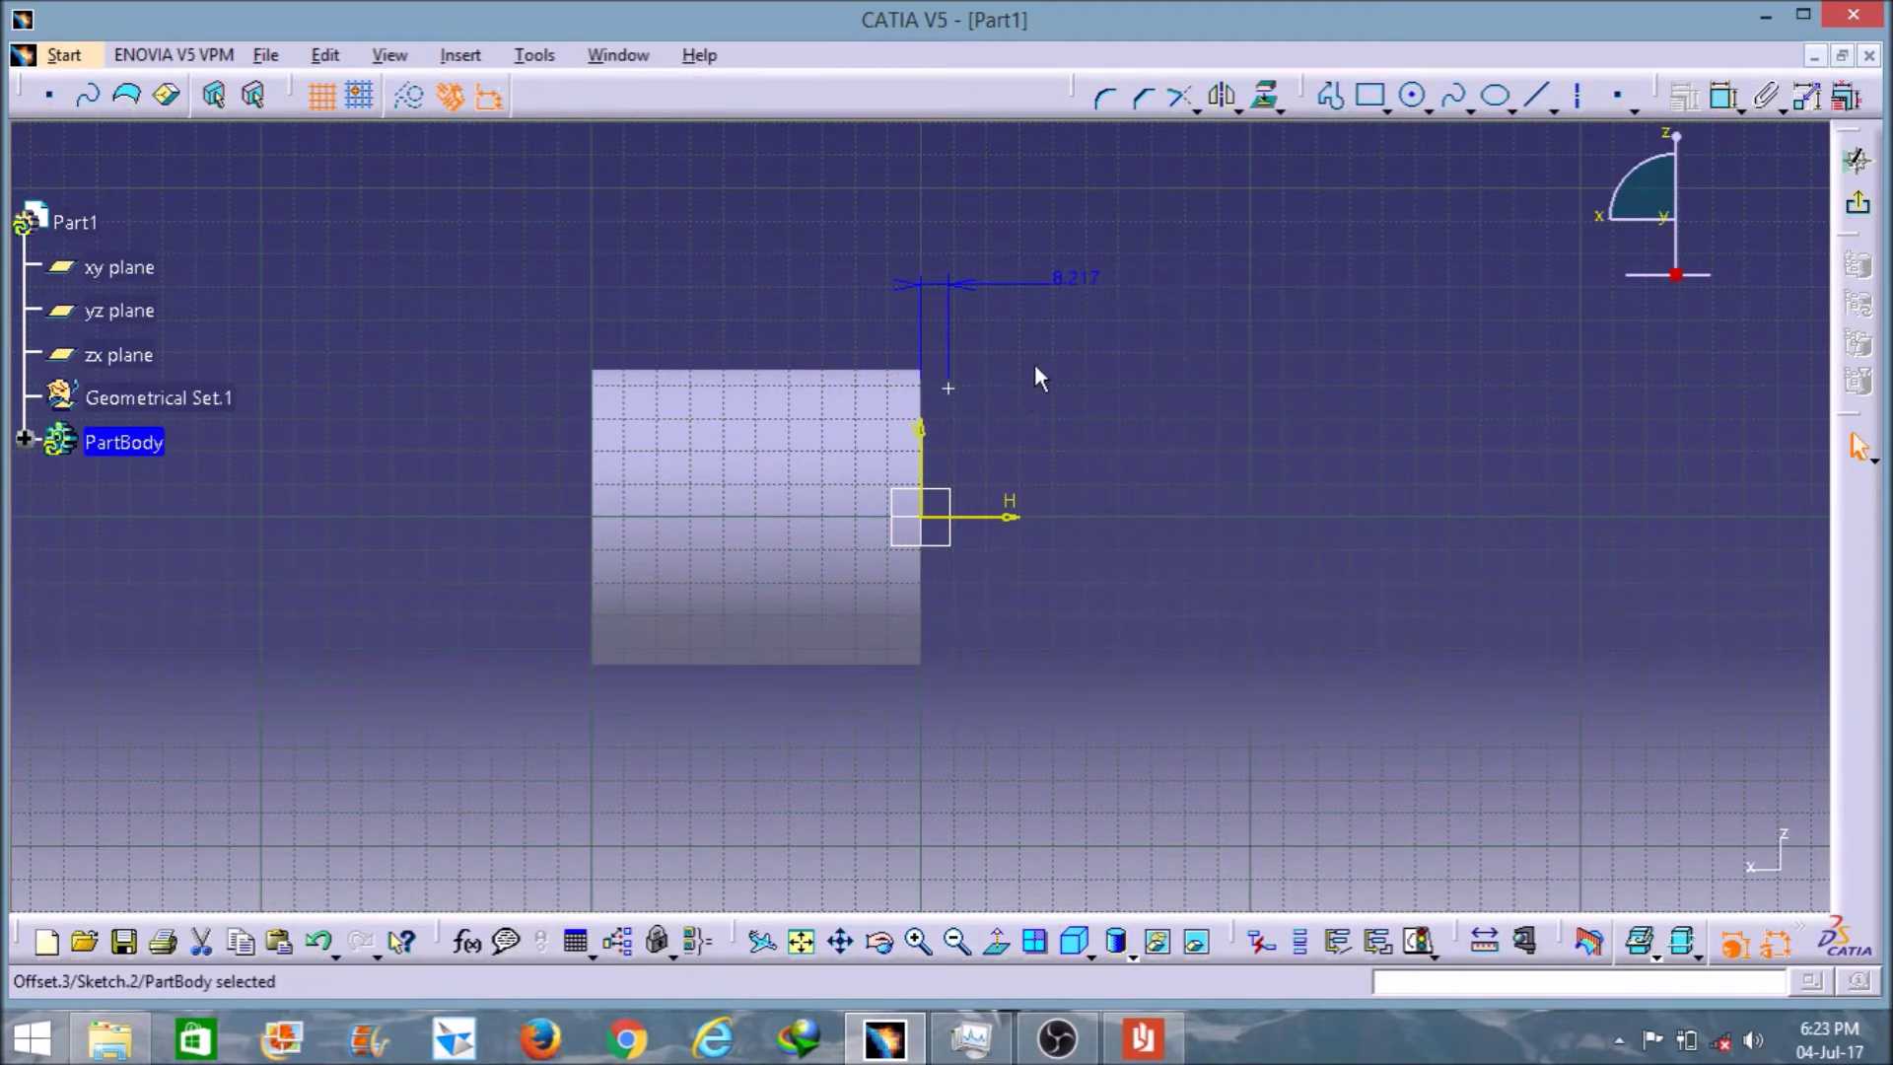
{"action": "double_click", "coordinate": [1078, 281]}
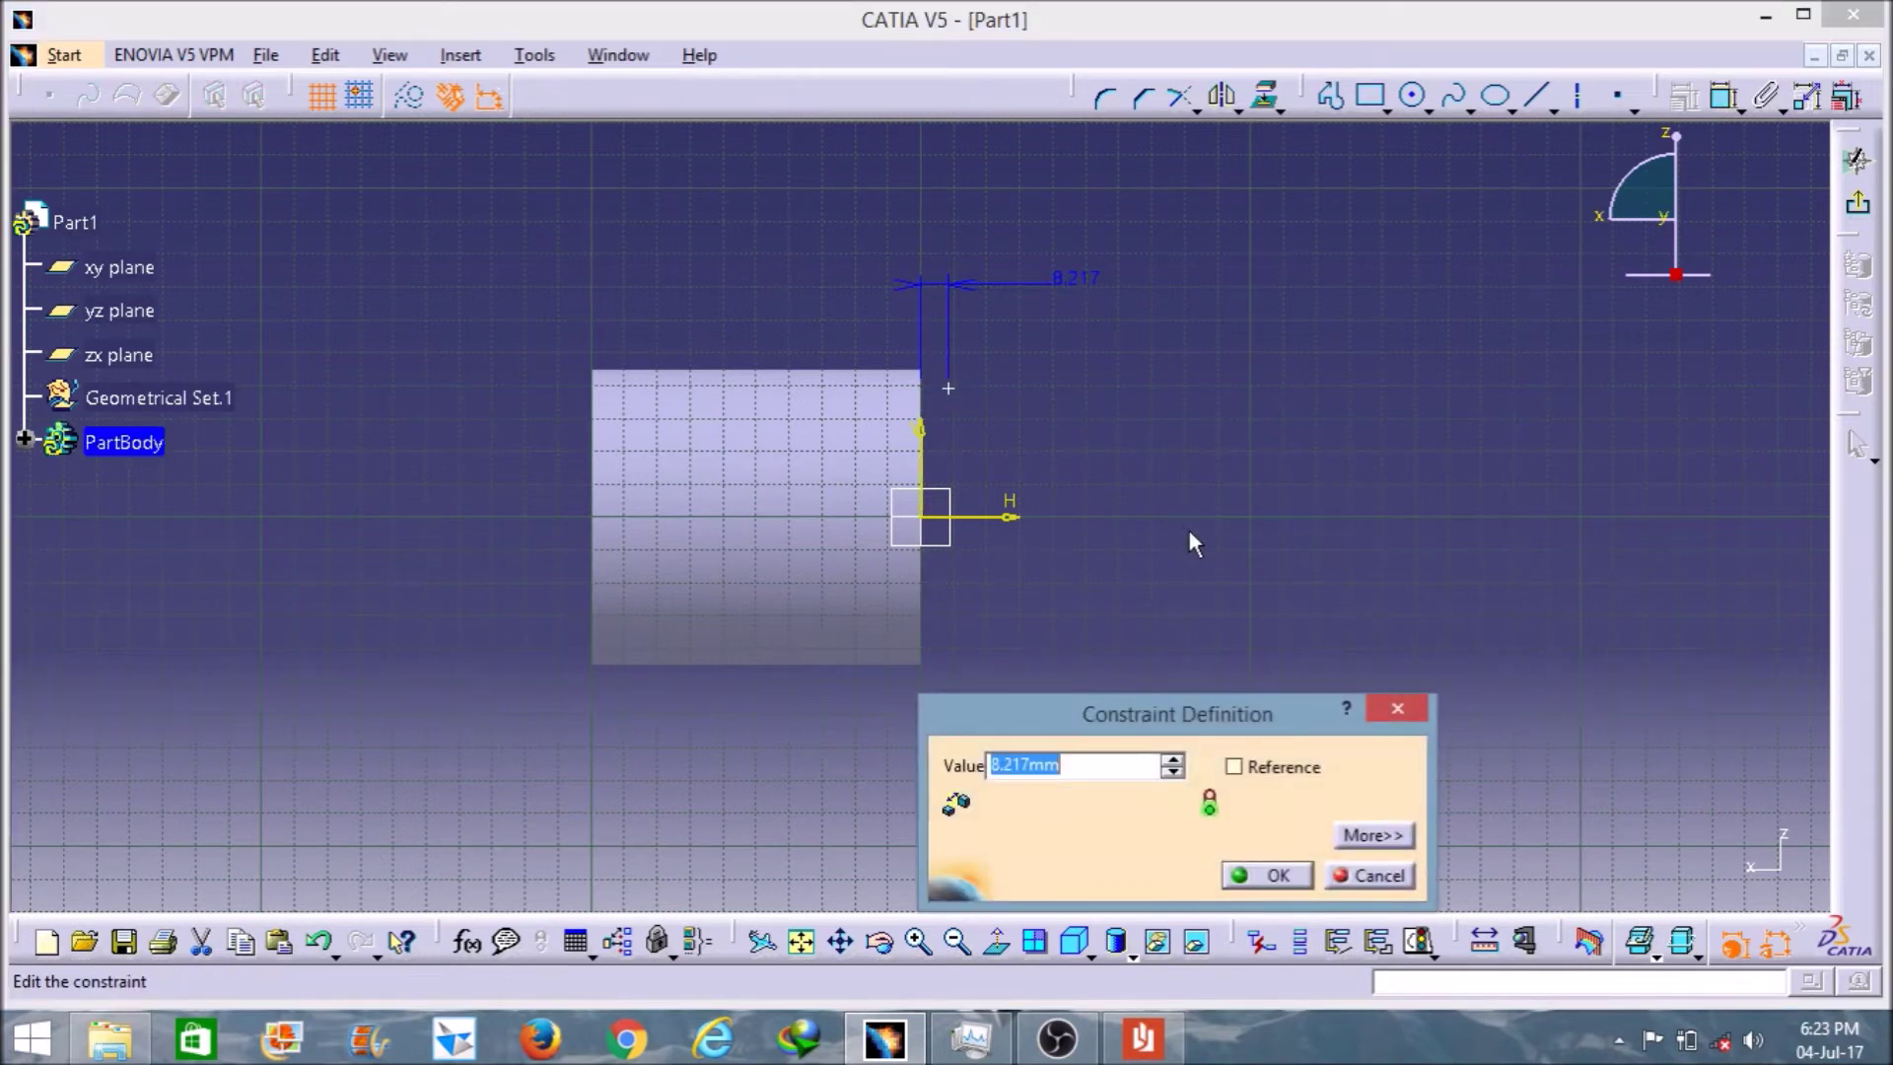
{"action": "type", "text": "0"}
{"action": "key", "text": "Return"}
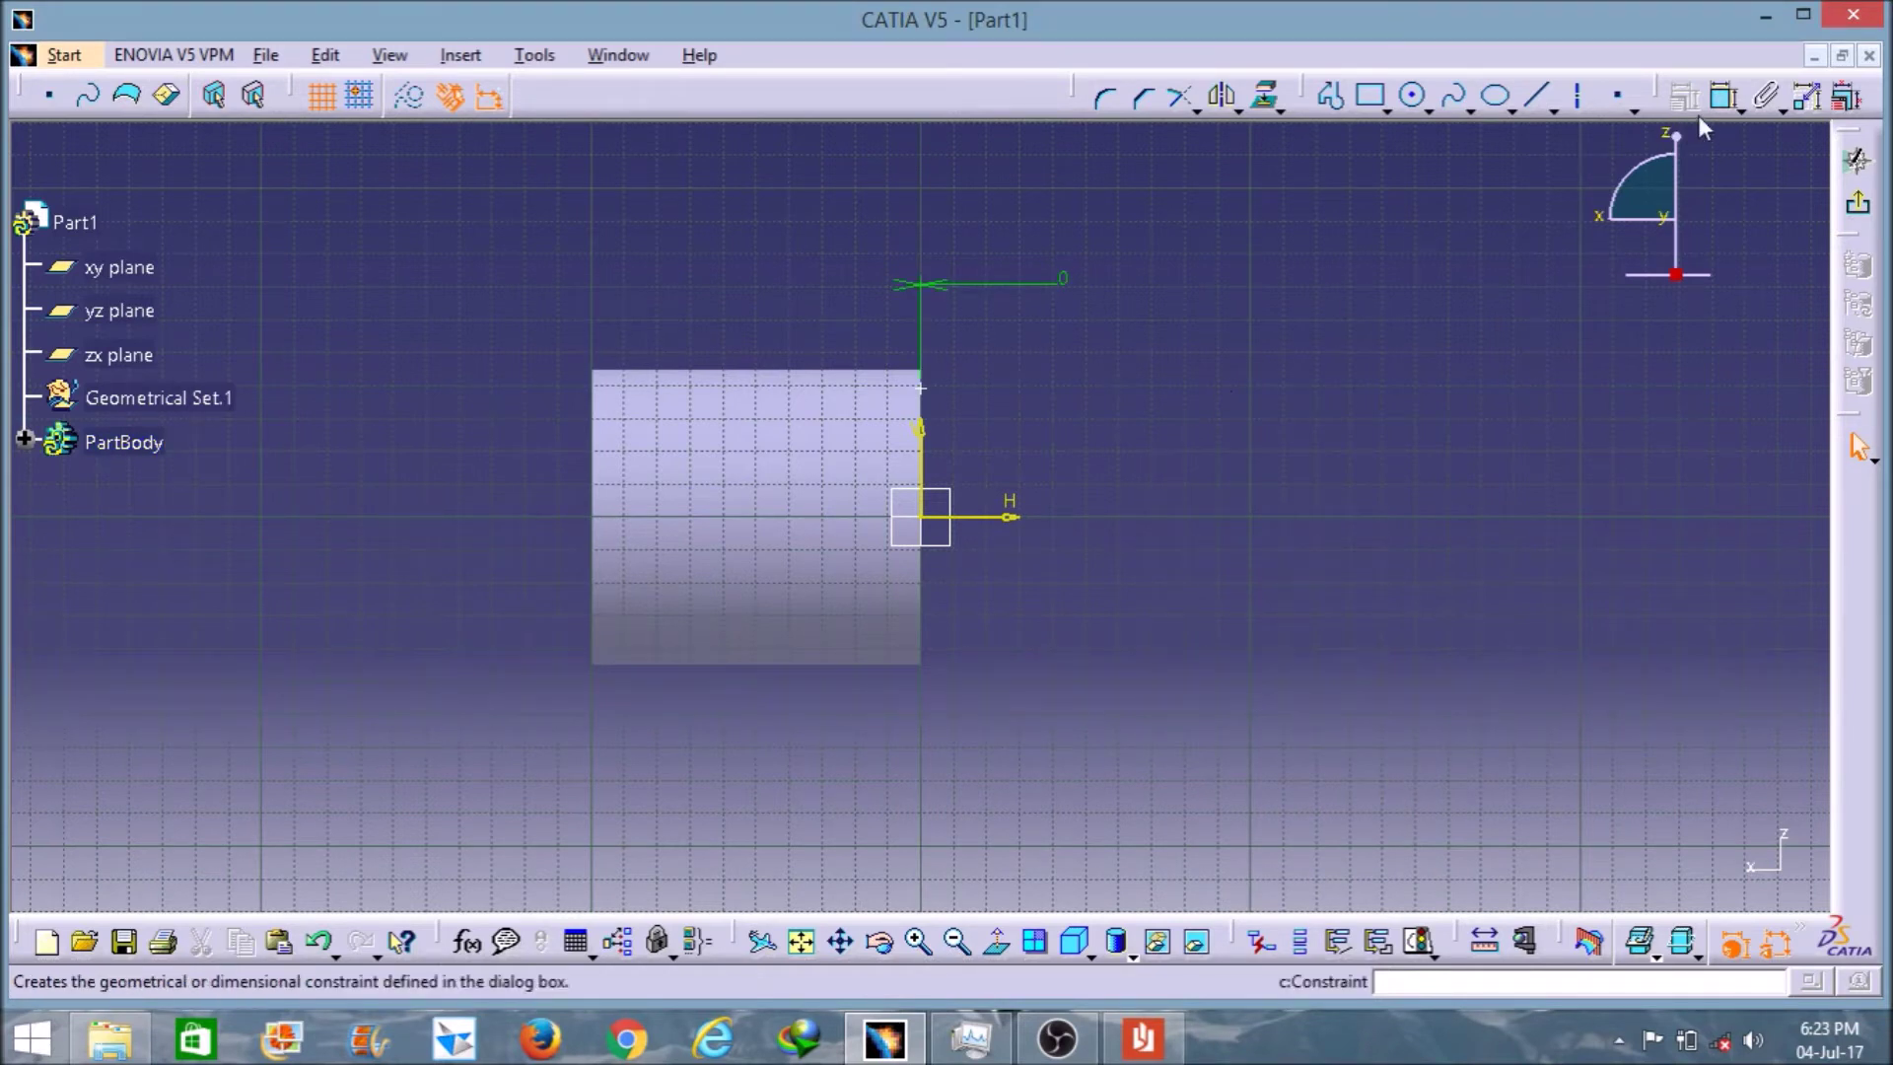
- Dimension the point 40 mm from the H axis, correcting an initial 30 mm value
{"action": "left_click", "coordinate": [1725, 95]}
{"action": "left_click", "coordinate": [979, 517]}
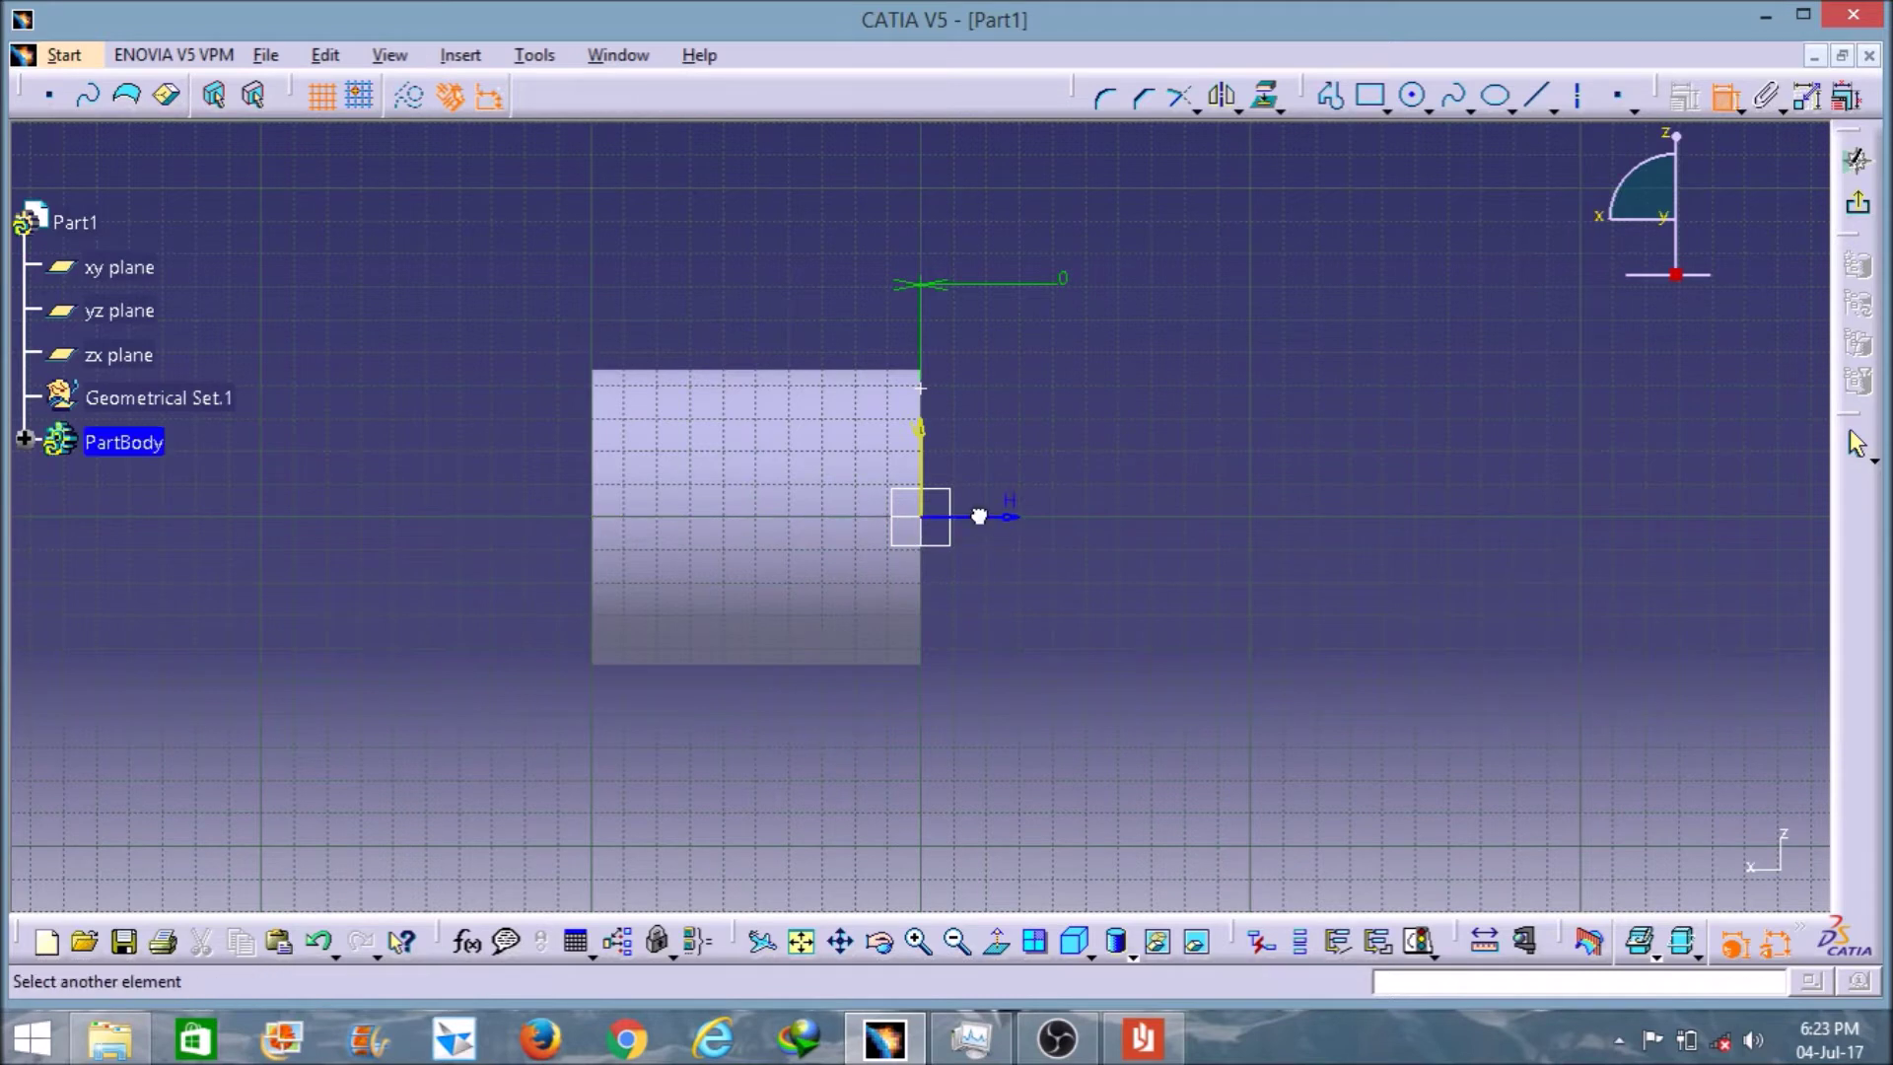
{"action": "left_click", "coordinate": [921, 389]}
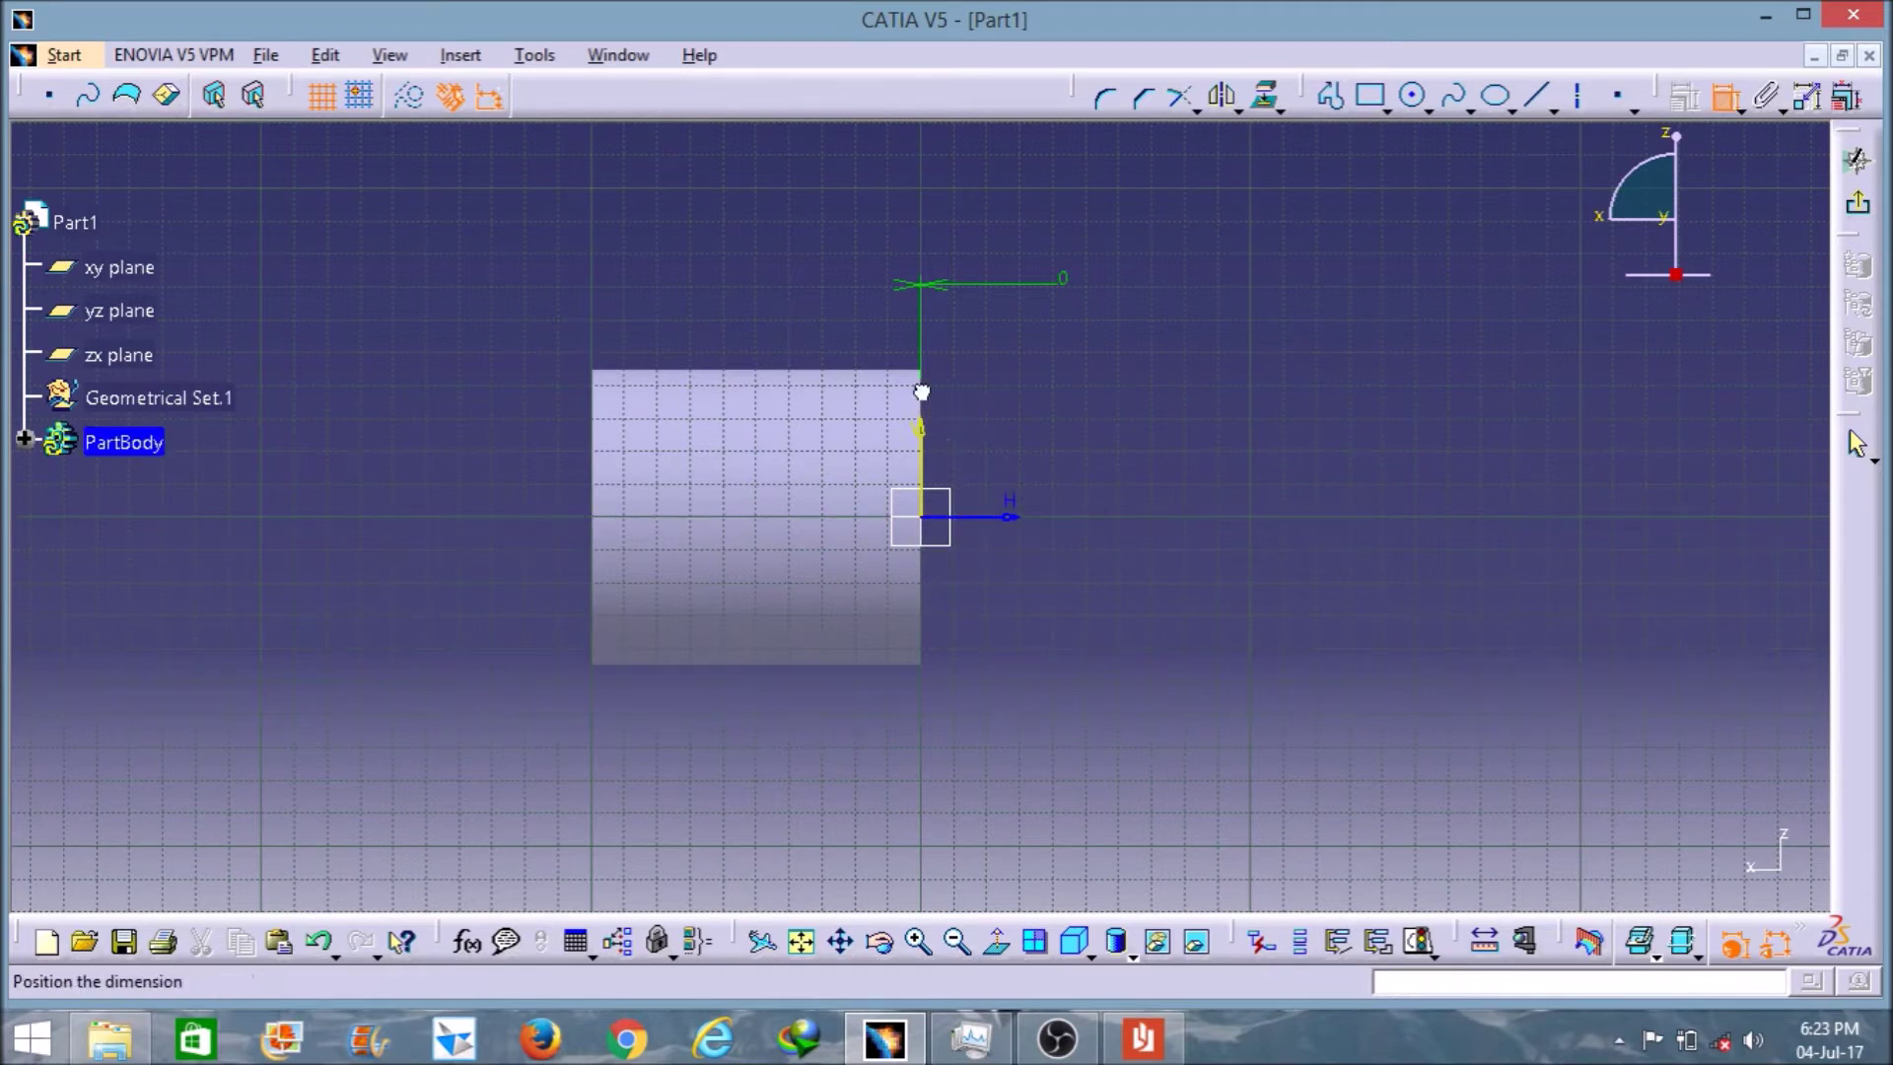
{"action": "left_click", "coordinate": [1060, 431]}
{"action": "double_click", "coordinate": [1040, 420]}
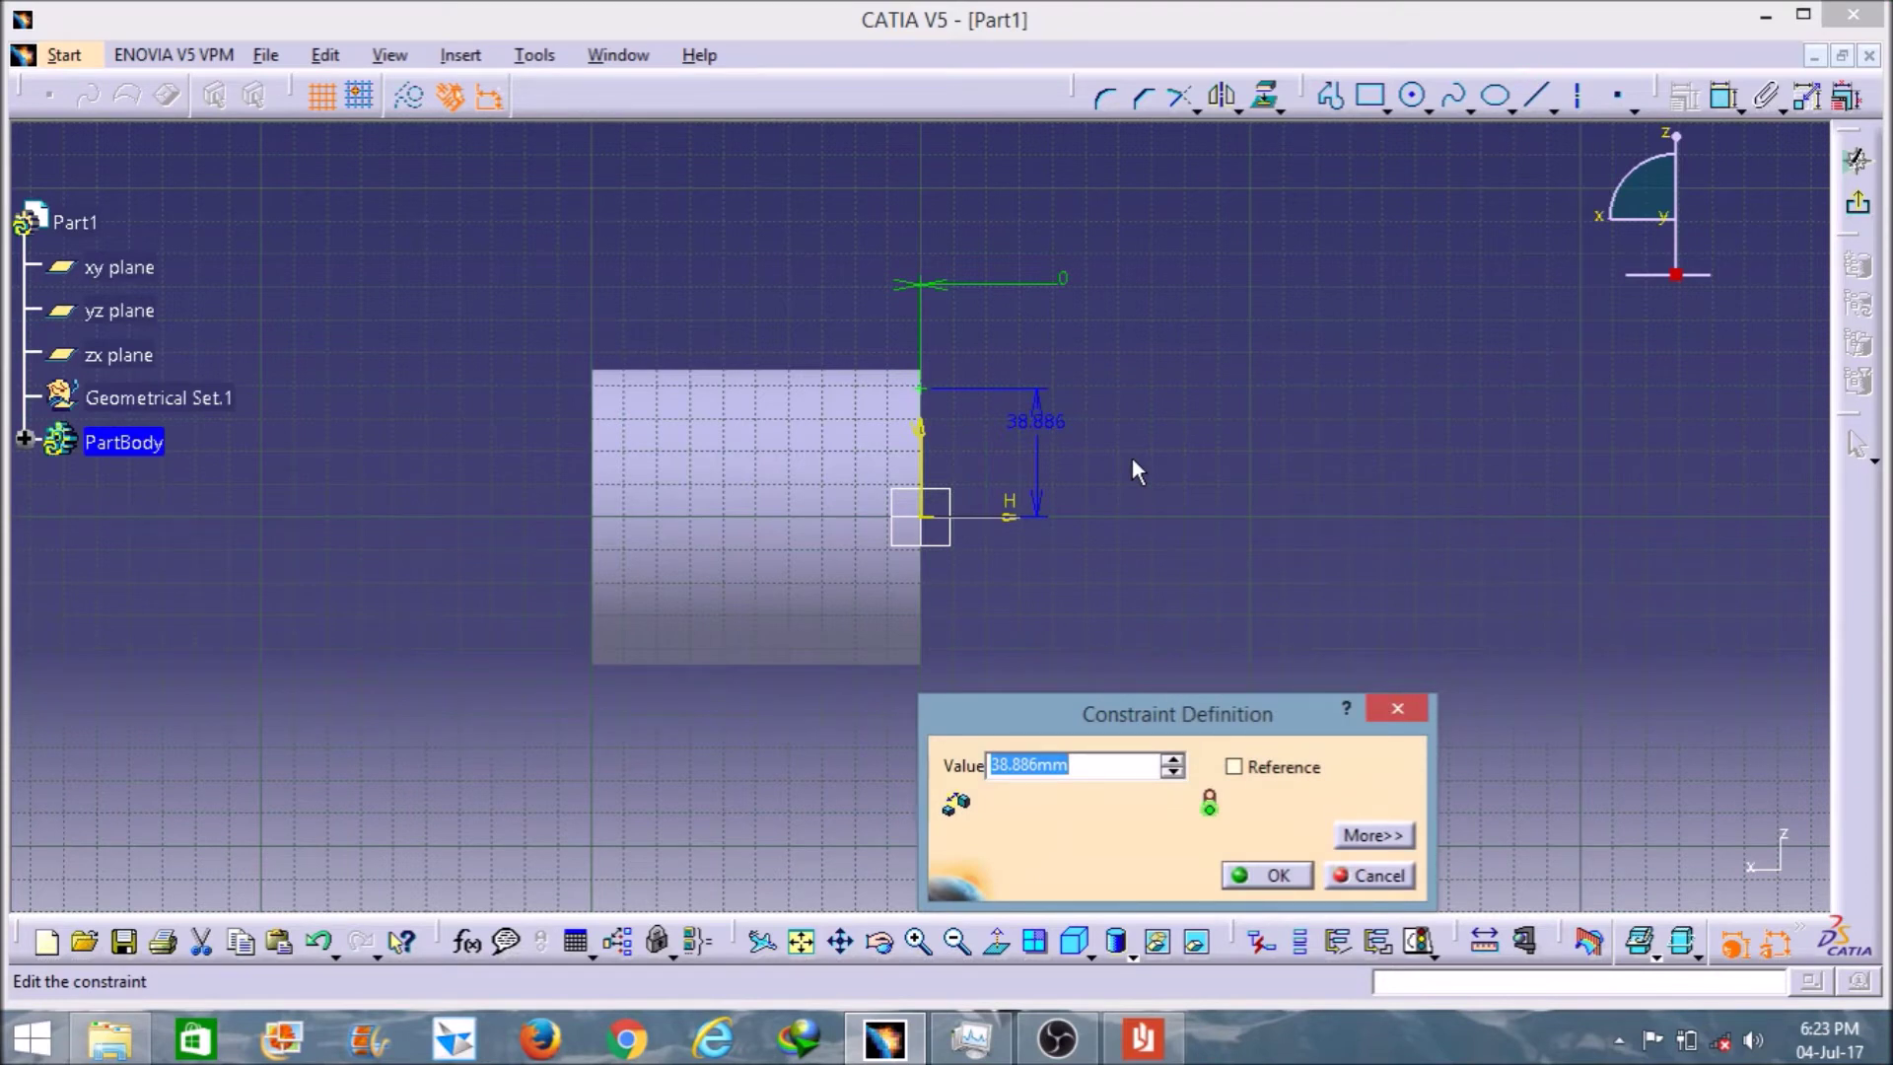
{"action": "type", "text": "30"}
{"action": "key", "text": "Return"}
{"action": "left_click", "coordinate": [1062, 458]}
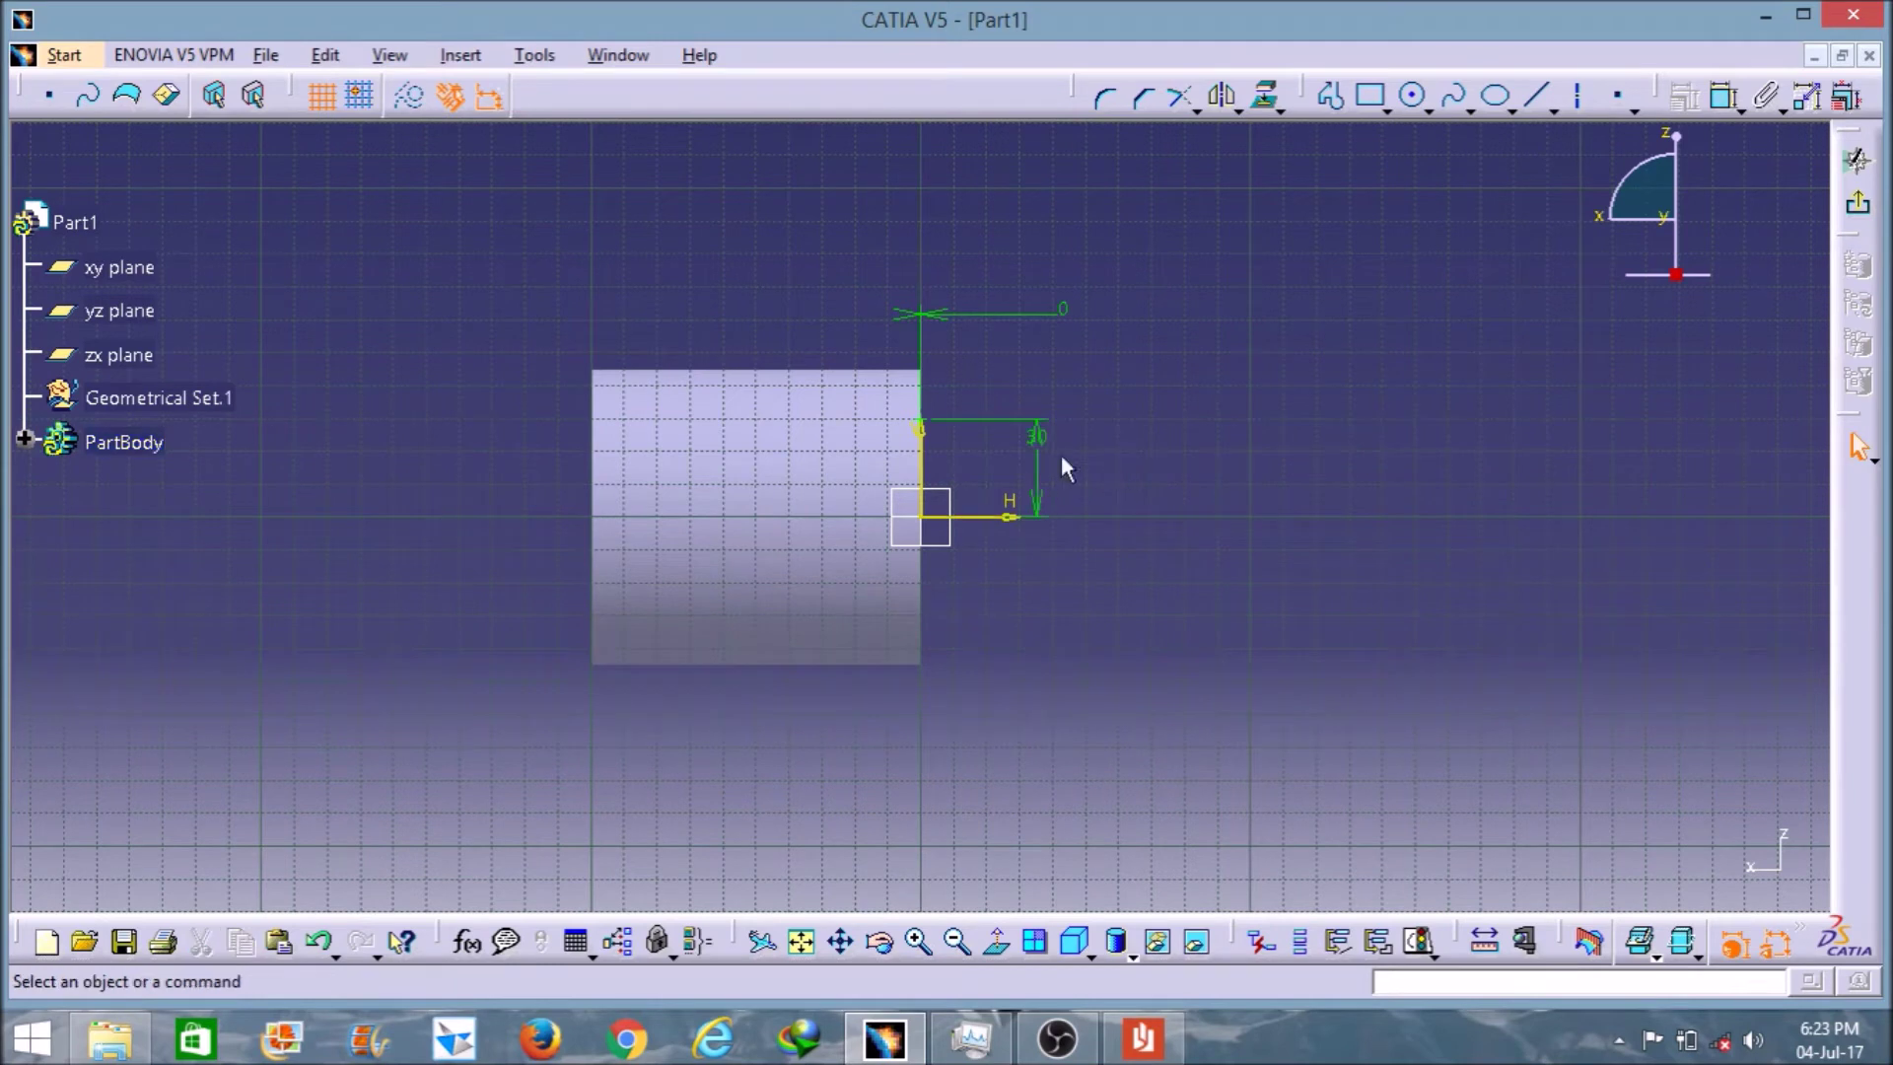
{"action": "double_click", "coordinate": [1034, 446]}
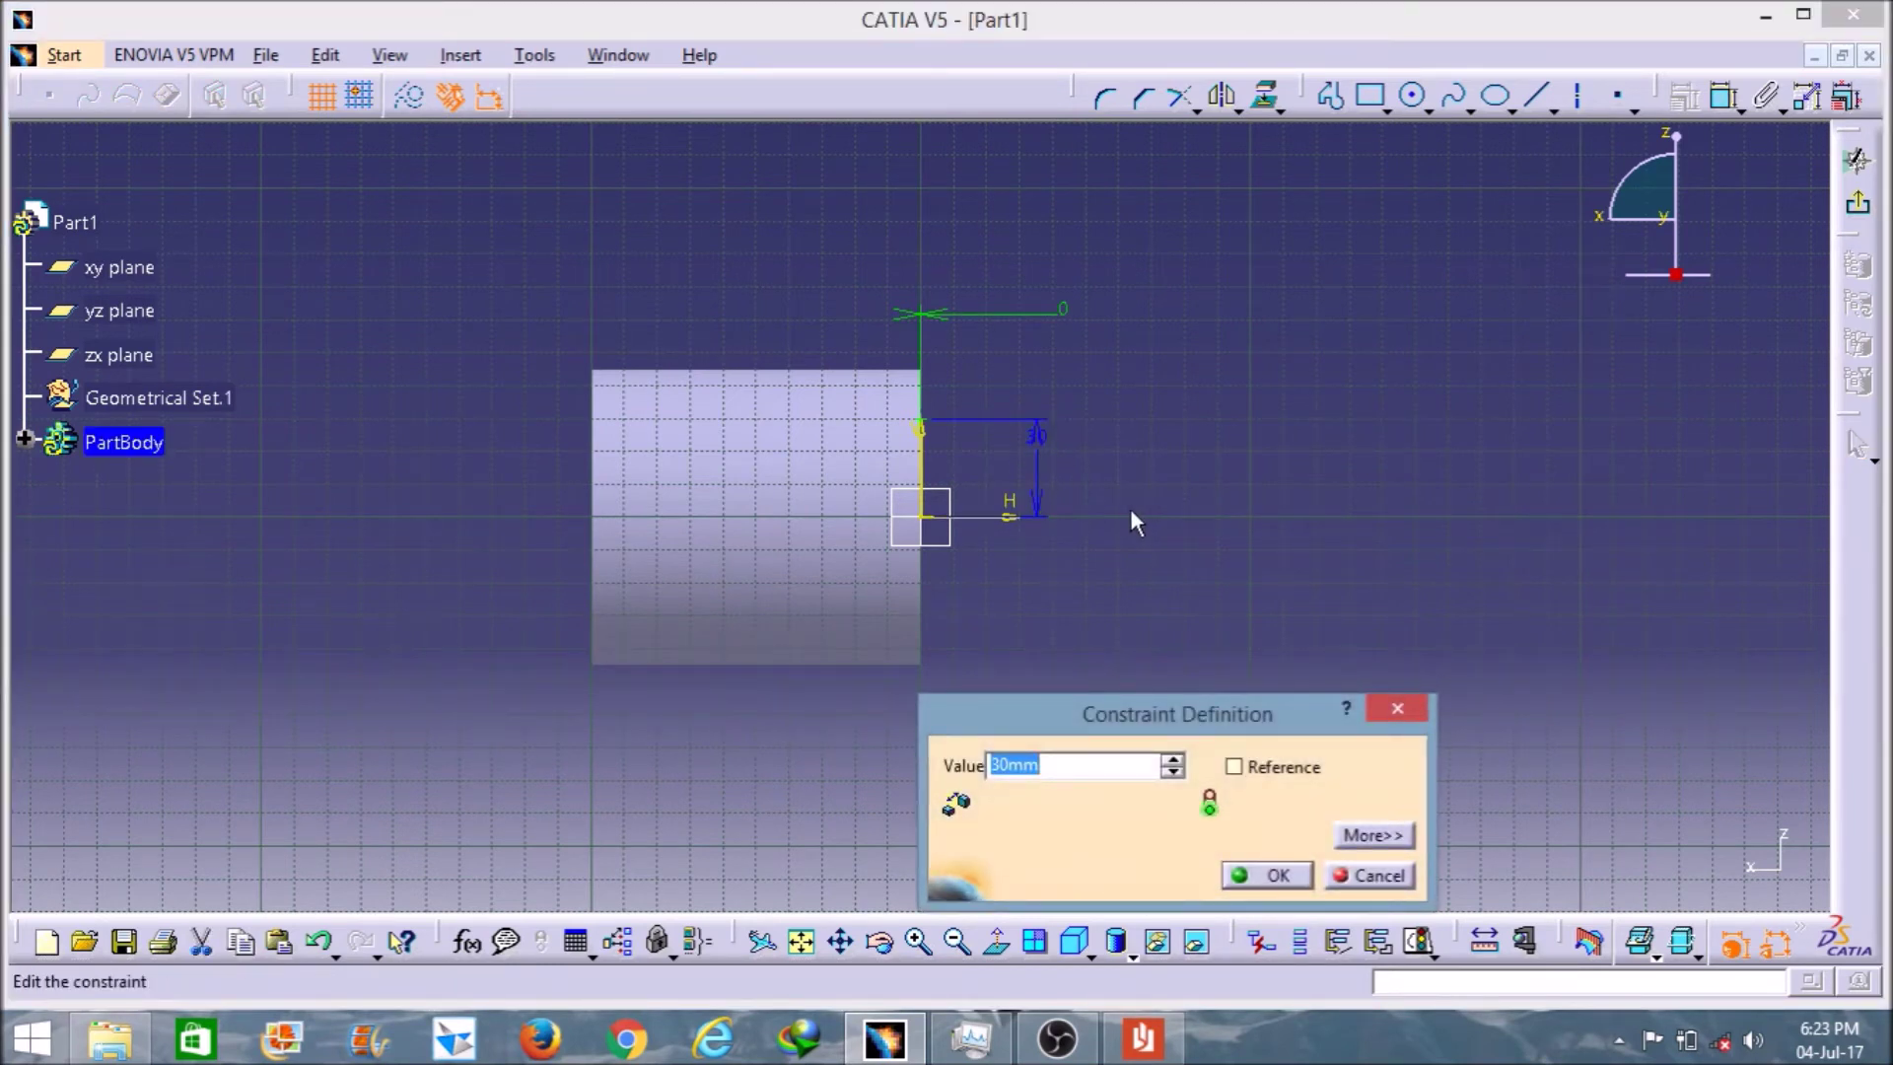
{"action": "type", "text": "40"}
{"action": "key", "text": "Return"}
{"action": "left_click", "coordinate": [1130, 507]}
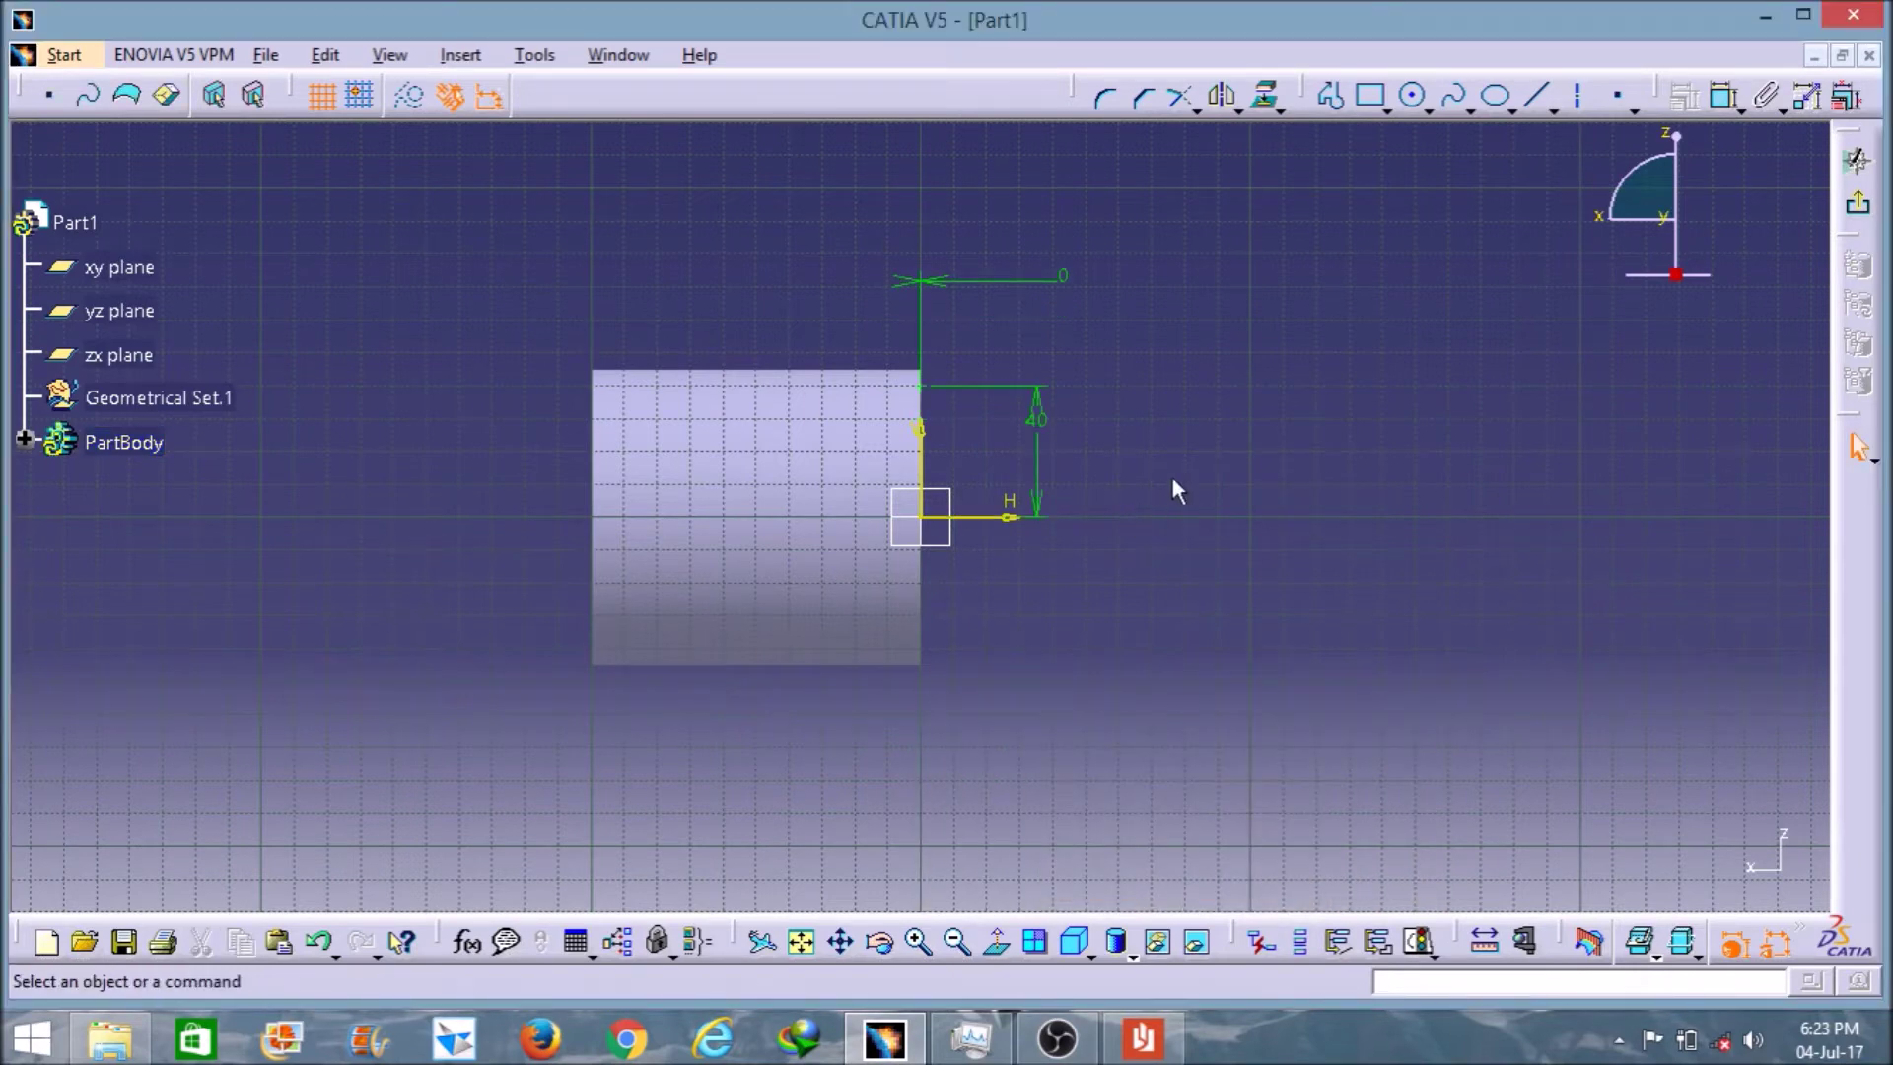
{"action": "middle_click_drag", "start_coordinate": [1181, 469], "coordinate": [1022, 512]}
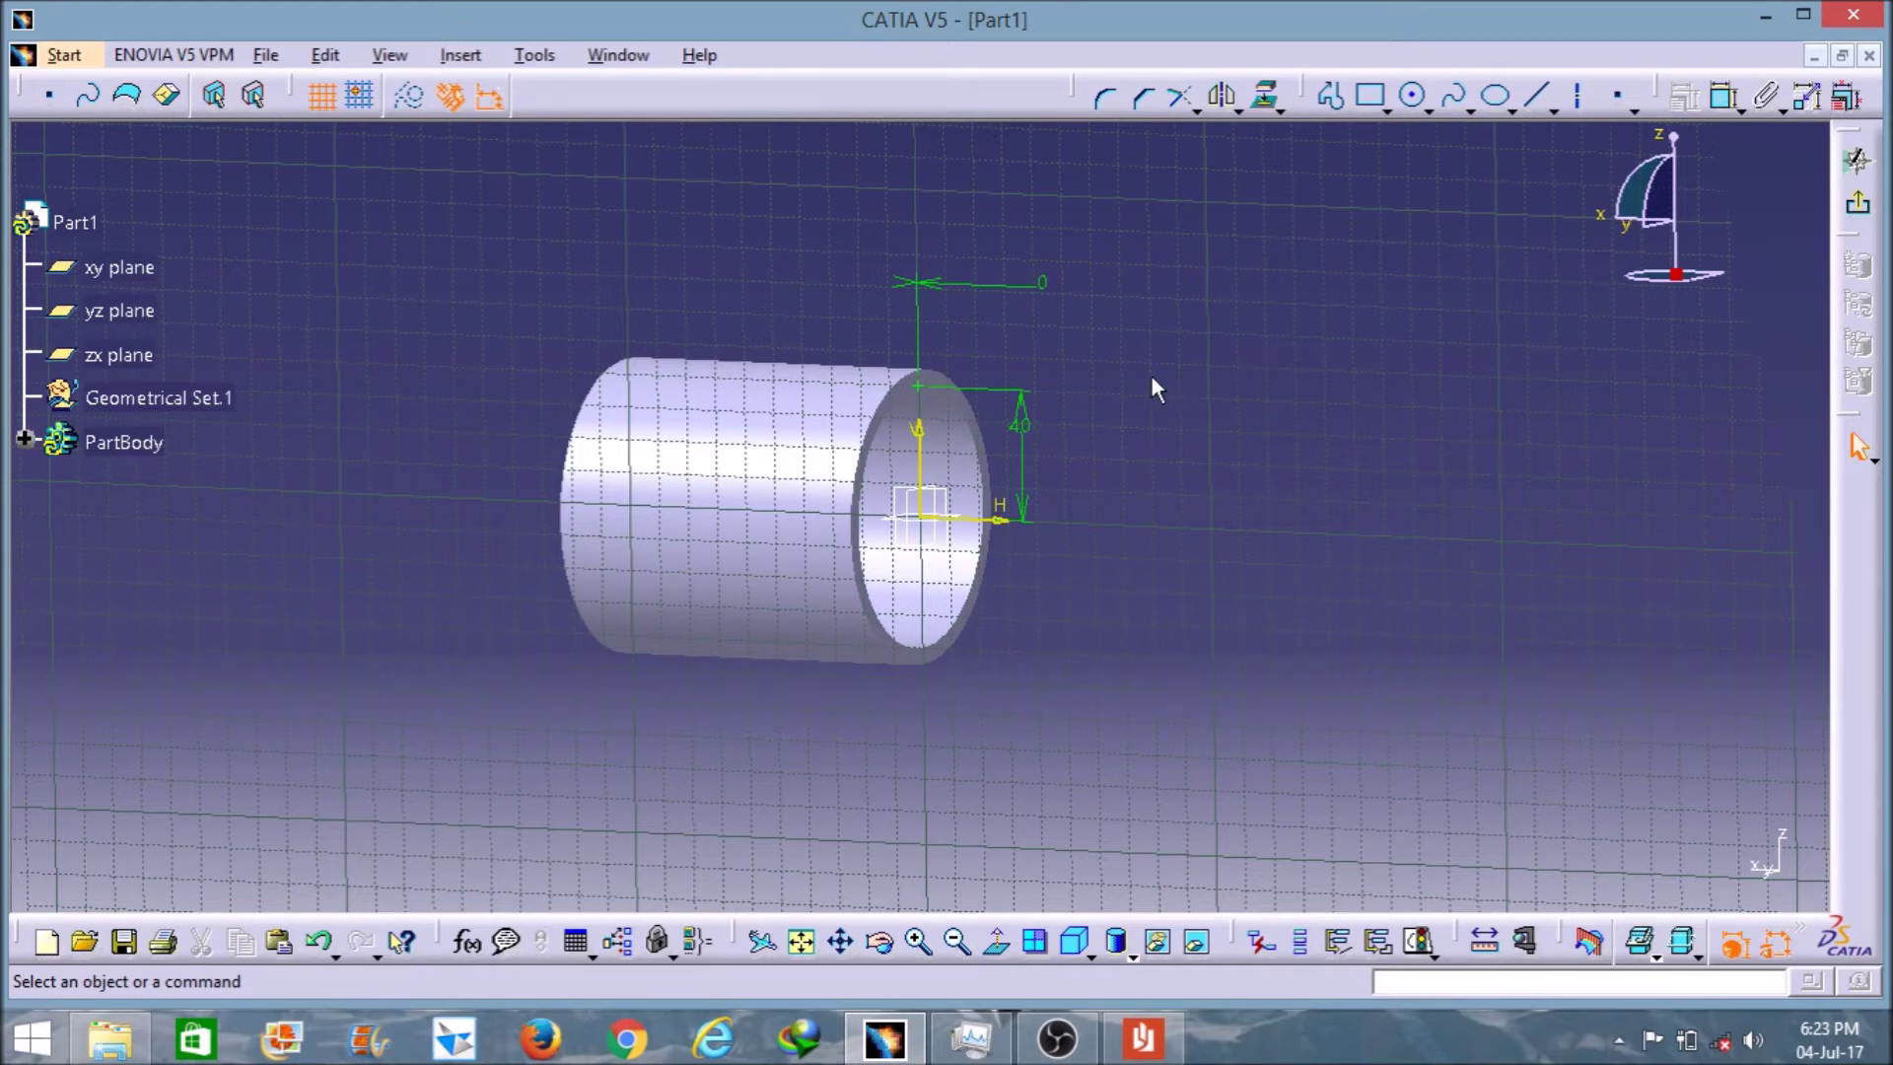
- Exit the sketch and start a helix on the H axis, flipped along the tube, with 5 mm pitch
{"action": "left_click", "coordinate": [1861, 210]}
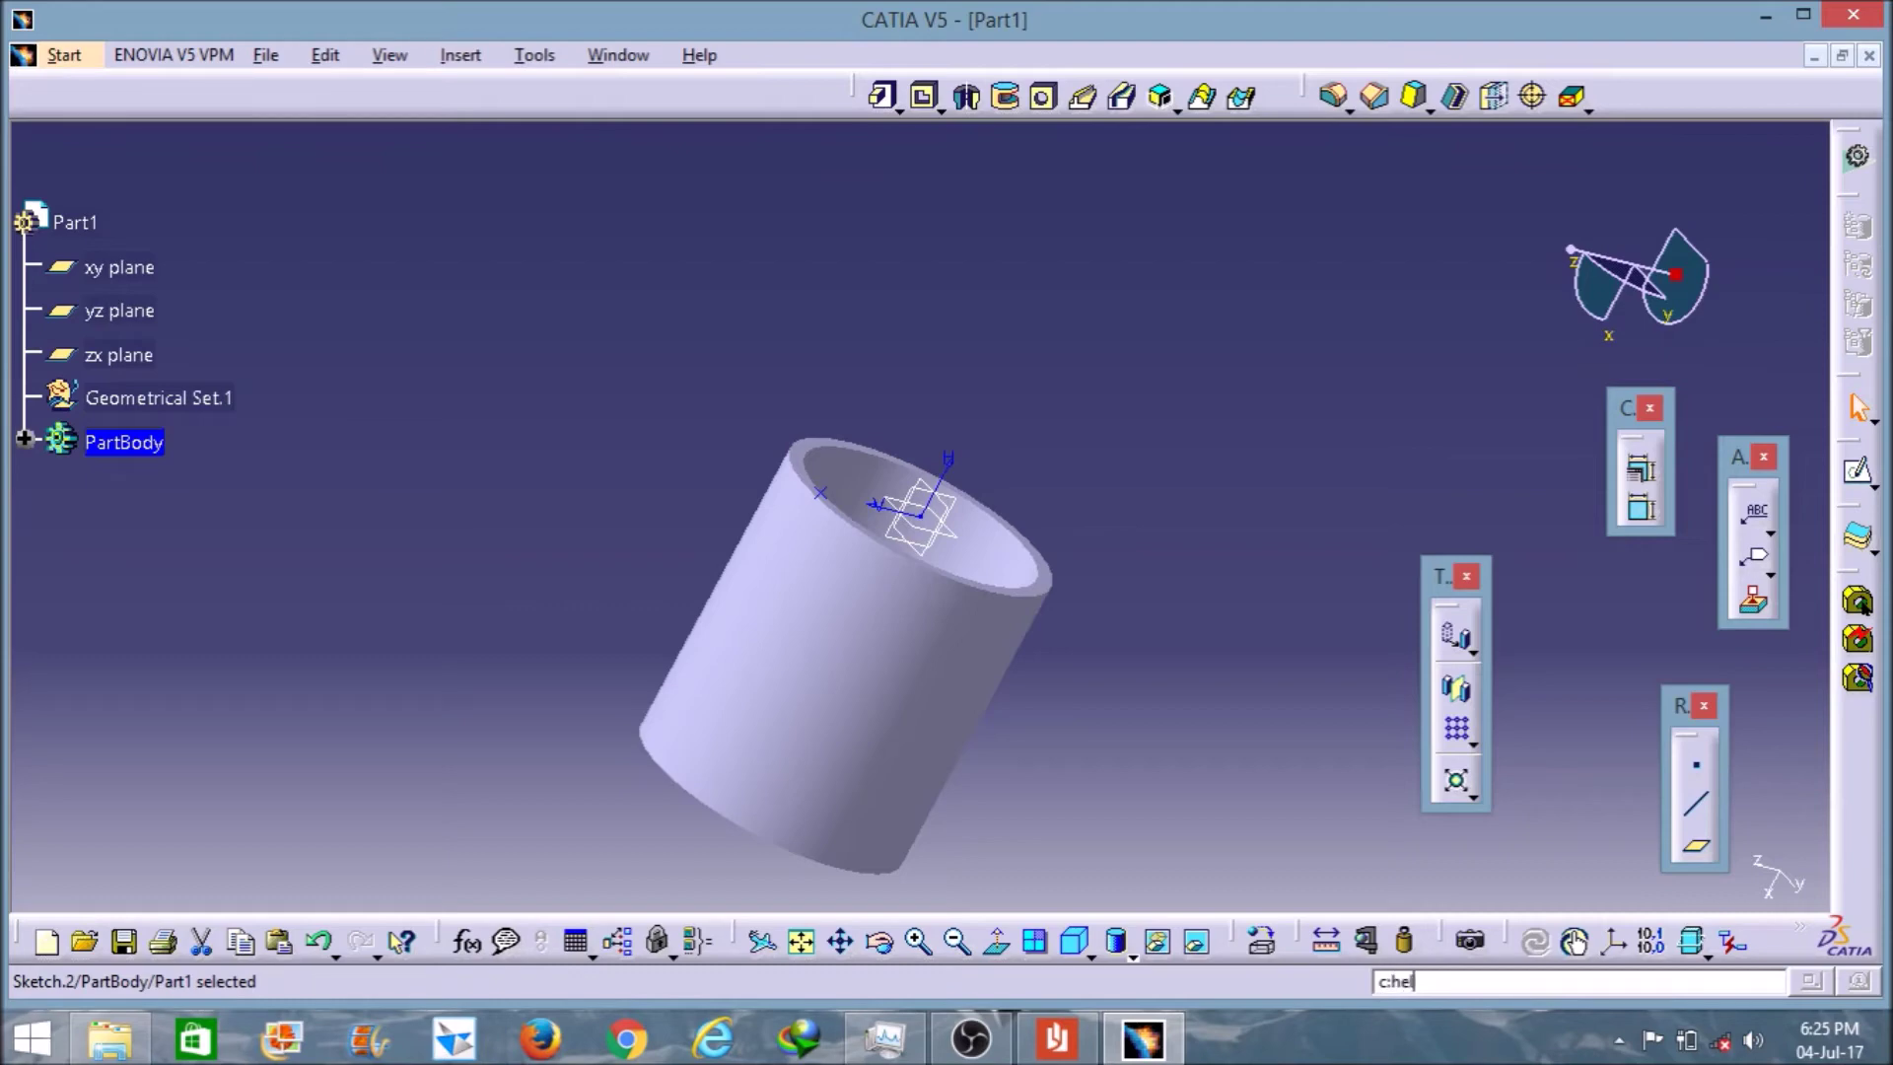
{"action": "key", "text": "Return"}
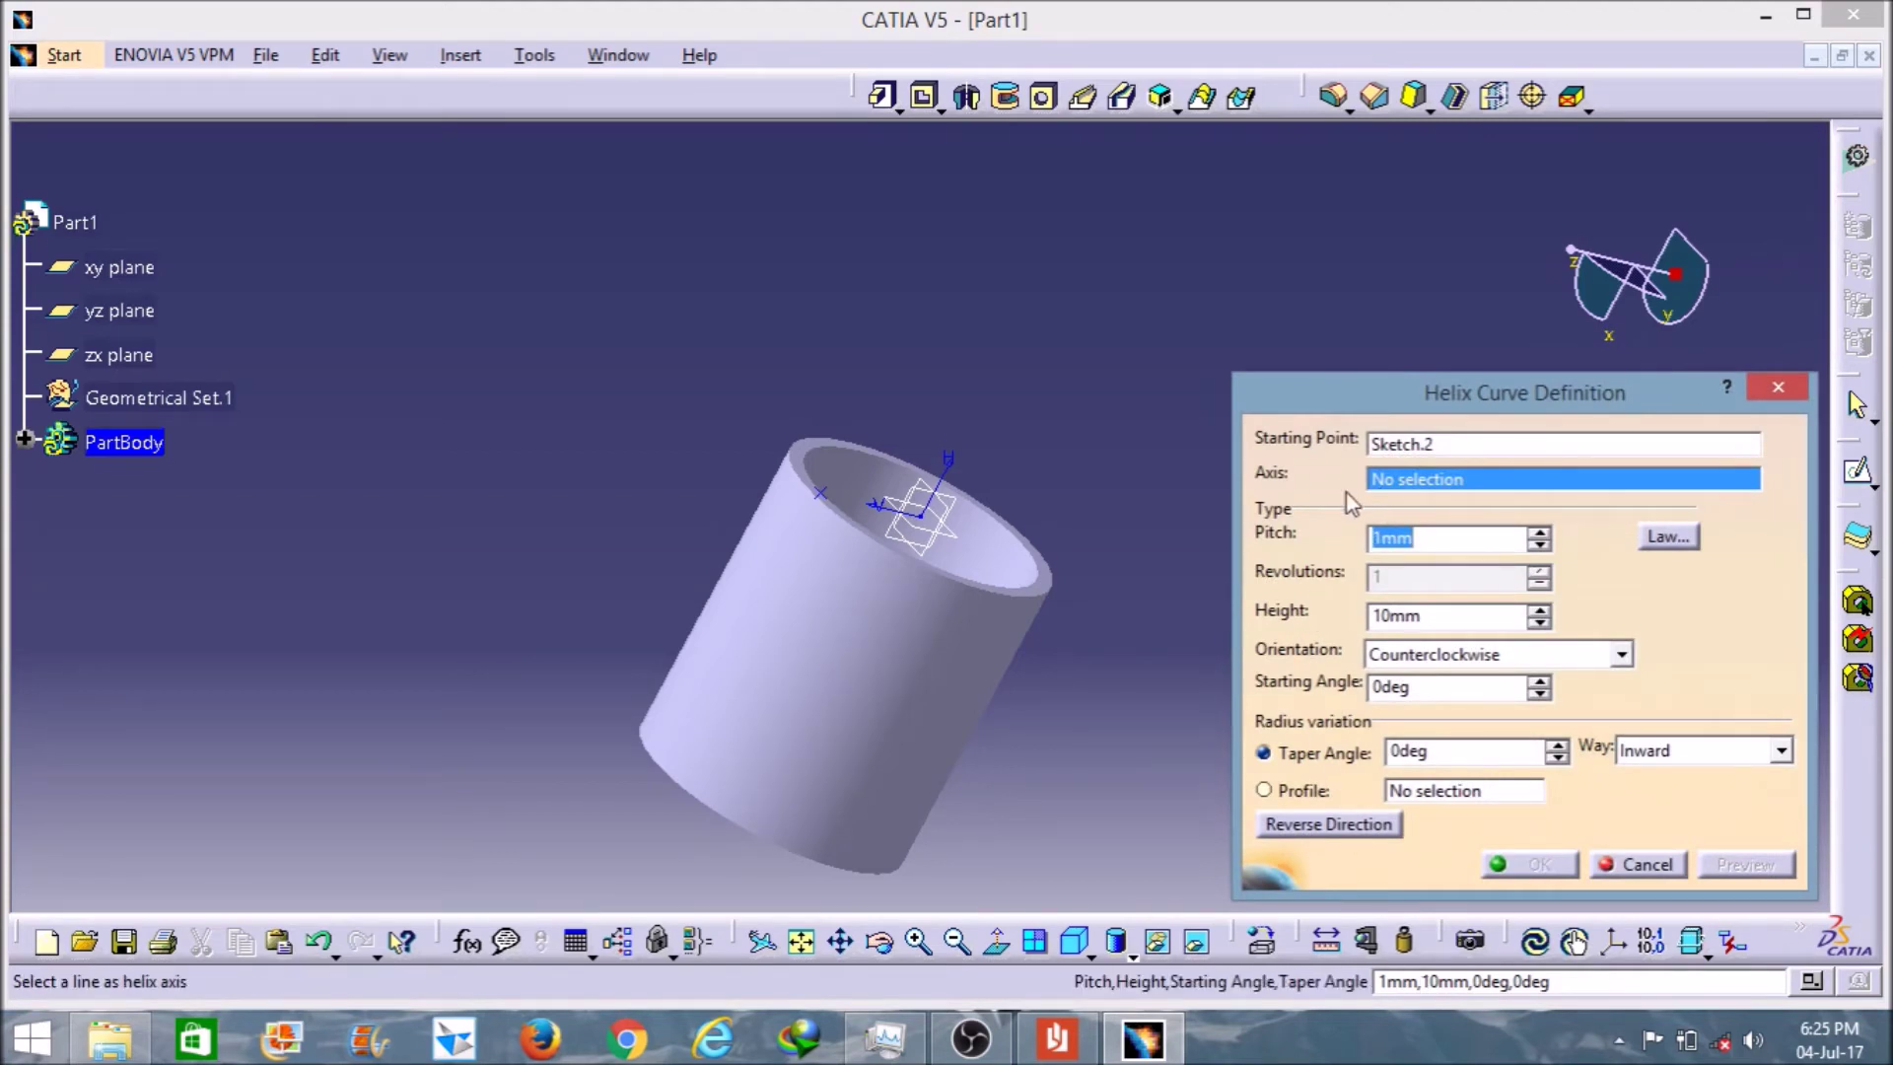
{"action": "left_click", "coordinate": [949, 465]}
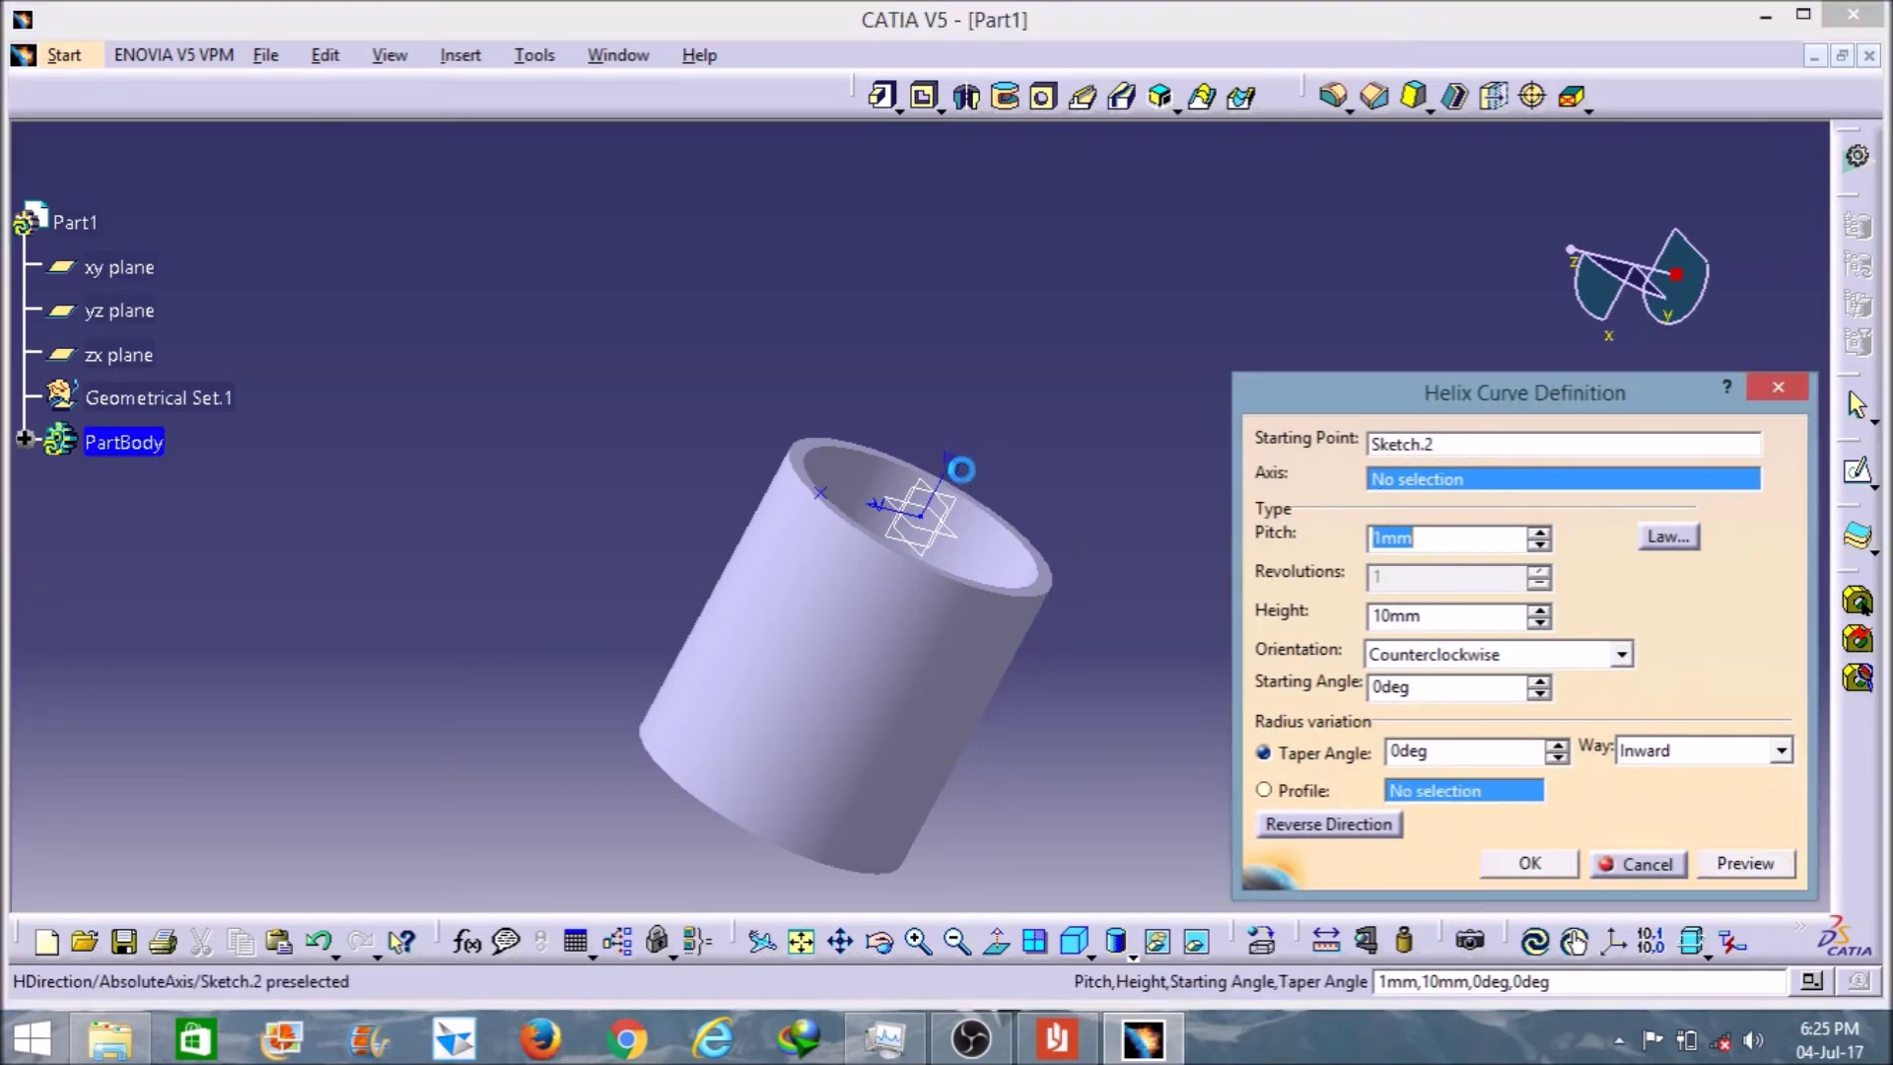
{"action": "left_click", "coordinate": [1351, 828]}
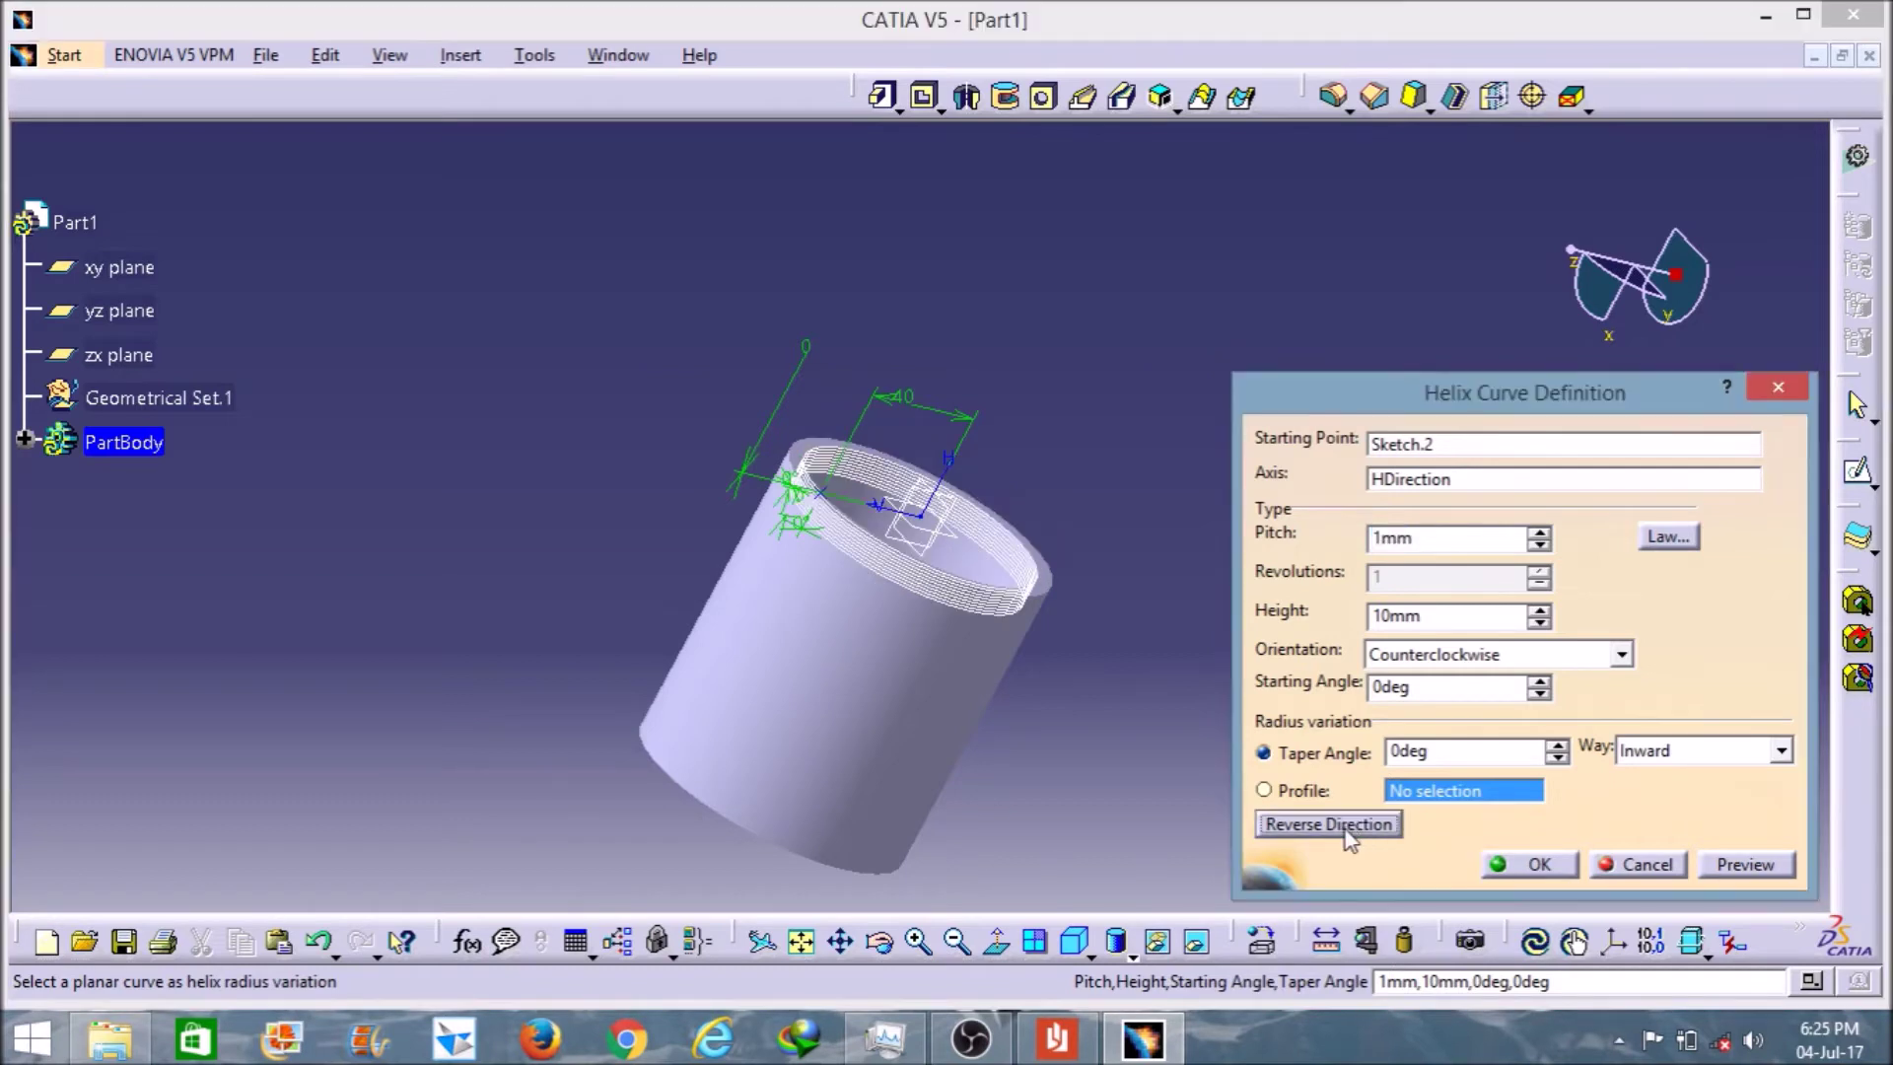
{"action": "left_click", "coordinate": [1538, 534]}
{"action": "left_click", "coordinate": [1538, 533]}
{"action": "left_click", "coordinate": [1538, 533]}
{"action": "left_click", "coordinate": [1538, 533]}
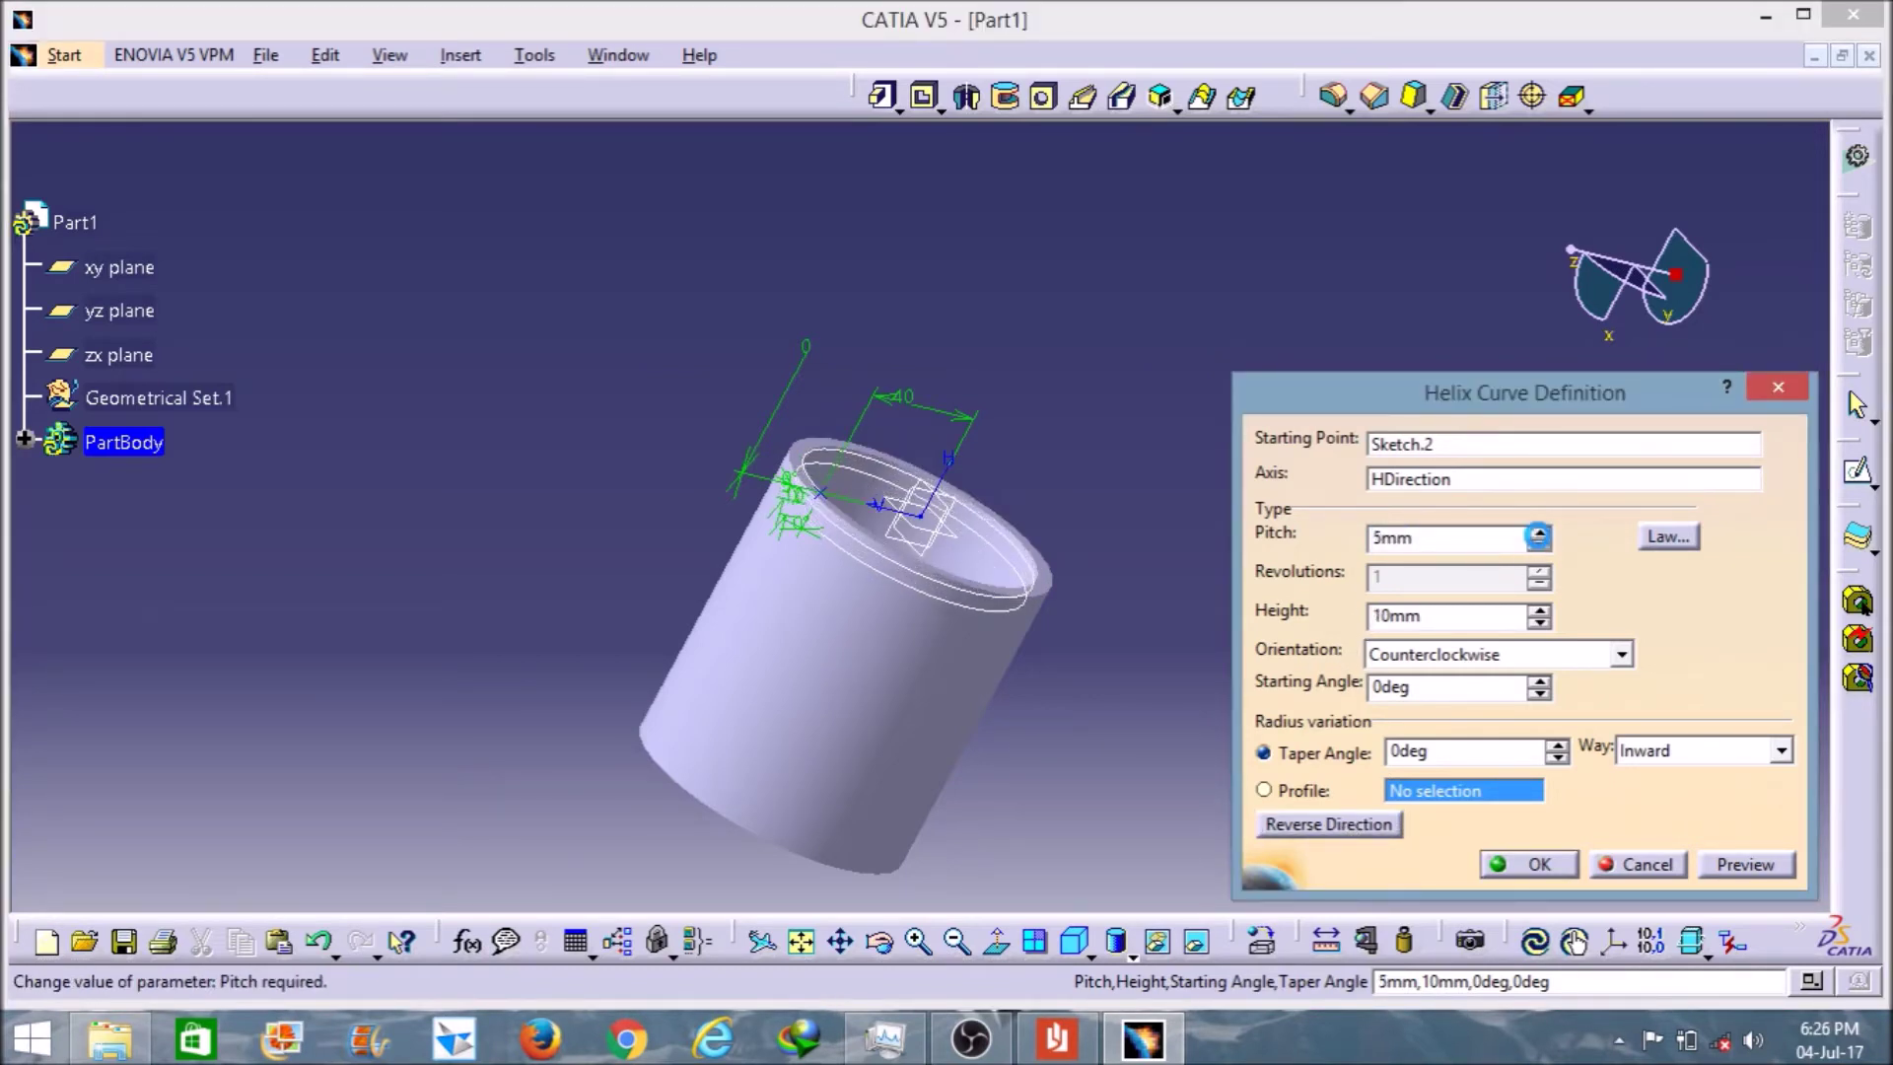
- Raise the helix height to 116 mm, preview it and create Helix.1
{"action": "left_click", "coordinate": [1538, 609]}
{"action": "left_click", "coordinate": [1538, 609]}
{"action": "left_click", "coordinate": [1539, 609]}
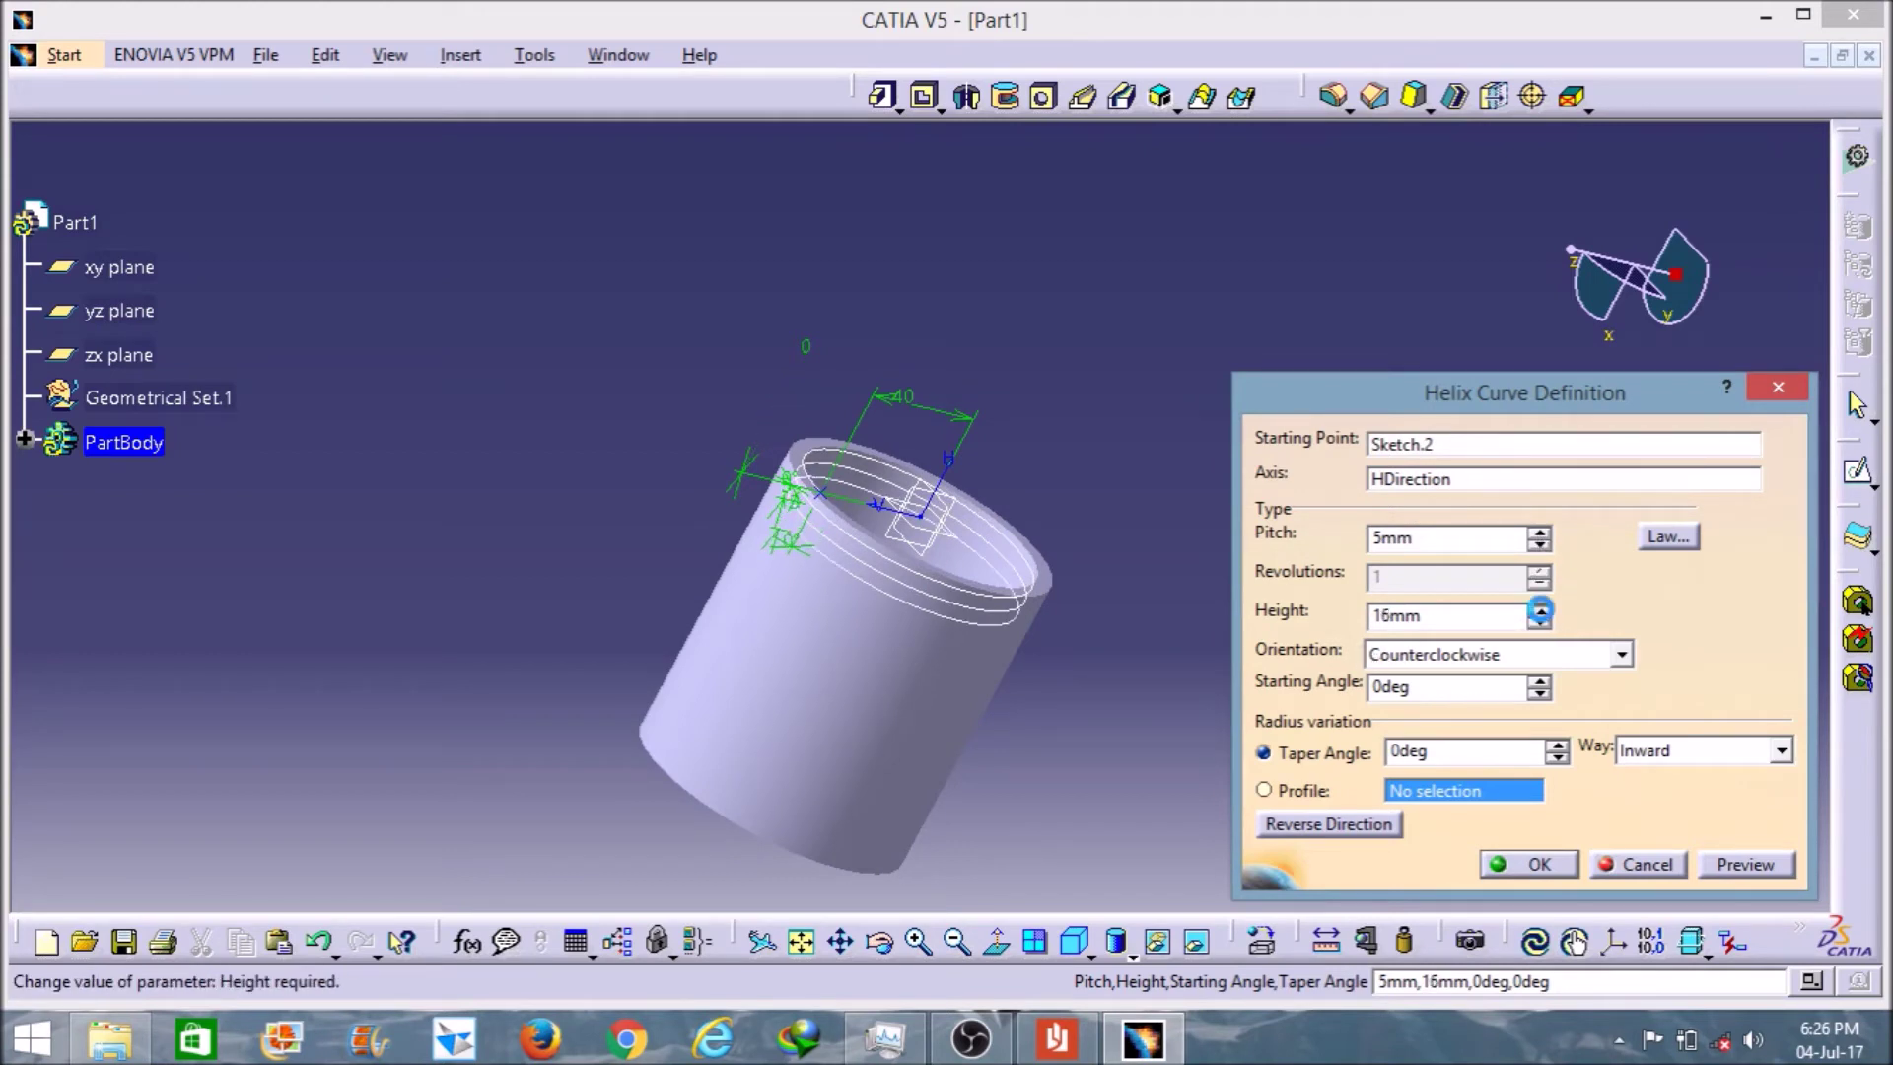
{"action": "left_click", "coordinate": [1538, 609]}
{"action": "left_click", "coordinate": [1538, 610]}
{"action": "left_click", "coordinate": [1539, 609]}
{"action": "left_click", "coordinate": [1538, 609]}
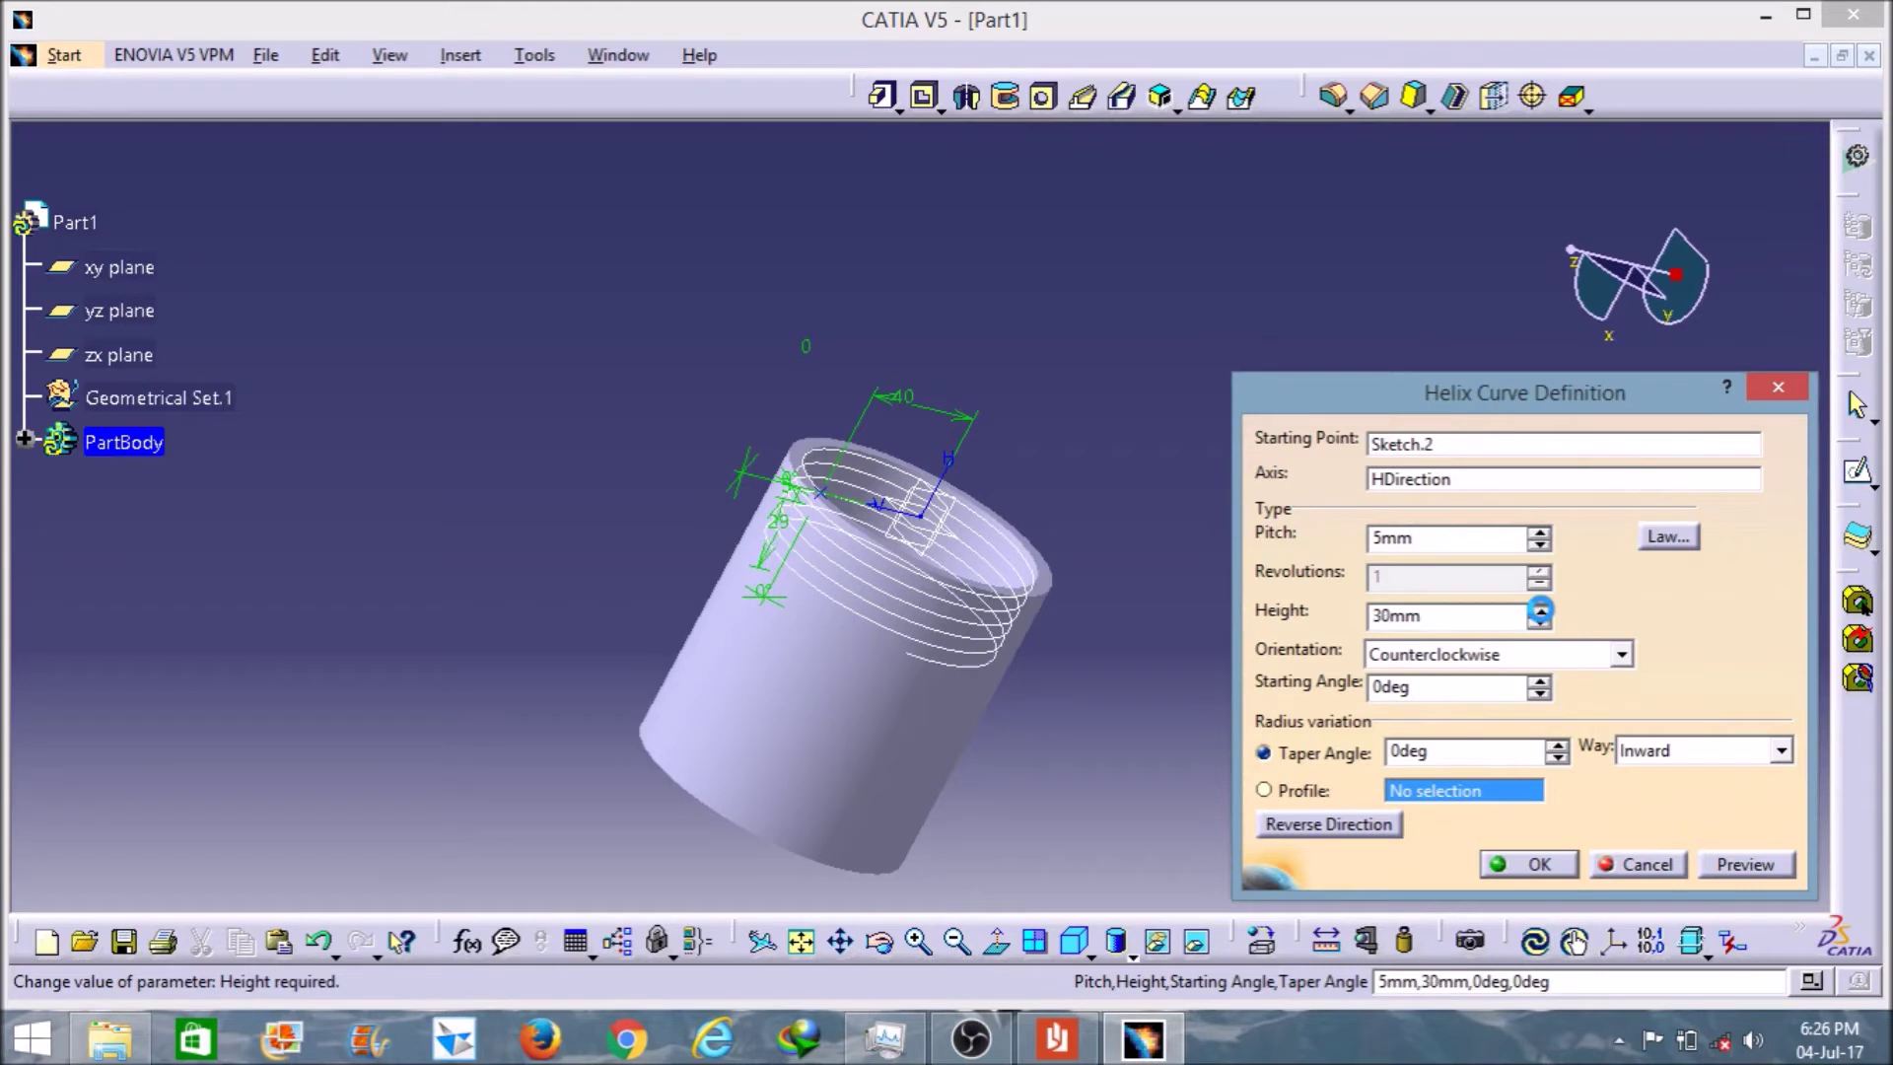
{"action": "left_click", "coordinate": [1538, 609]}
{"action": "left_click", "coordinate": [1539, 607]}
{"action": "left_click", "coordinate": [1539, 607]}
{"action": "left_click", "coordinate": [1539, 608]}
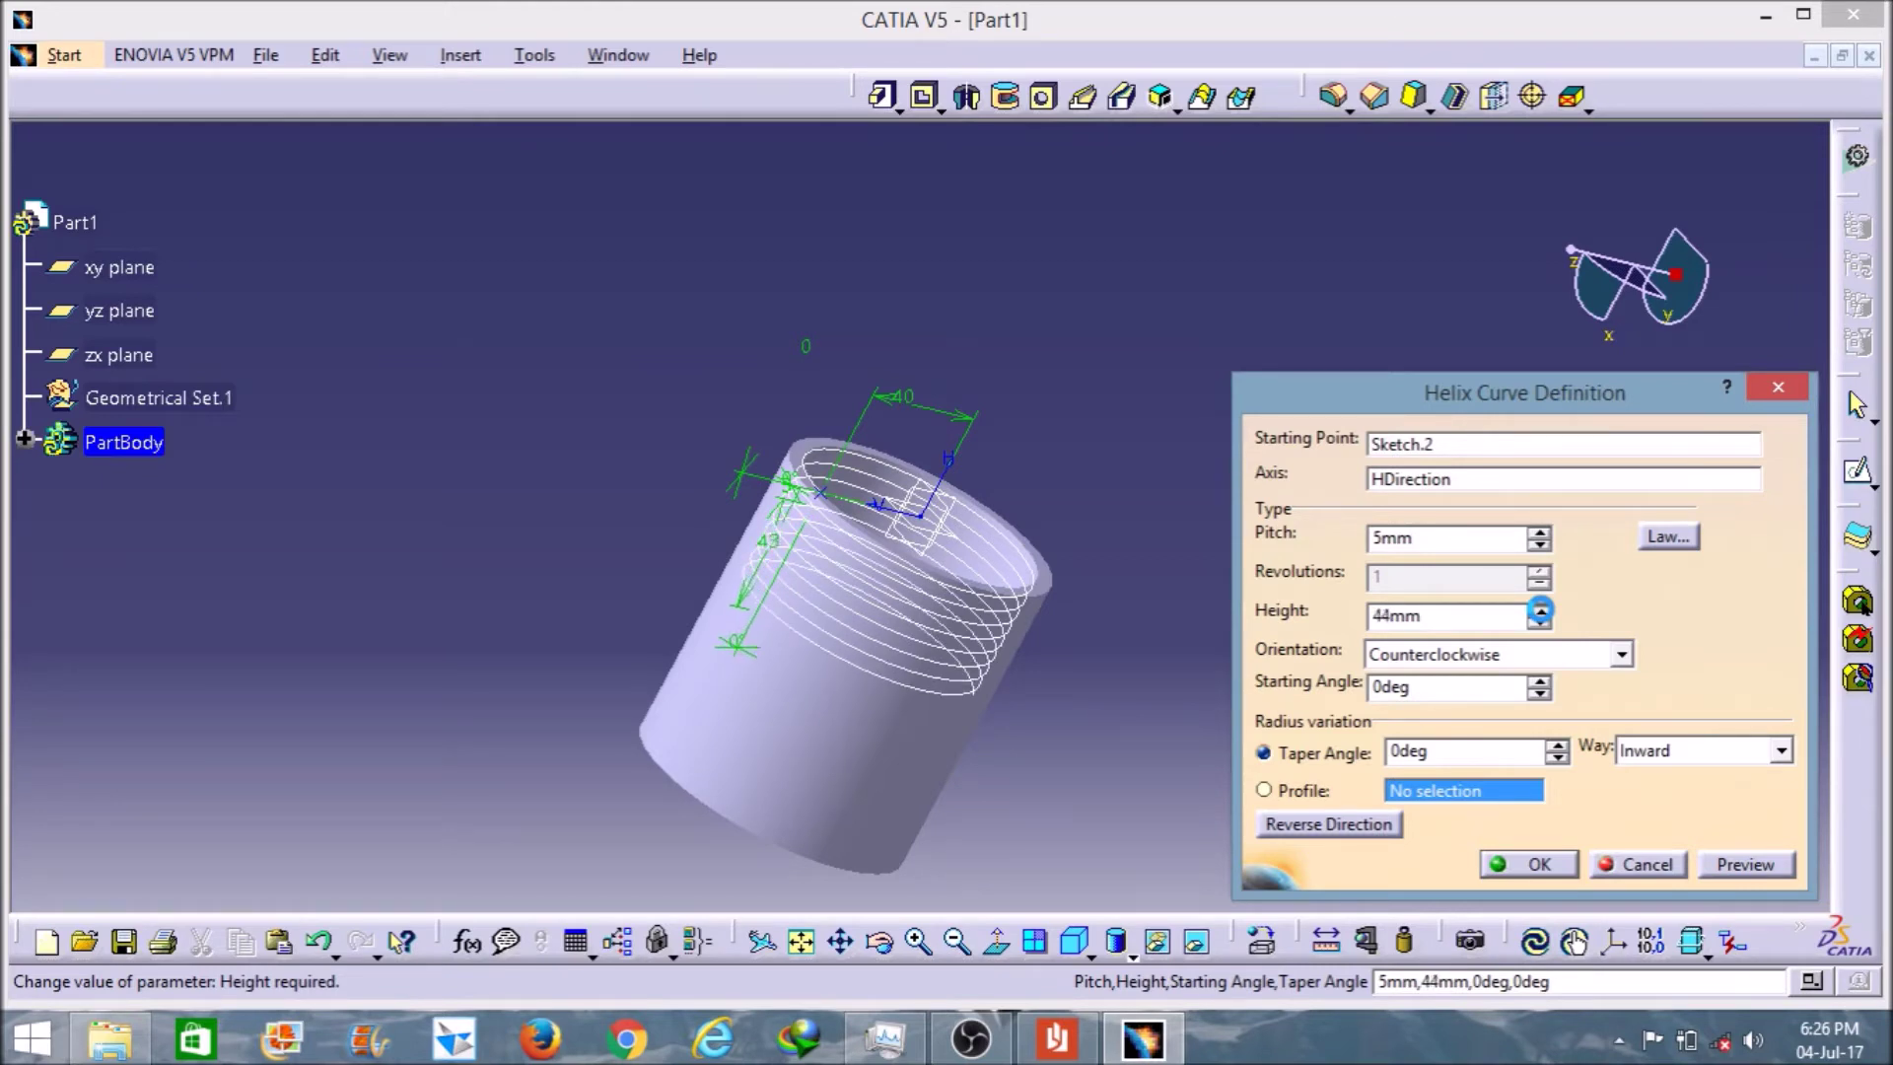
{"action": "left_click", "coordinate": [1539, 607]}
{"action": "left_click", "coordinate": [1539, 609]}
{"action": "left_click", "coordinate": [1539, 610]}
{"action": "left_click", "coordinate": [1539, 609]}
{"action": "left_click", "coordinate": [1539, 609]}
{"action": "left_click", "coordinate": [1539, 608]}
{"action": "left_click", "coordinate": [1540, 609]}
{"action": "left_click", "coordinate": [1539, 608]}
{"action": "left_click", "coordinate": [1539, 609]}
{"action": "left_click", "coordinate": [1540, 609]}
{"action": "left_click", "coordinate": [1539, 609]}
{"action": "left_click", "coordinate": [1540, 609]}
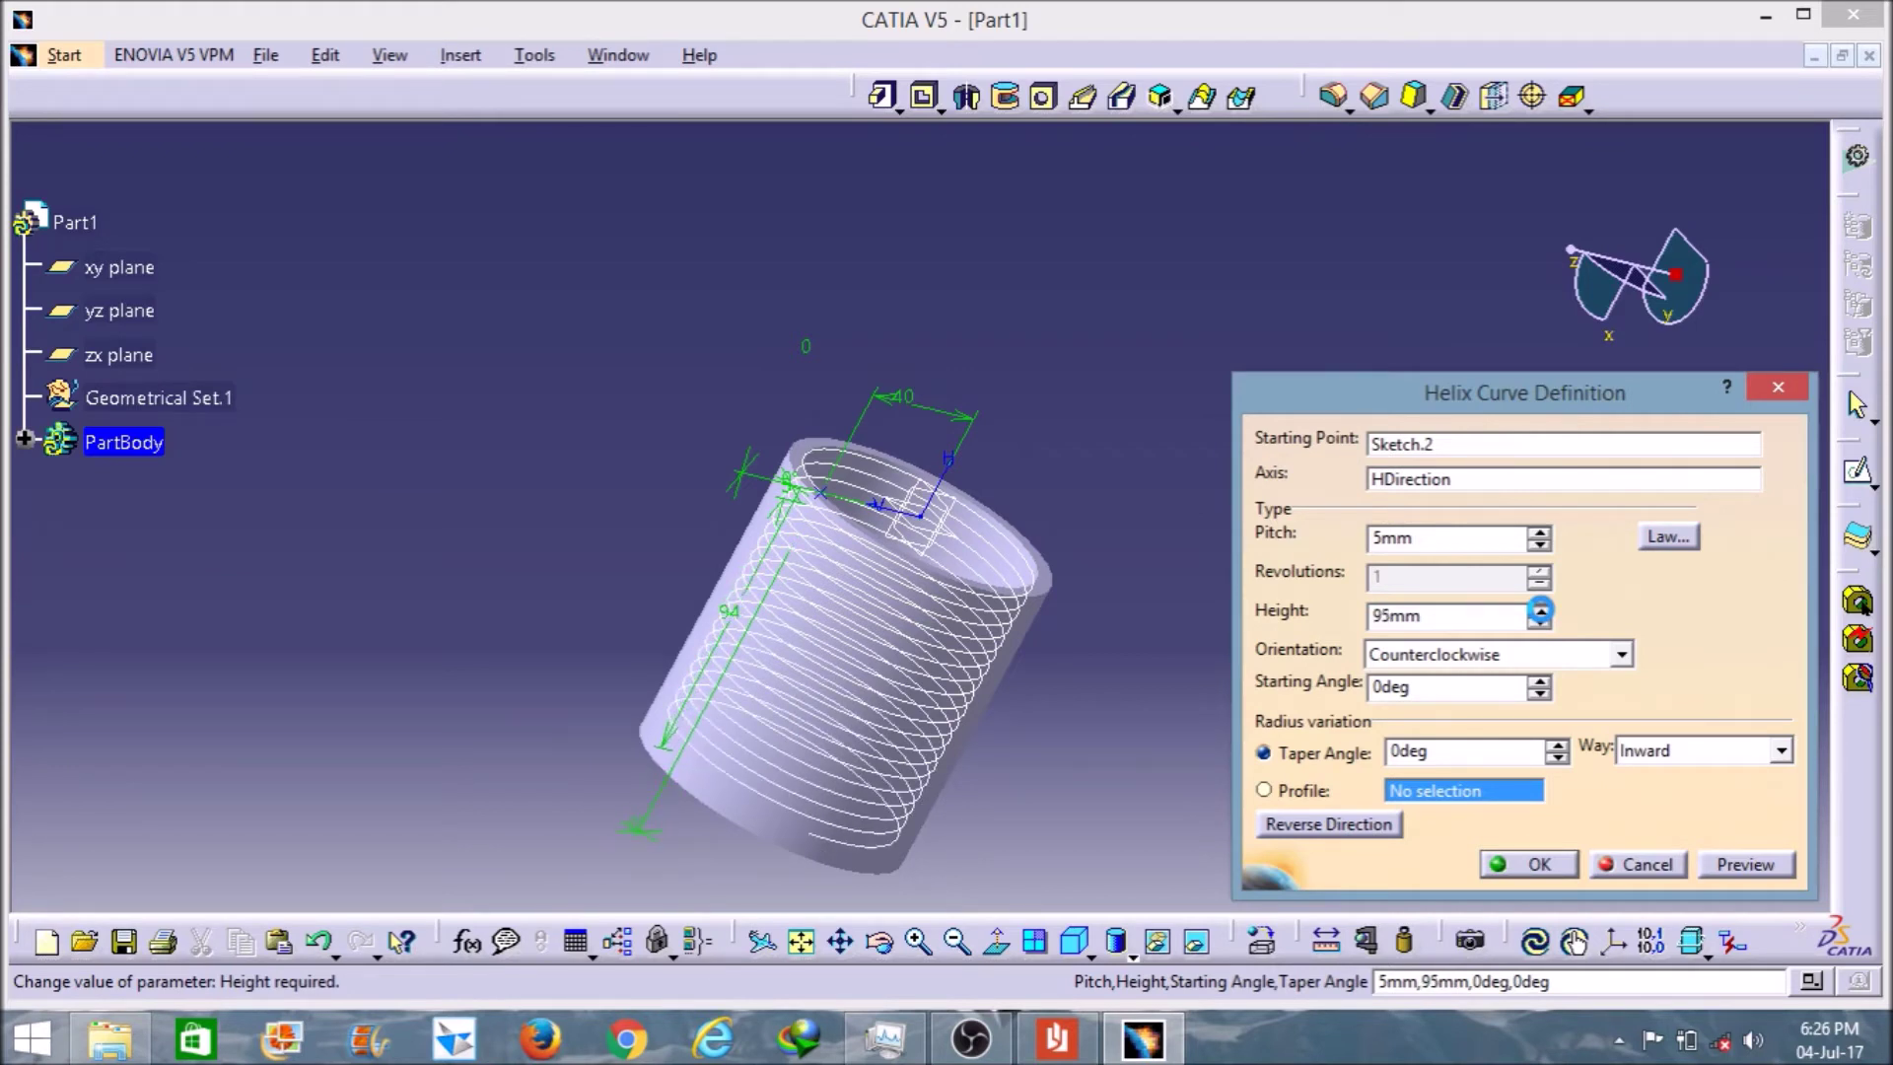
{"action": "left_click", "coordinate": [1539, 608]}
{"action": "left_click", "coordinate": [1539, 609]}
{"action": "left_click", "coordinate": [1539, 608]}
{"action": "left_click", "coordinate": [1539, 608]}
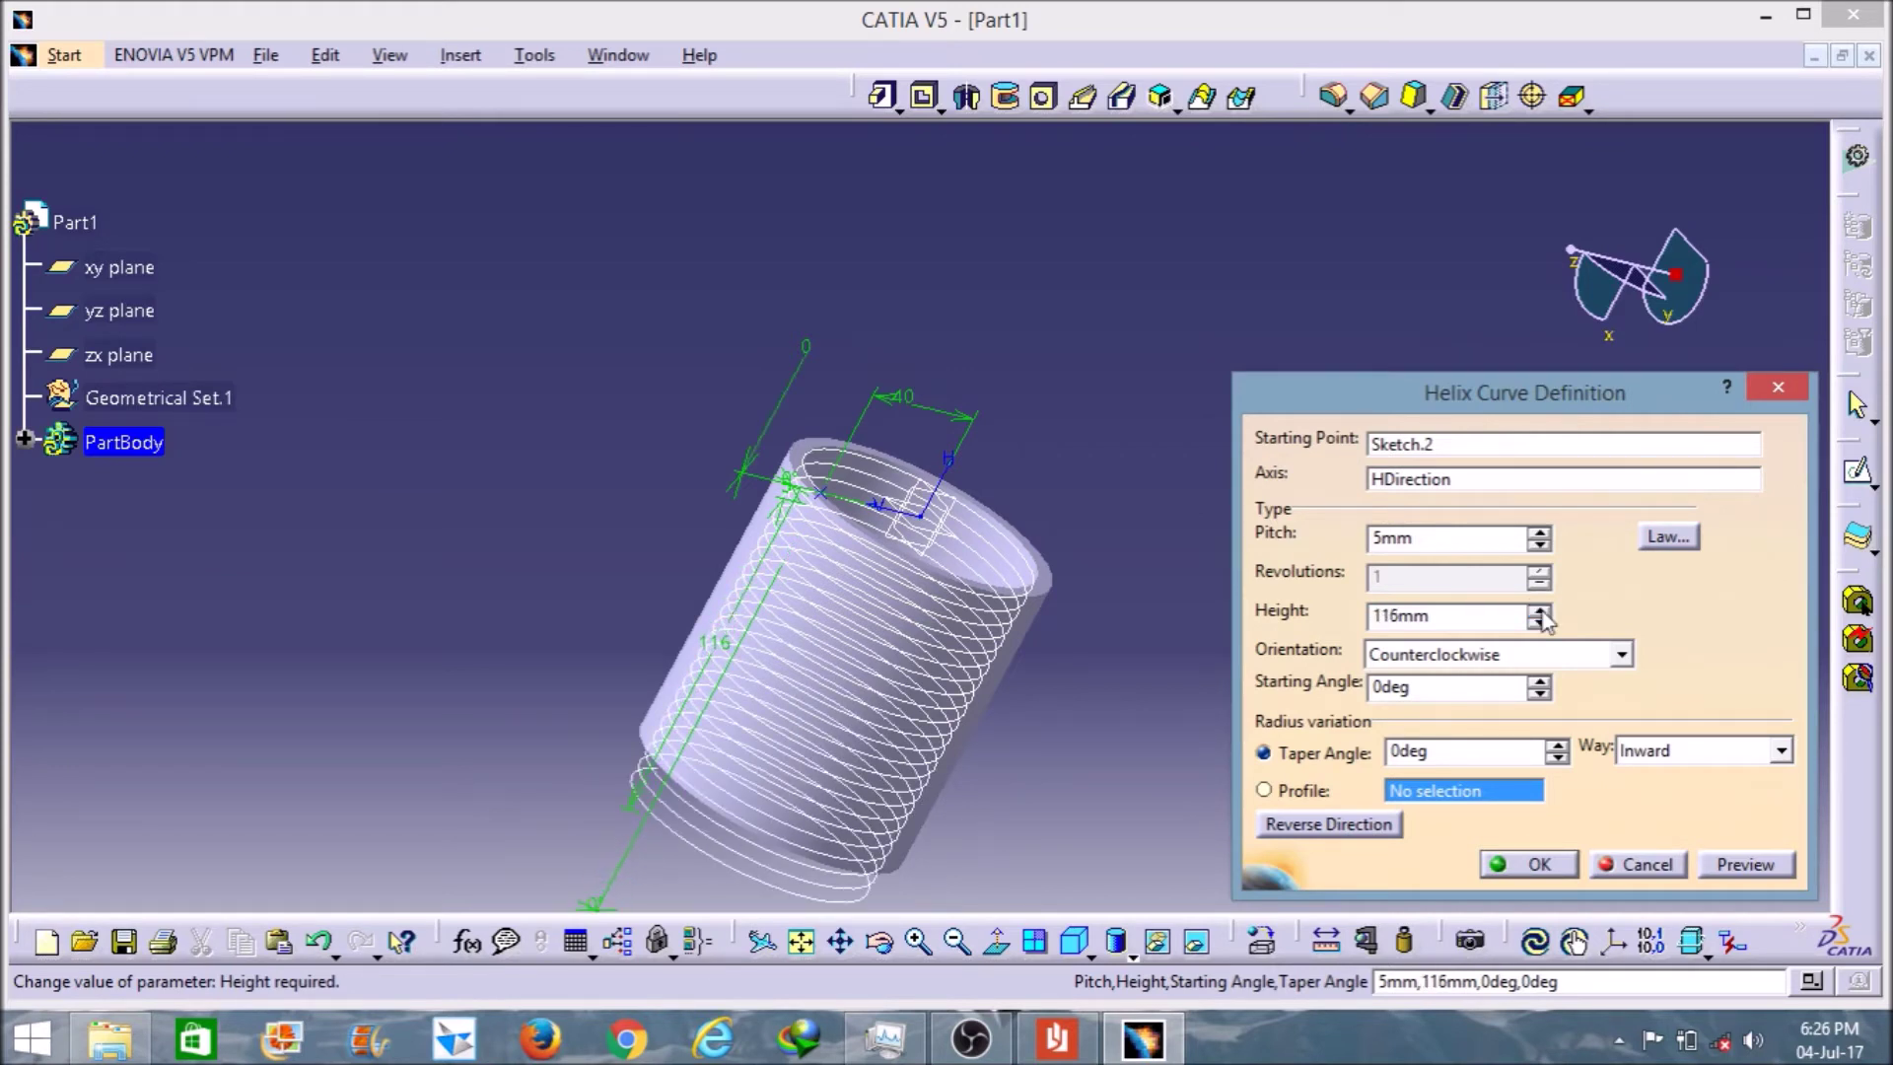
{"action": "left_click", "coordinate": [1742, 864]}
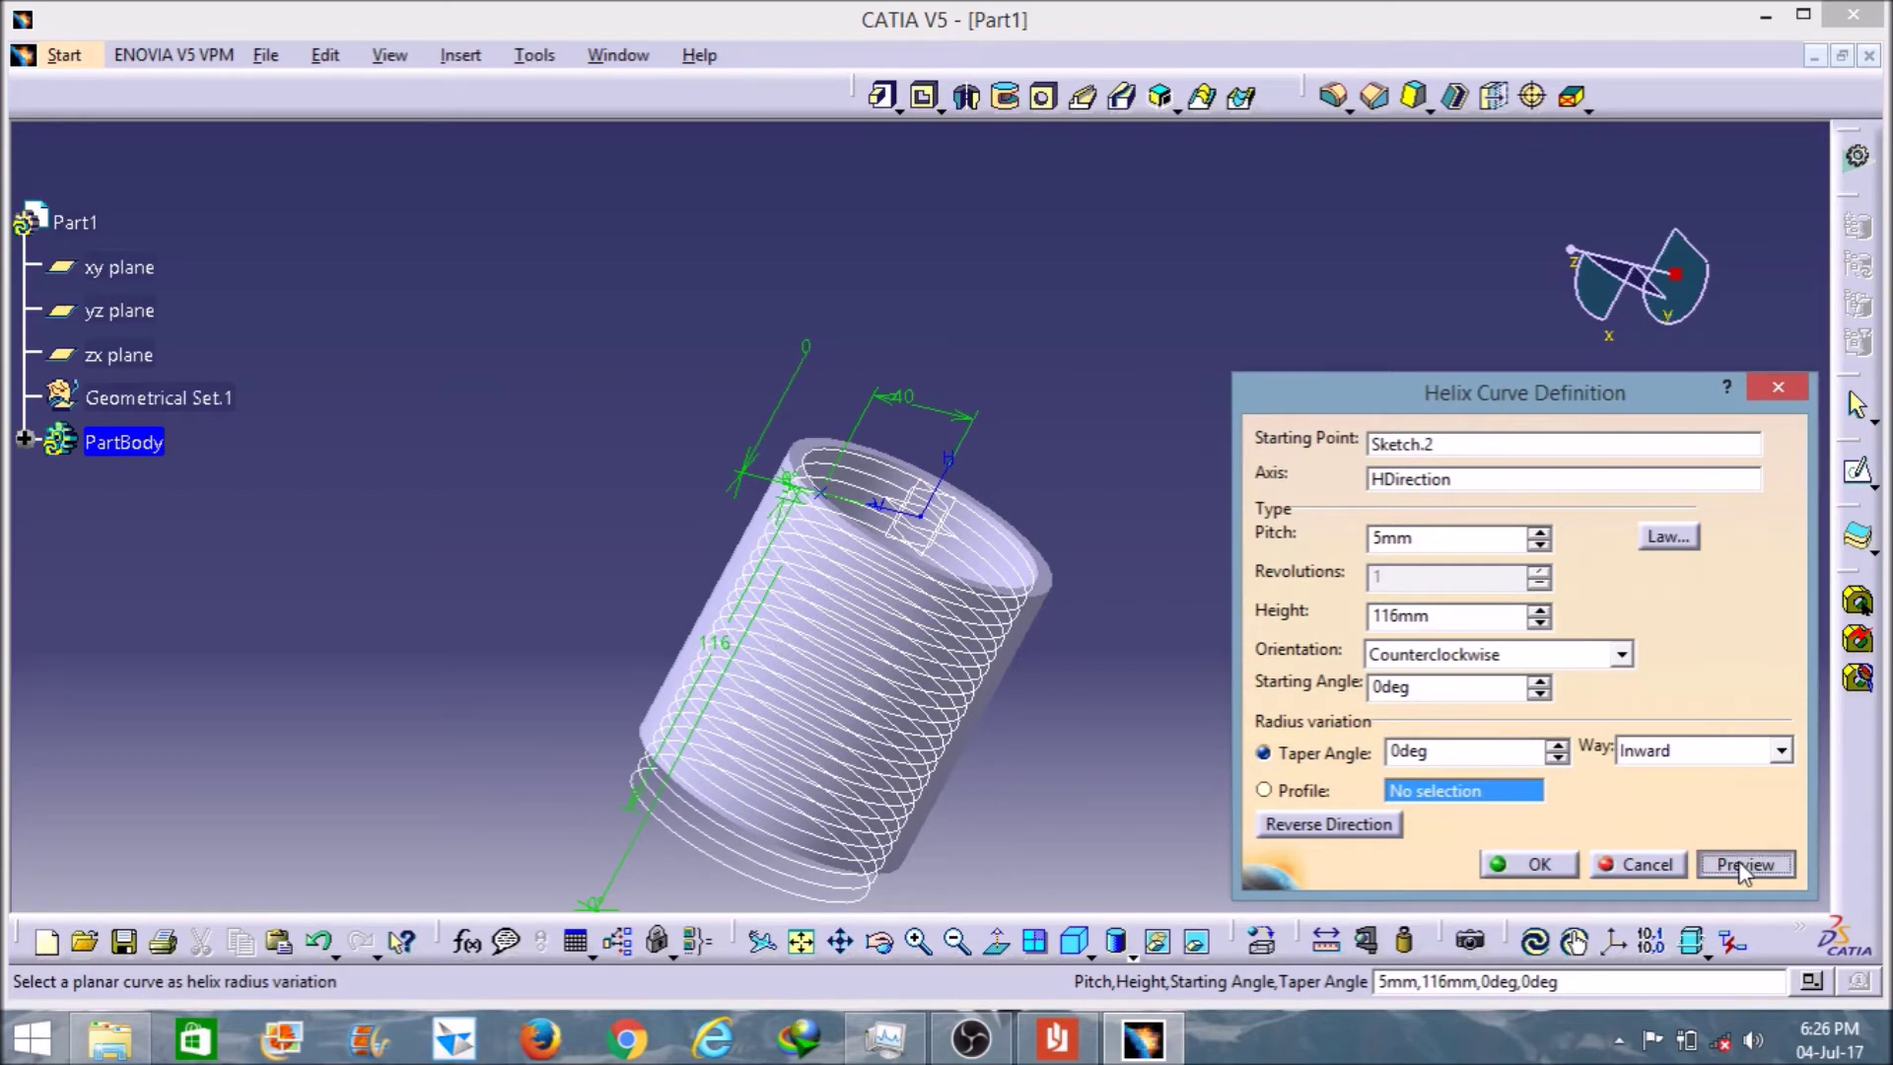
{"action": "left_click", "coordinate": [1548, 869]}
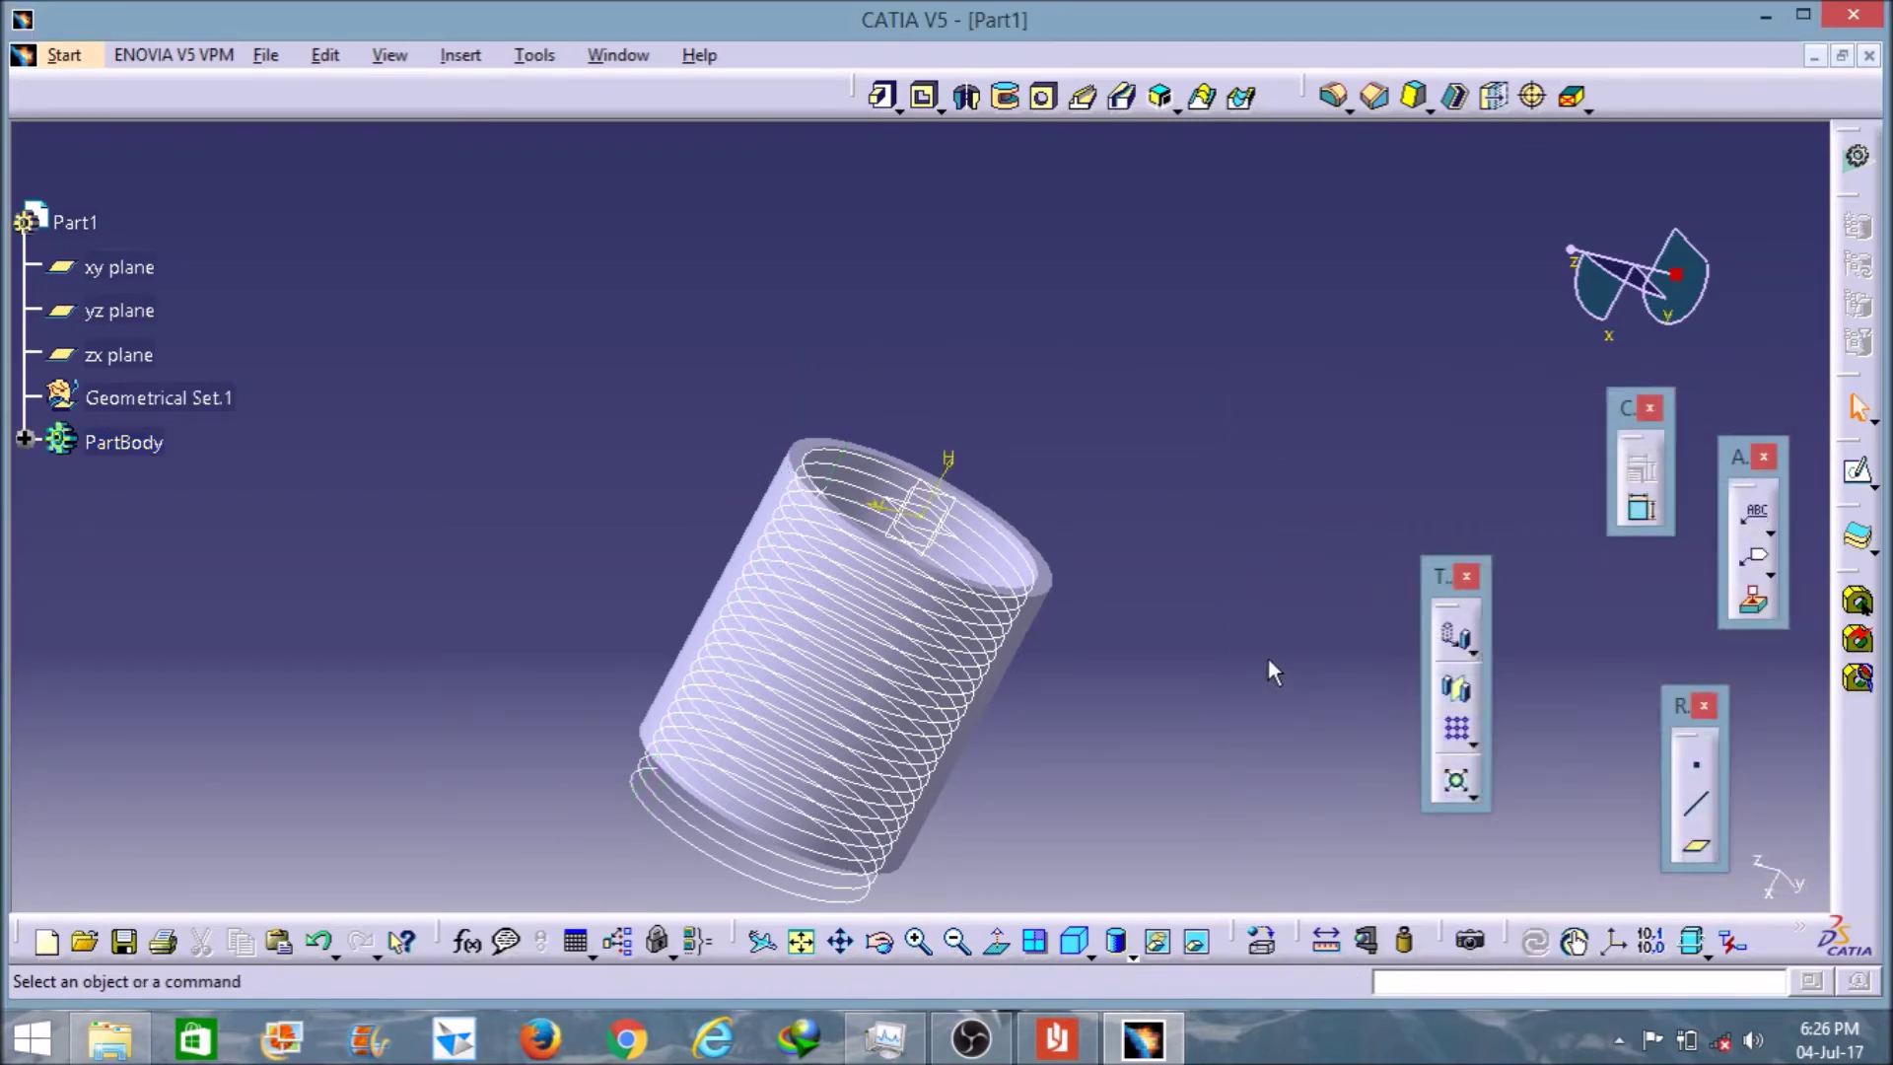
- Start a sketch on the zx plane and zoom in on the tube's top-right wall edge
{"action": "middle_click_drag", "start_coordinate": [1268, 660], "coordinate": [1110, 661]}
{"action": "middle_click_drag", "start_coordinate": [667, 511], "coordinate": [848, 493]}
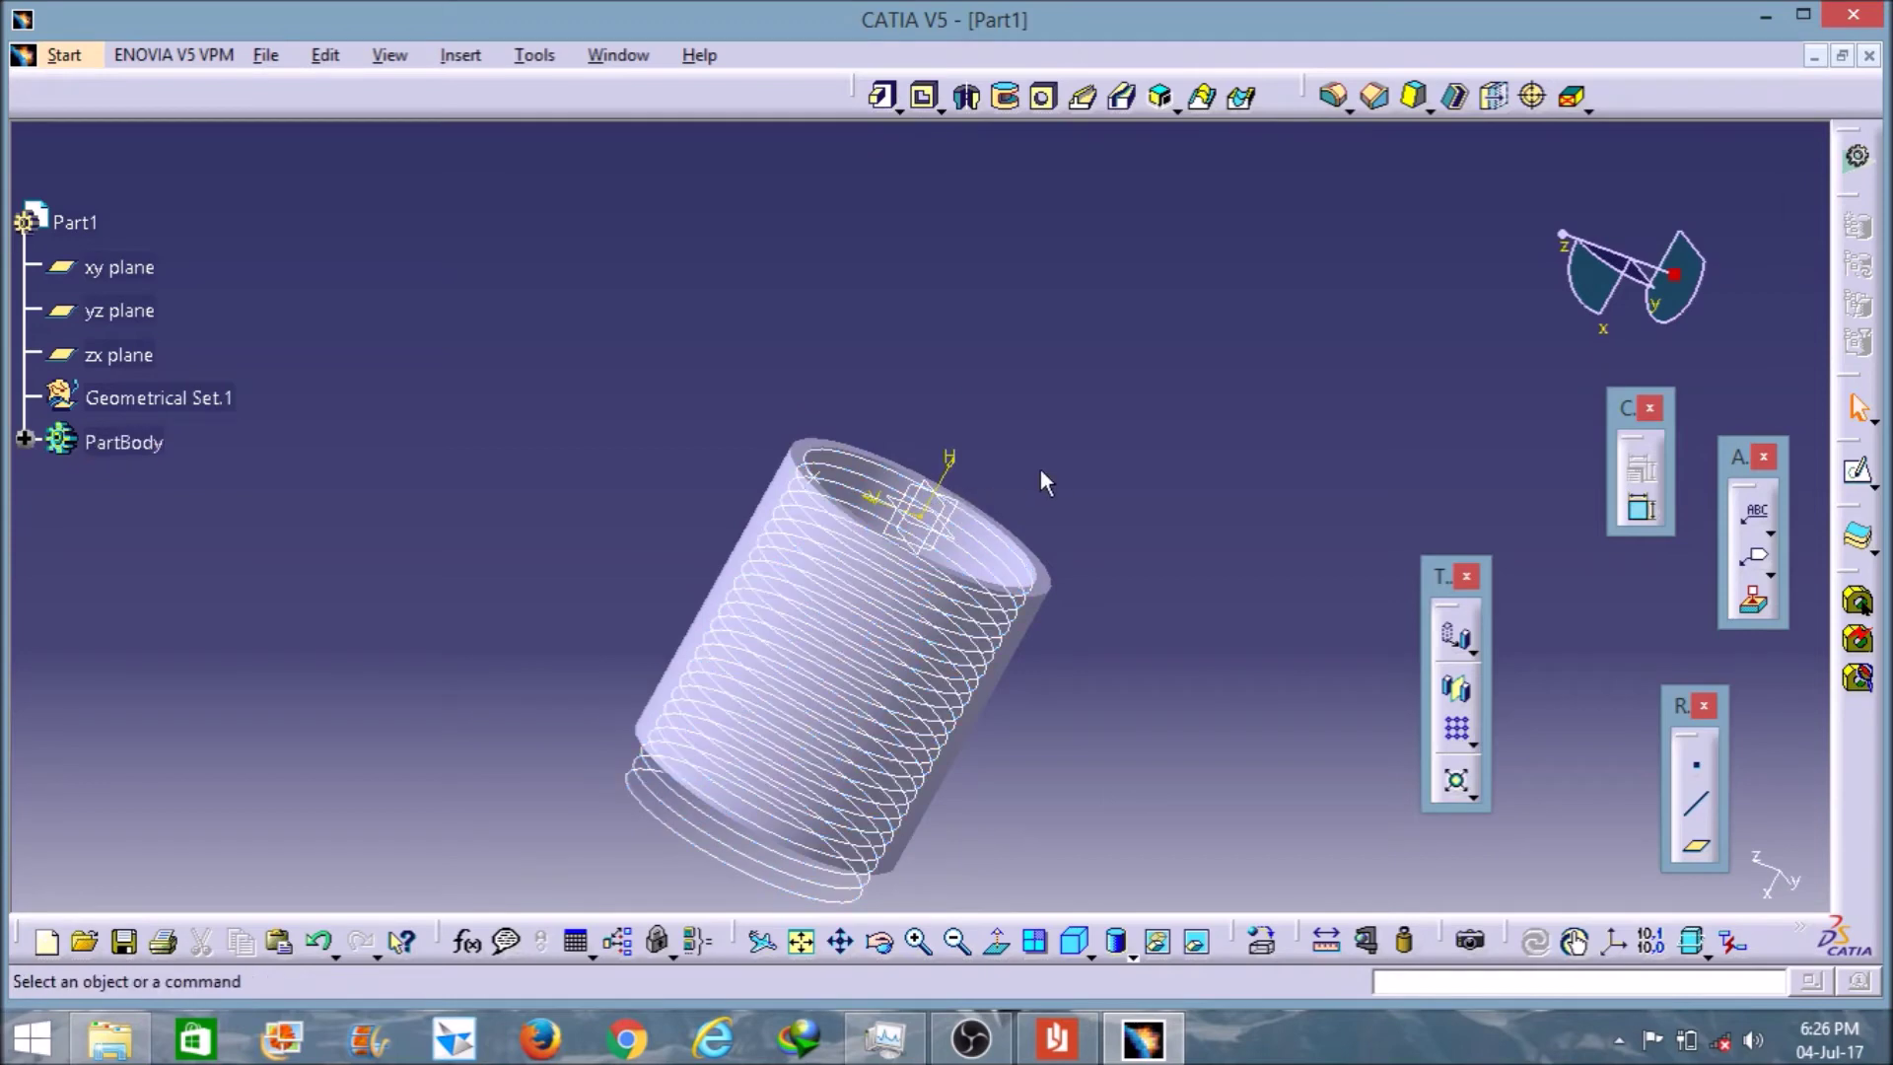
{"action": "middle_click_drag", "start_coordinate": [1039, 477], "coordinate": [958, 487]}
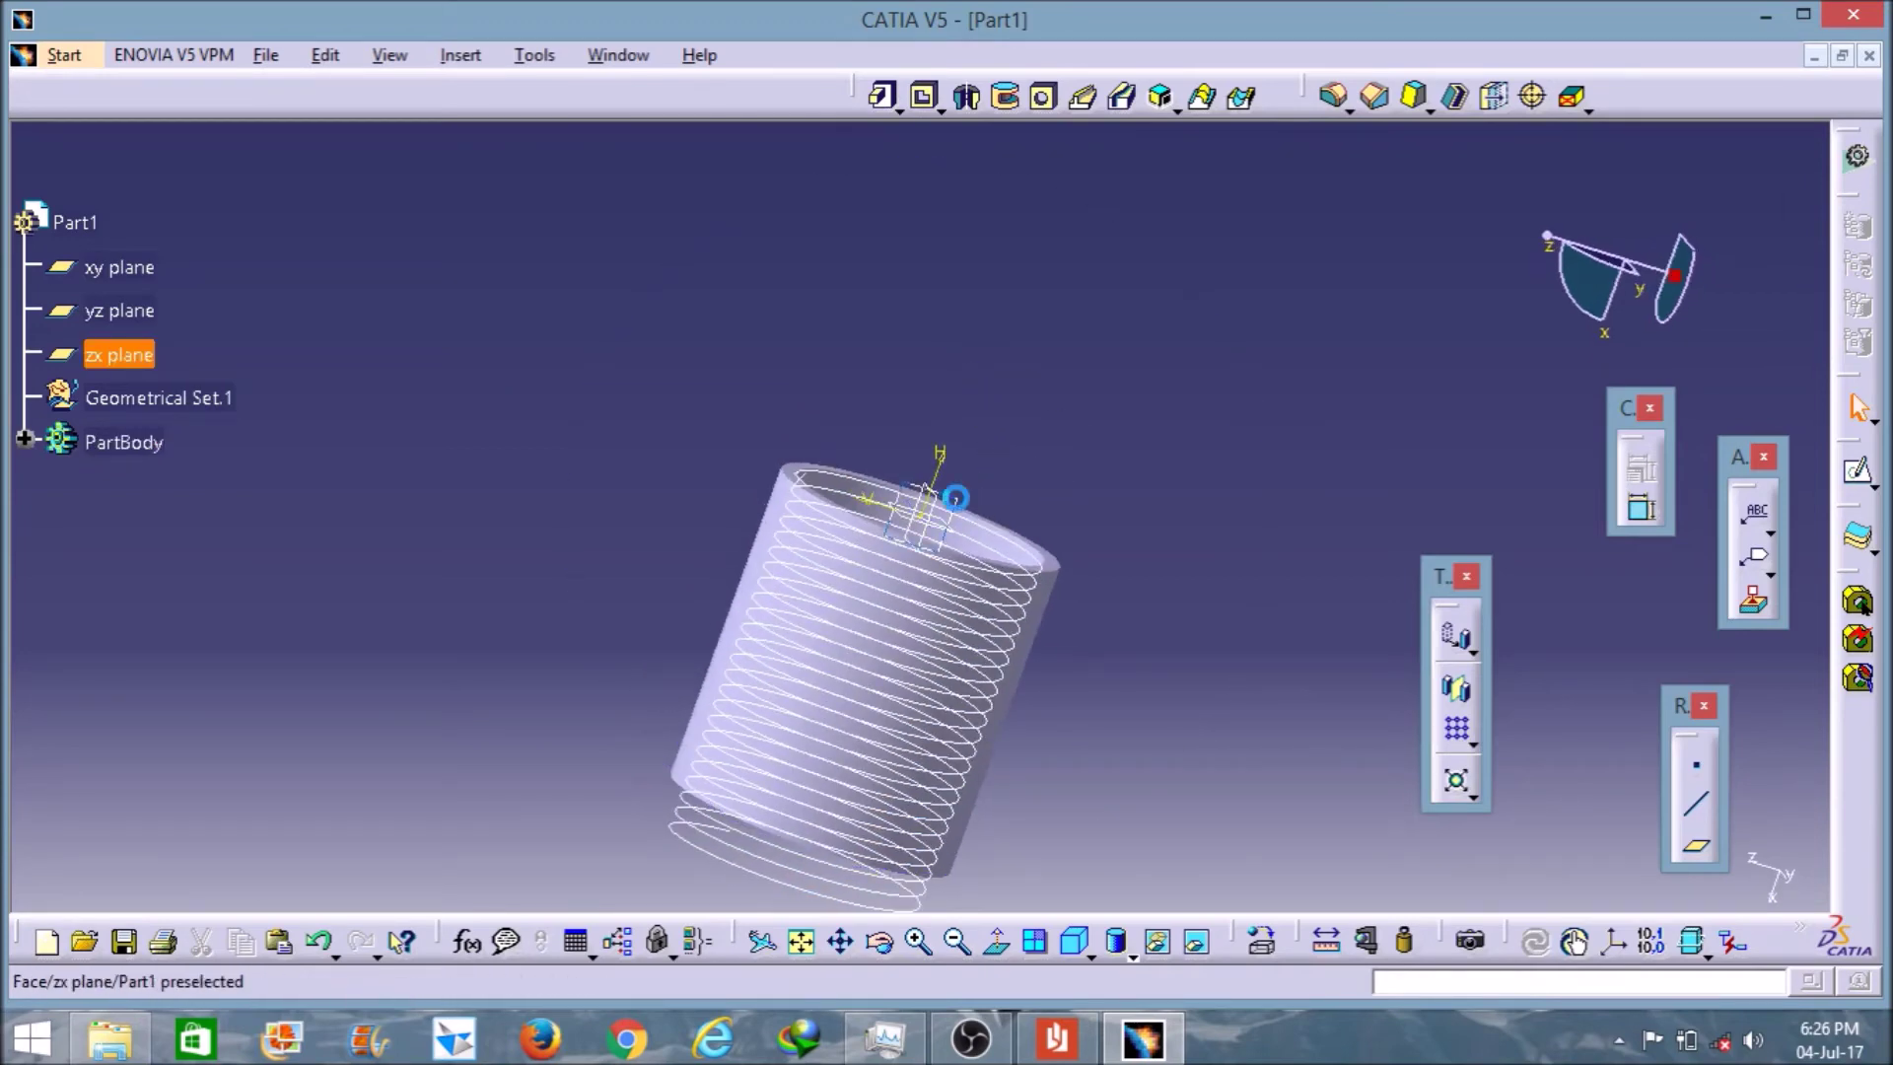
{"action": "left_click", "coordinate": [953, 491]}
{"action": "left_click", "coordinate": [1642, 469]}
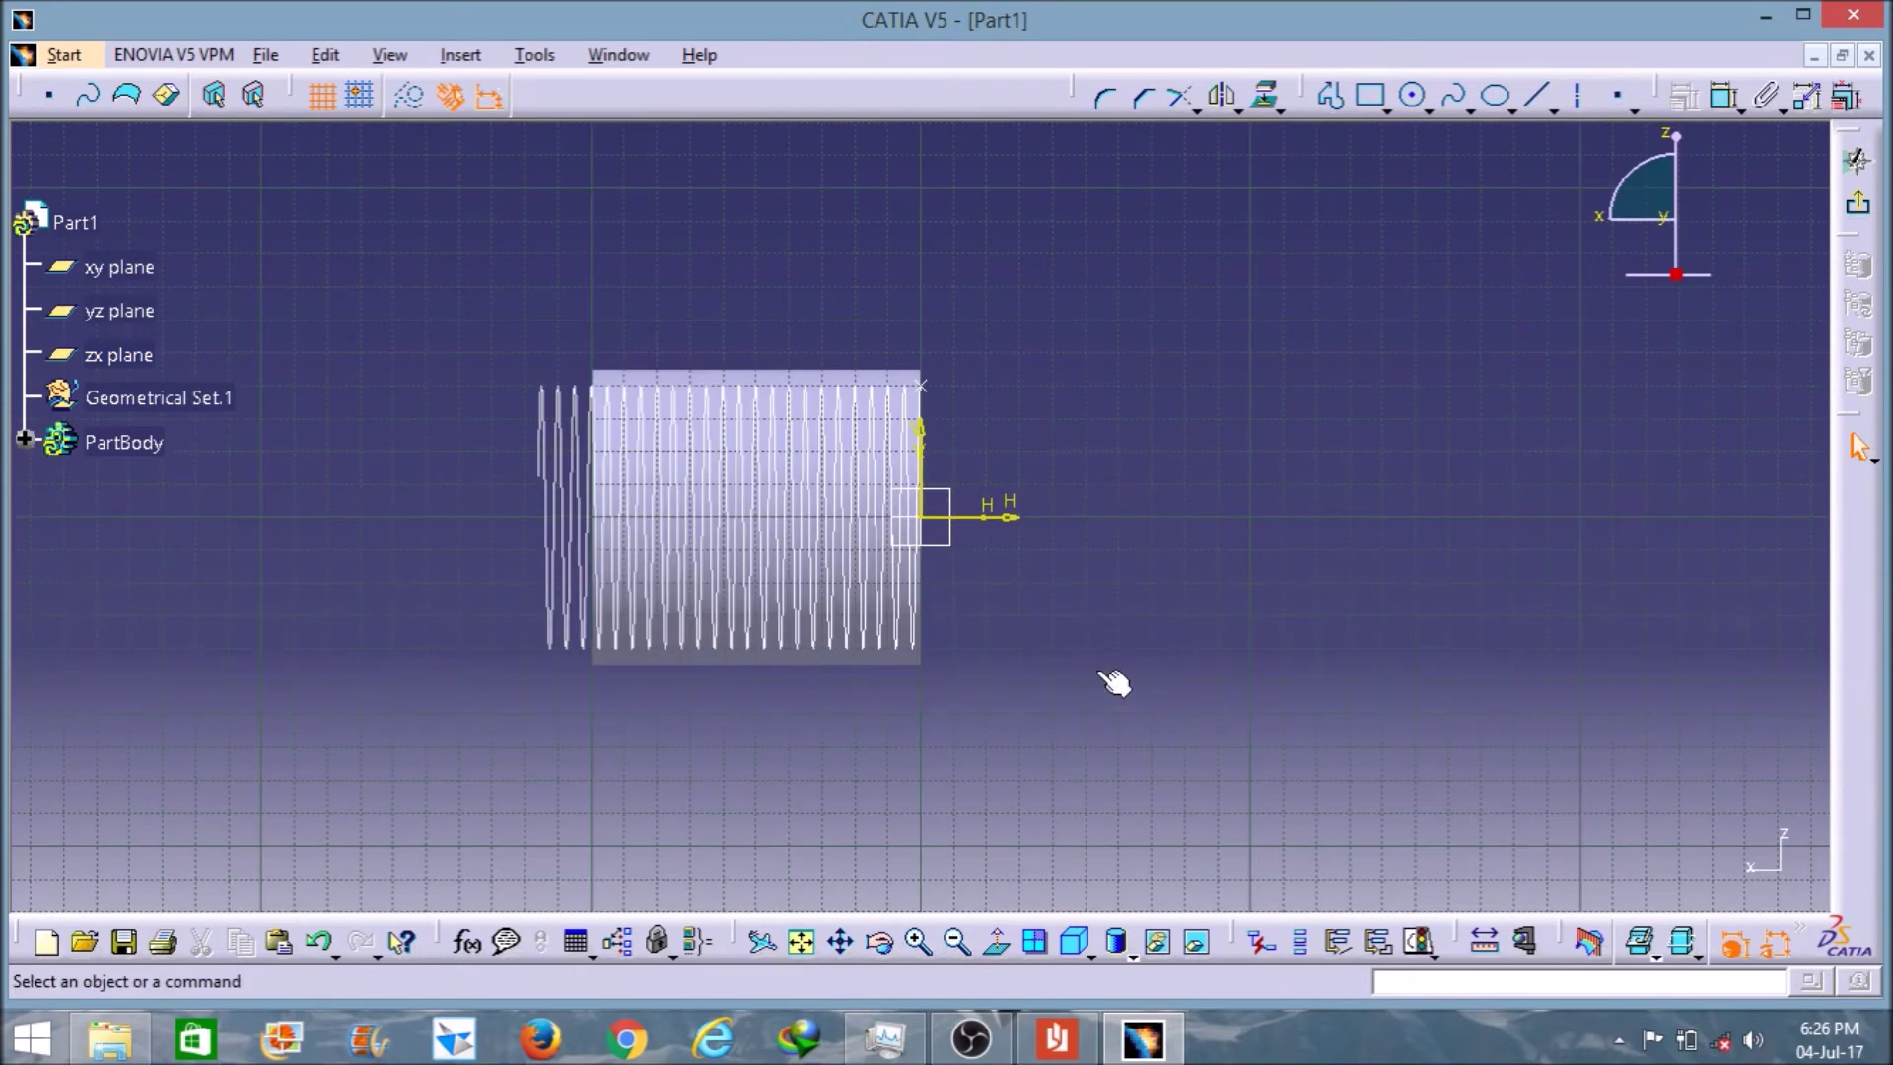
{"action": "middle_click_drag", "start_coordinate": [1111, 680], "coordinate": [1106, 536]}
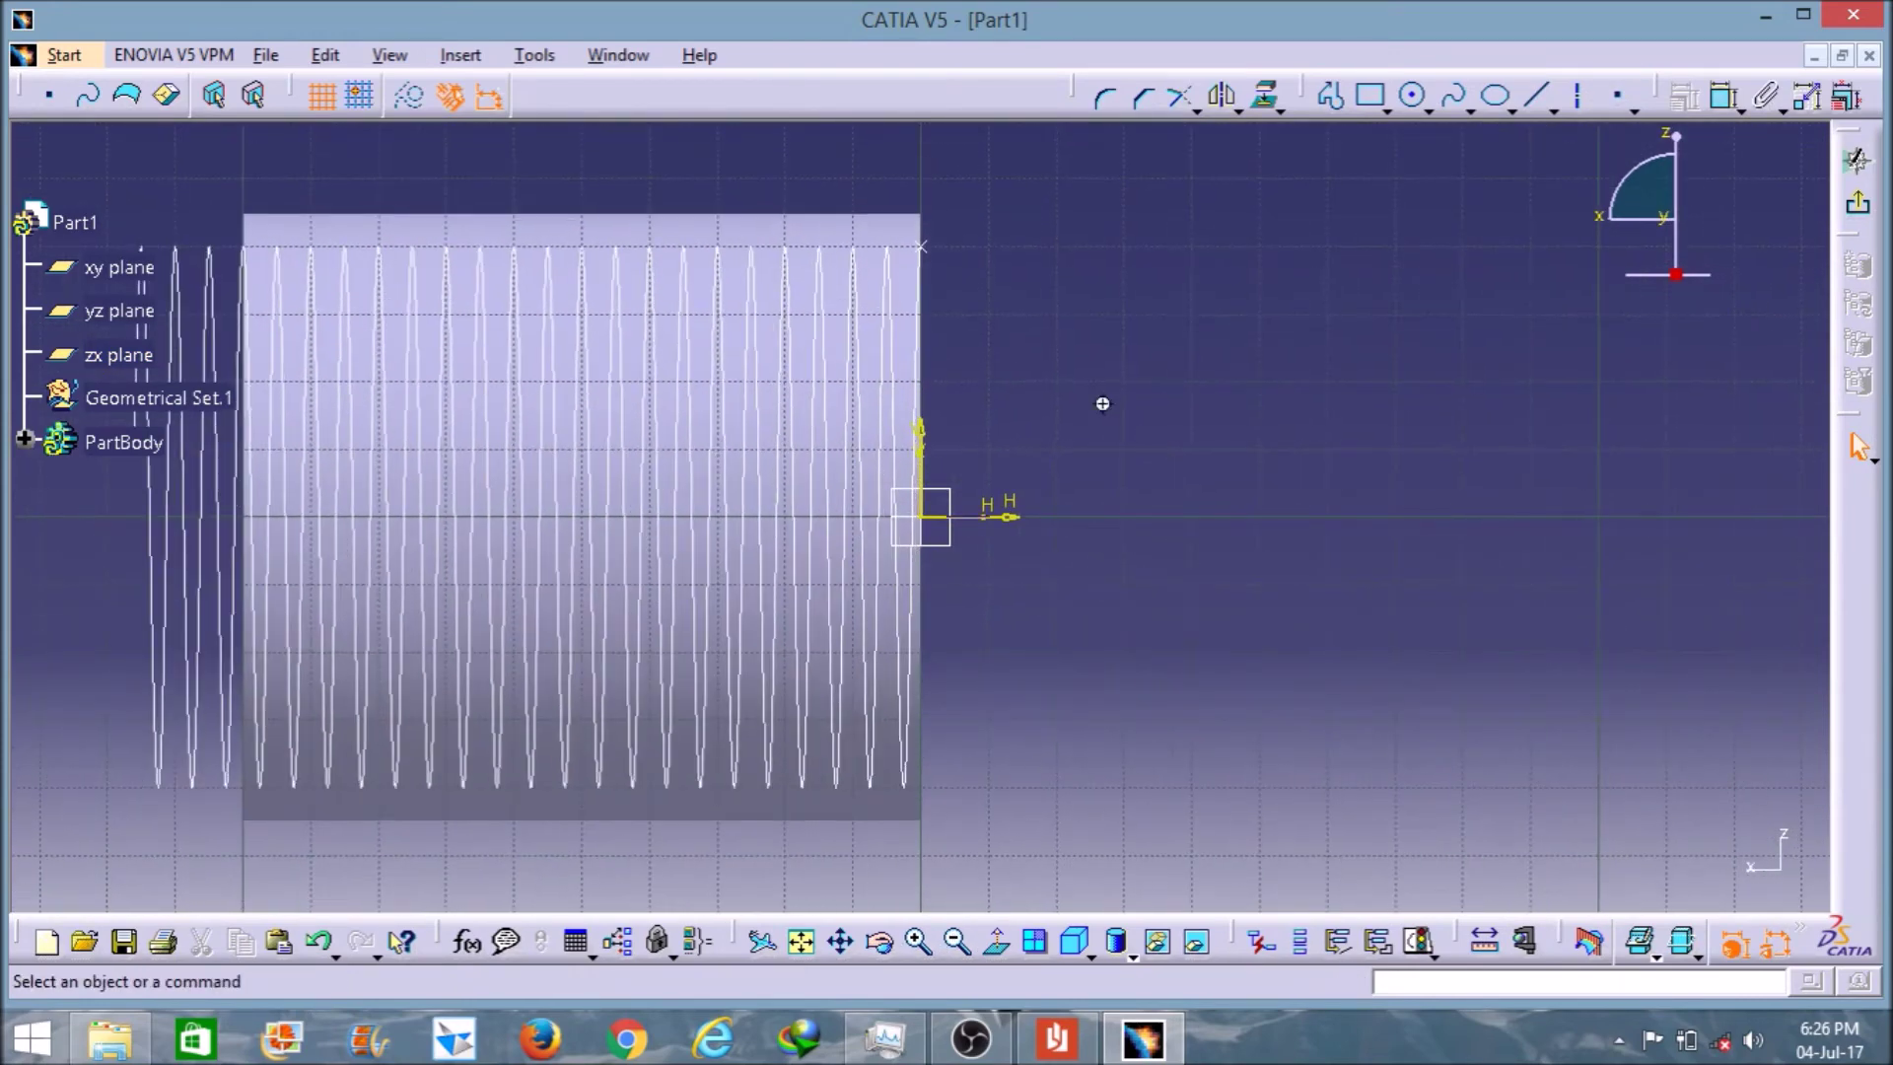
{"action": "mouse_move", "coordinate": [1103, 404]}
{"action": "middle_mouse_down"}
{"action": "mouse_move", "coordinate": [1144, 612]}
{"action": "mouse_move", "coordinate": [1125, 506]}
{"action": "middle_mouse_up"}
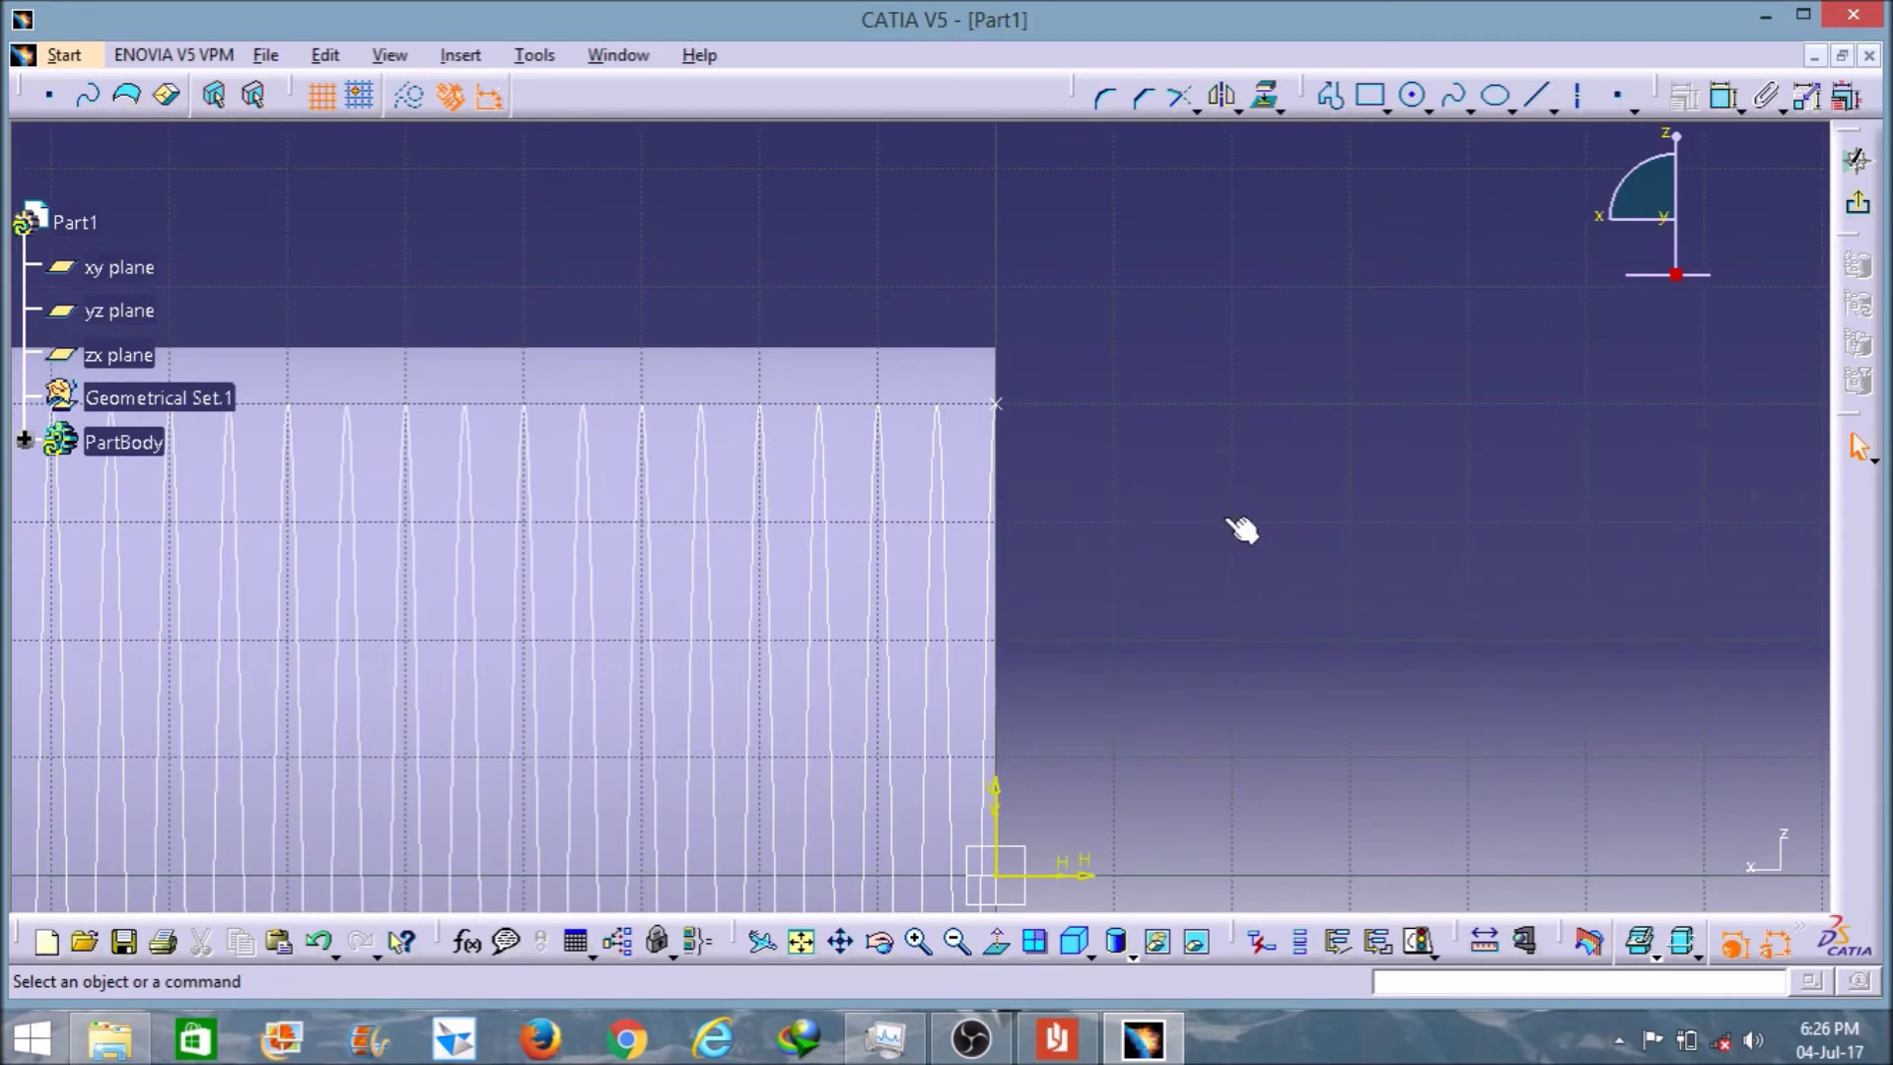
{"action": "mouse_move", "coordinate": [1241, 529]}
{"action": "middle_mouse_down"}
{"action": "mouse_move", "coordinate": [1165, 560]}
{"action": "mouse_move", "coordinate": [1147, 439]}
{"action": "middle_mouse_up"}
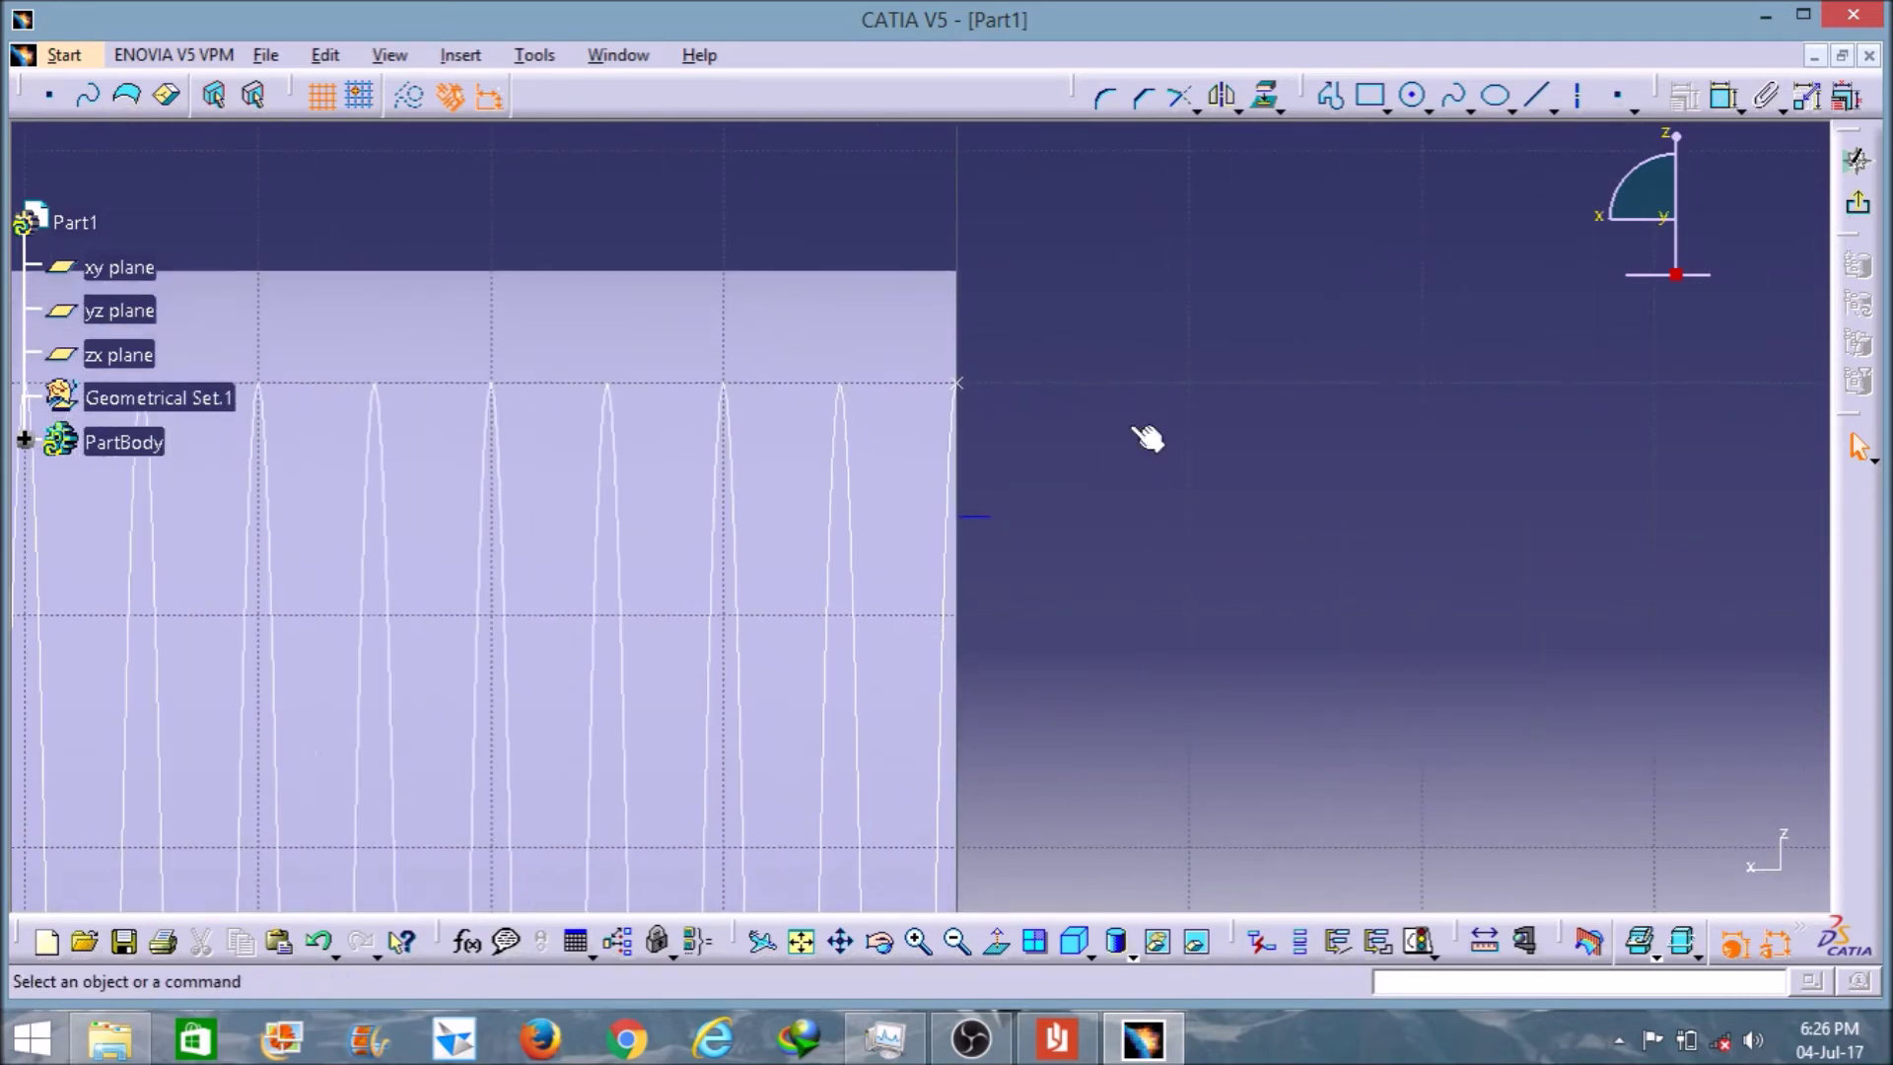
- Draw a vertical axis and make it coincident with the tube's wall edge
{"action": "left_click", "coordinate": [1578, 95]}
{"action": "left_click", "coordinate": [1008, 291]}
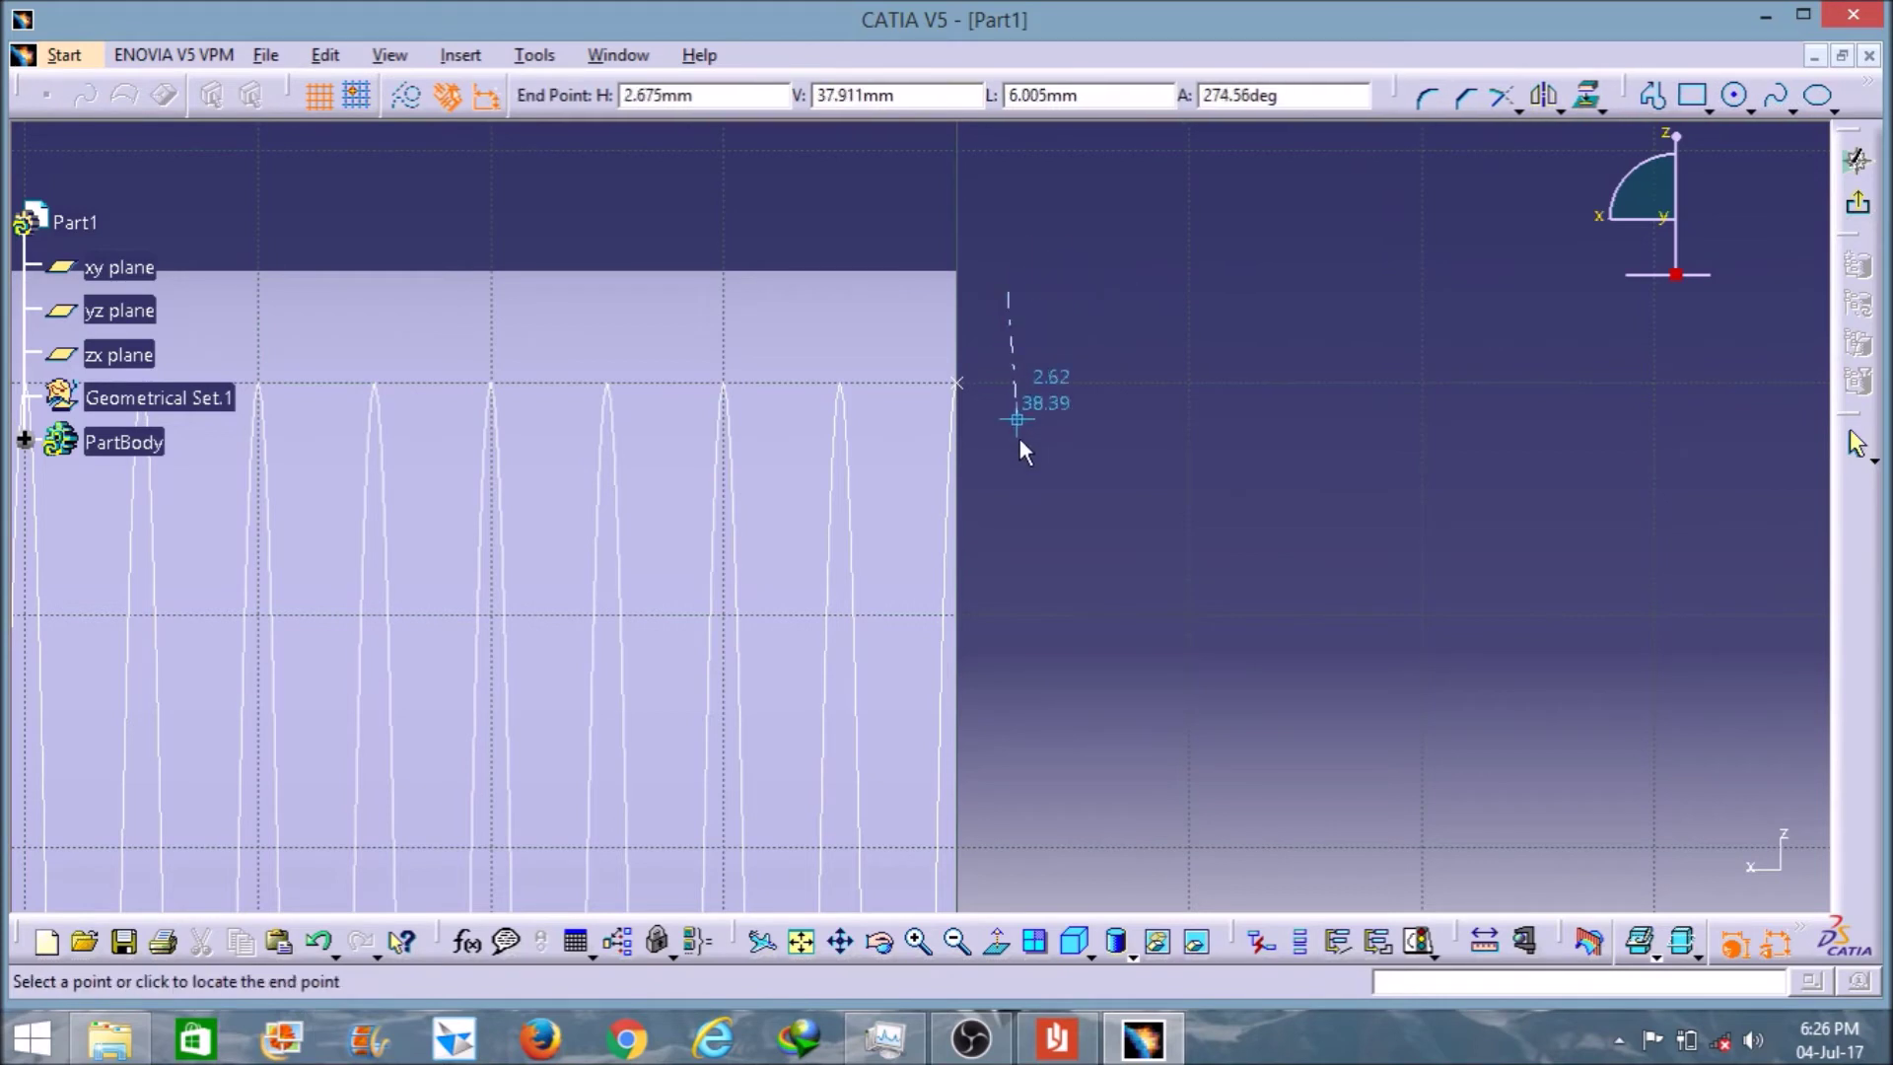
{"action": "left_click", "coordinate": [1007, 501]}
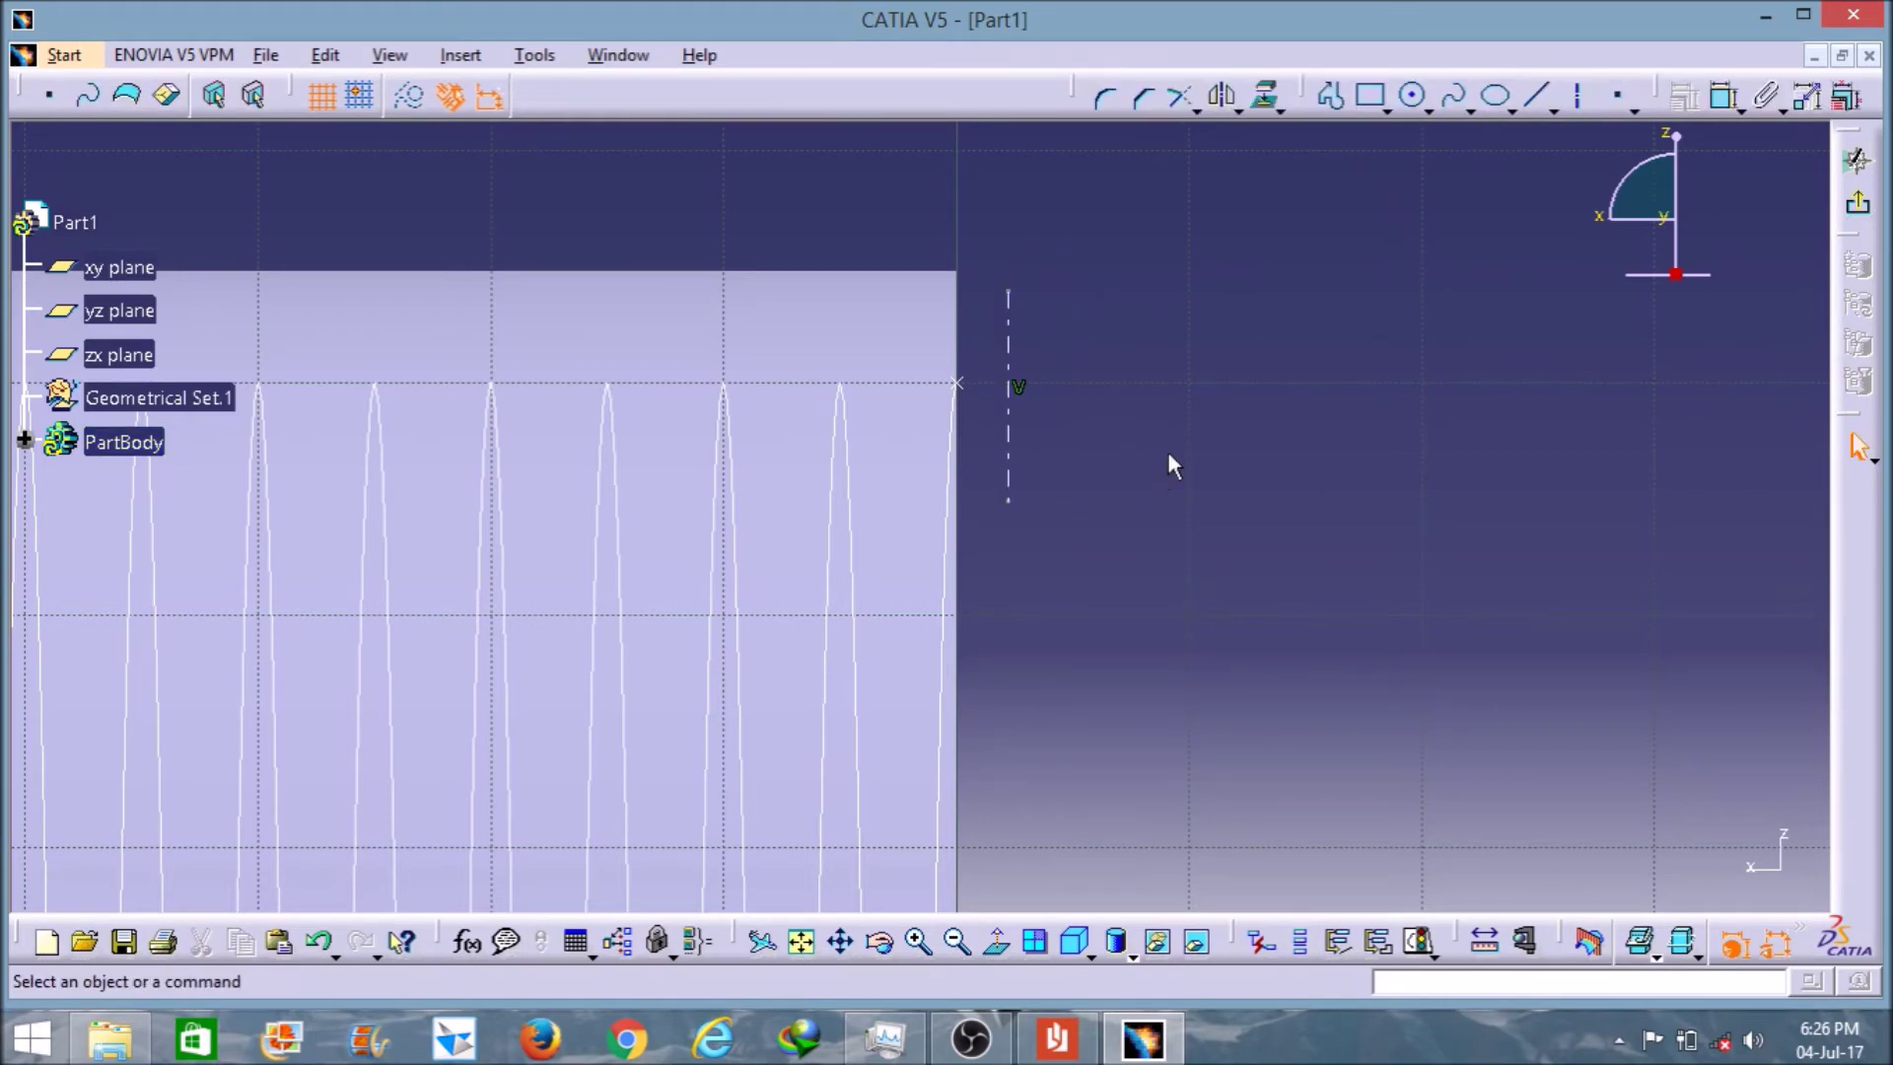
{"action": "left_click", "coordinate": [1725, 95]}
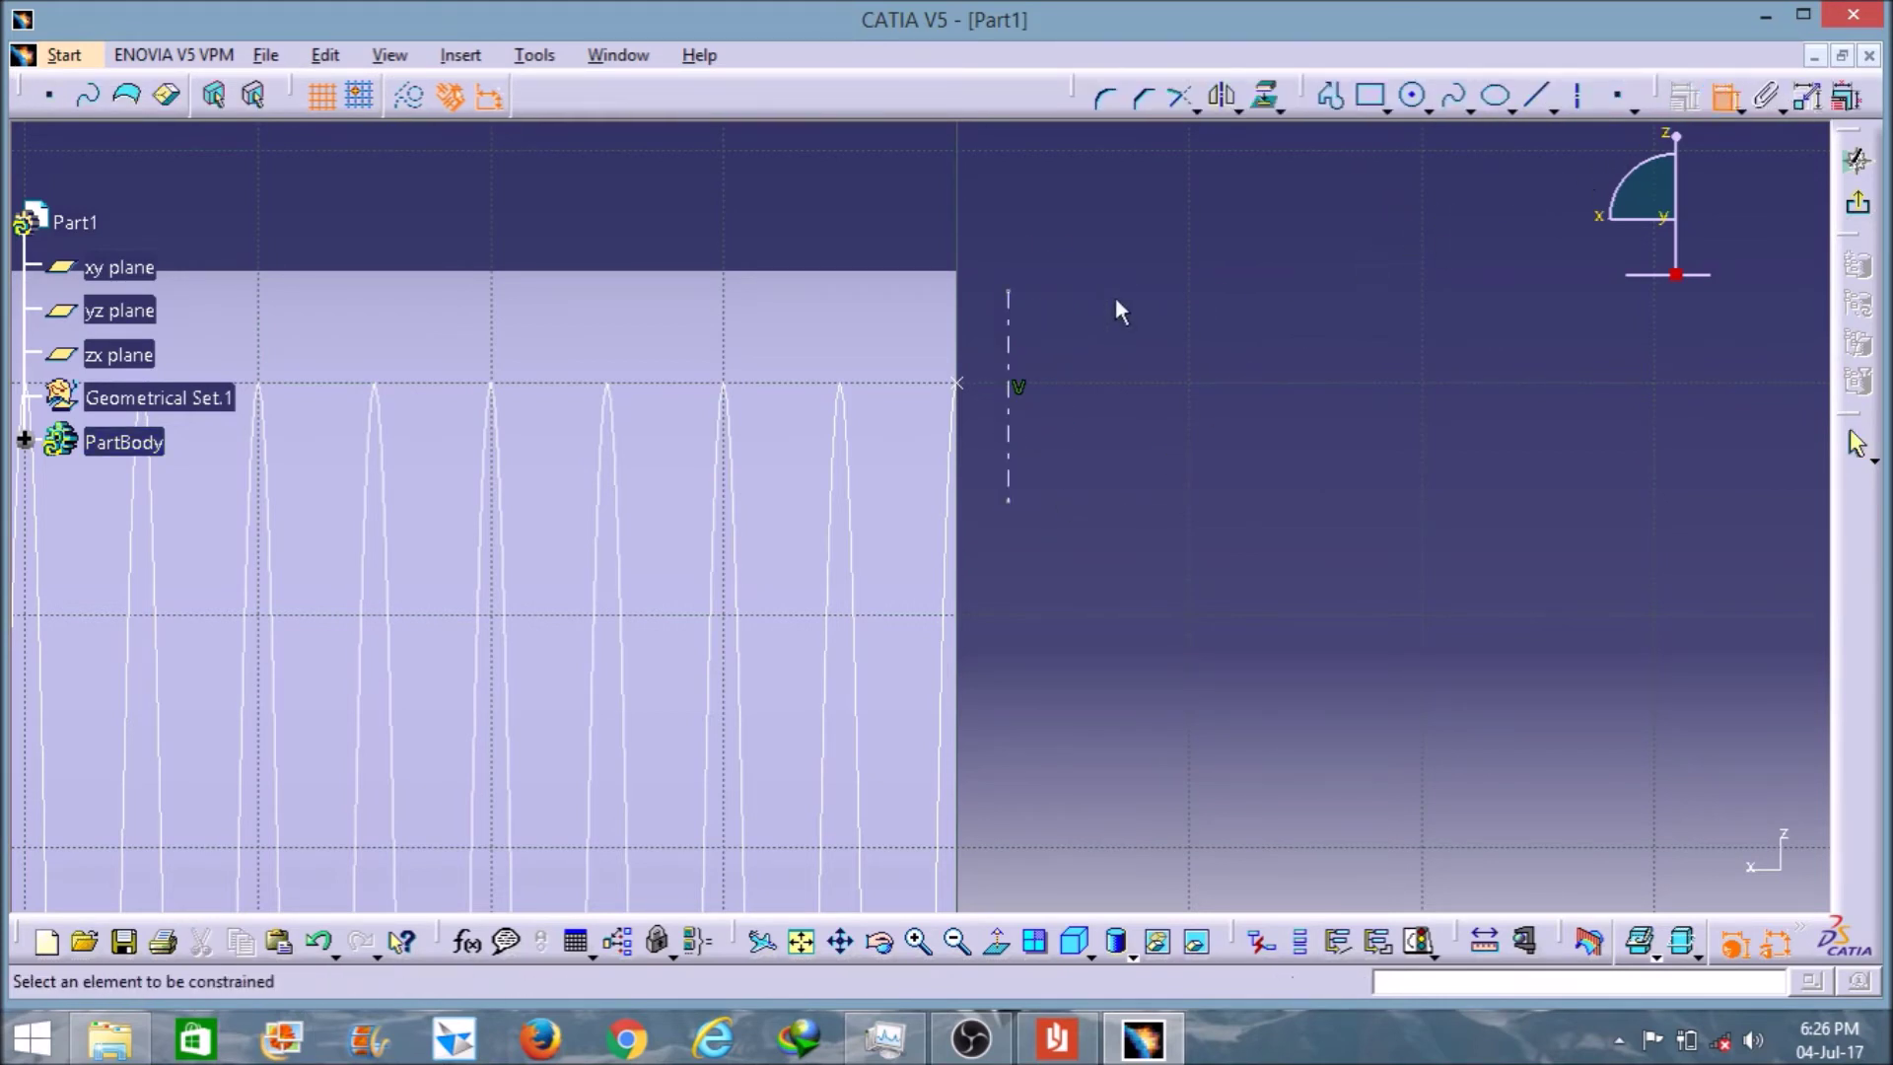
{"action": "left_click", "coordinate": [1016, 320]}
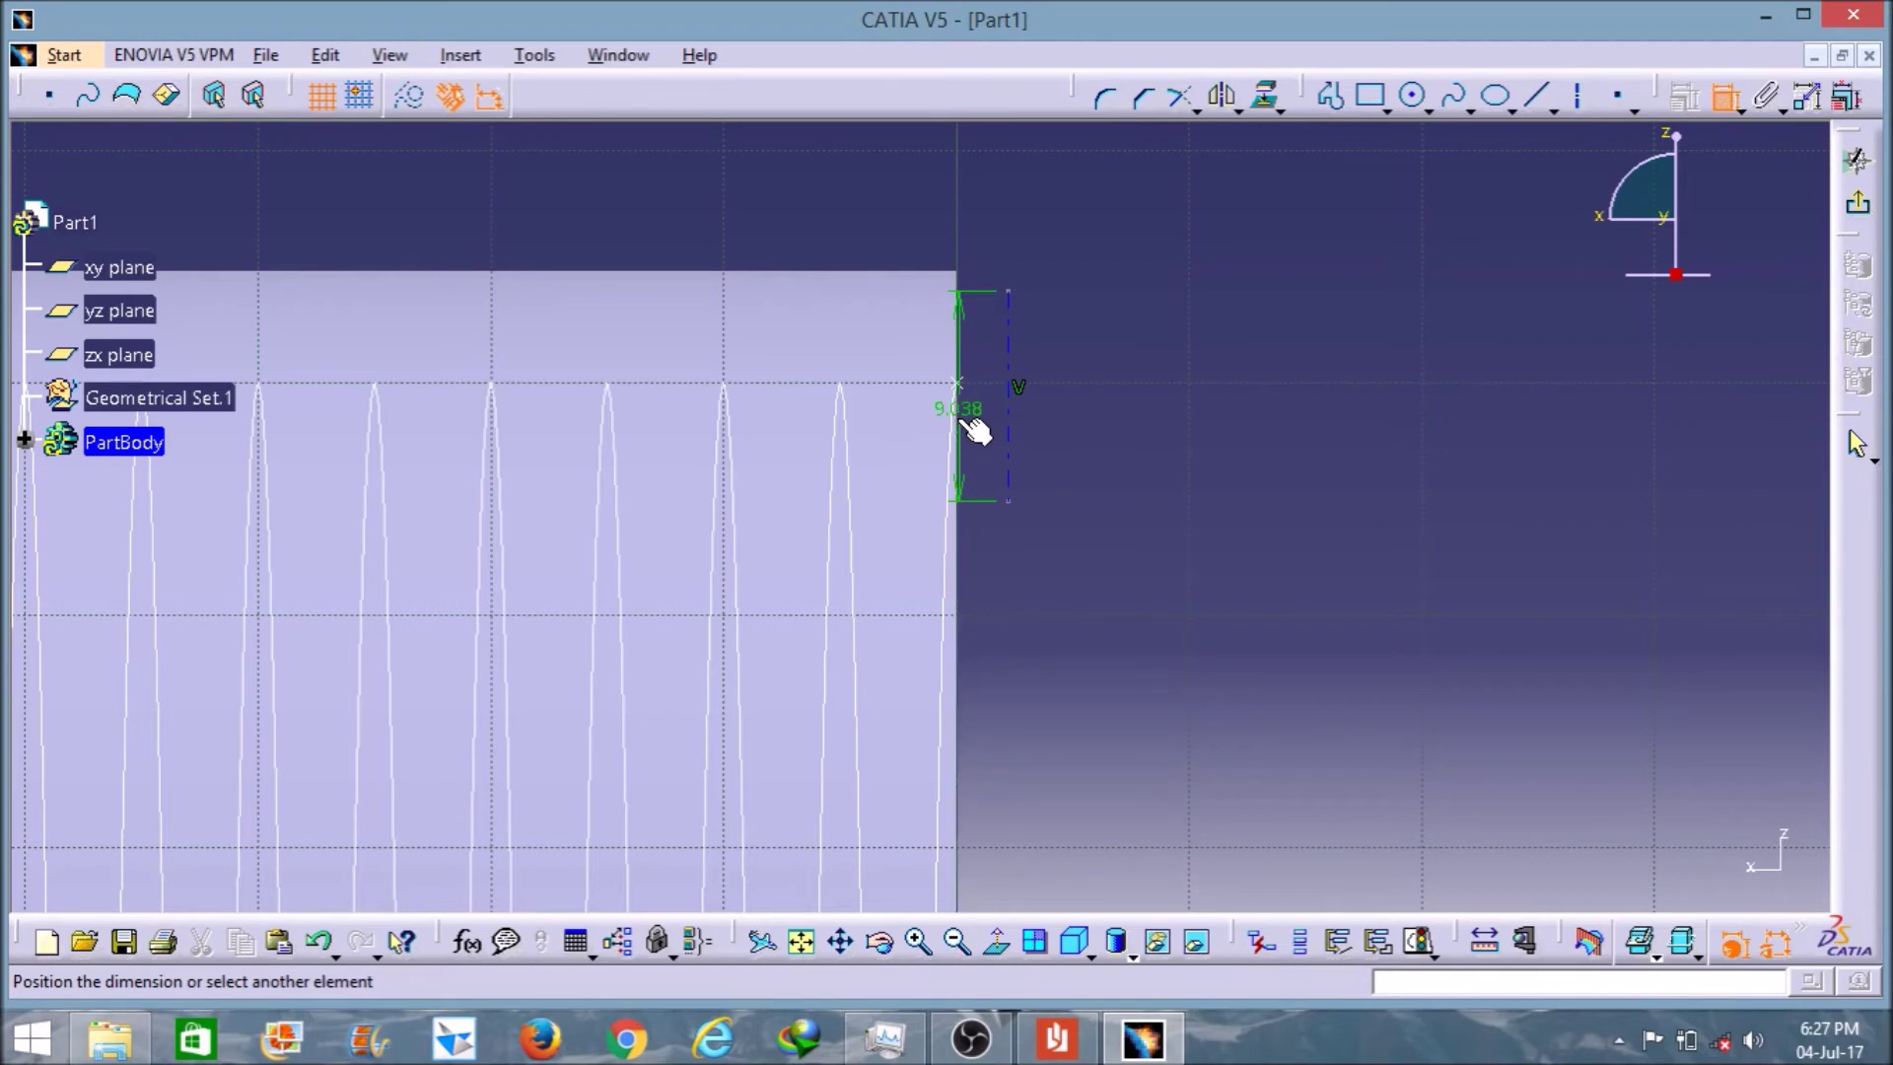
{"action": "right_click", "coordinate": [1142, 353]}
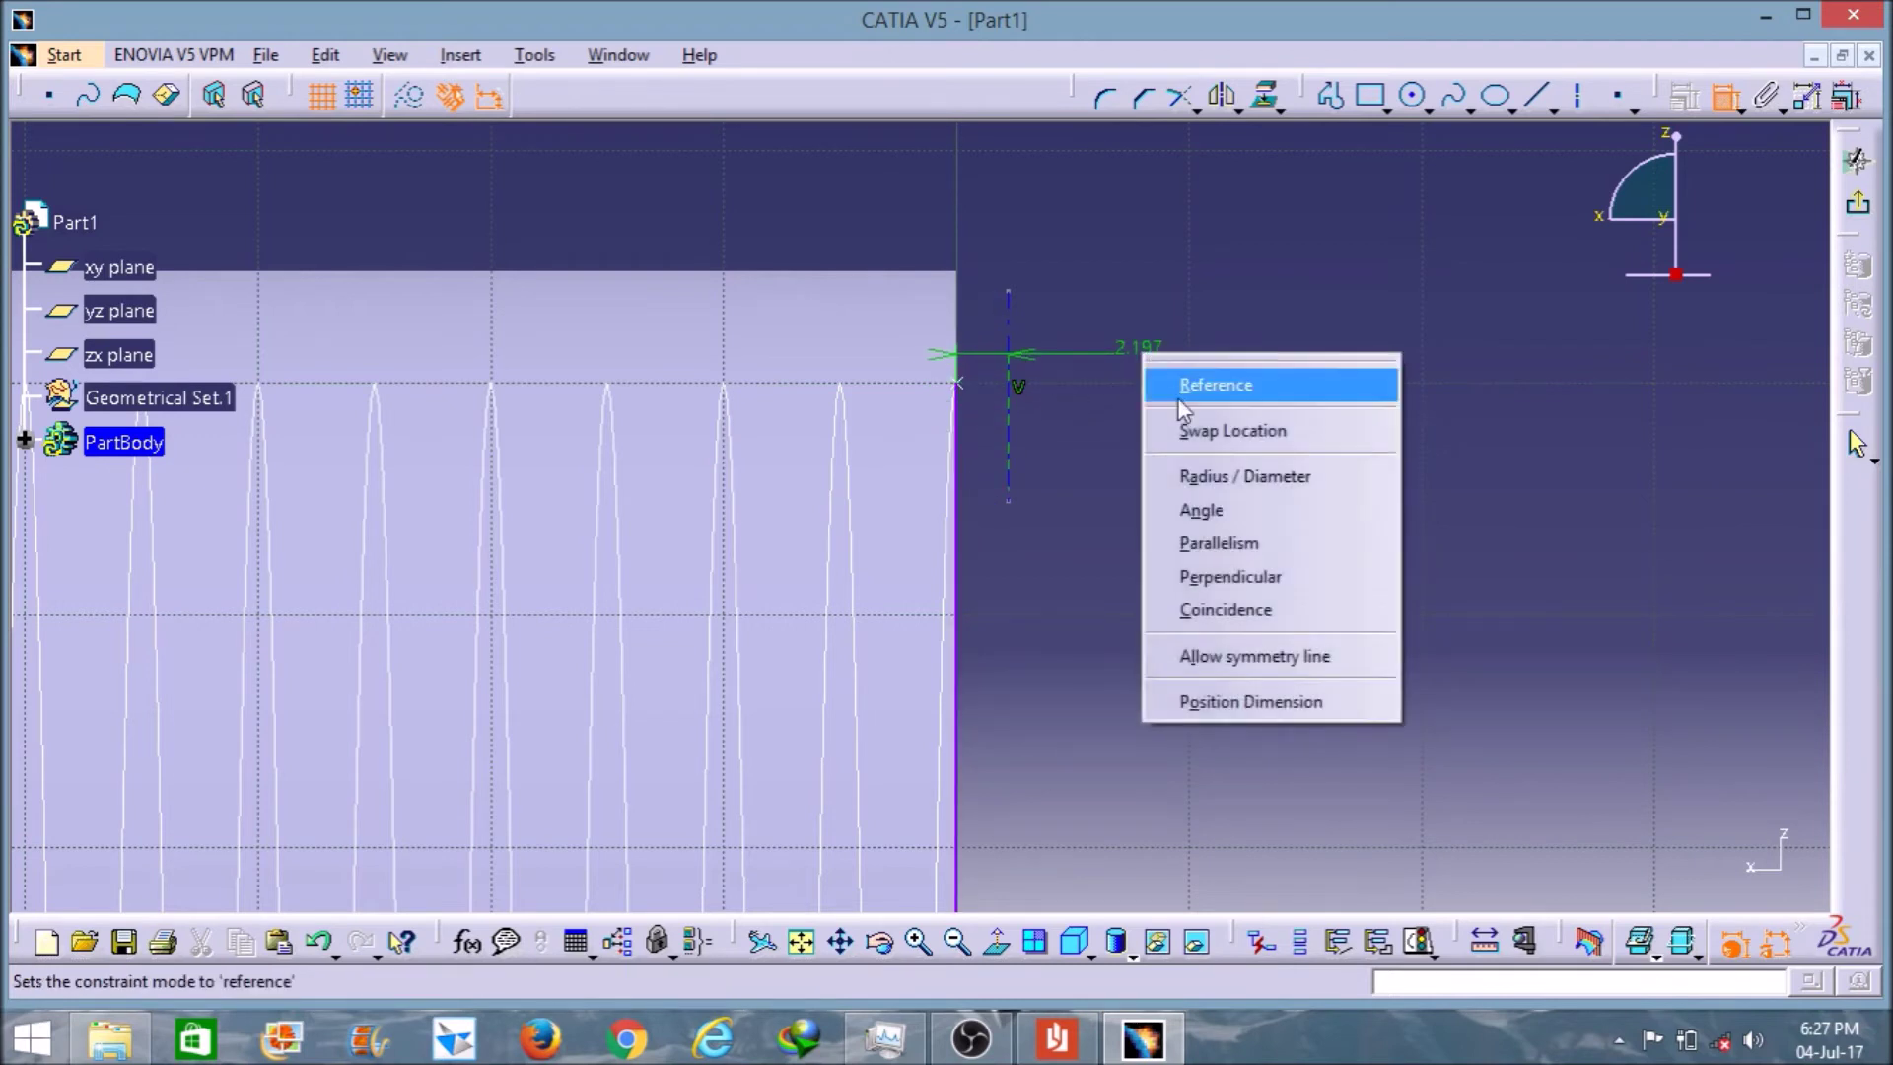
{"action": "left_click", "coordinate": [1266, 613]}
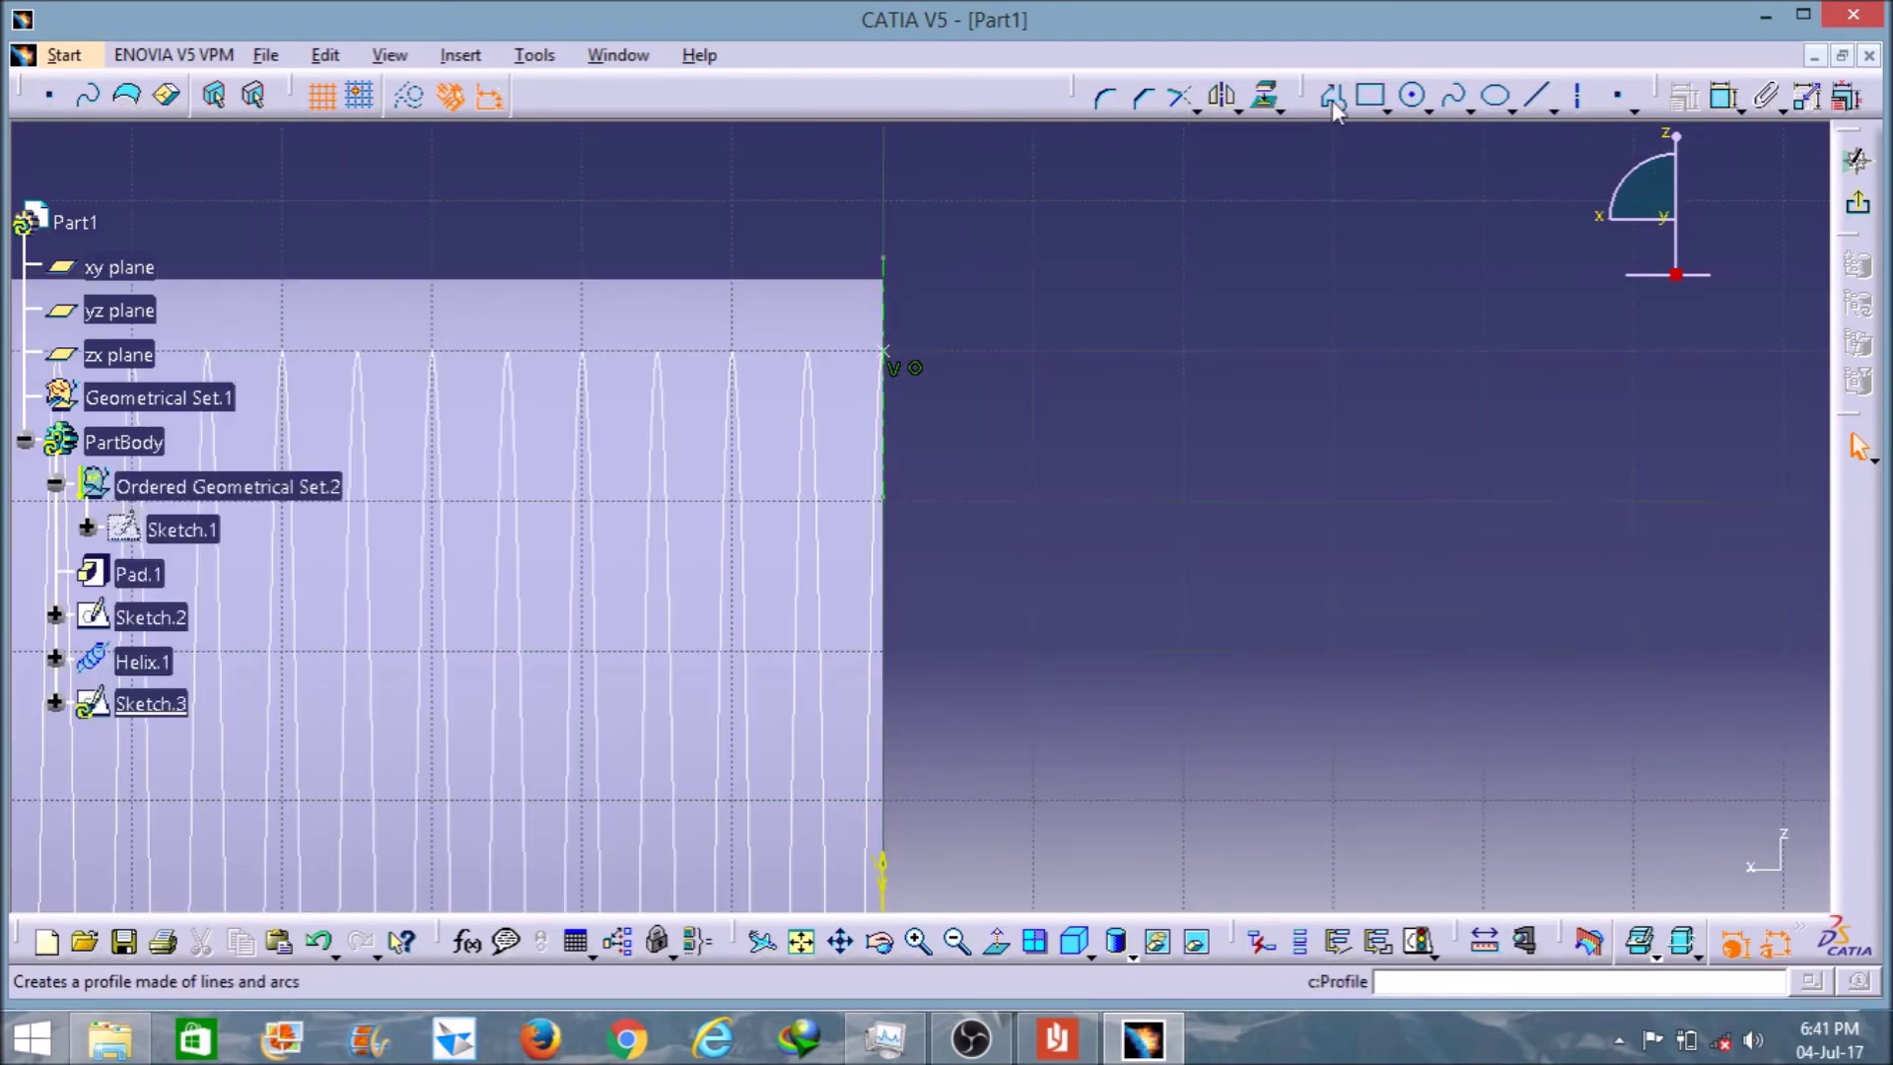
- Draw a closed four-line trapezoid profile straddling the axis at the tube's top edge
{"action": "left_click", "coordinate": [1333, 98]}
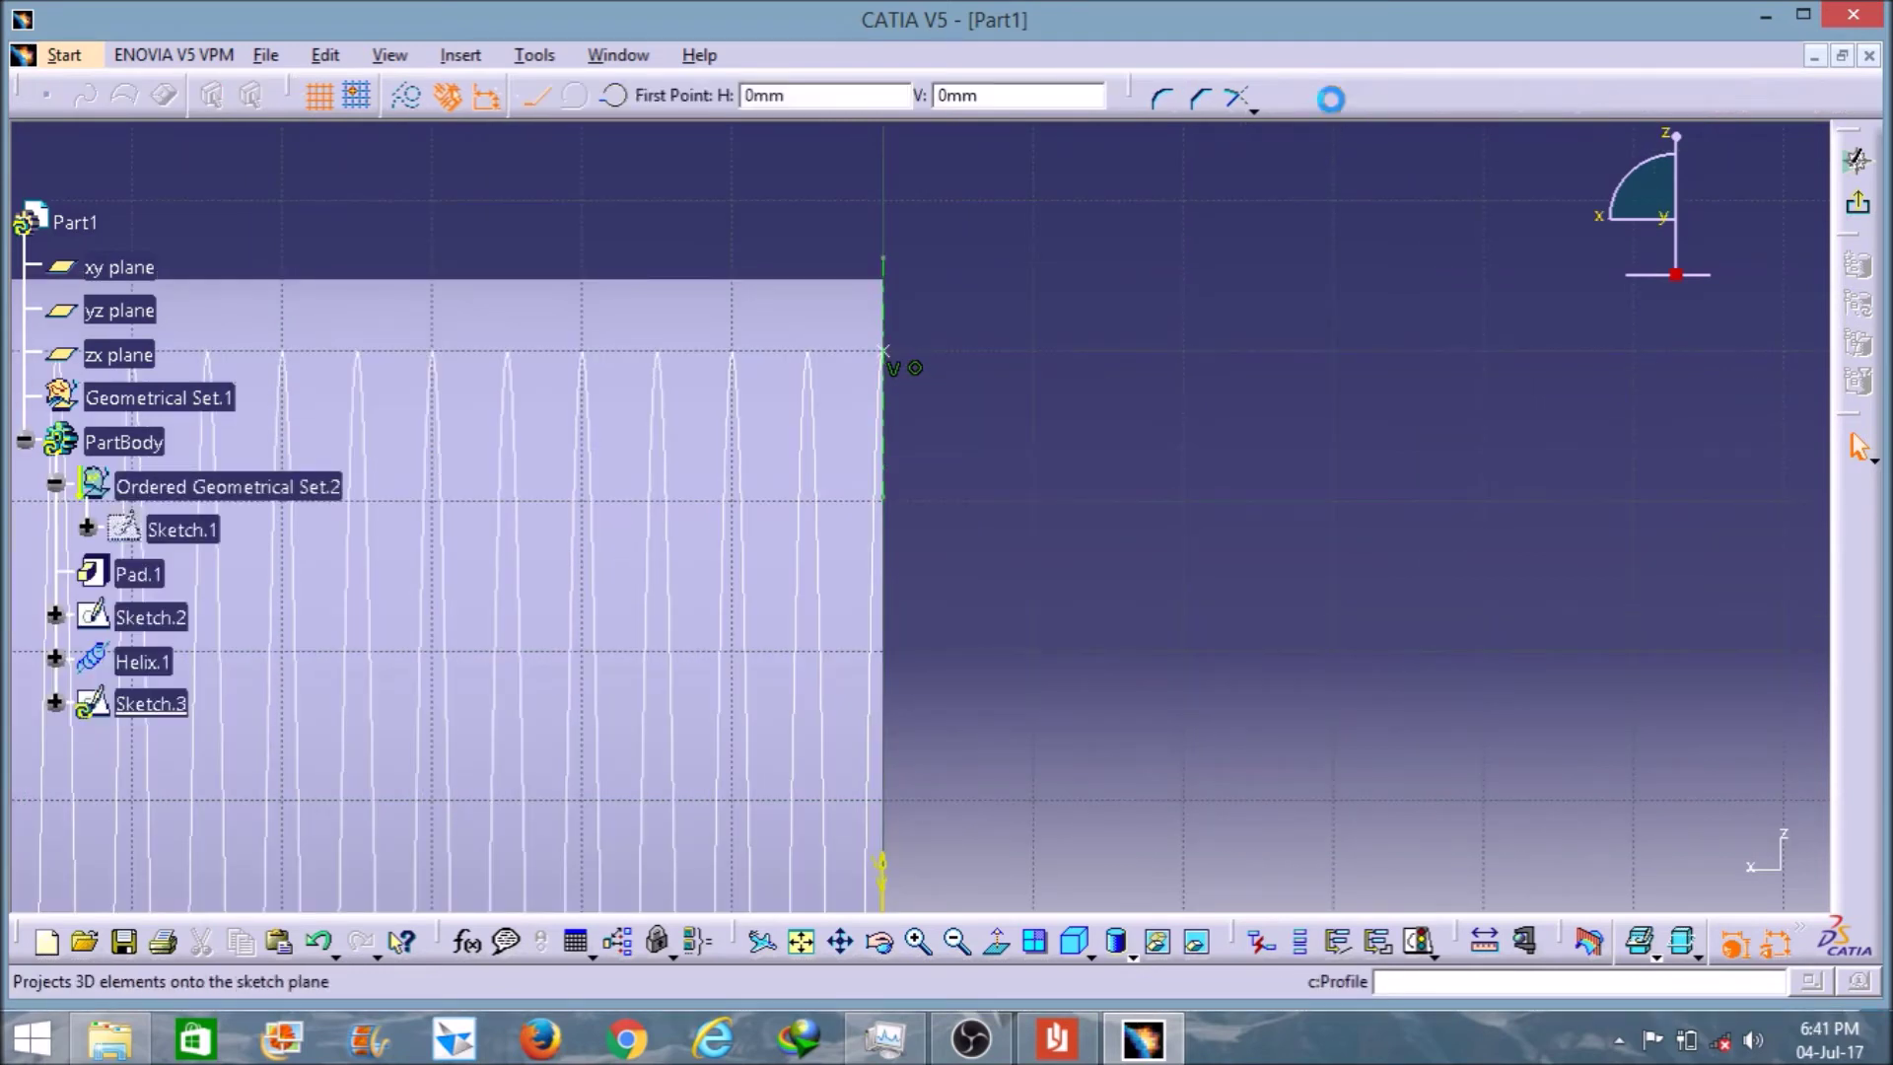
{"action": "left_click", "coordinate": [871, 332]}
{"action": "left_click", "coordinate": [909, 327]}
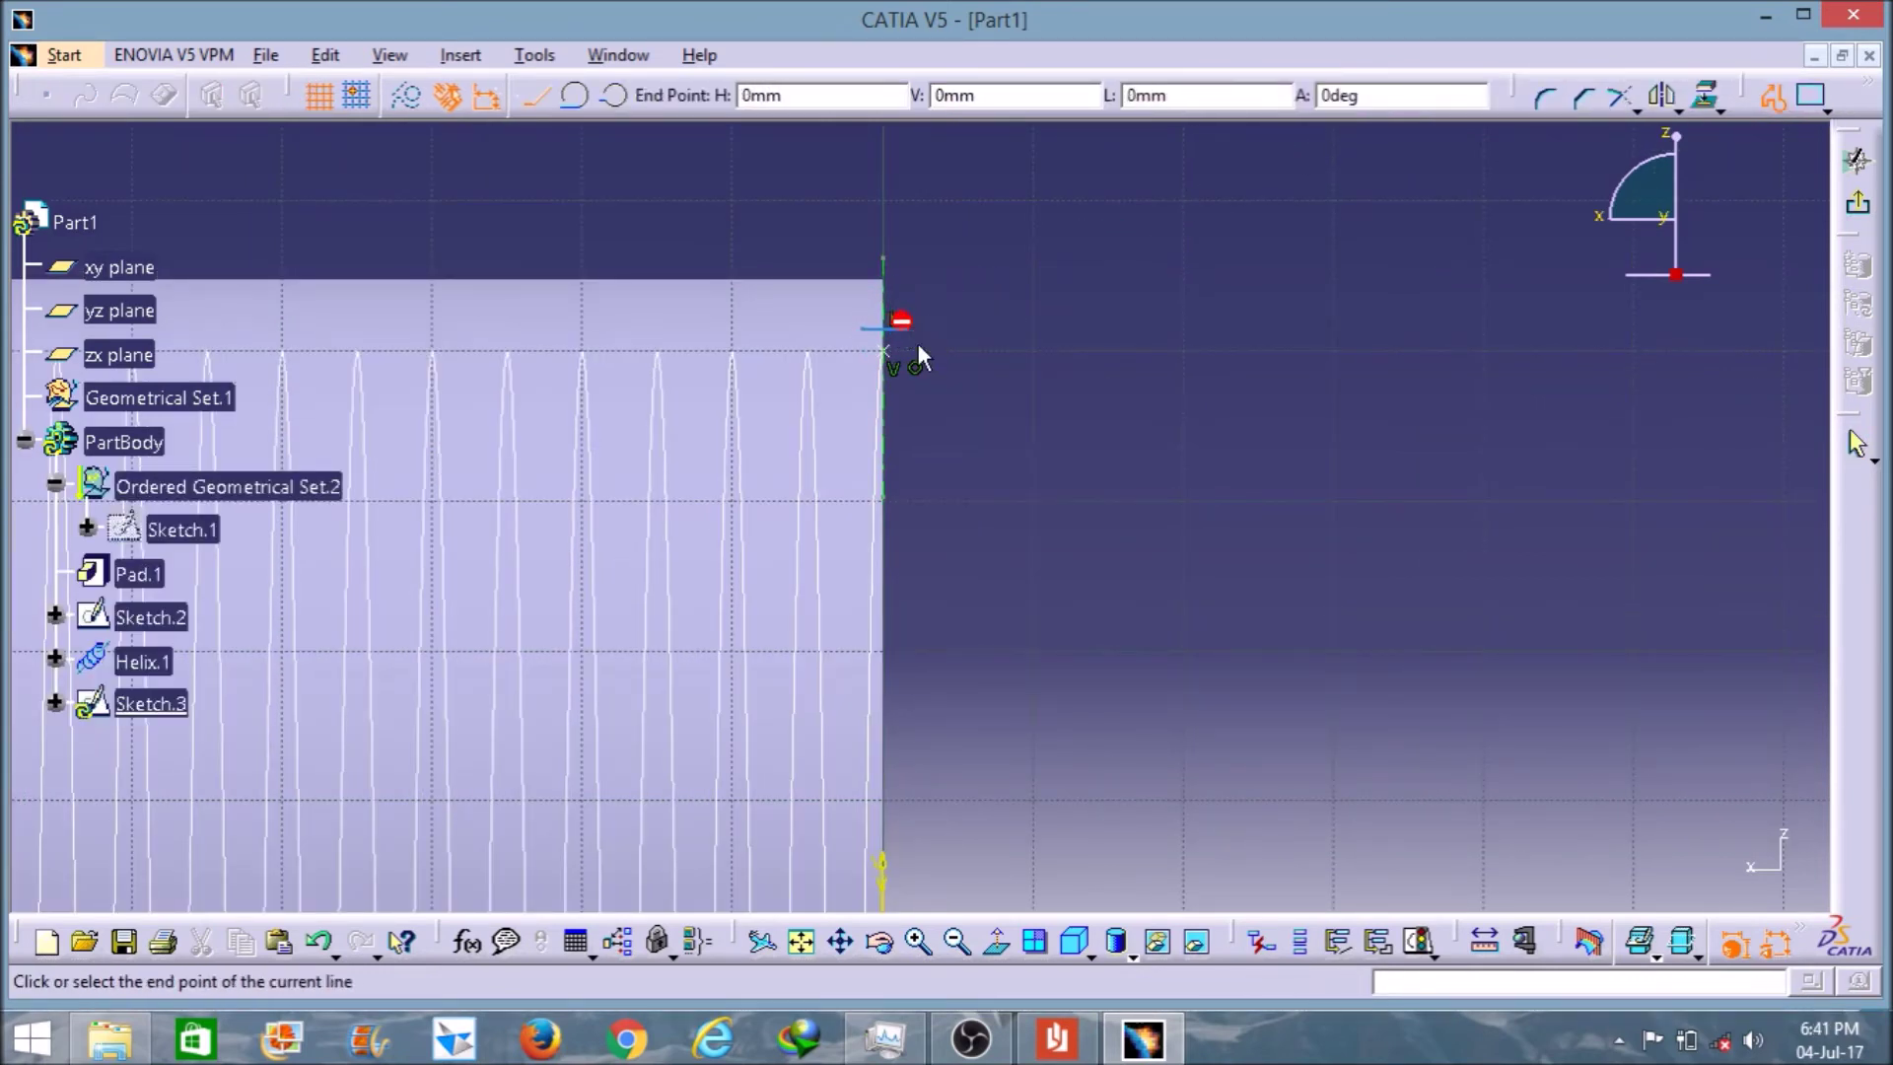
{"action": "left_click", "coordinate": [932, 404]}
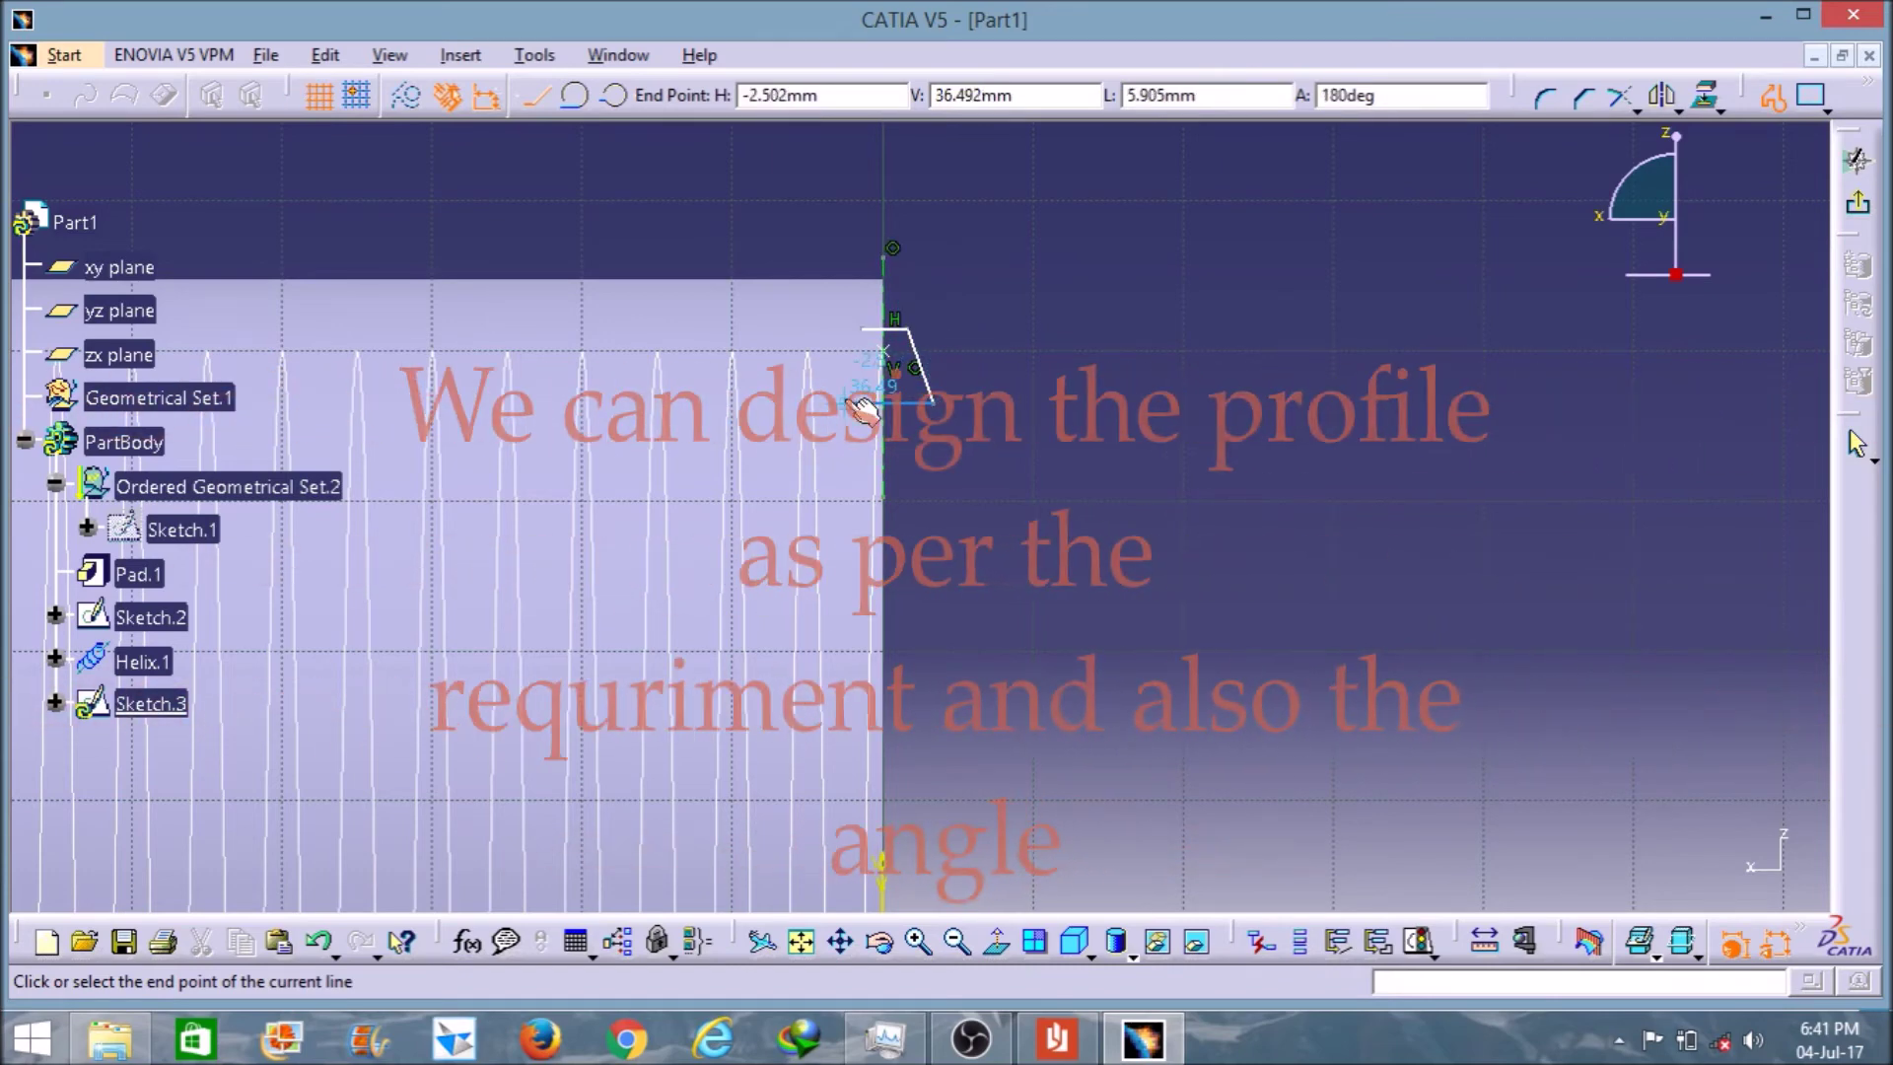
{"action": "left_click", "coordinate": [846, 402]}
{"action": "left_click", "coordinate": [861, 330]}
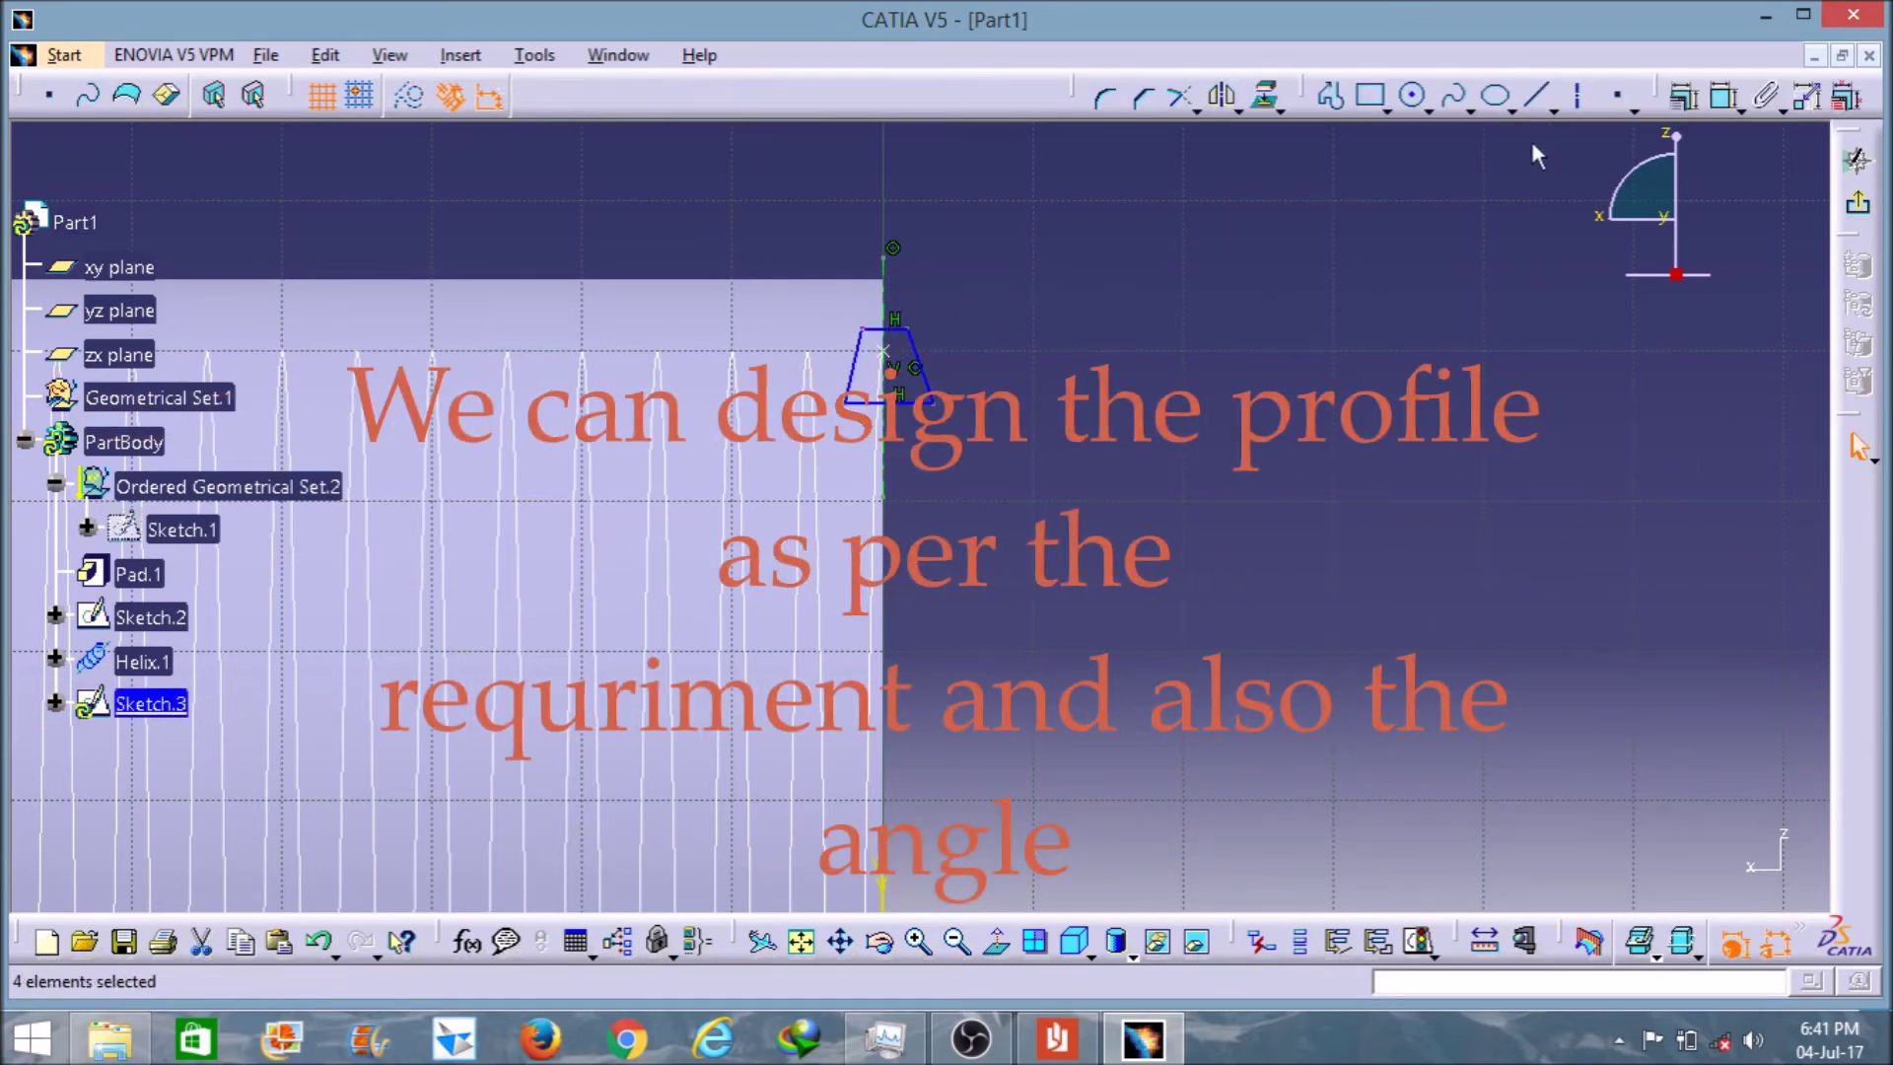
{"action": "key", "text": "Escape"}
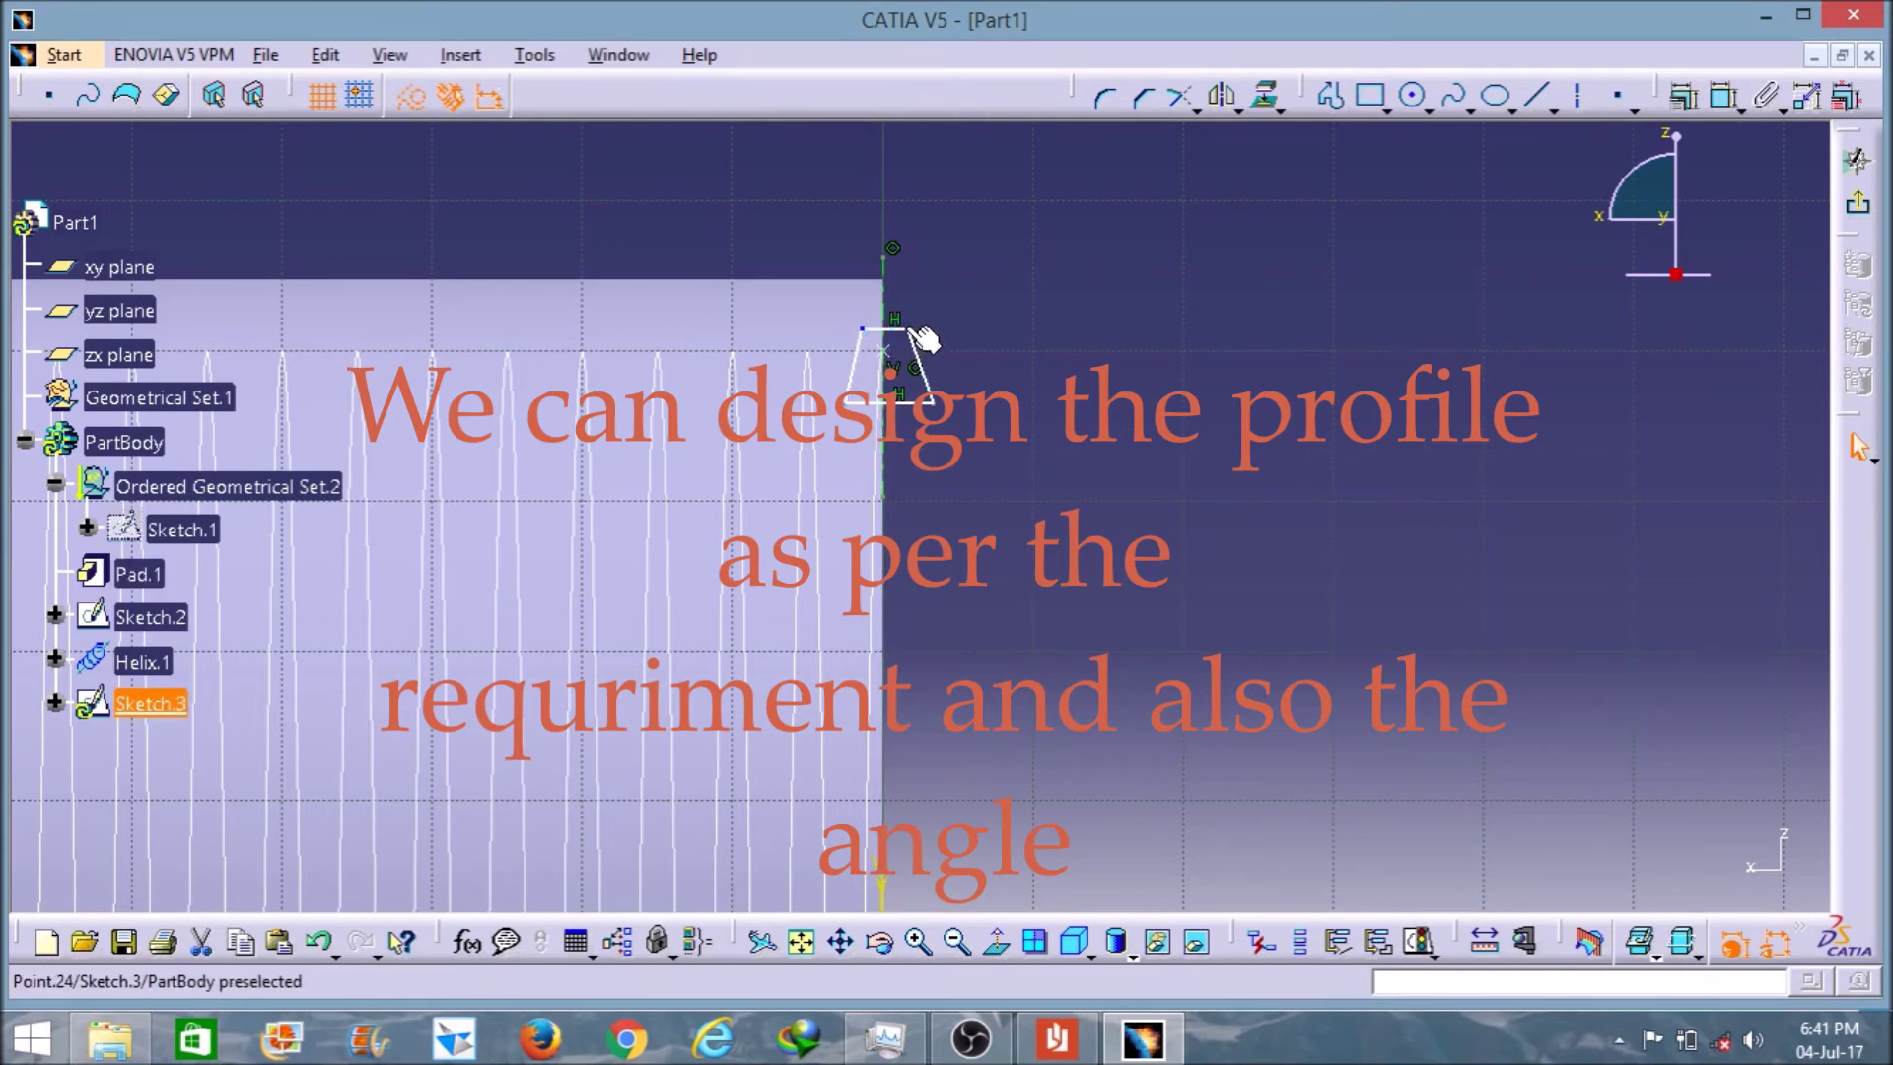
{"action": "left_click", "coordinate": [908, 331]}
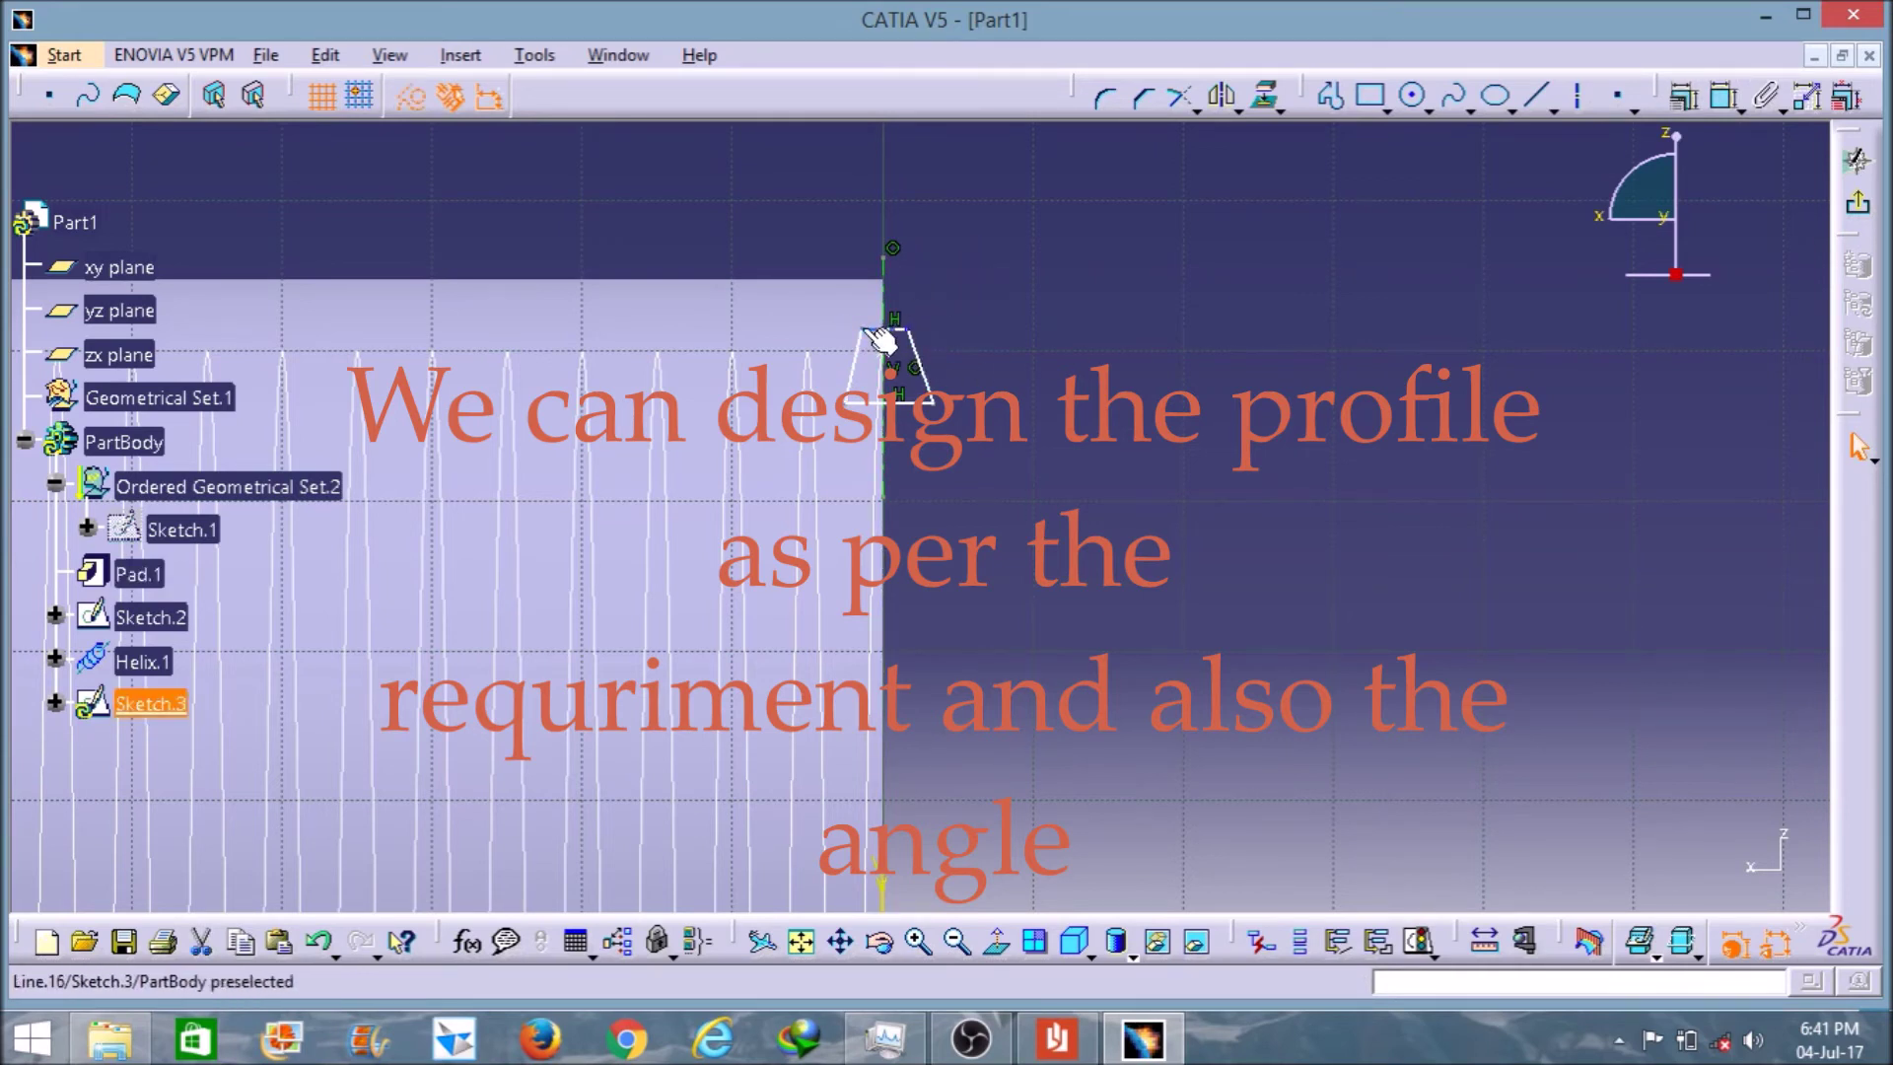
- Make the trapezoid's two top corners symmetric about the vertical axis
{"action": "left_click", "coordinate": [1505, 211]}
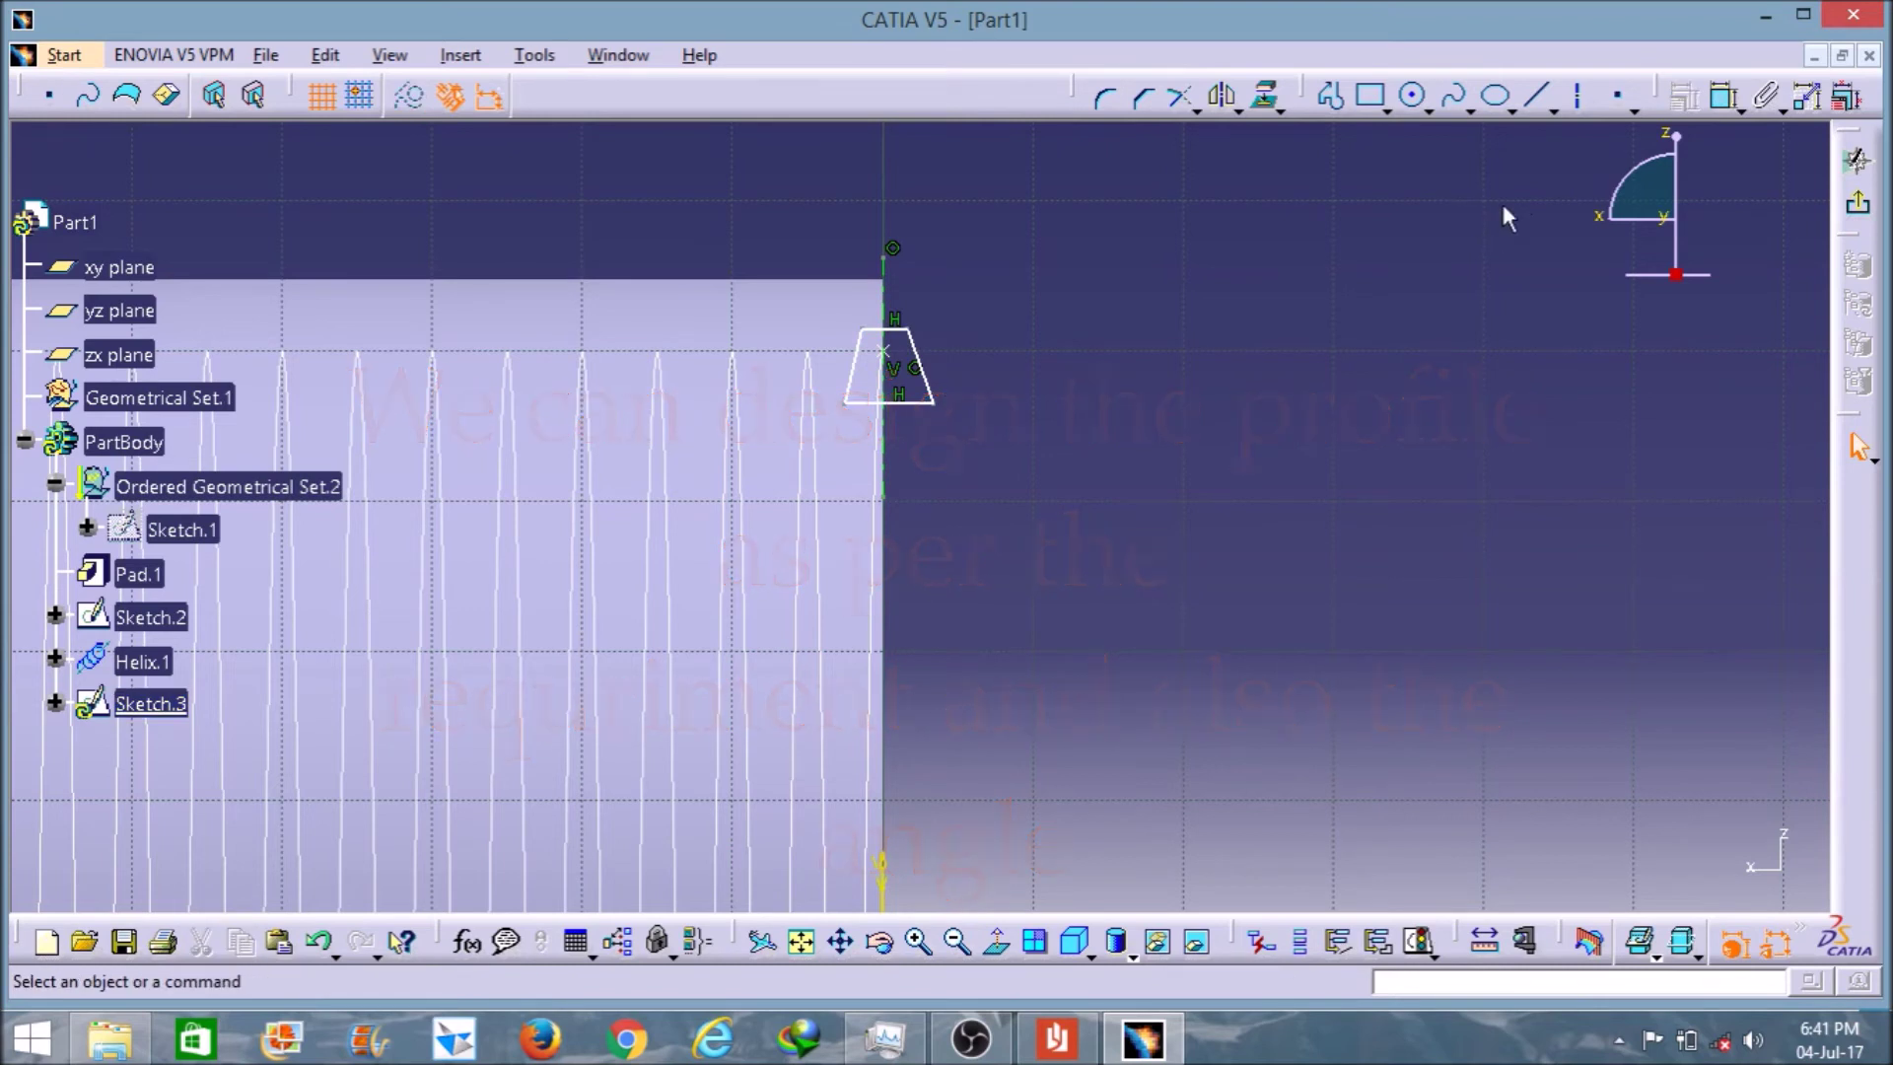
{"action": "left_click", "coordinate": [1723, 95]}
{"action": "left_click", "coordinate": [863, 329]}
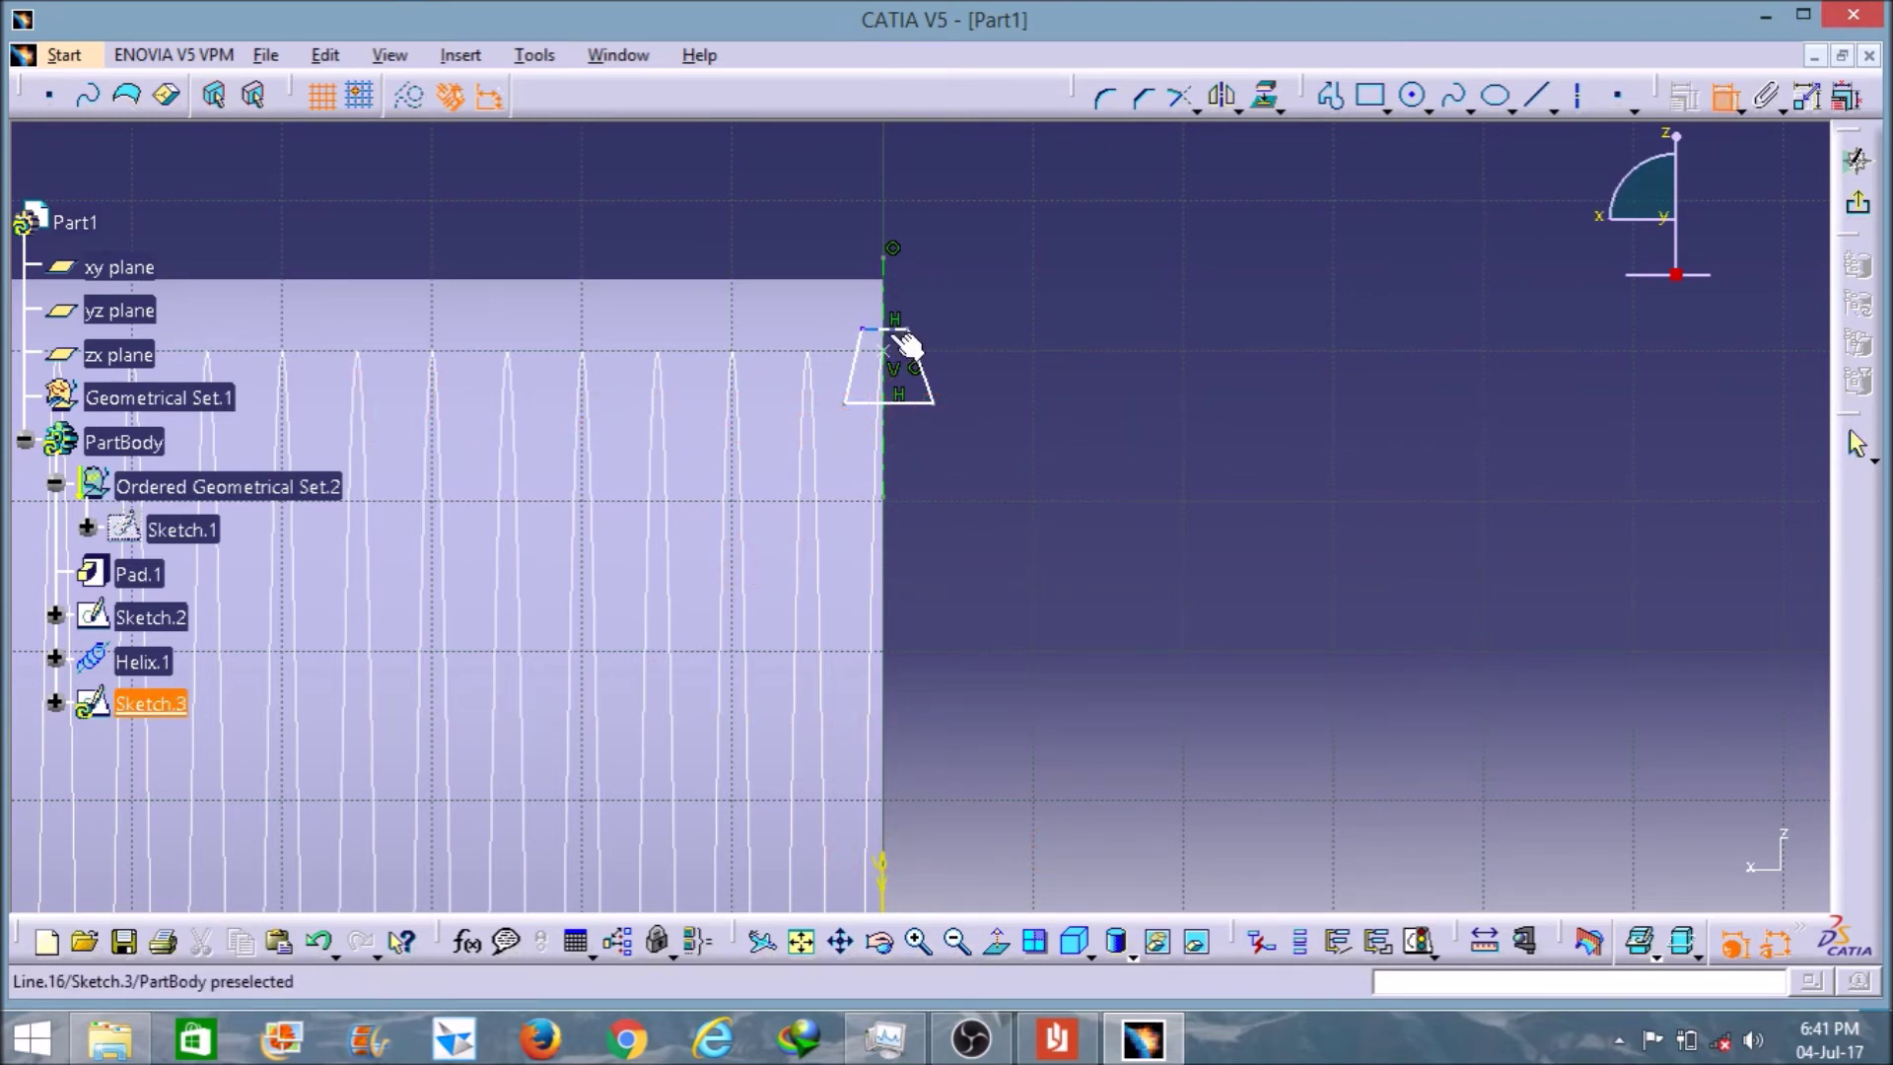
{"action": "left_click", "coordinate": [923, 336]}
{"action": "right_click", "coordinate": [951, 226]}
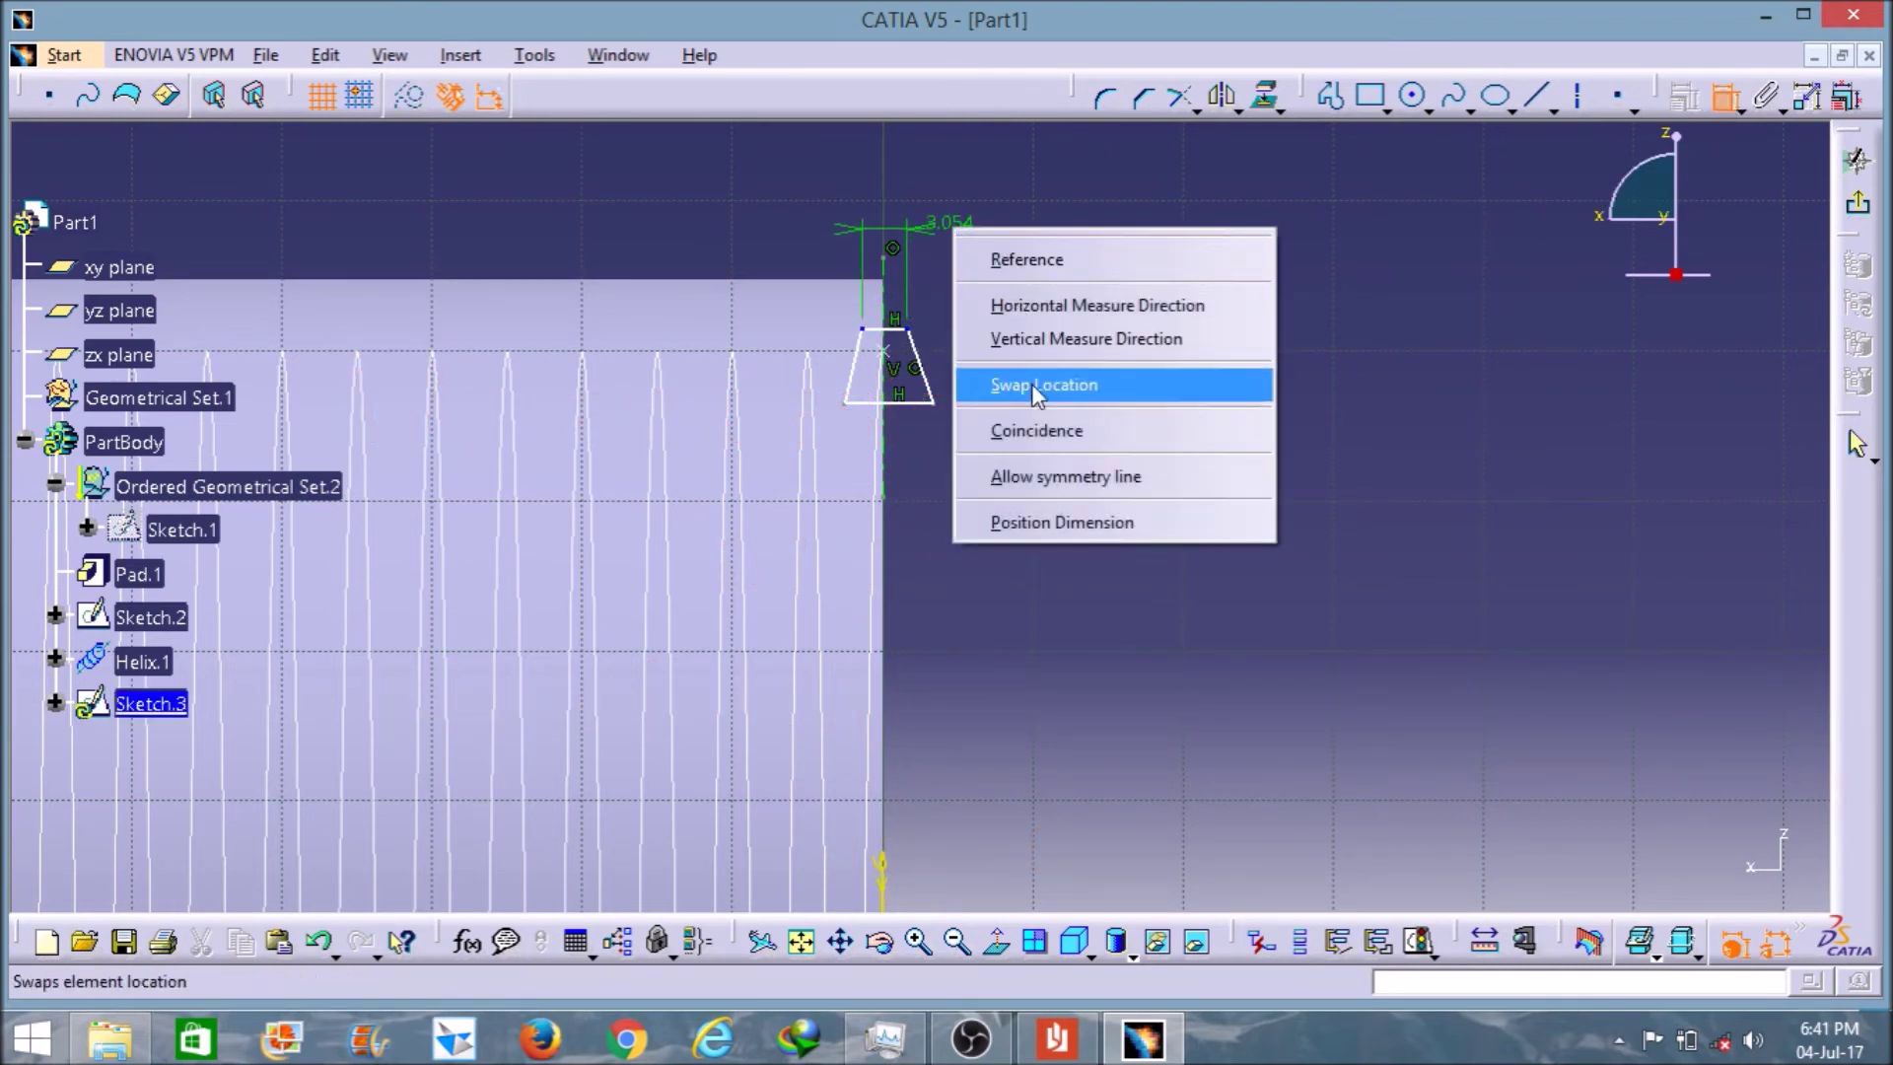
{"action": "left_click", "coordinate": [1045, 476]}
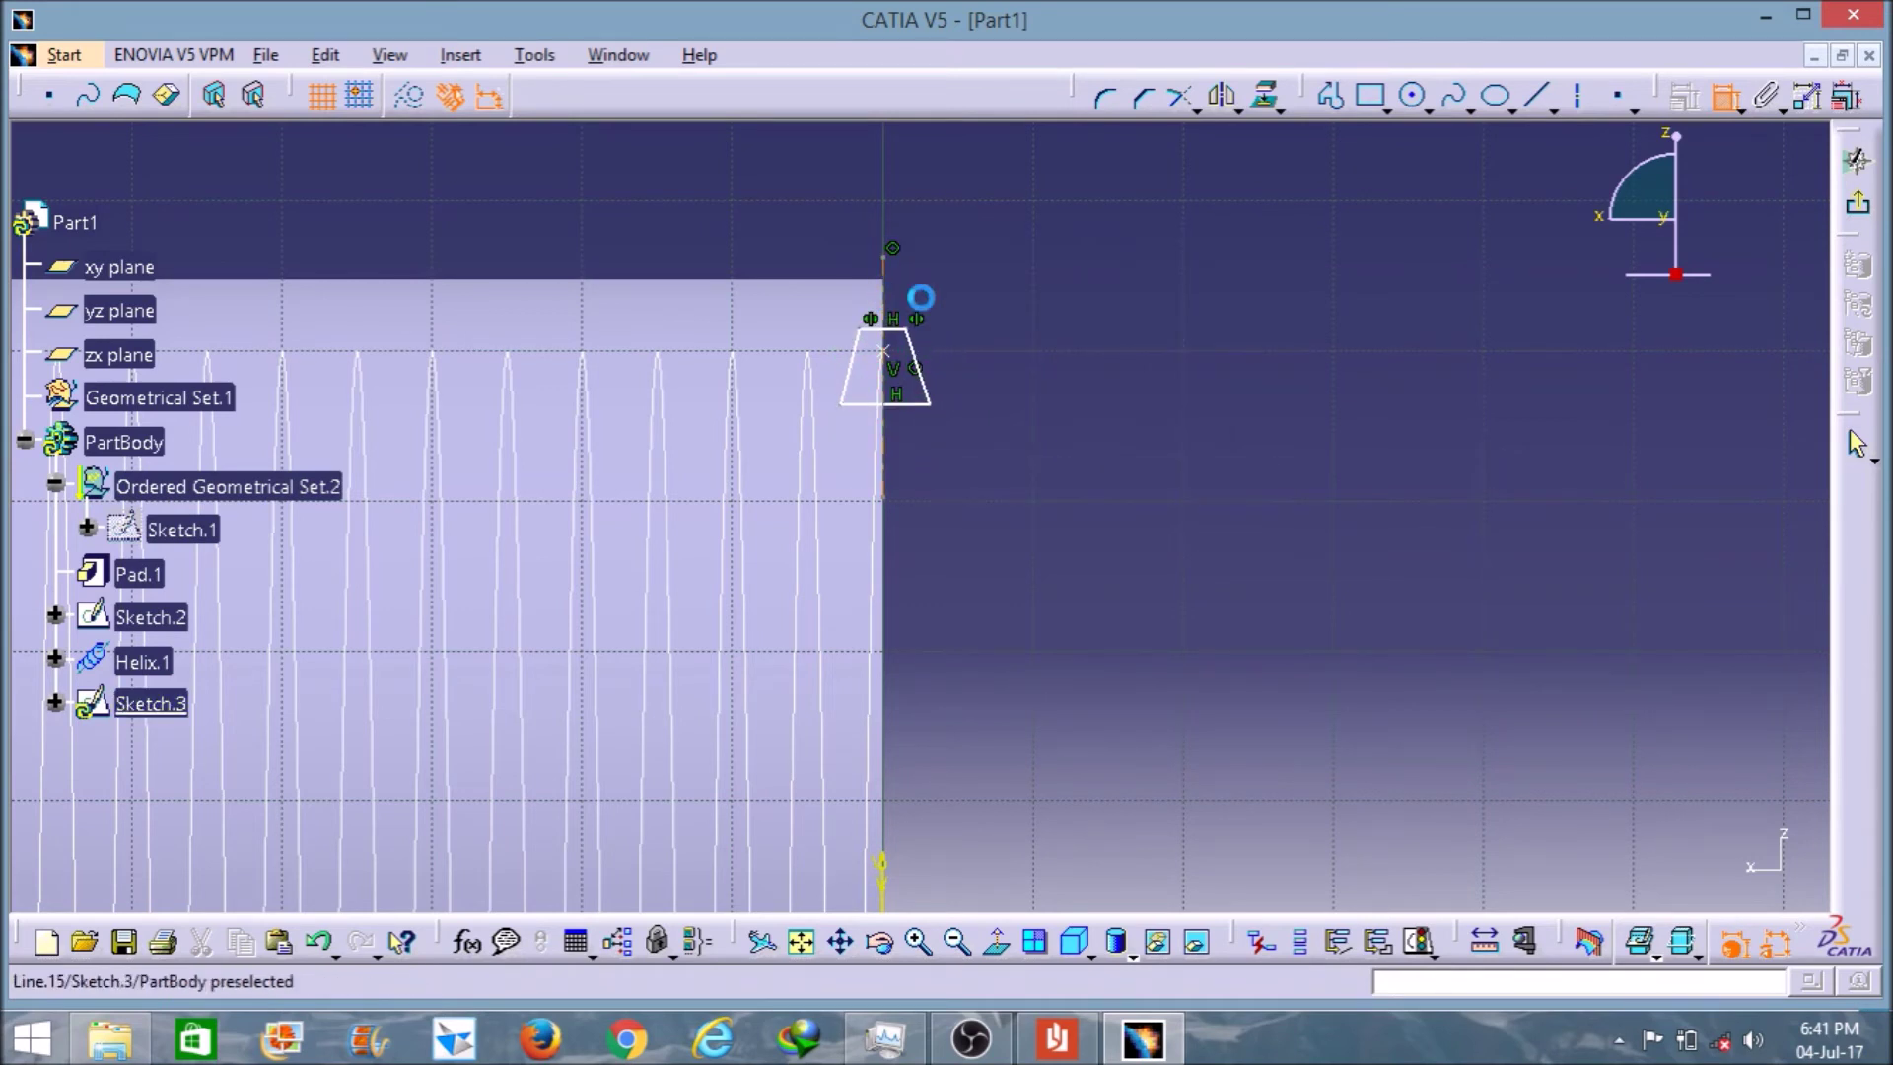
{"action": "left_click", "coordinate": [888, 298]}
- Make the two bottom corners symmetric about the axis as well
{"action": "left_click", "coordinate": [845, 406]}
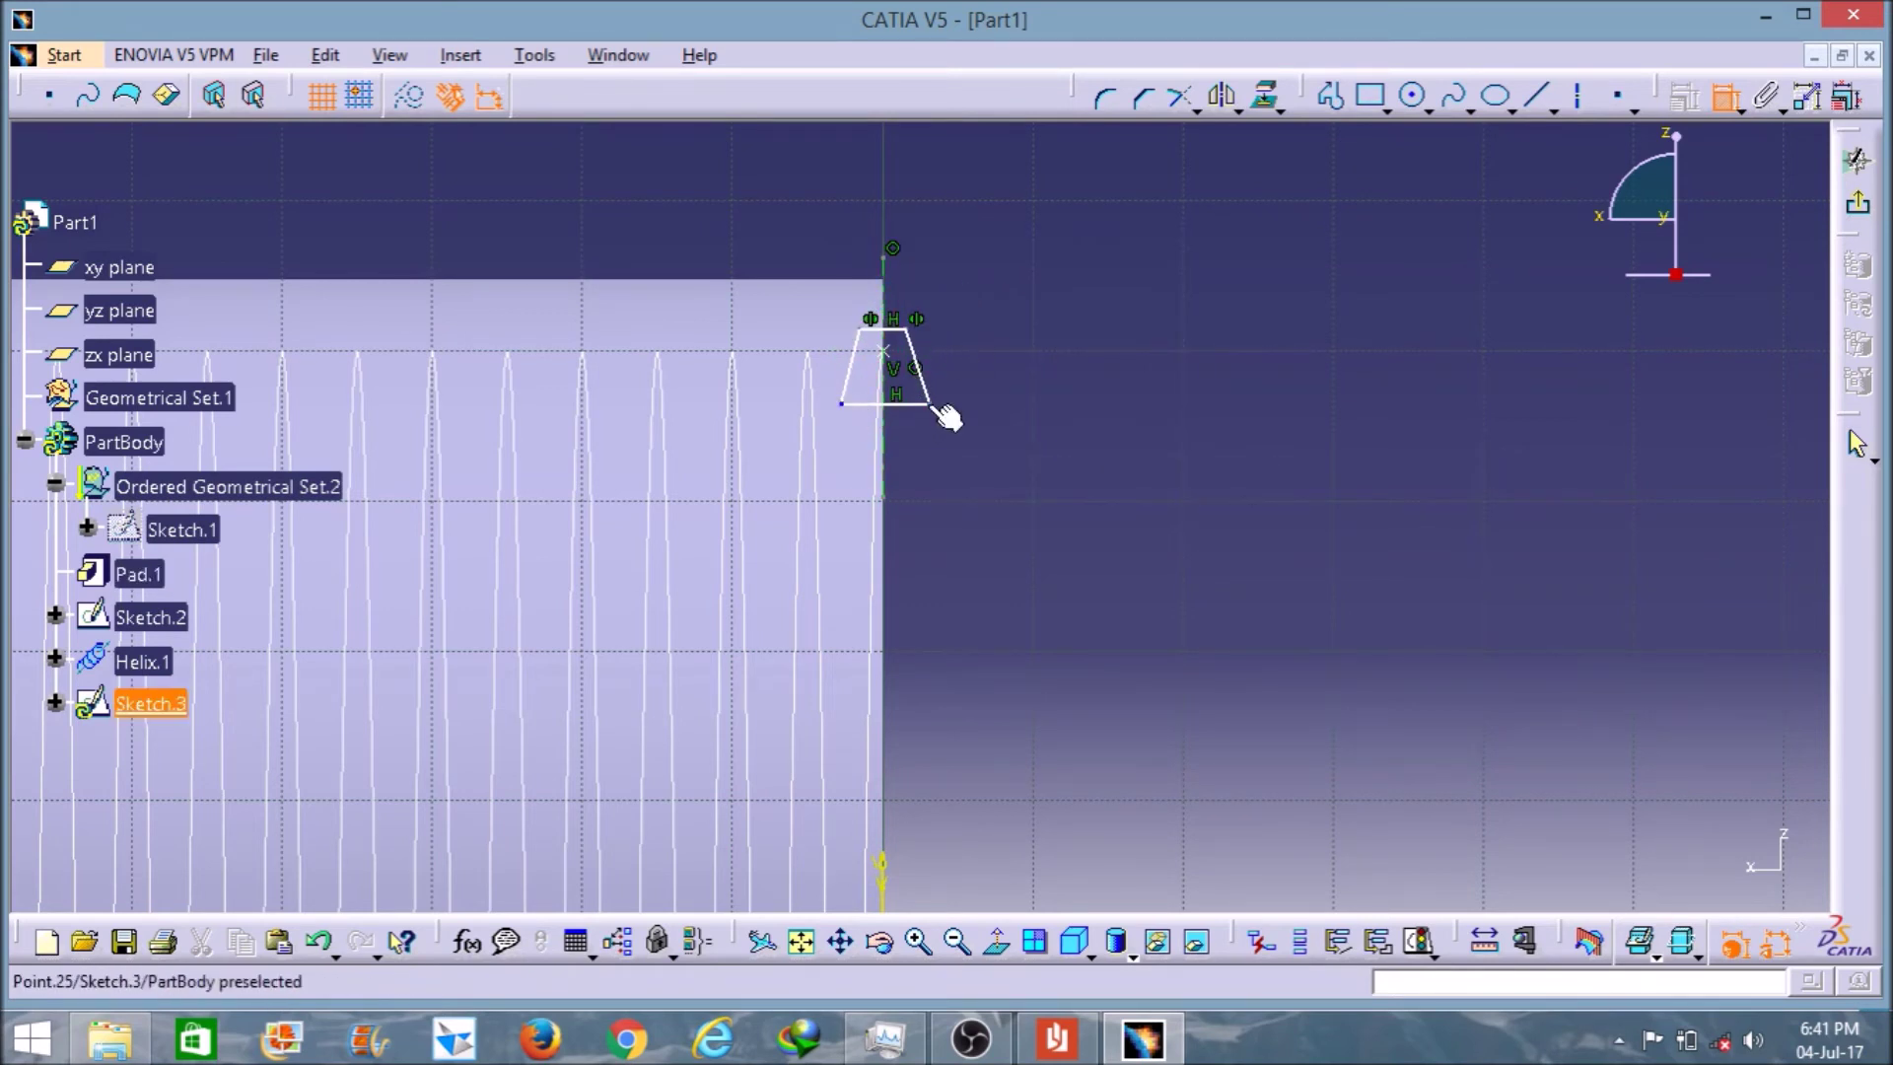
{"action": "left_click", "coordinate": [929, 404]}
{"action": "right_click", "coordinate": [1039, 329]}
{"action": "left_click", "coordinate": [1120, 577]}
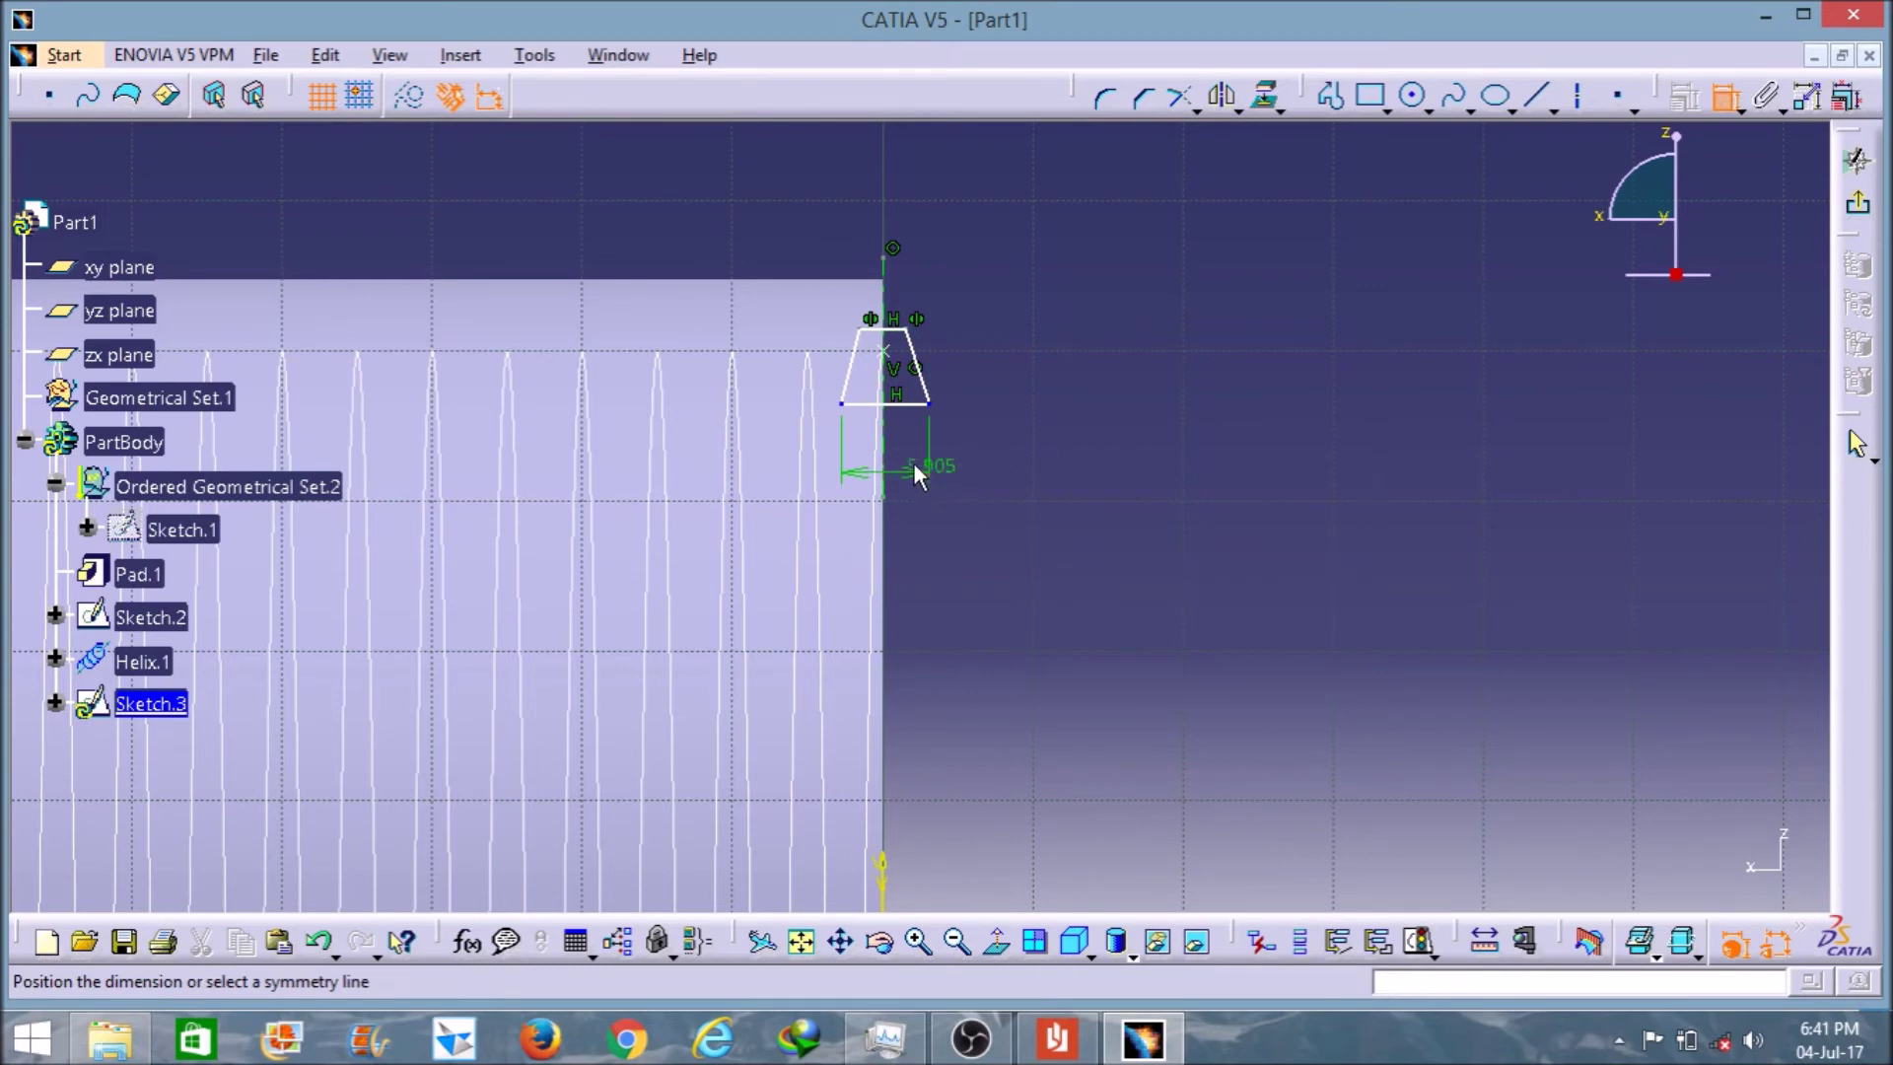
{"action": "left_click", "coordinate": [886, 448]}
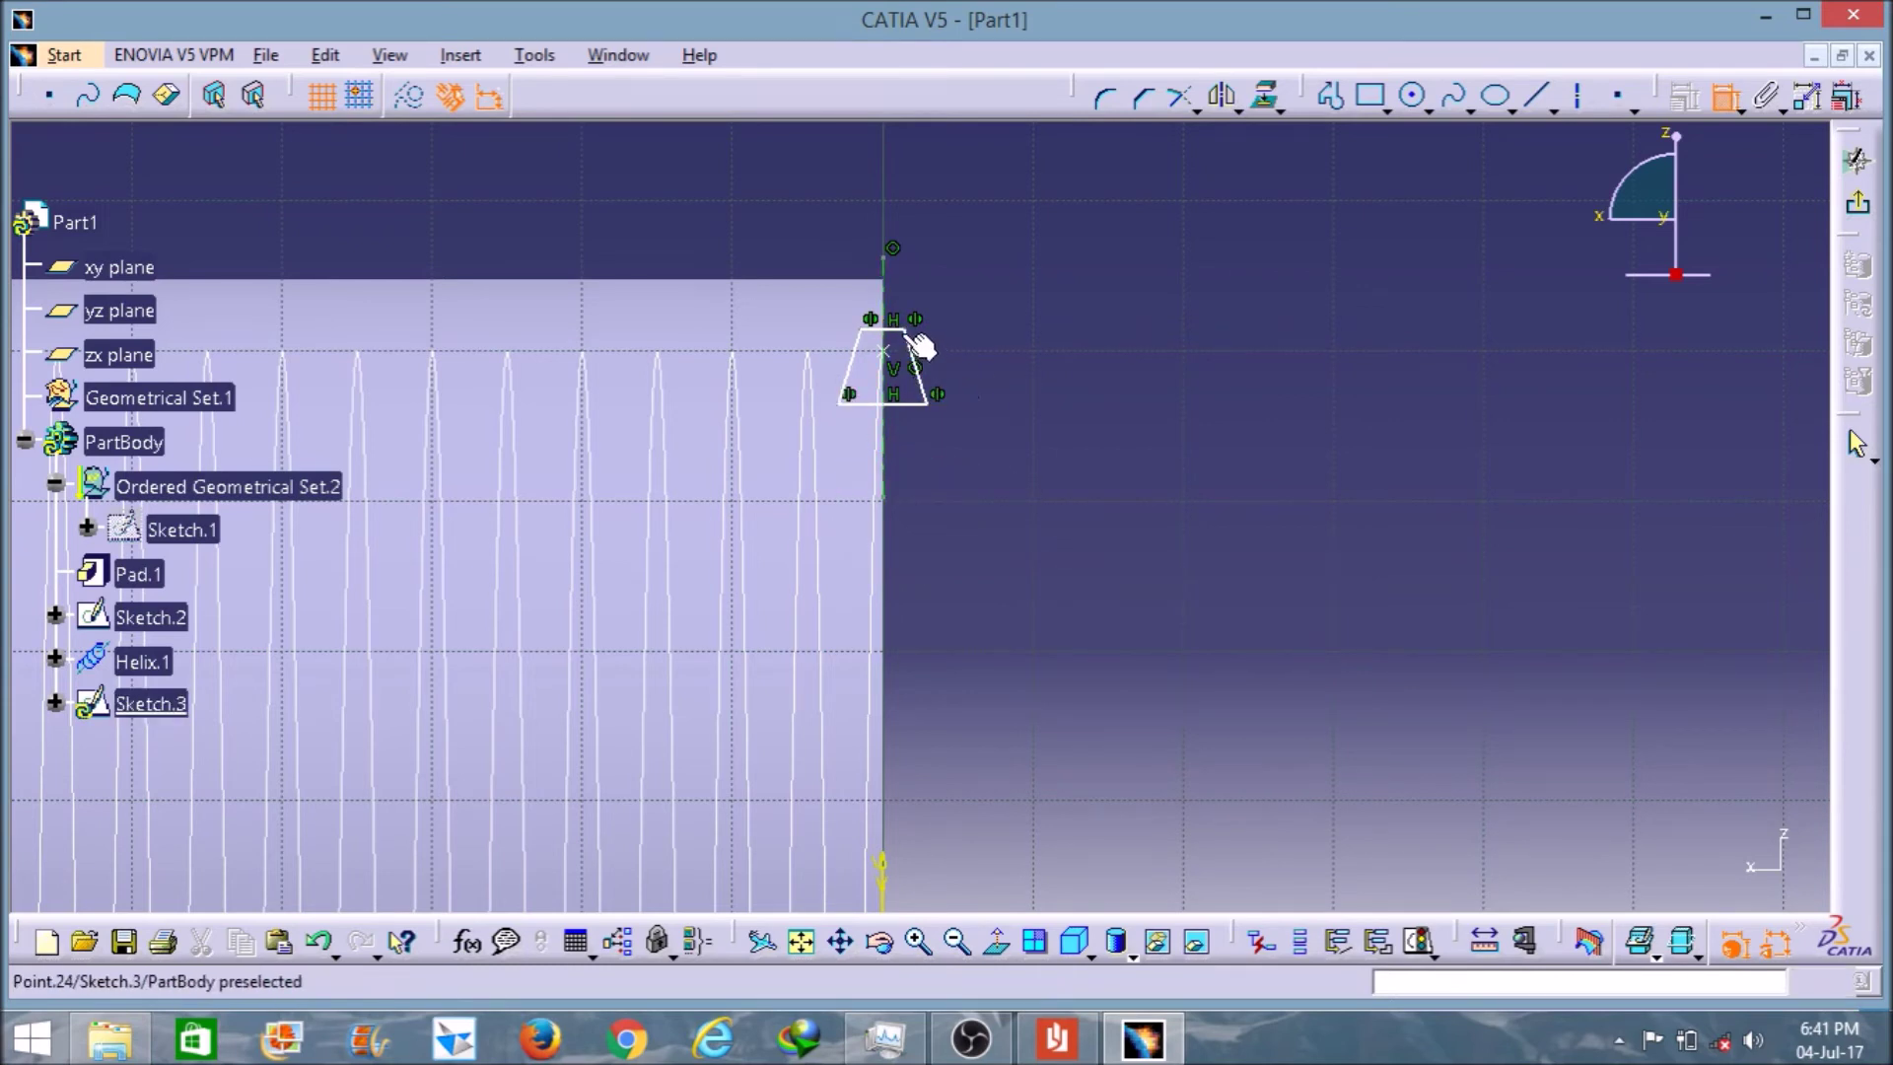
{"action": "left_click", "coordinate": [887, 329]}
- Dimension the trapezoid's top edge and set its length to 1.5 mm
{"action": "left_click", "coordinate": [1073, 259]}
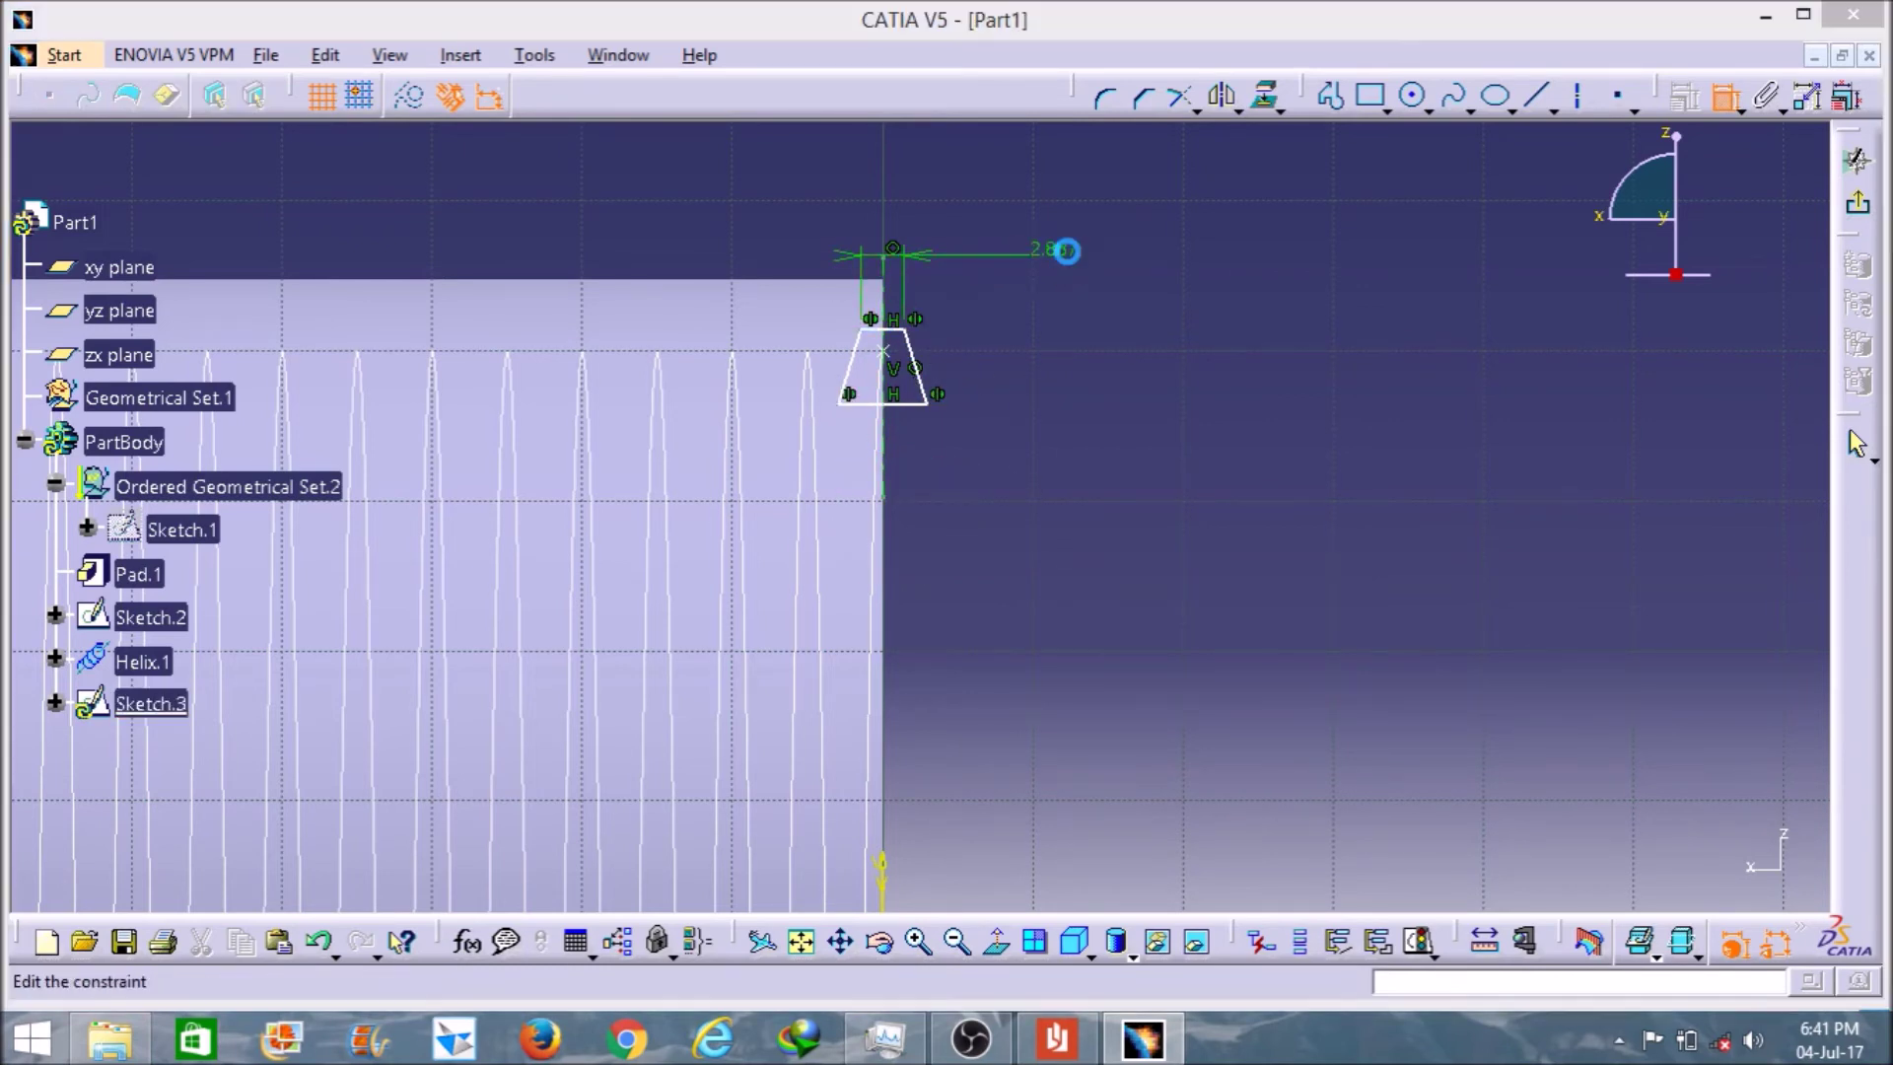
{"action": "double_click", "coordinate": [1062, 249]}
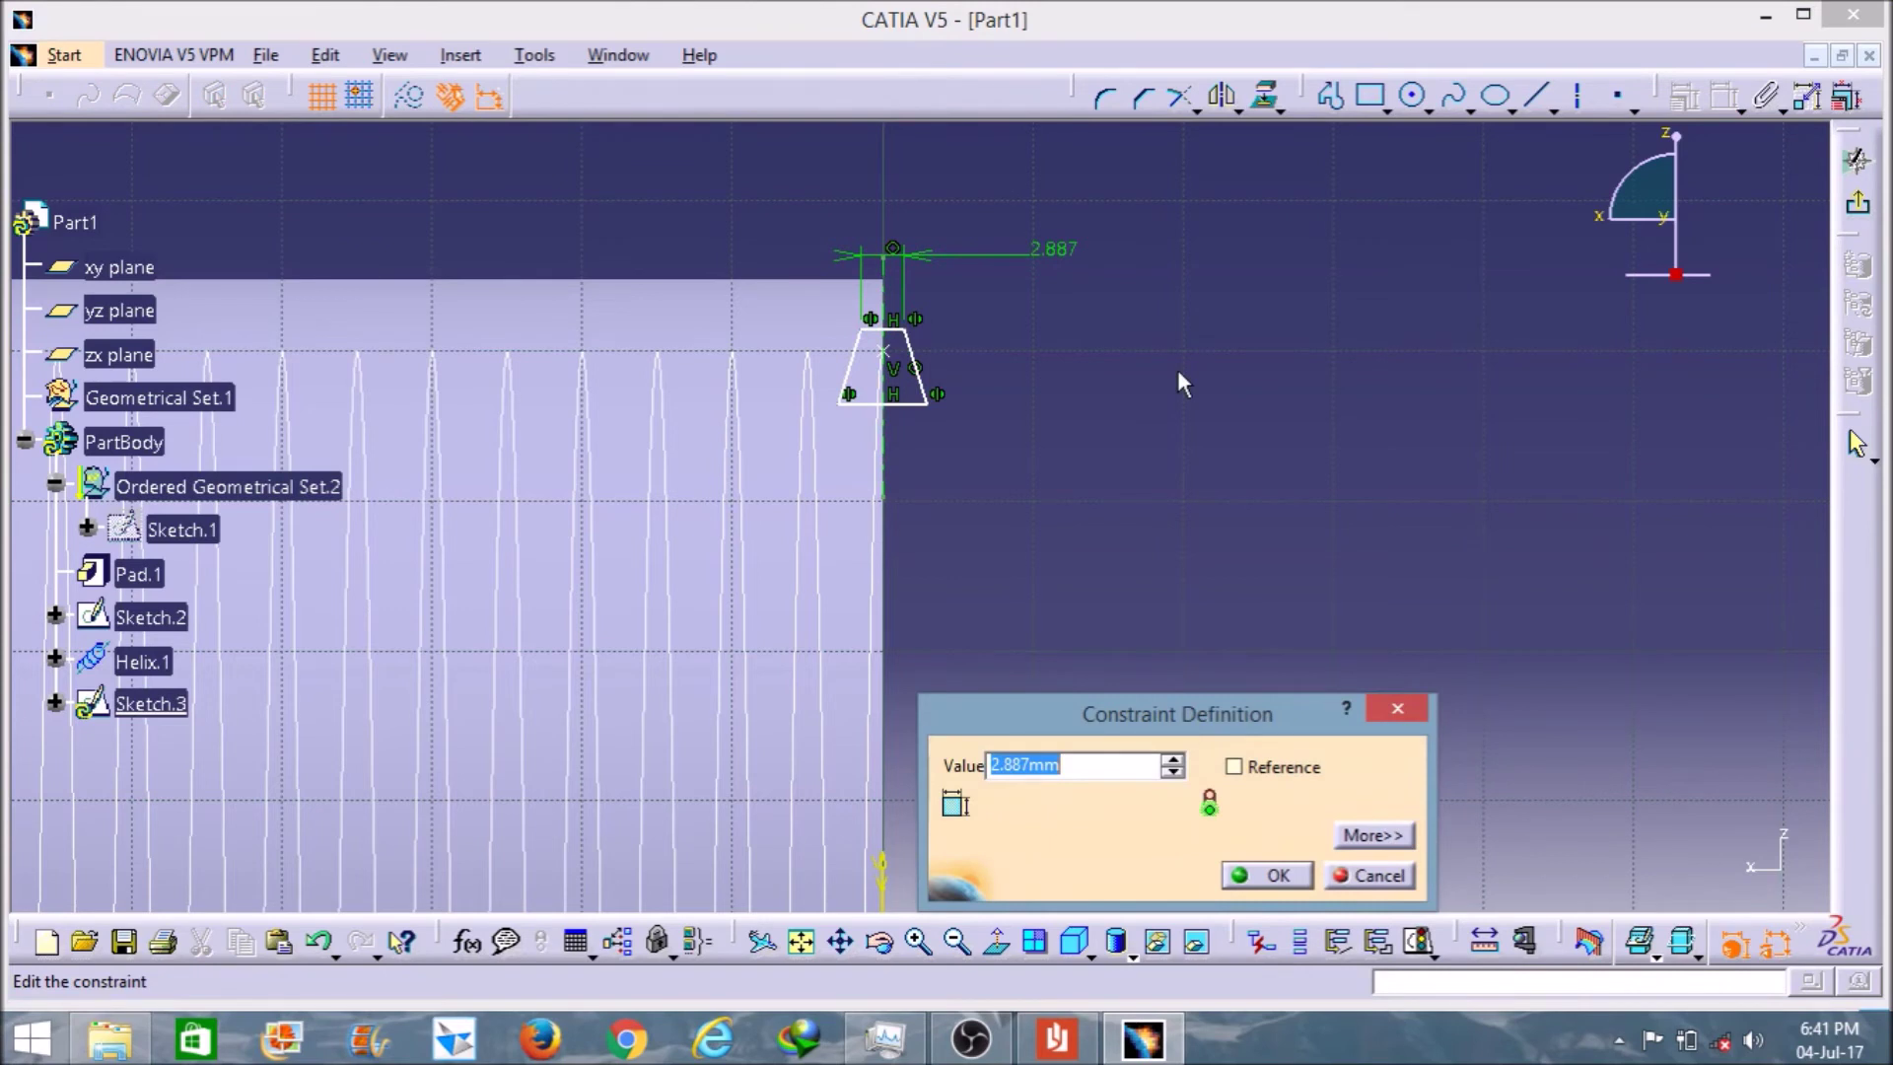
{"action": "type", "text": "1.5"}
{"action": "key", "text": "Return"}
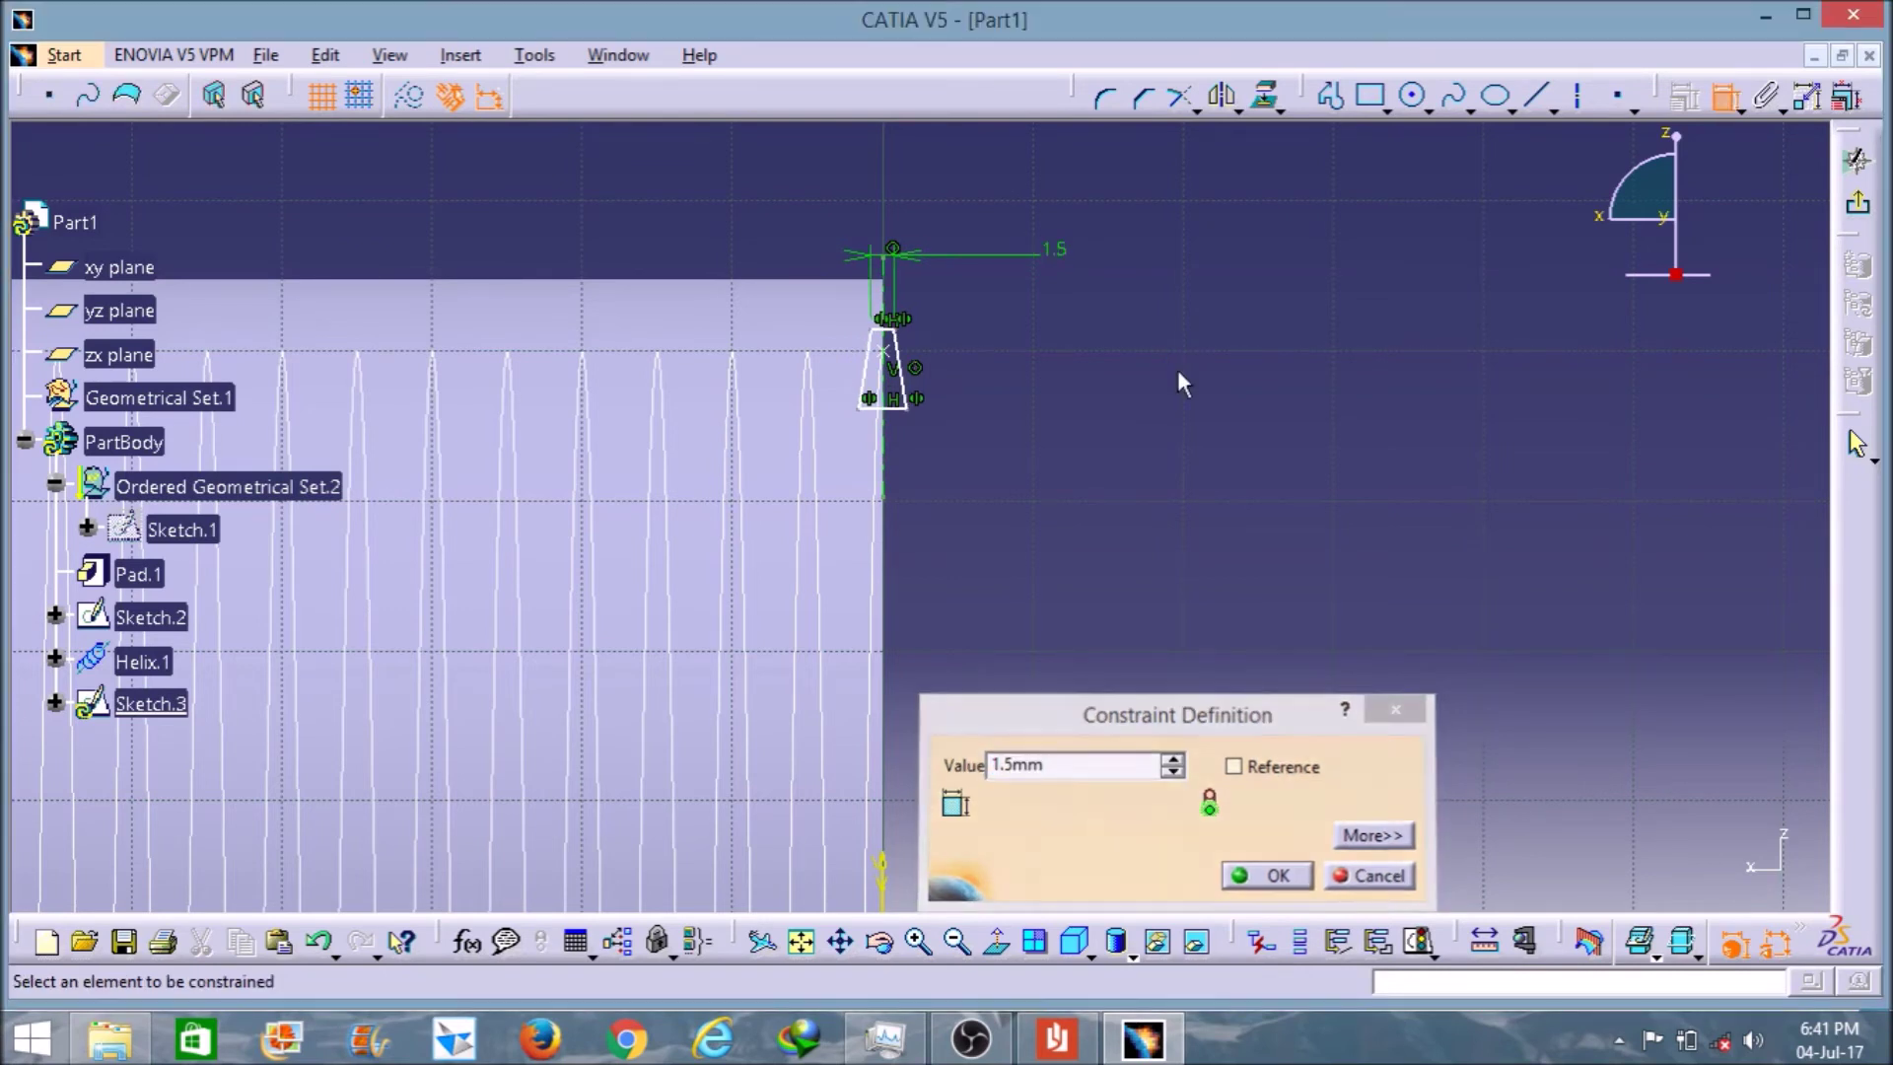
- Dimension the trapezoid's bottom line, entering 3 as its width
{"action": "left_click", "coordinate": [900, 405]}
{"action": "left_click", "coordinate": [1047, 436]}
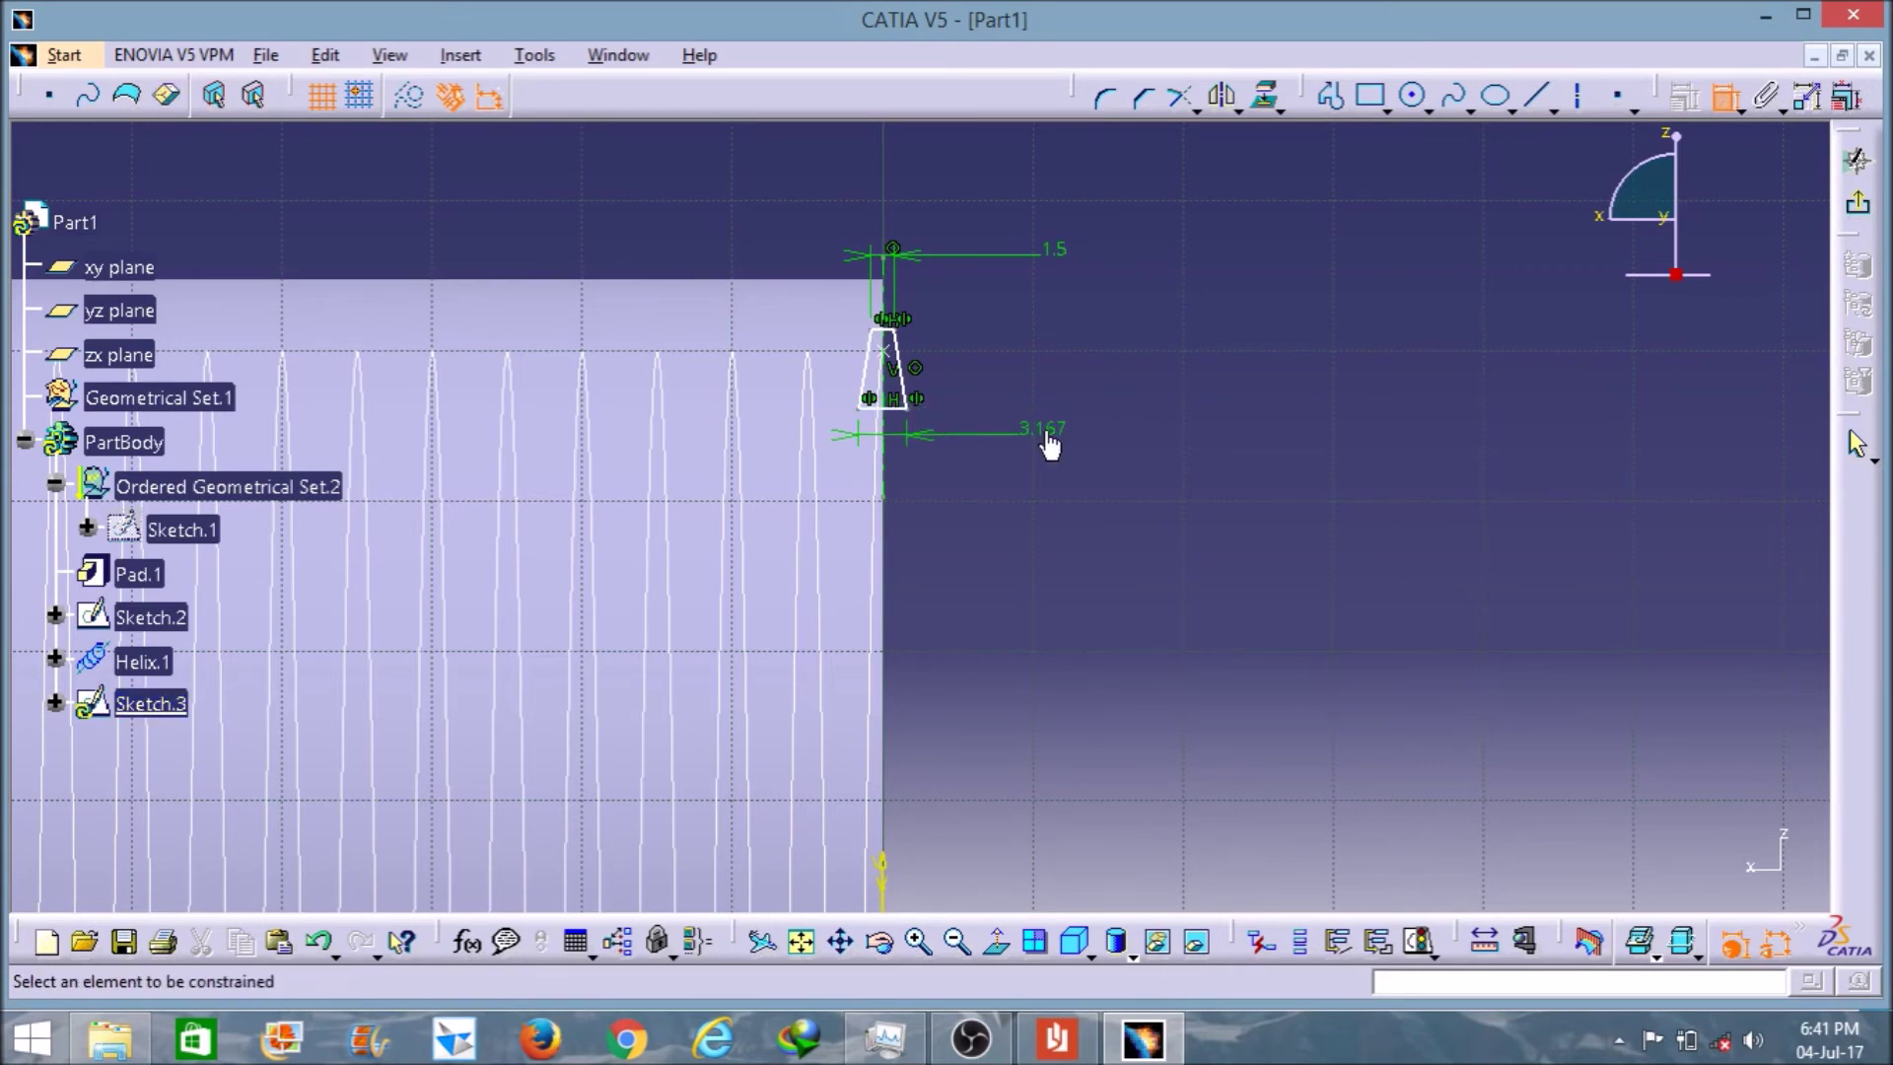
{"action": "double_click", "coordinate": [1047, 436]}
{"action": "type", "text": "3"}
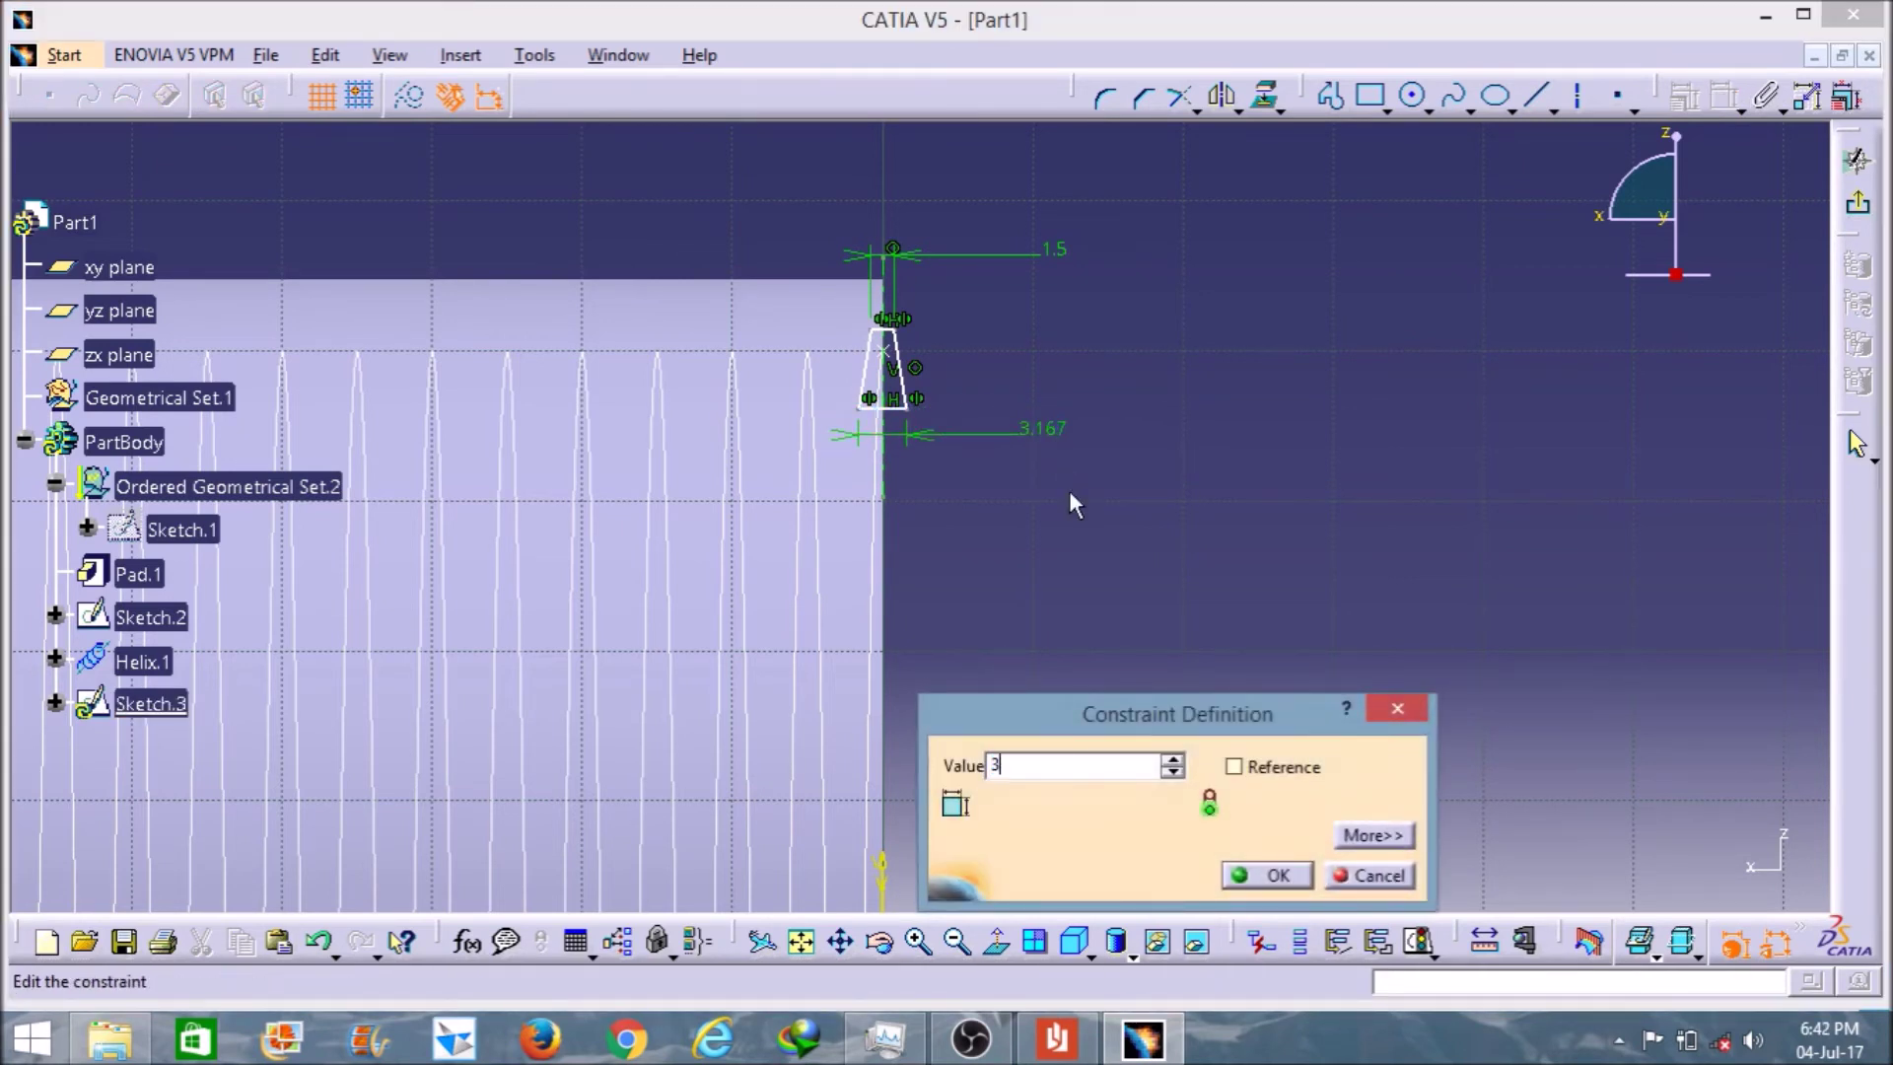
{"action": "key", "text": "Return"}
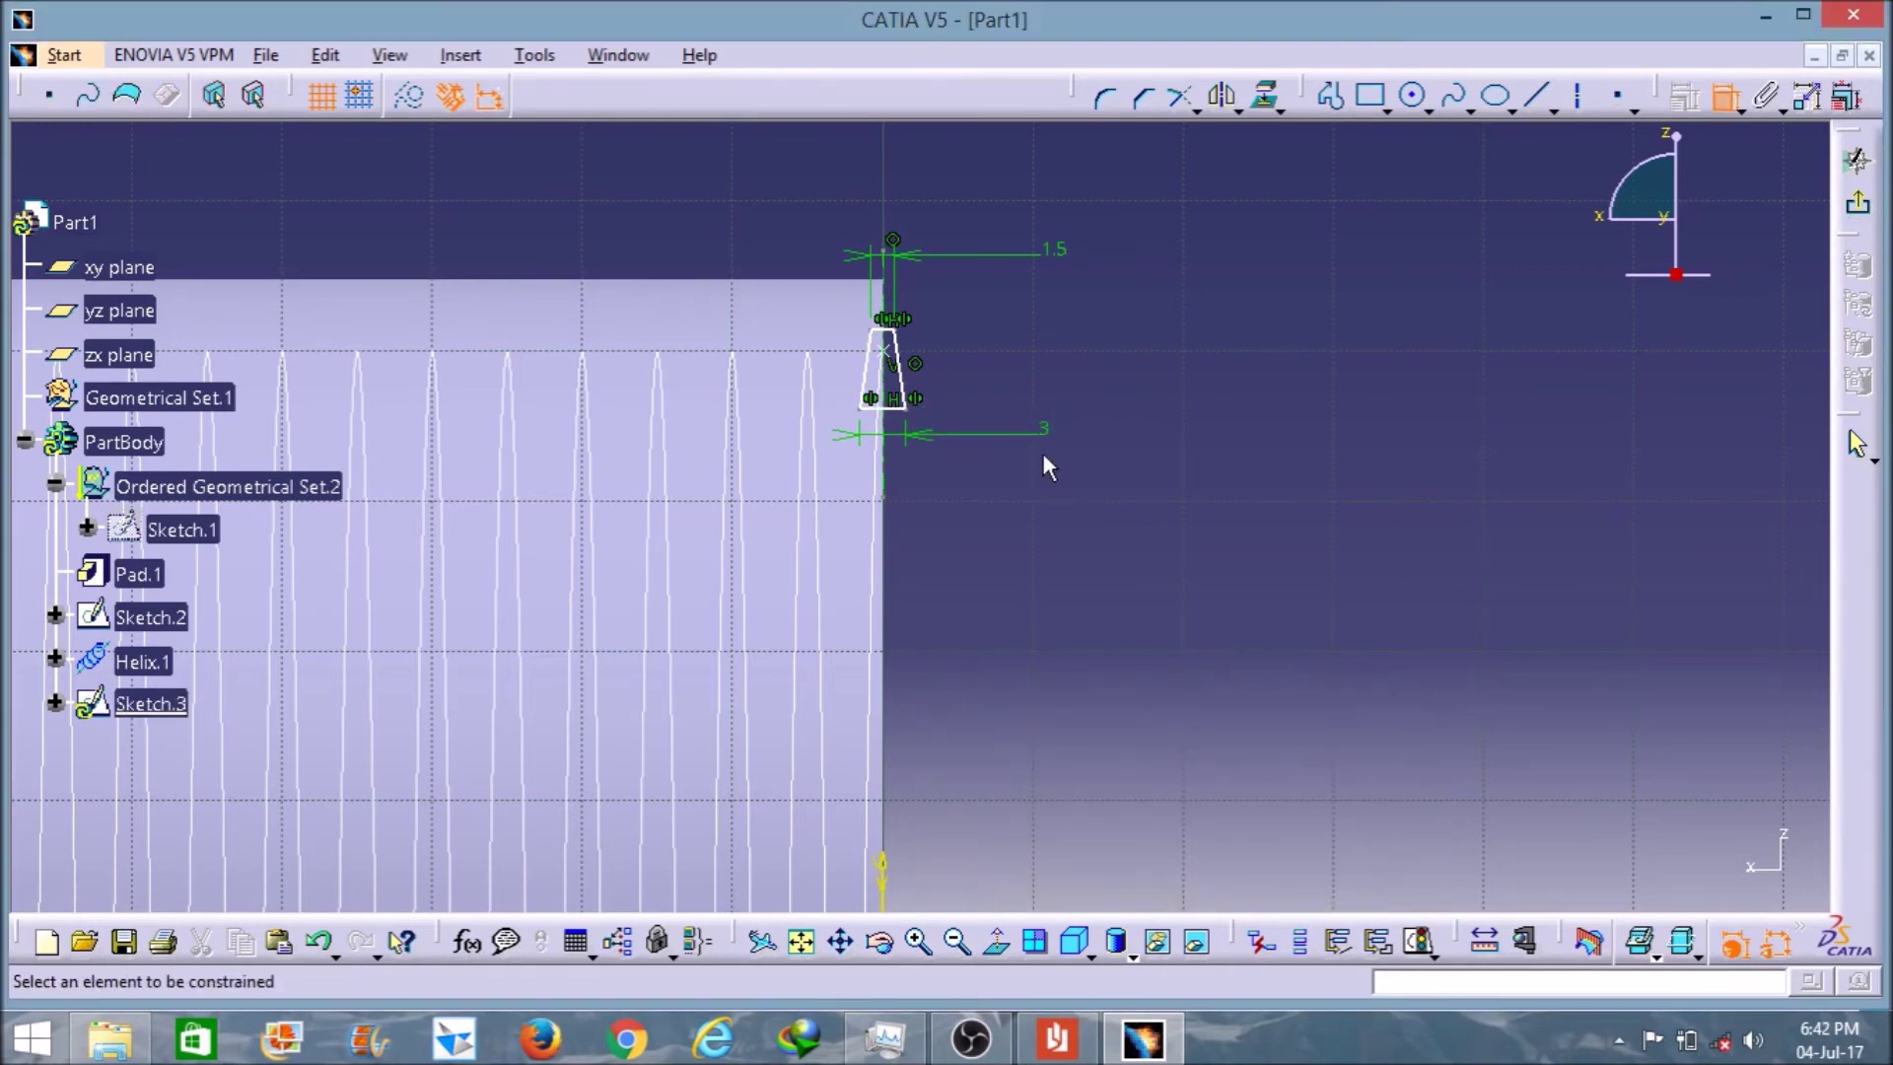
- Dimension the profile's height and set it to 1.5 mm
{"action": "left_click", "coordinate": [897, 357]}
{"action": "left_click", "coordinate": [899, 361]}
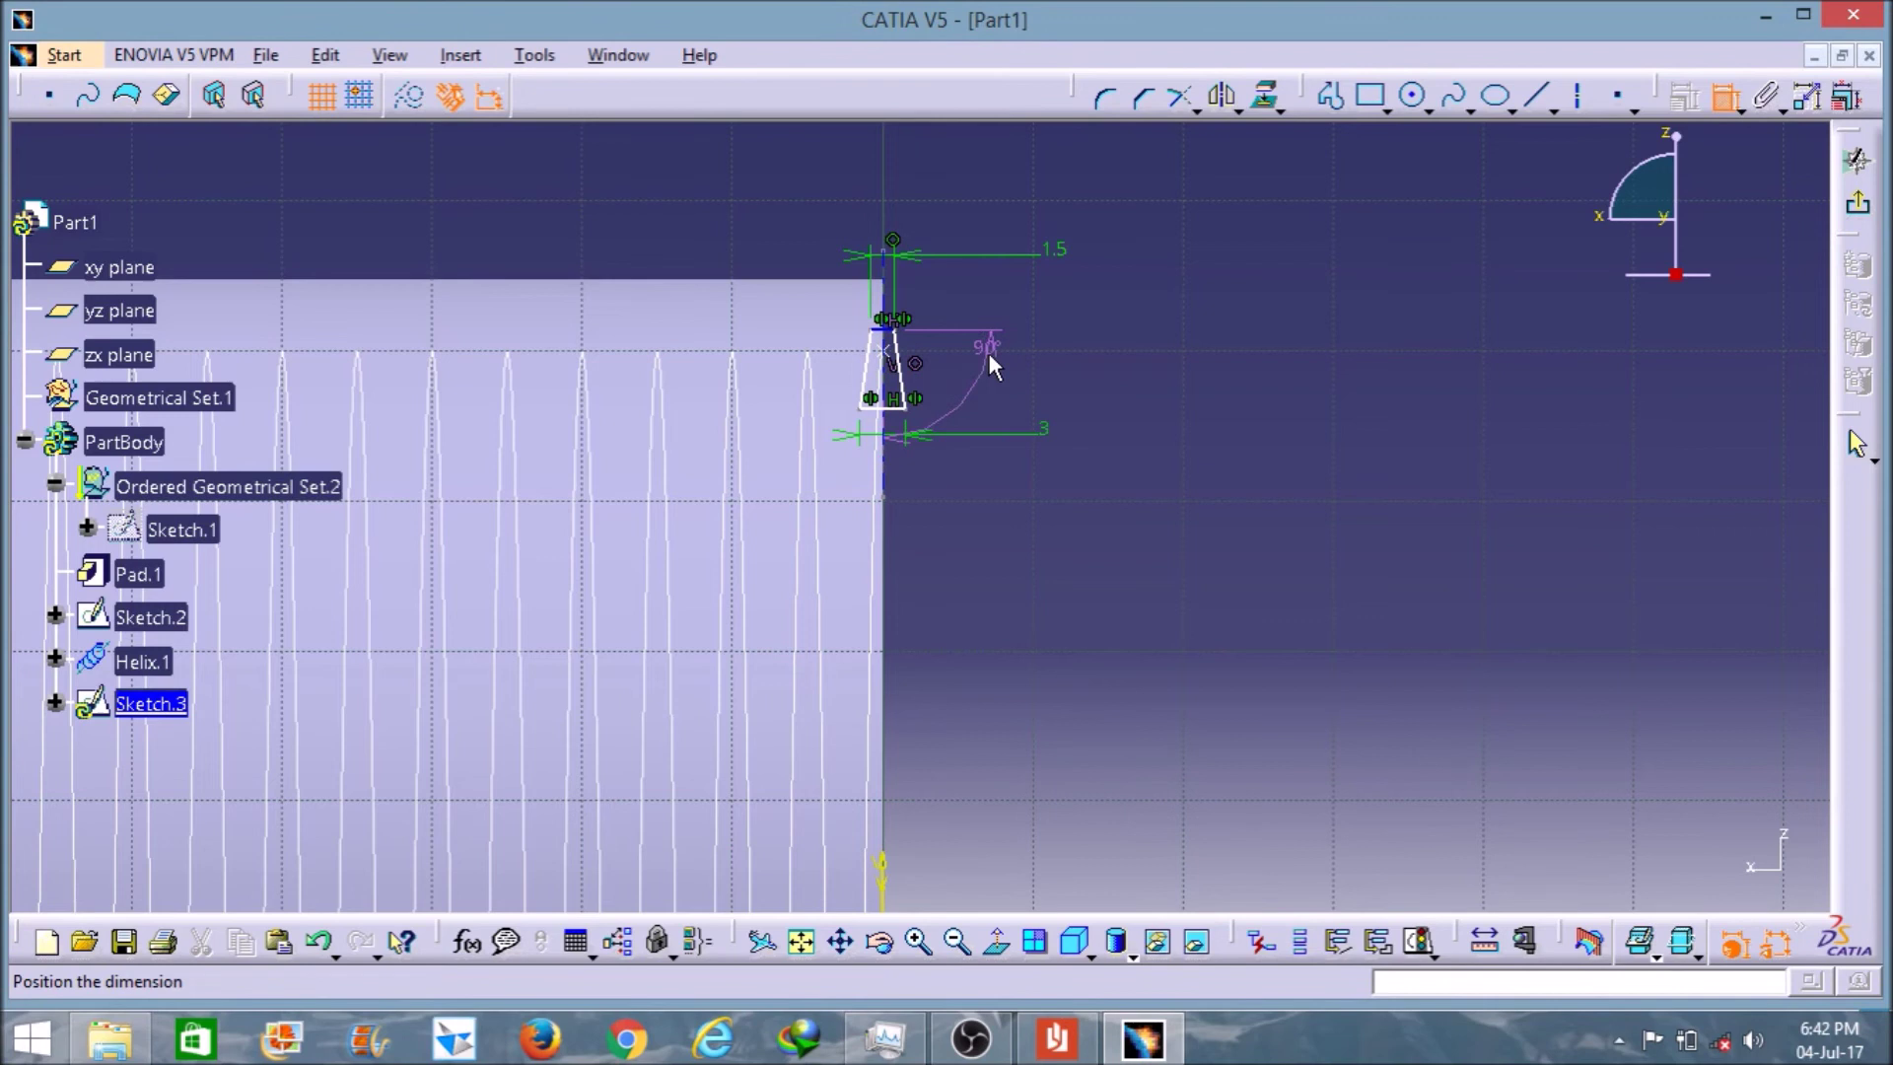
{"action": "left_click", "coordinate": [1723, 99]}
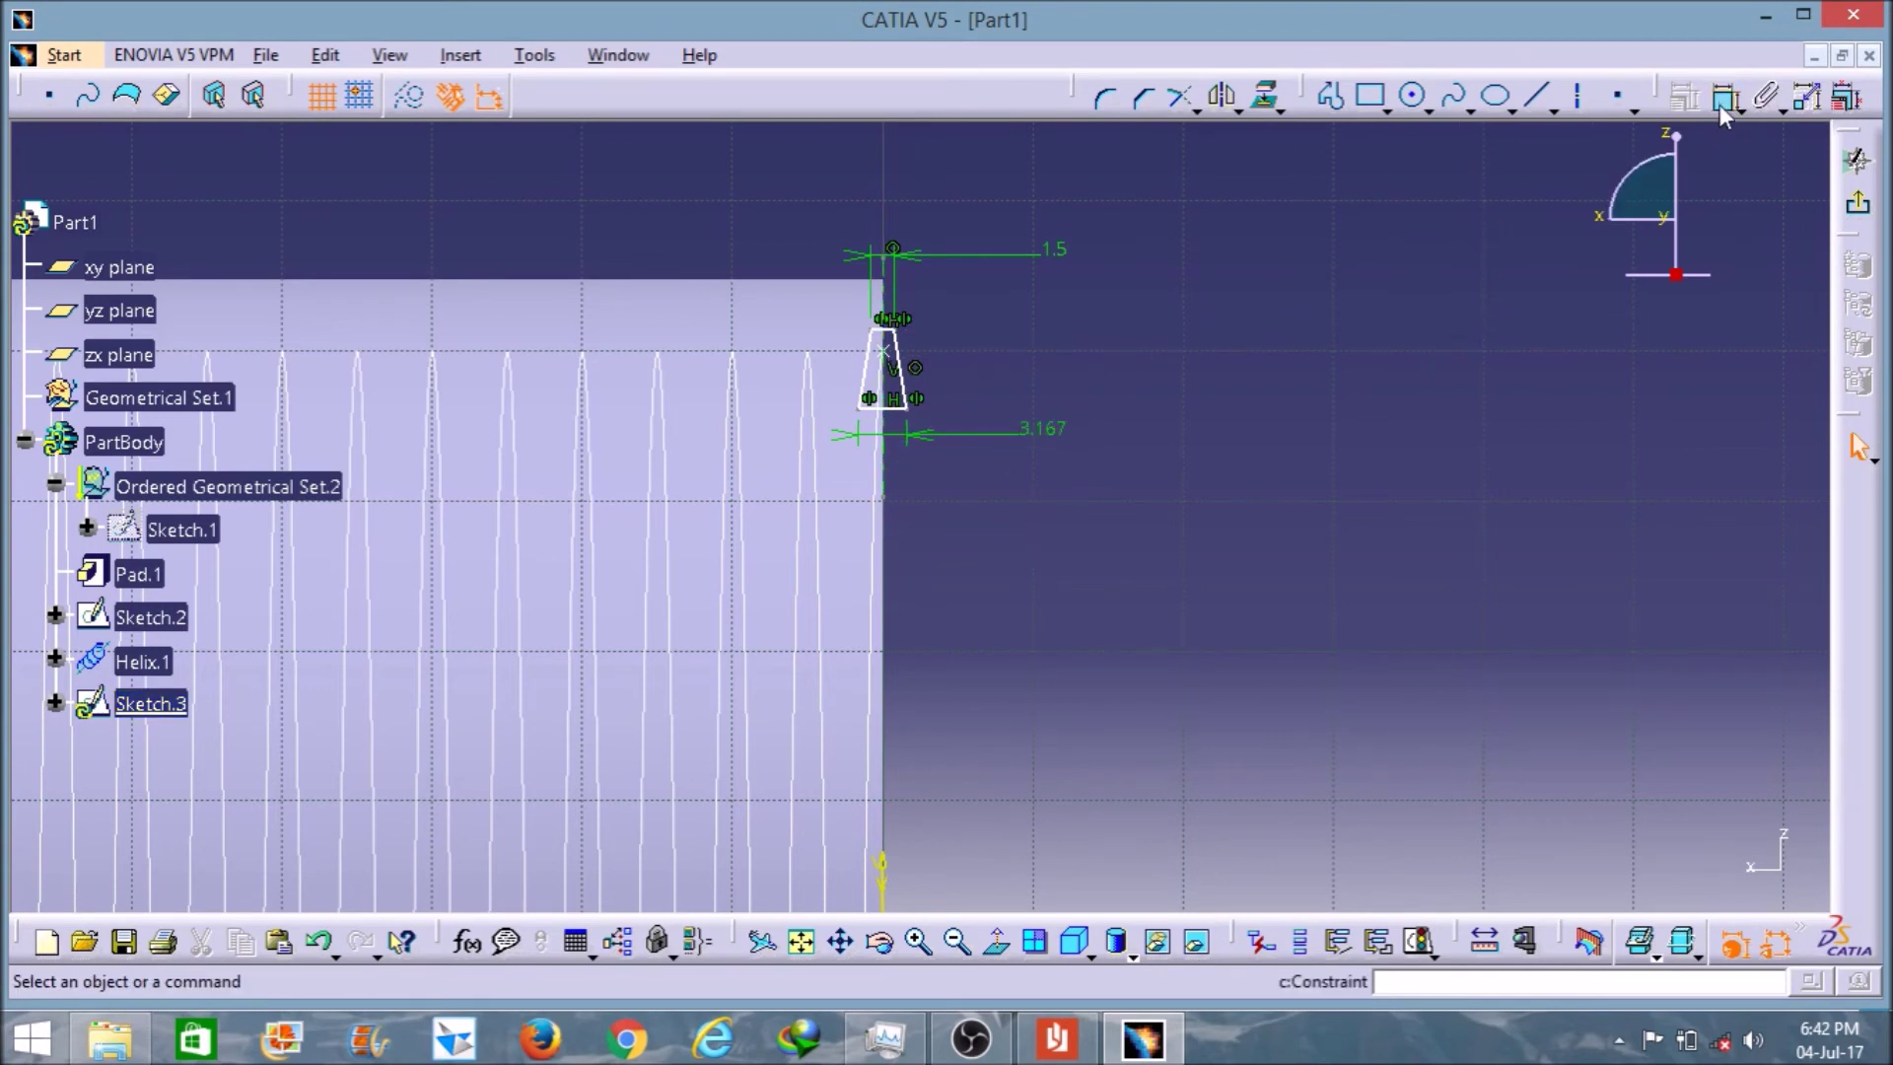
{"action": "left_click", "coordinate": [1720, 105]}
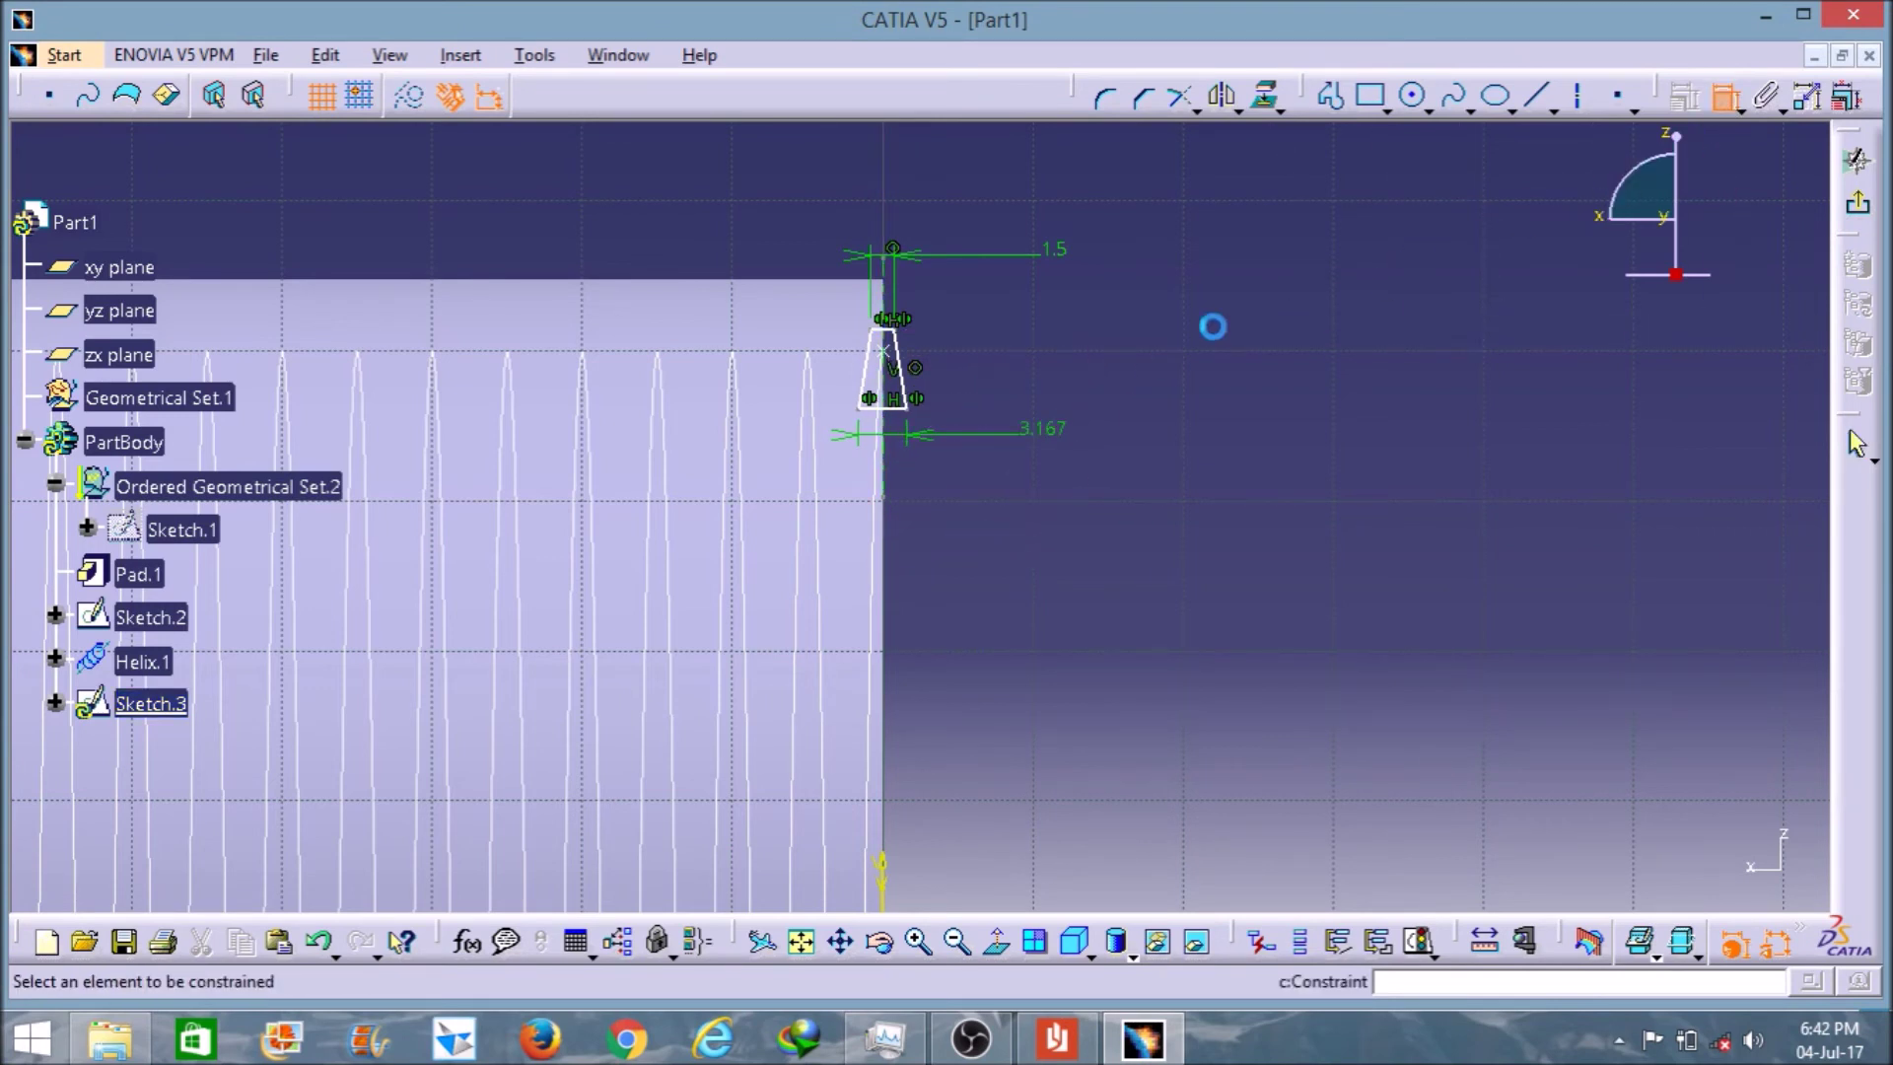
{"action": "left_click", "coordinate": [901, 370]}
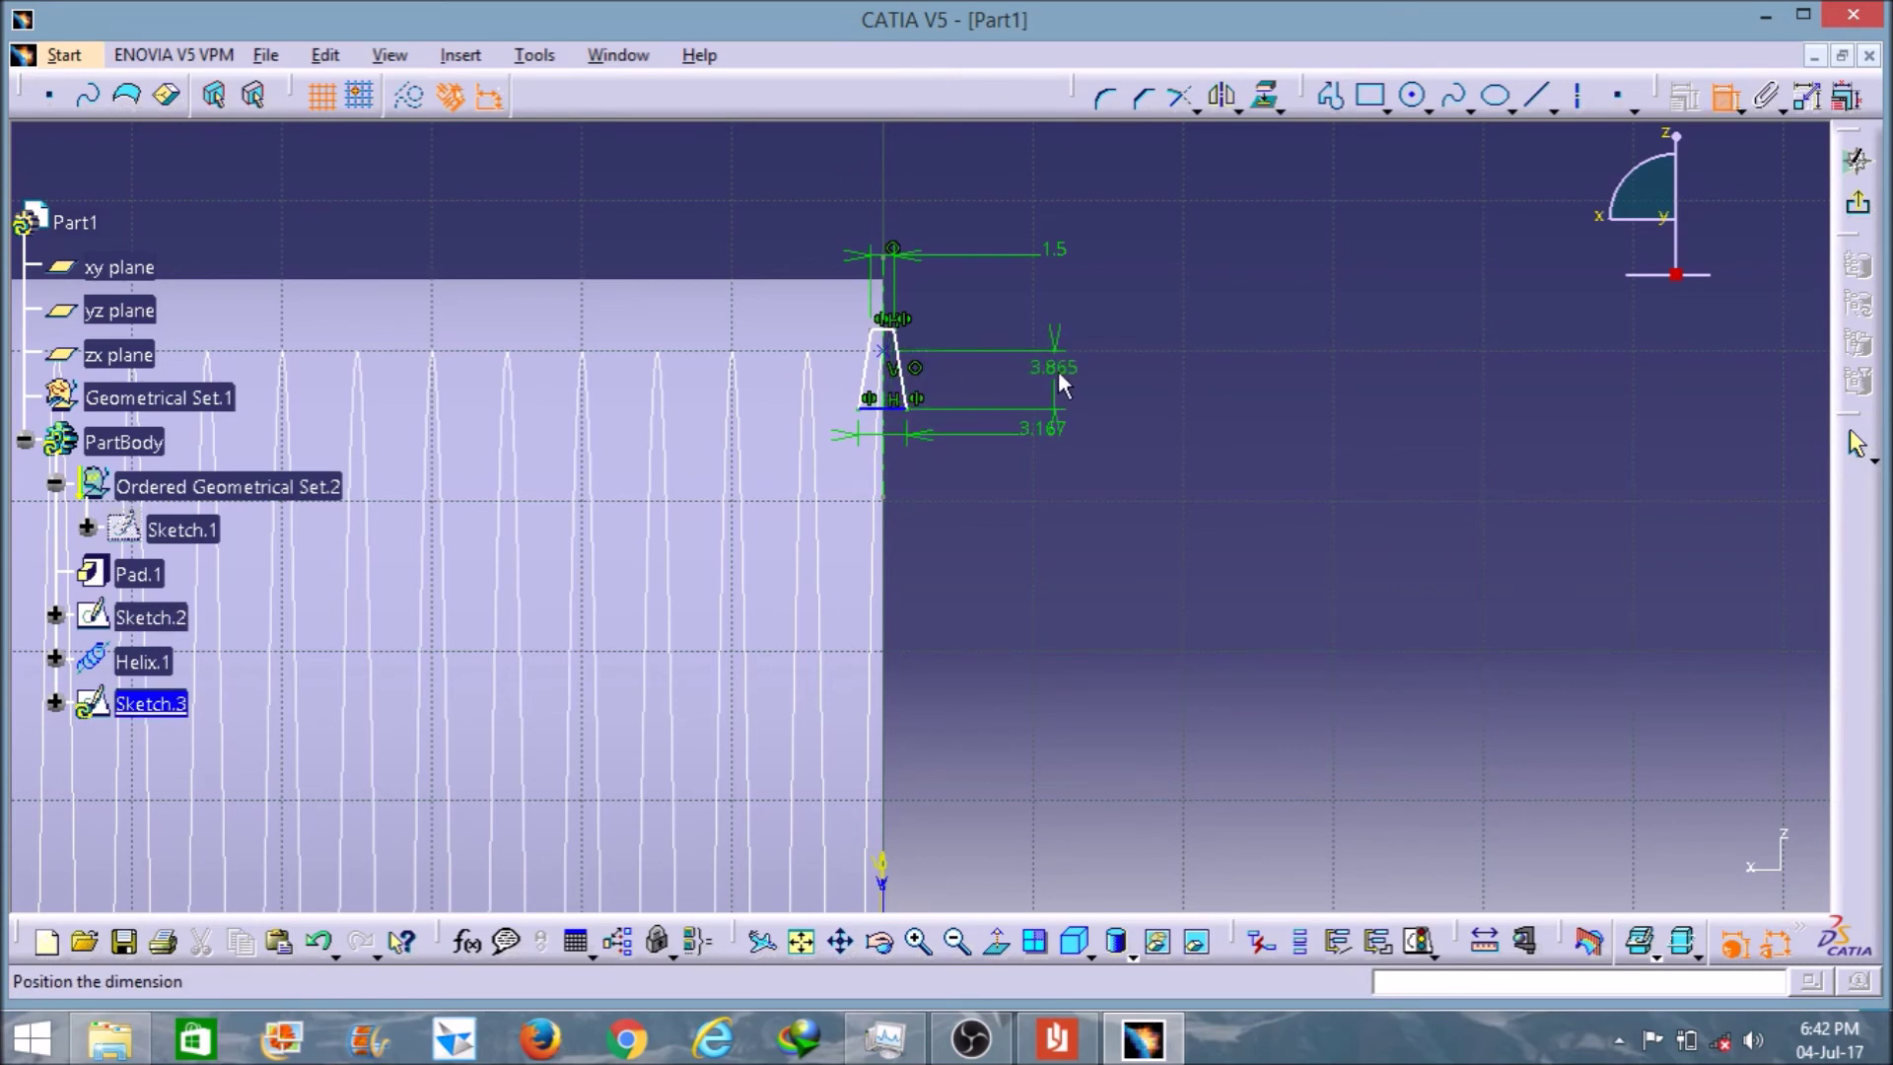
{"action": "left_click", "coordinate": [1061, 388]}
{"action": "double_click", "coordinate": [1060, 384]}
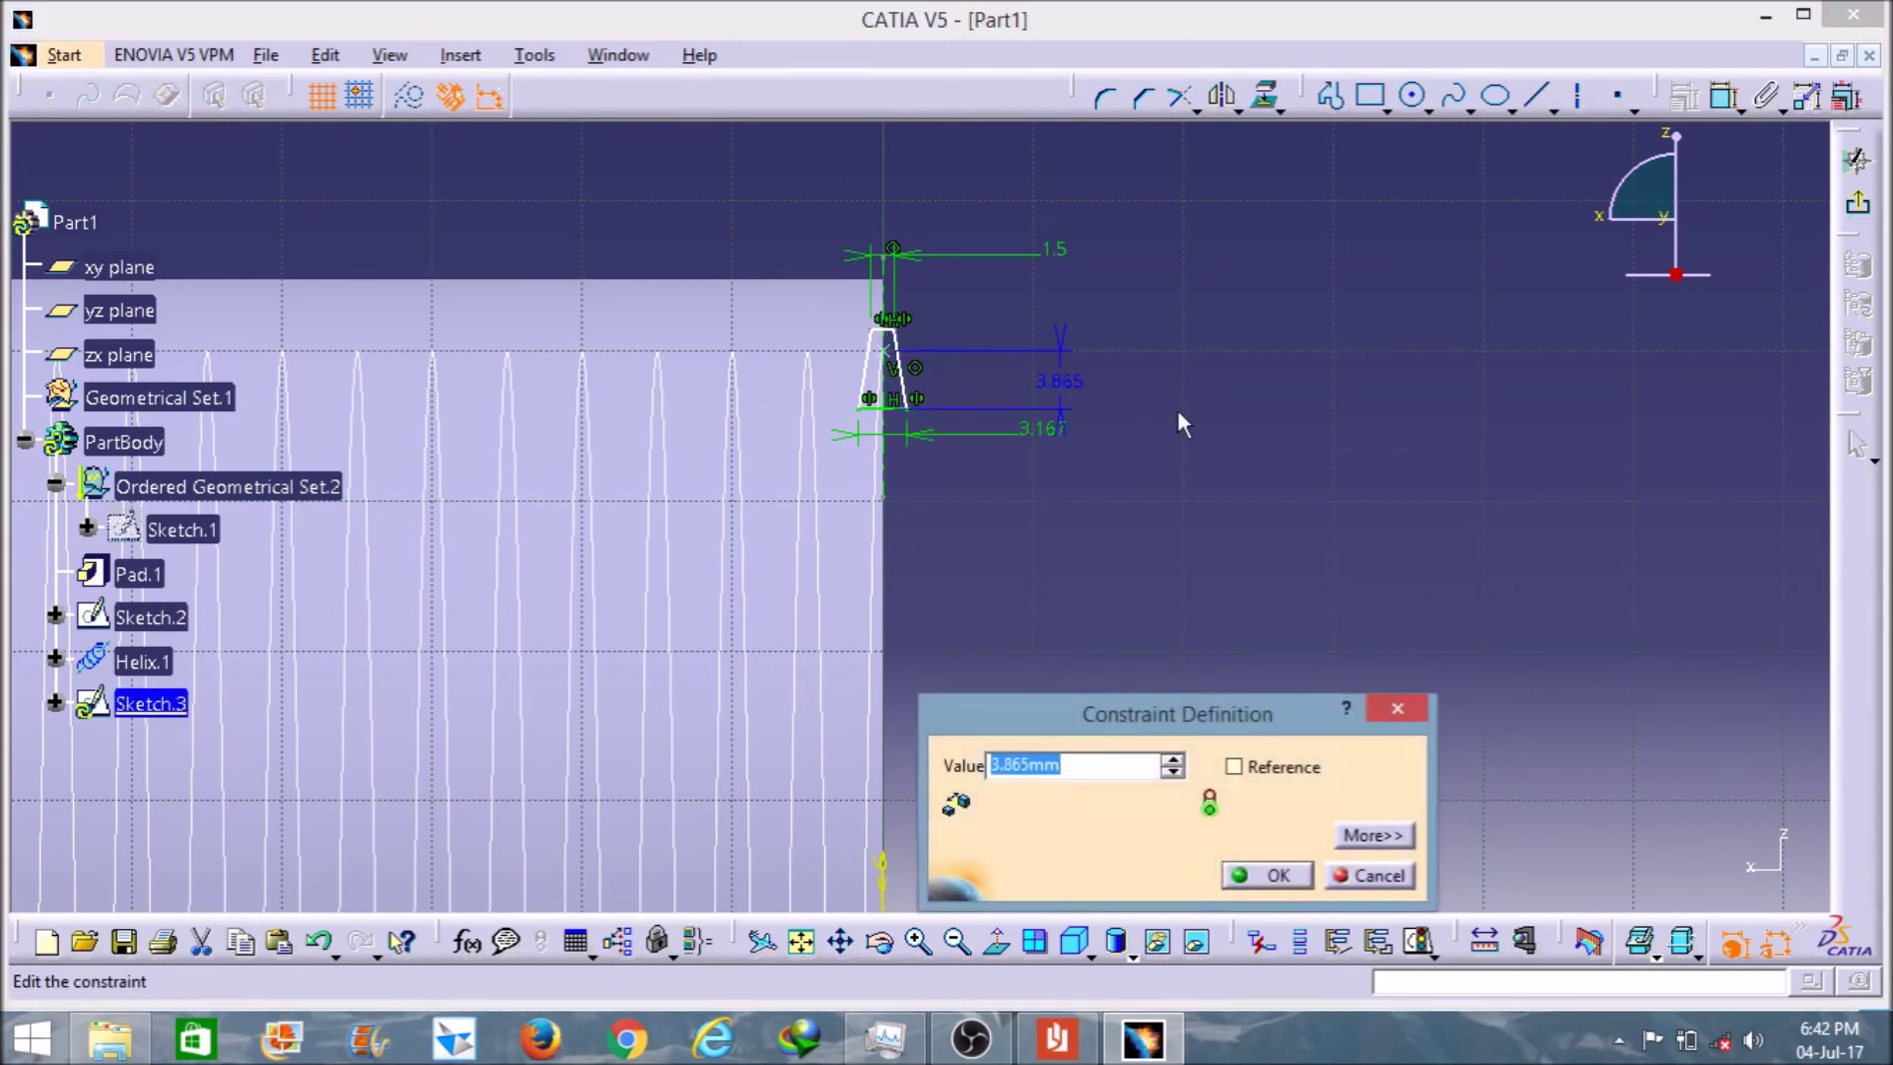
{"action": "type", "text": "1.5"}
{"action": "key", "text": "Return"}
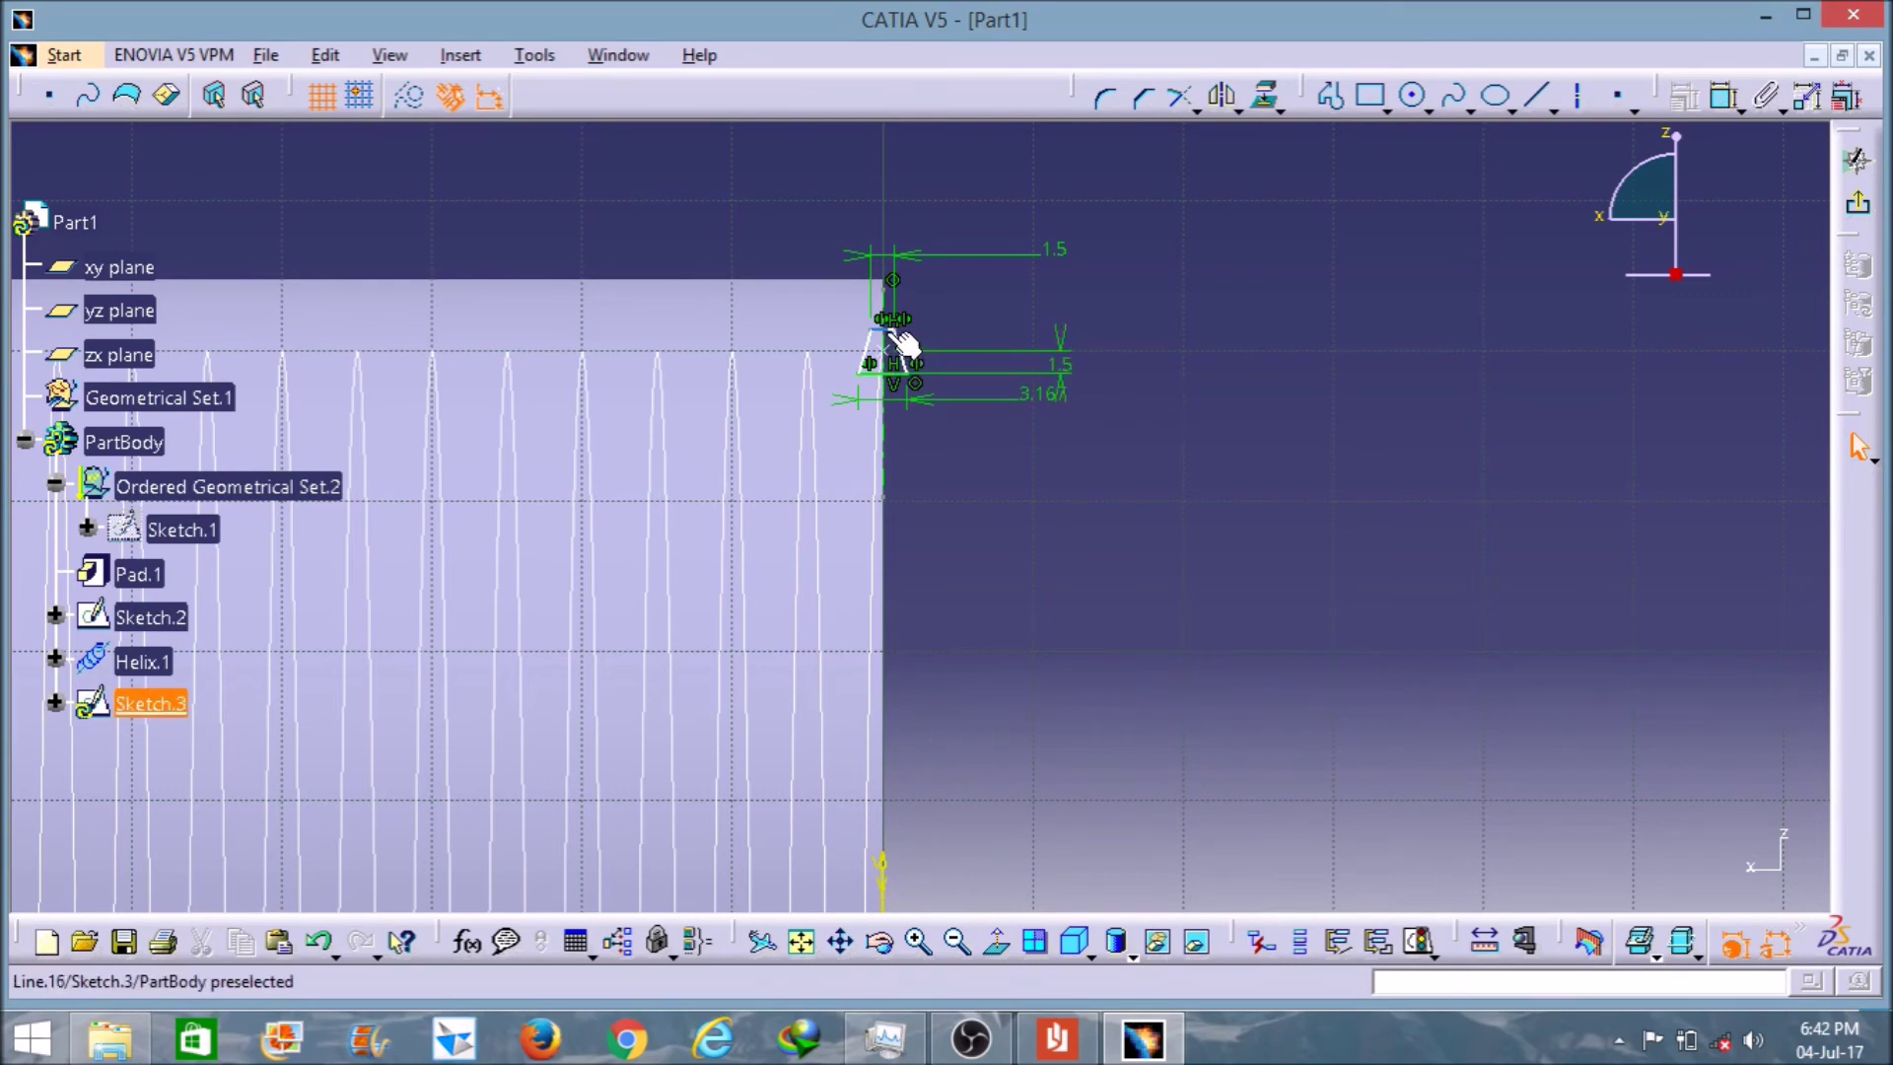
- Add a distance dimension between two profile elements and set it to 3 mm
{"action": "left_click", "coordinate": [1724, 95]}
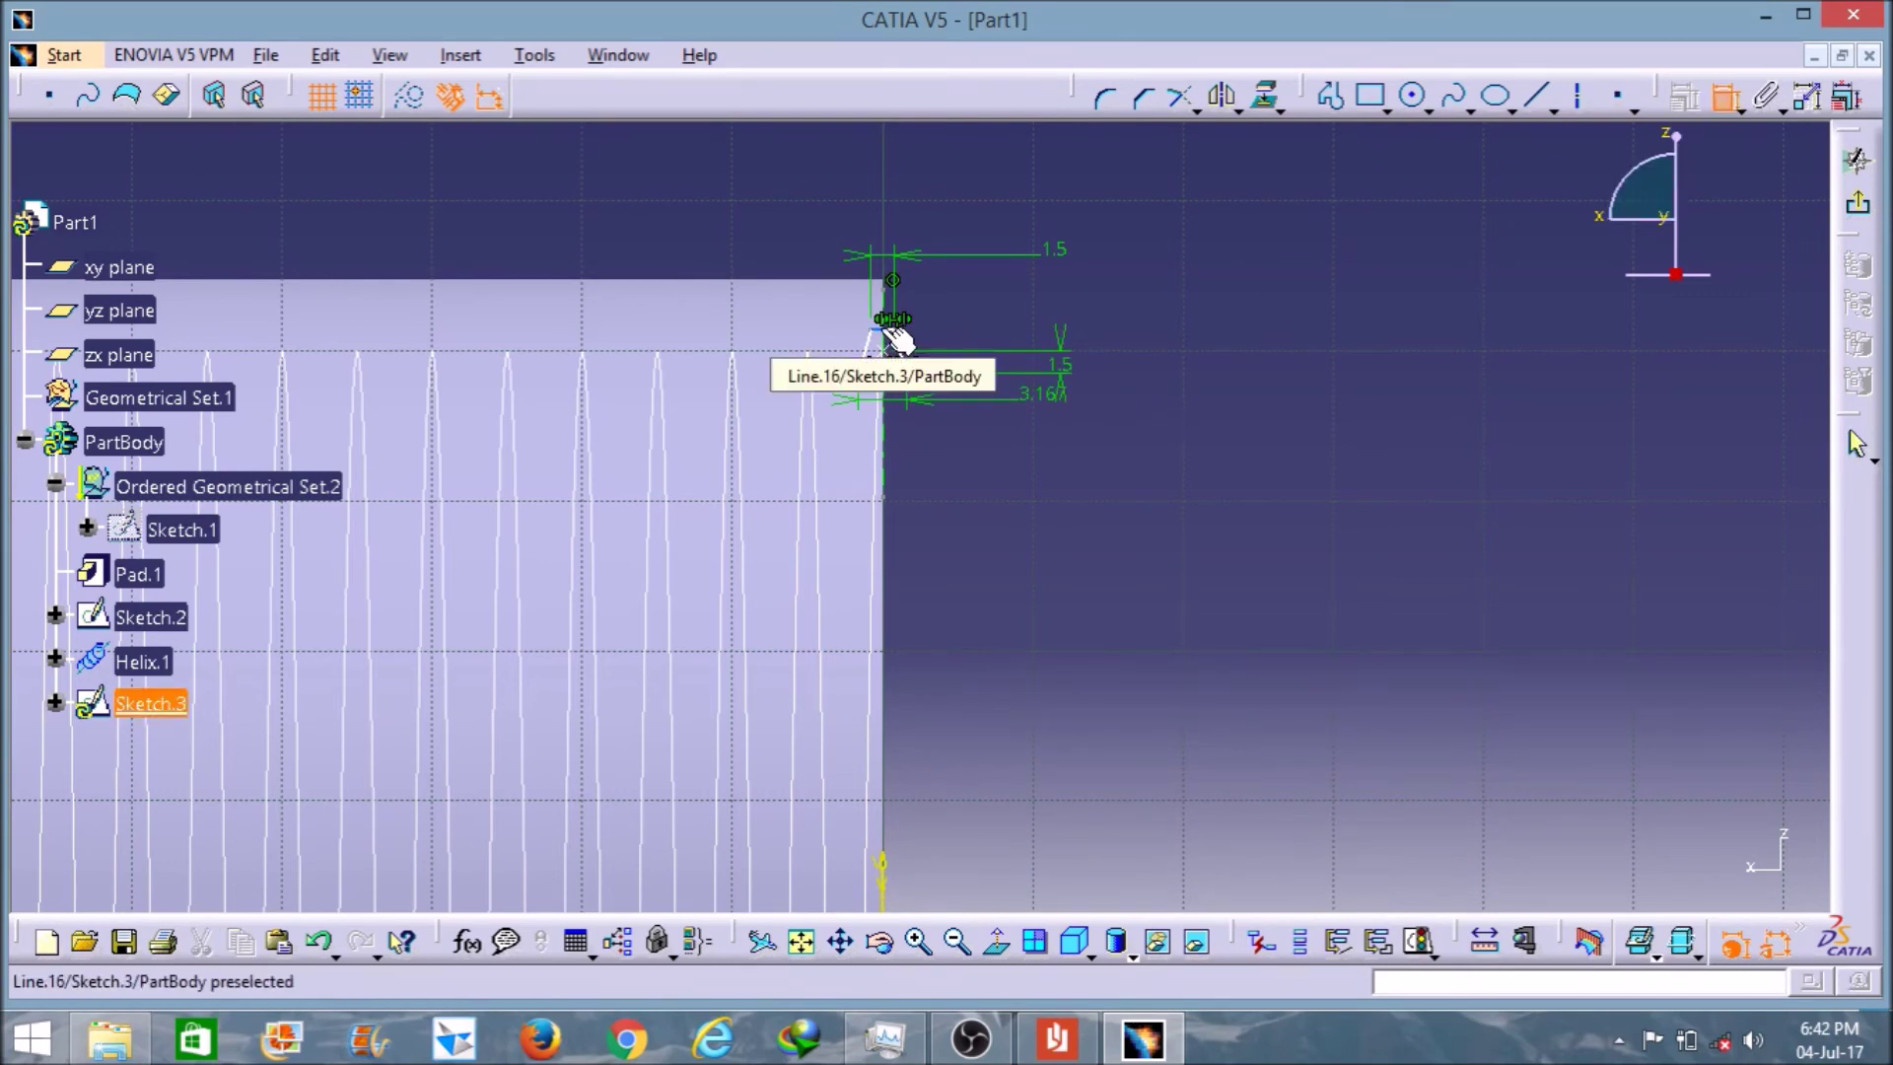
{"action": "left_click", "coordinate": [903, 379]}
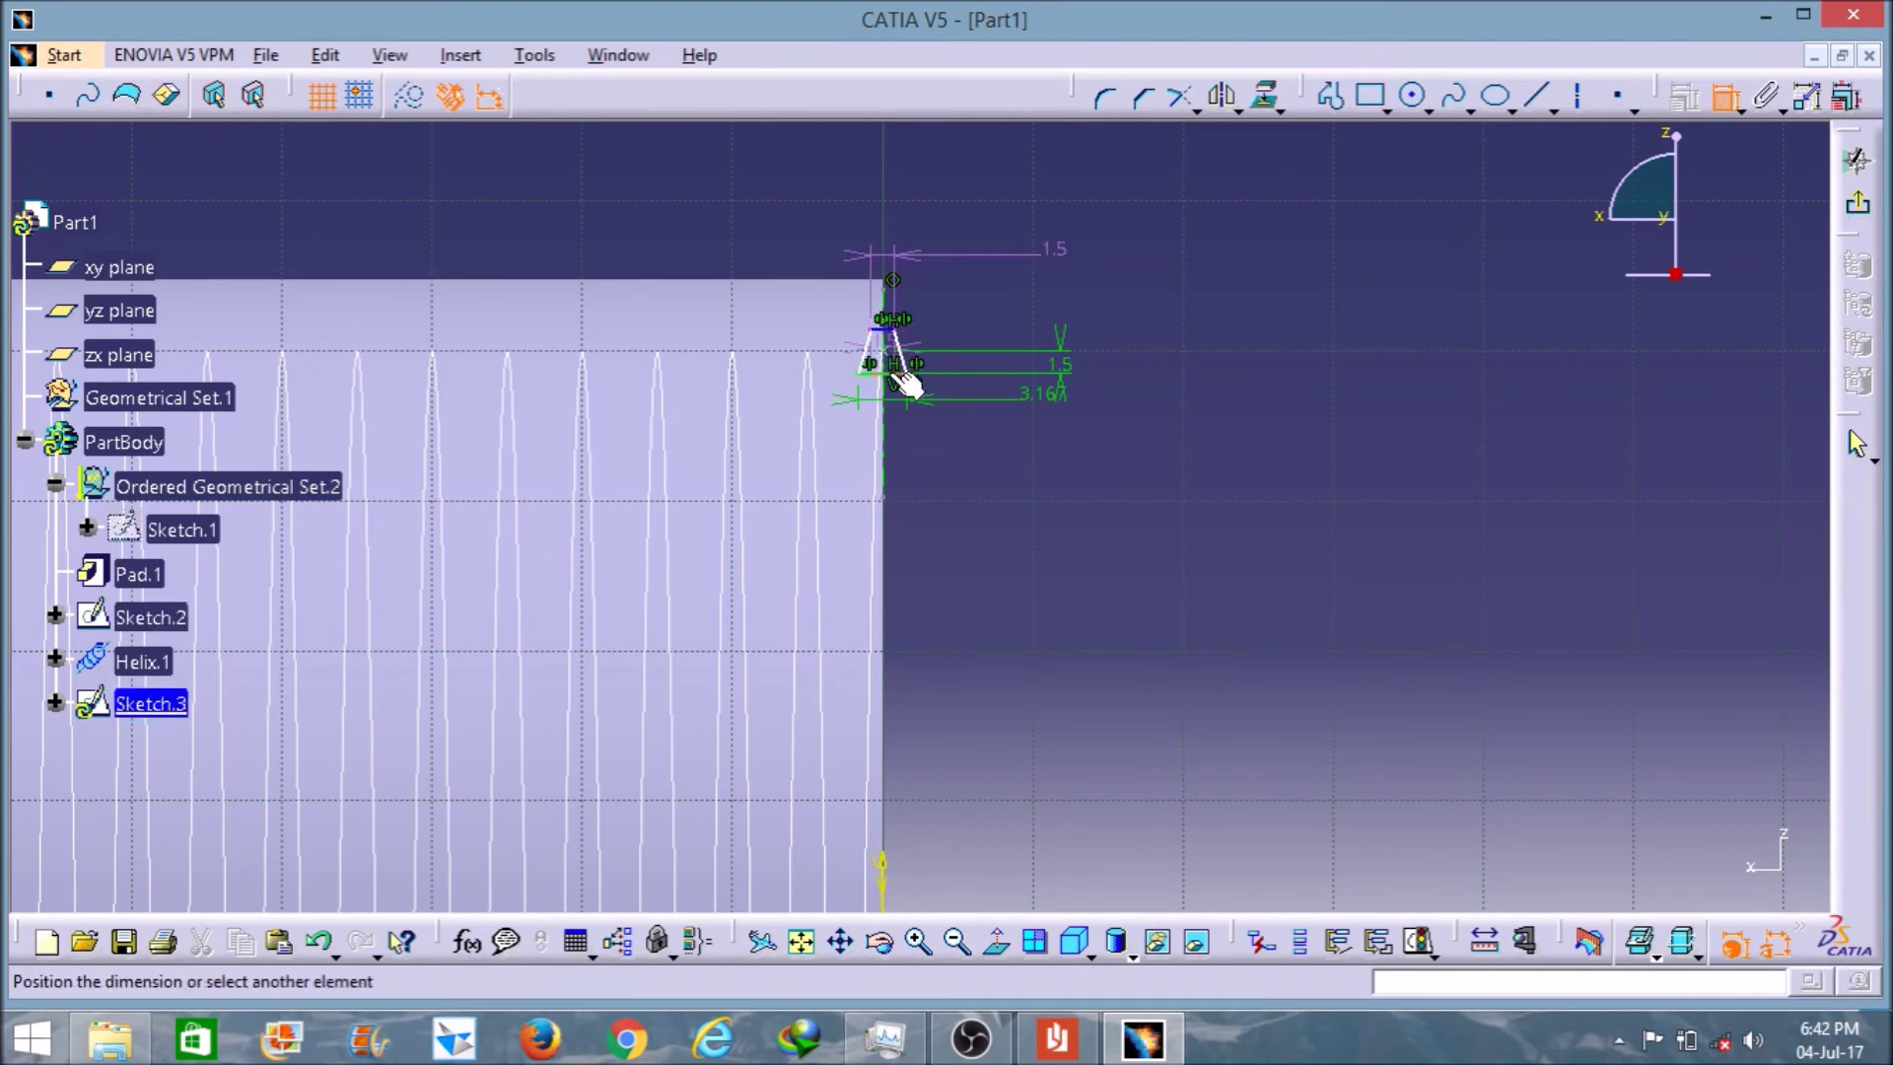
{"action": "left_click", "coordinate": [895, 335]}
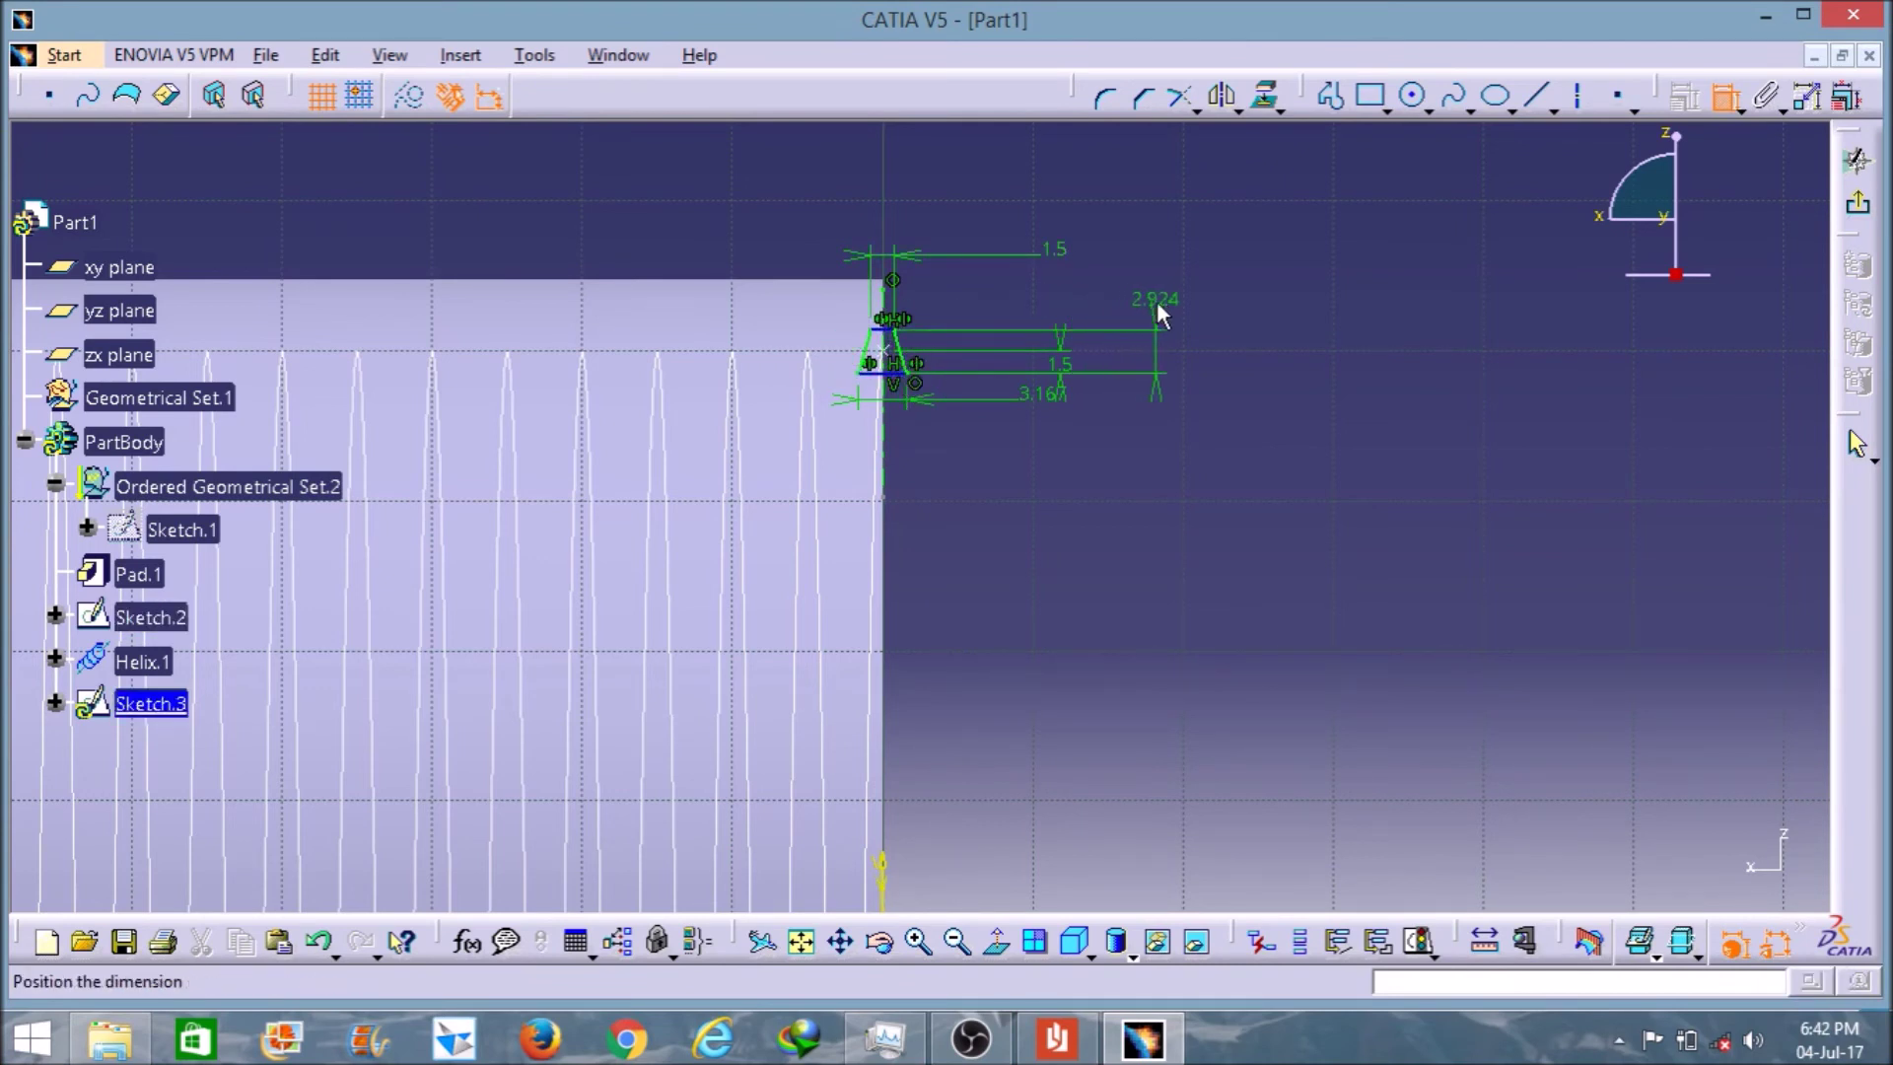
{"action": "left_click", "coordinate": [1198, 301]}
{"action": "double_click", "coordinate": [1204, 300]}
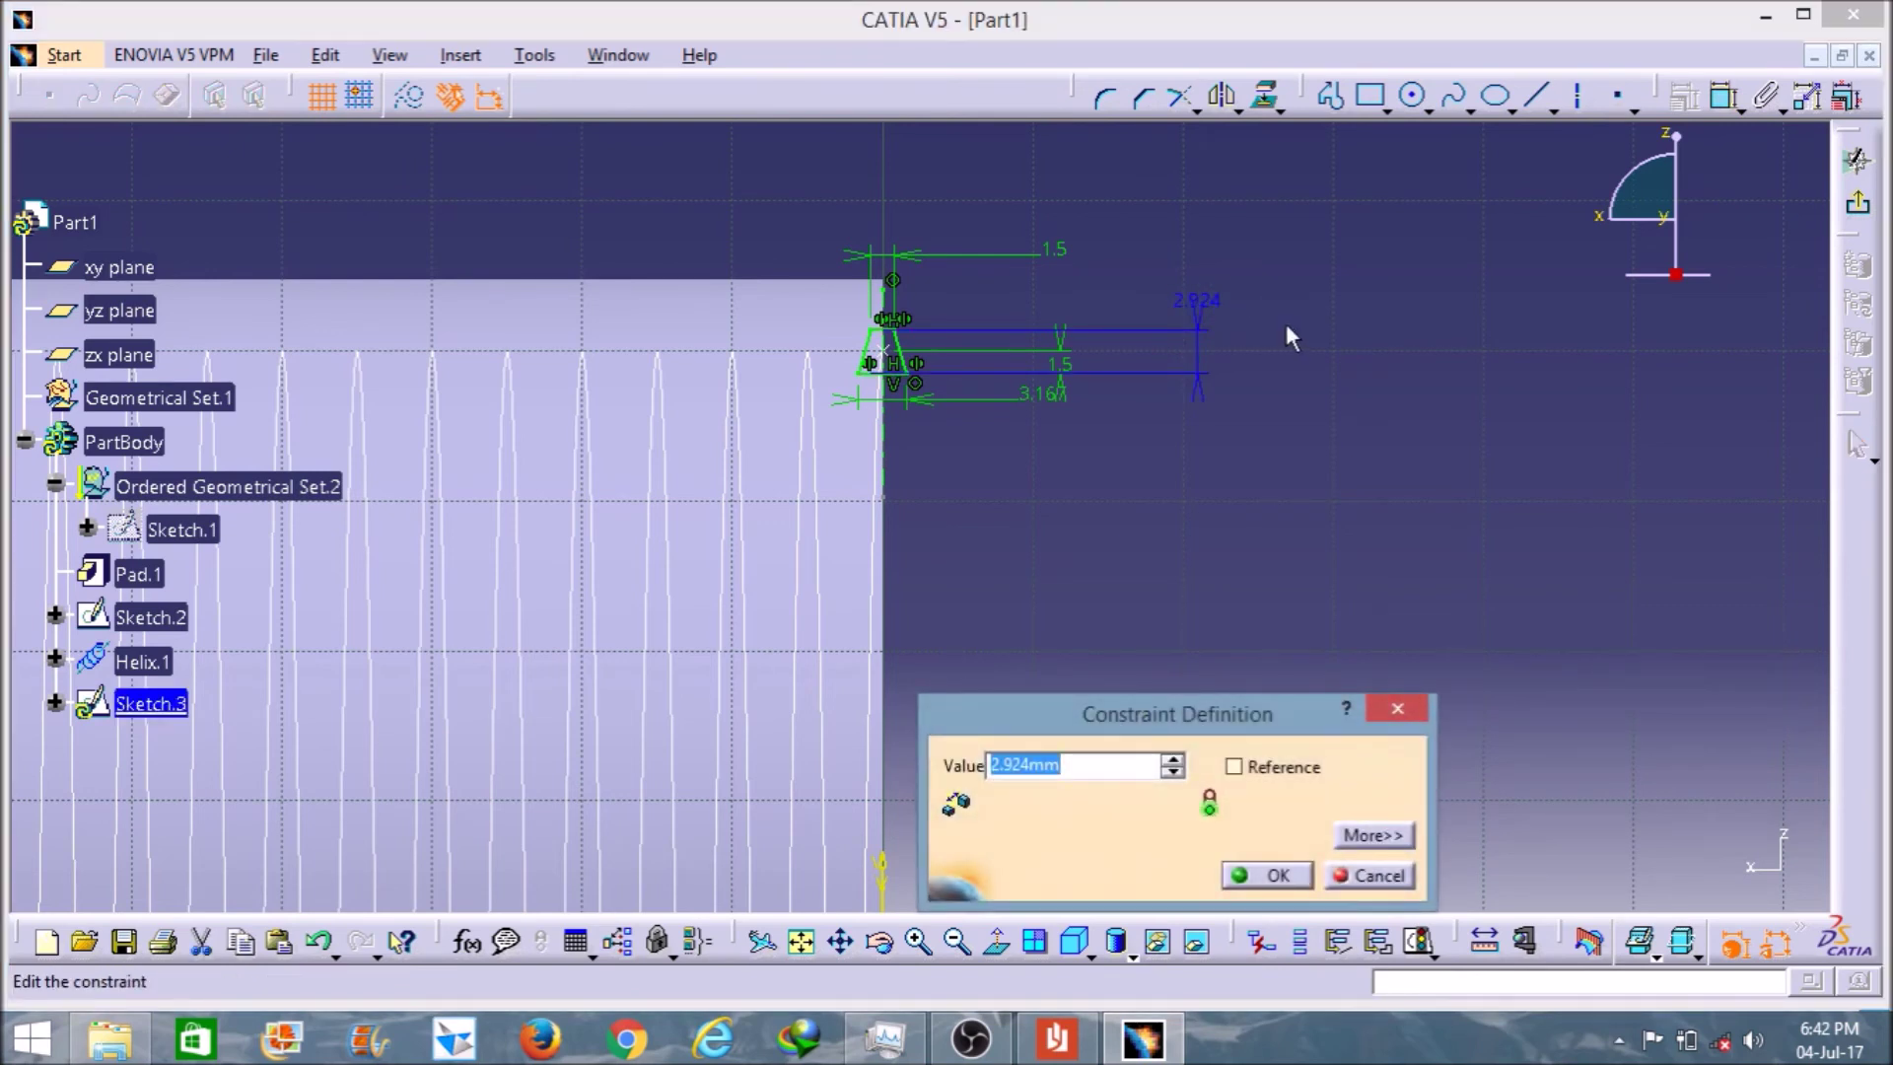
{"action": "type", "text": "3"}
{"action": "key", "text": "Return"}
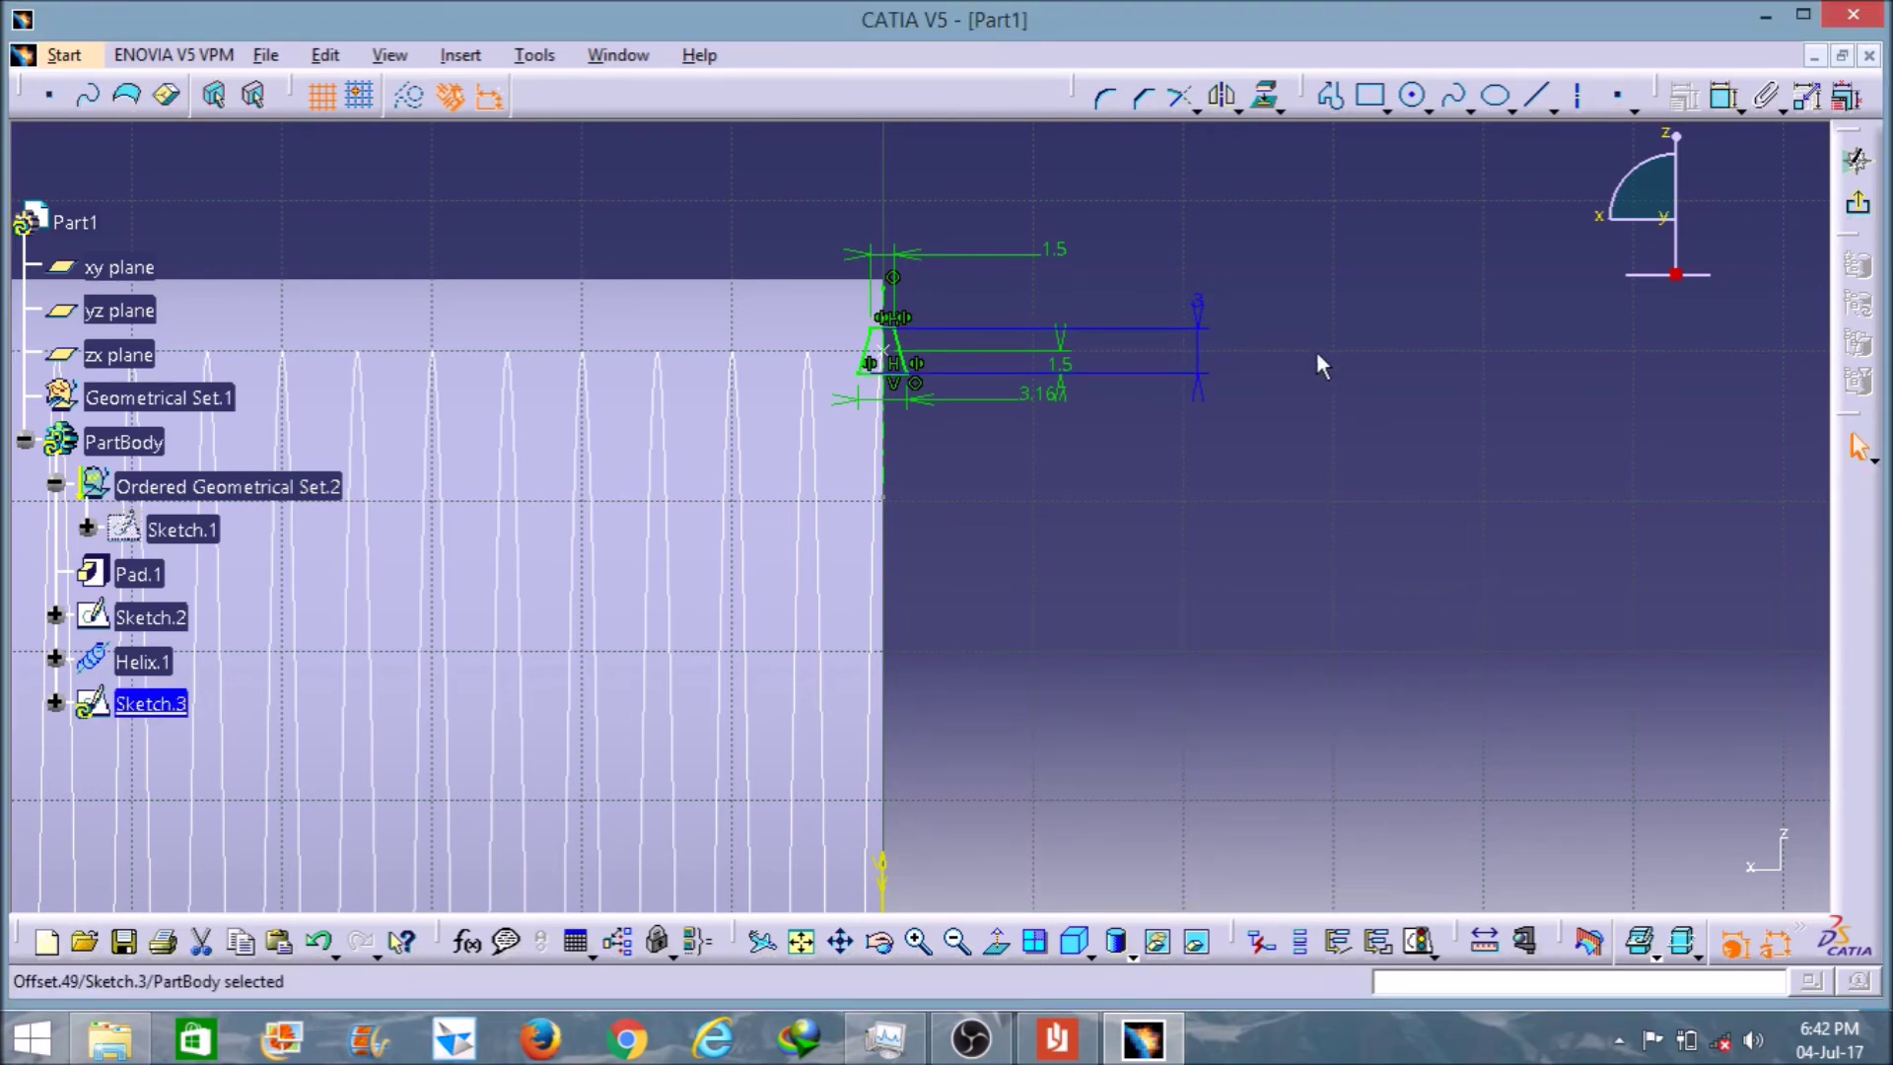
- Exit the sketcher and define a Slot with Sketch.3 as profile and Helix.1 as center curve
{"action": "left_click", "coordinate": [1857, 202]}
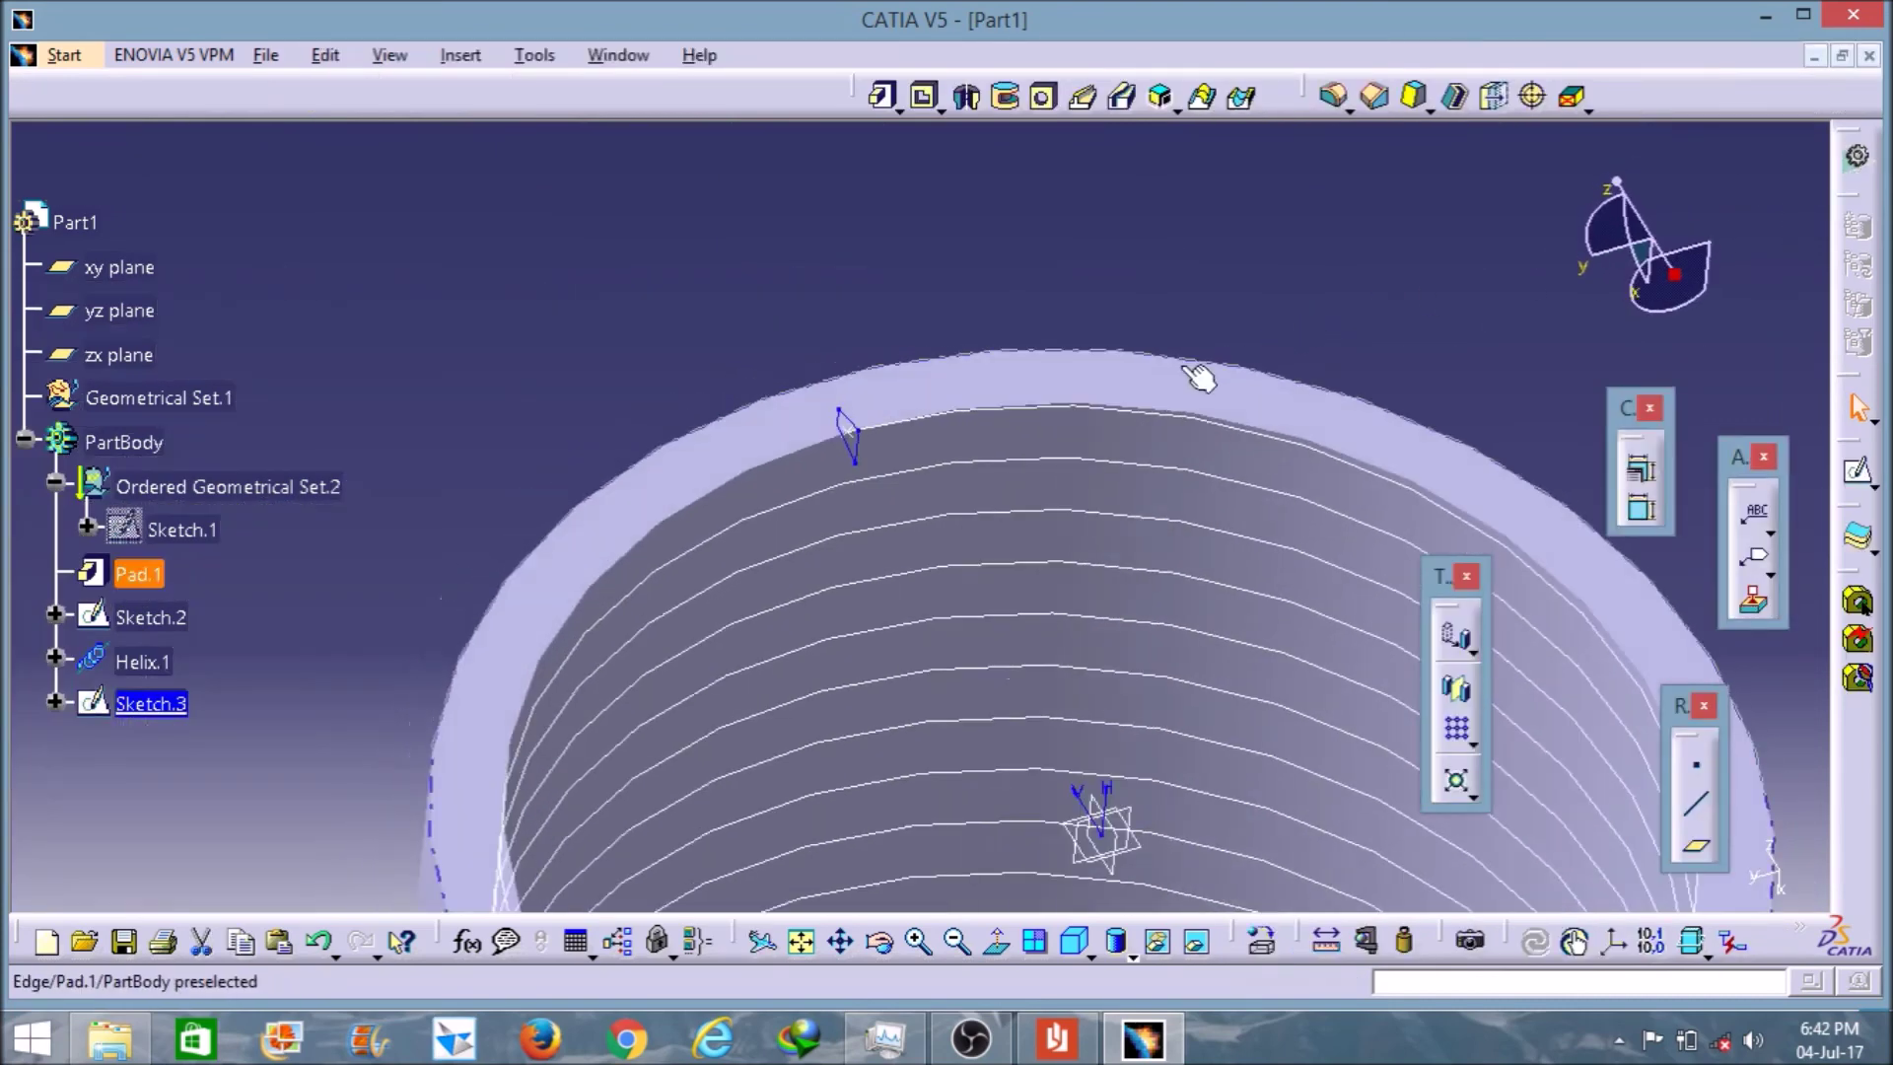
{"action": "mouse_move", "coordinate": [924, 317]}
{"action": "middle_mouse_down"}
{"action": "mouse_move", "coordinate": [956, 355]}
{"action": "mouse_move", "coordinate": [887, 395]}
{"action": "mouse_move", "coordinate": [791, 404]}
{"action": "mouse_move", "coordinate": [1115, 258]}
{"action": "middle_mouse_up"}
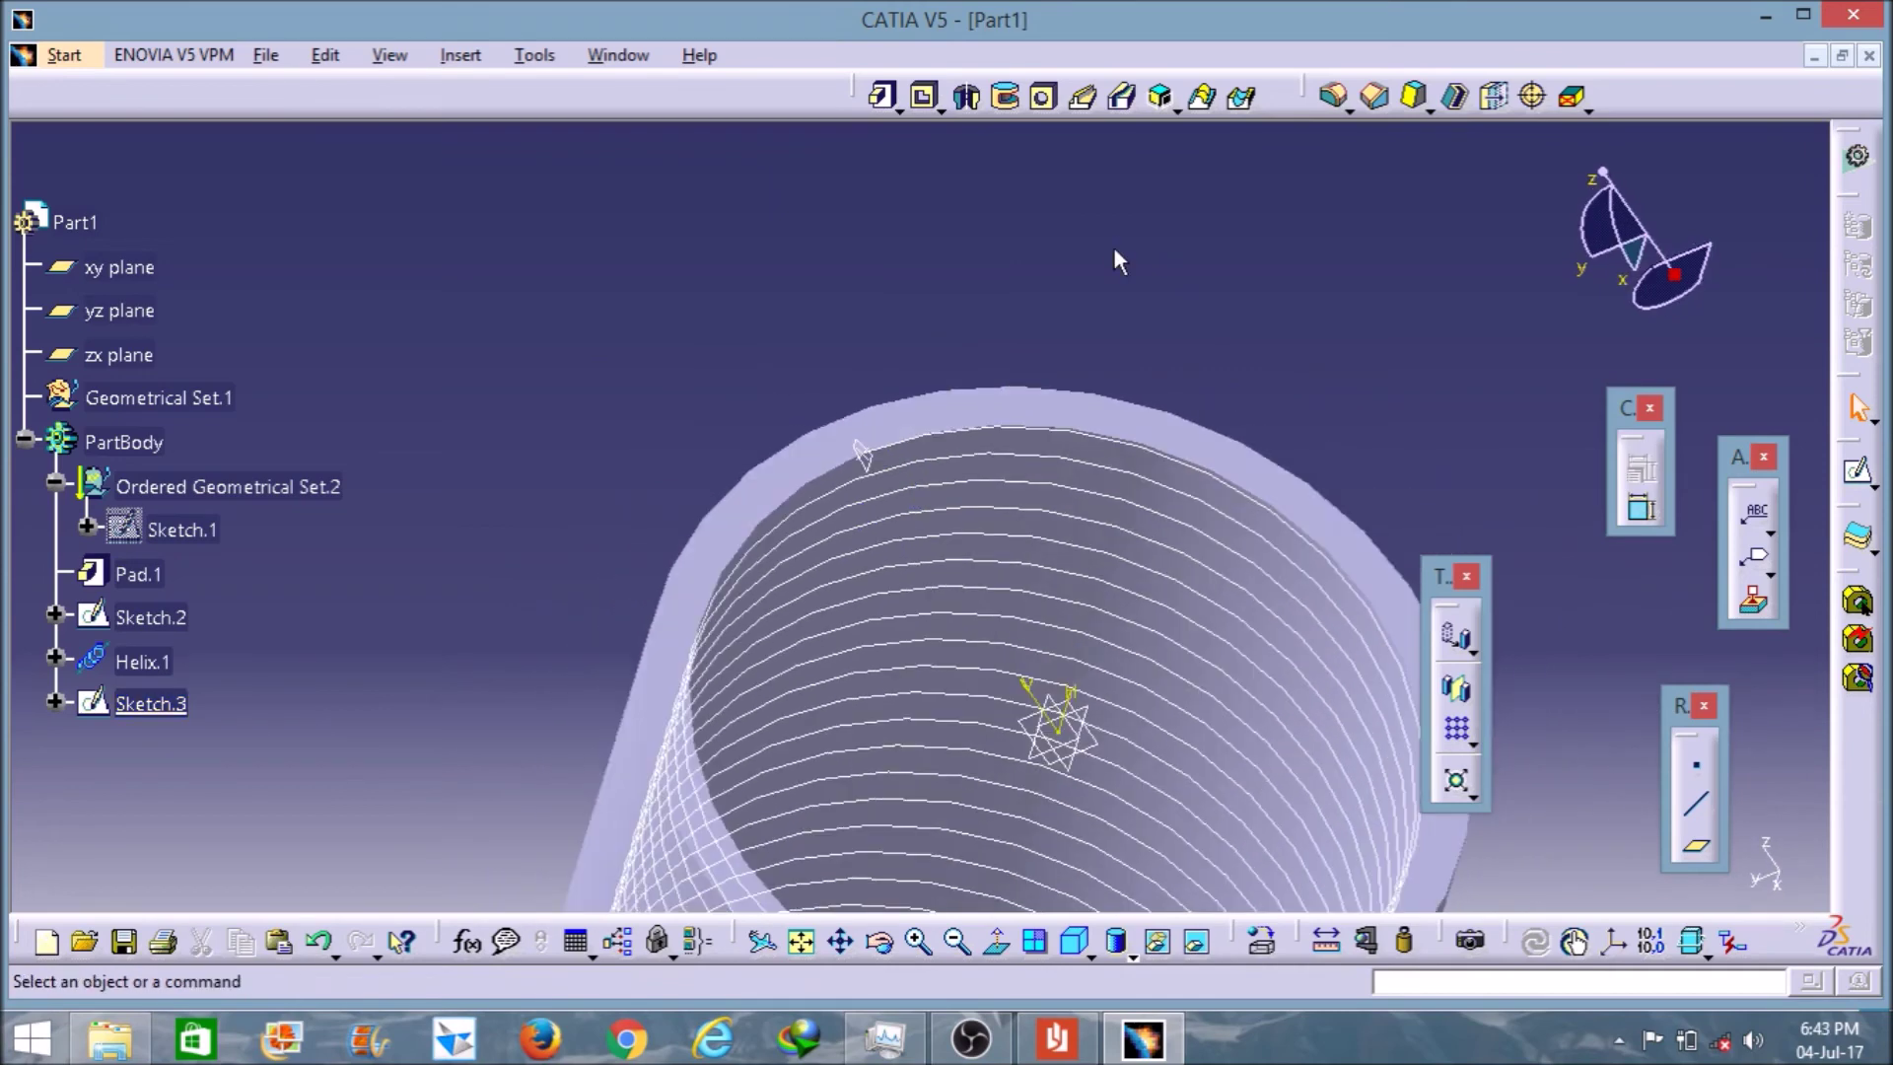
{"action": "left_click", "coordinate": [1125, 99]}
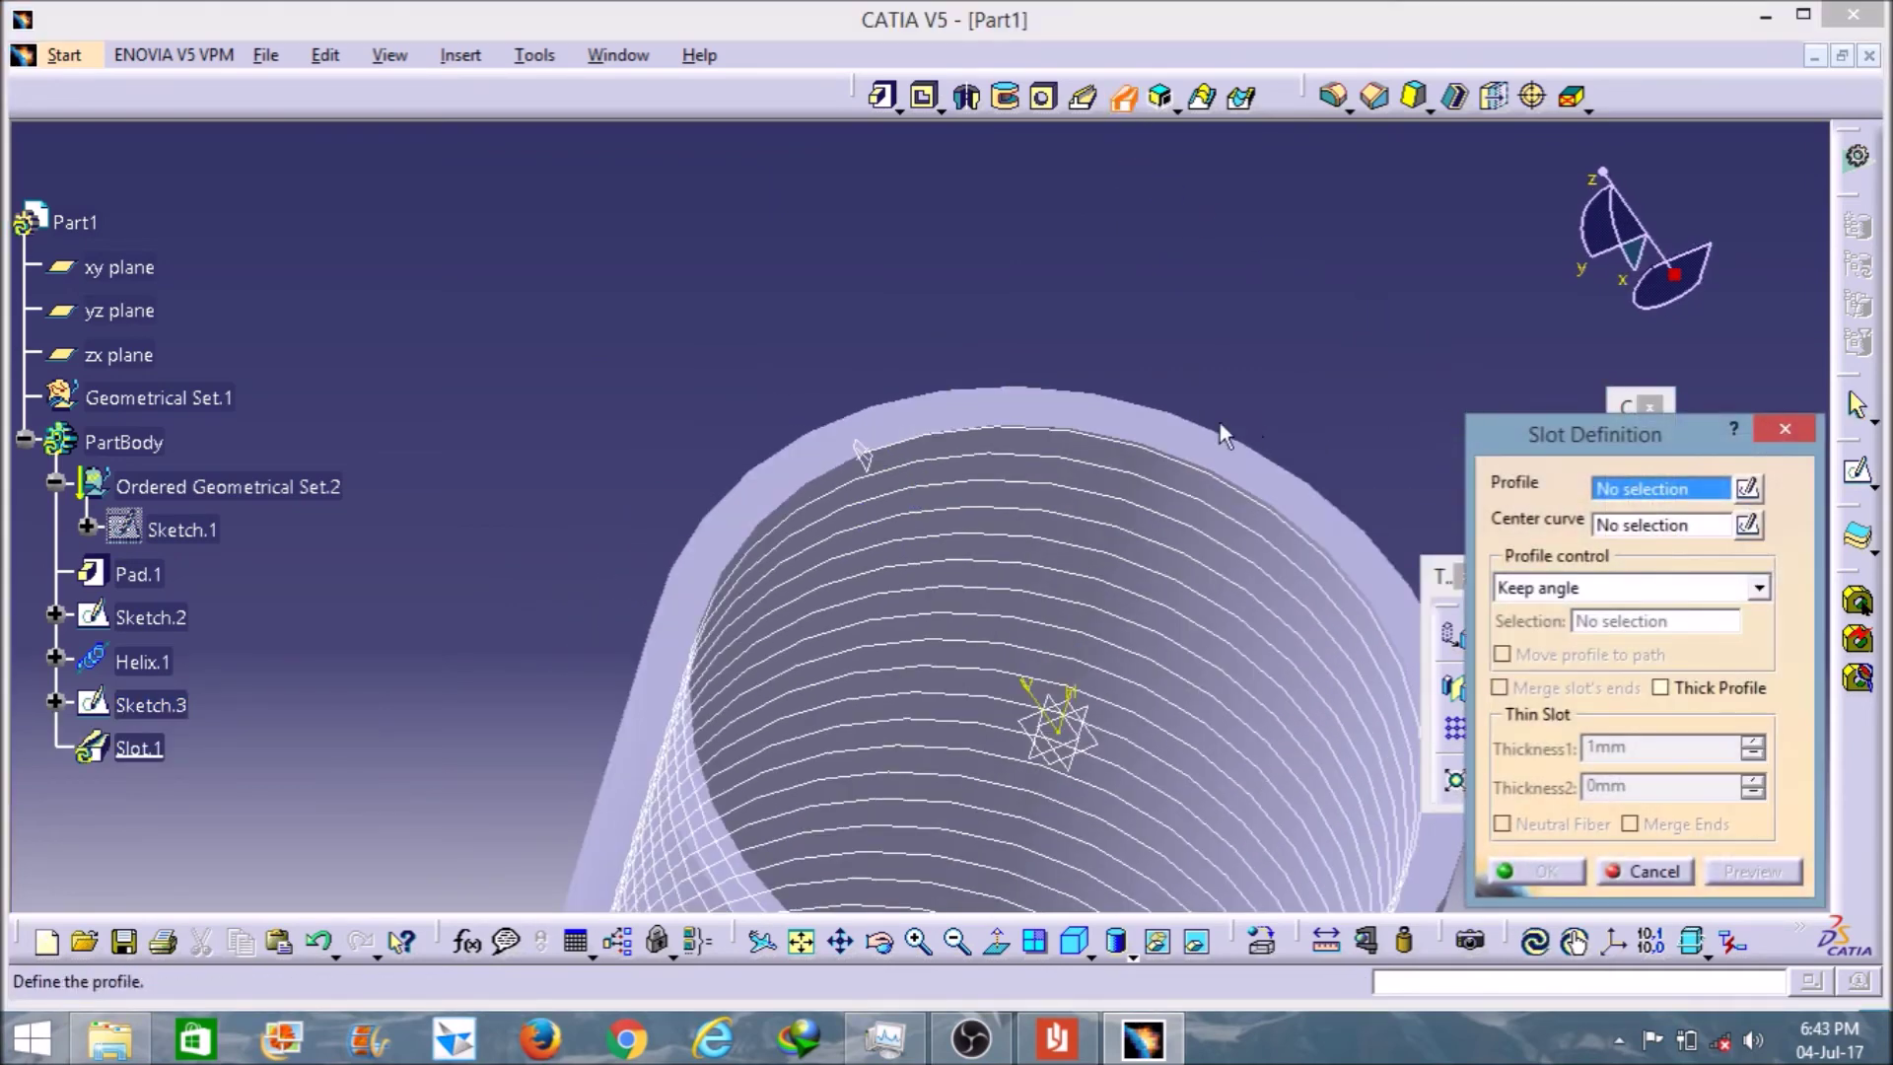
{"action": "left_click", "coordinate": [871, 457]}
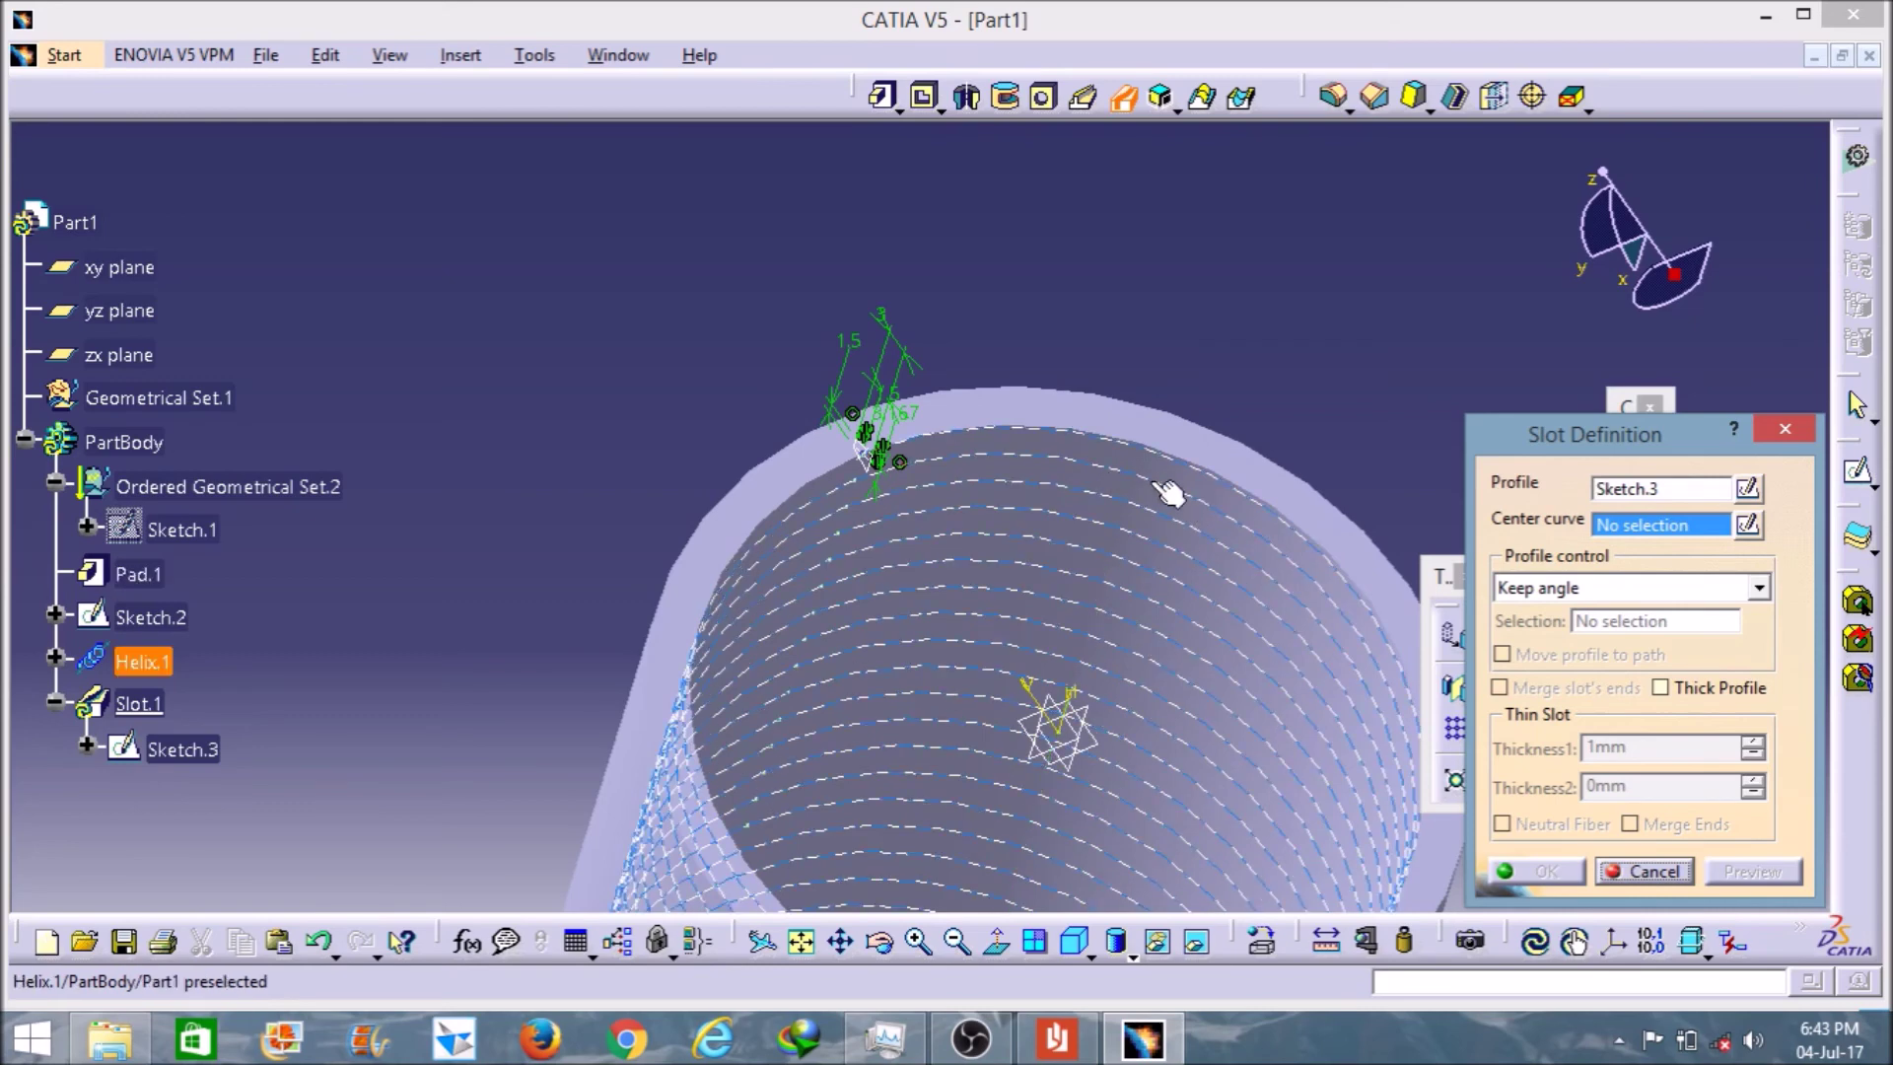
{"action": "left_click", "coordinate": [1037, 456]}
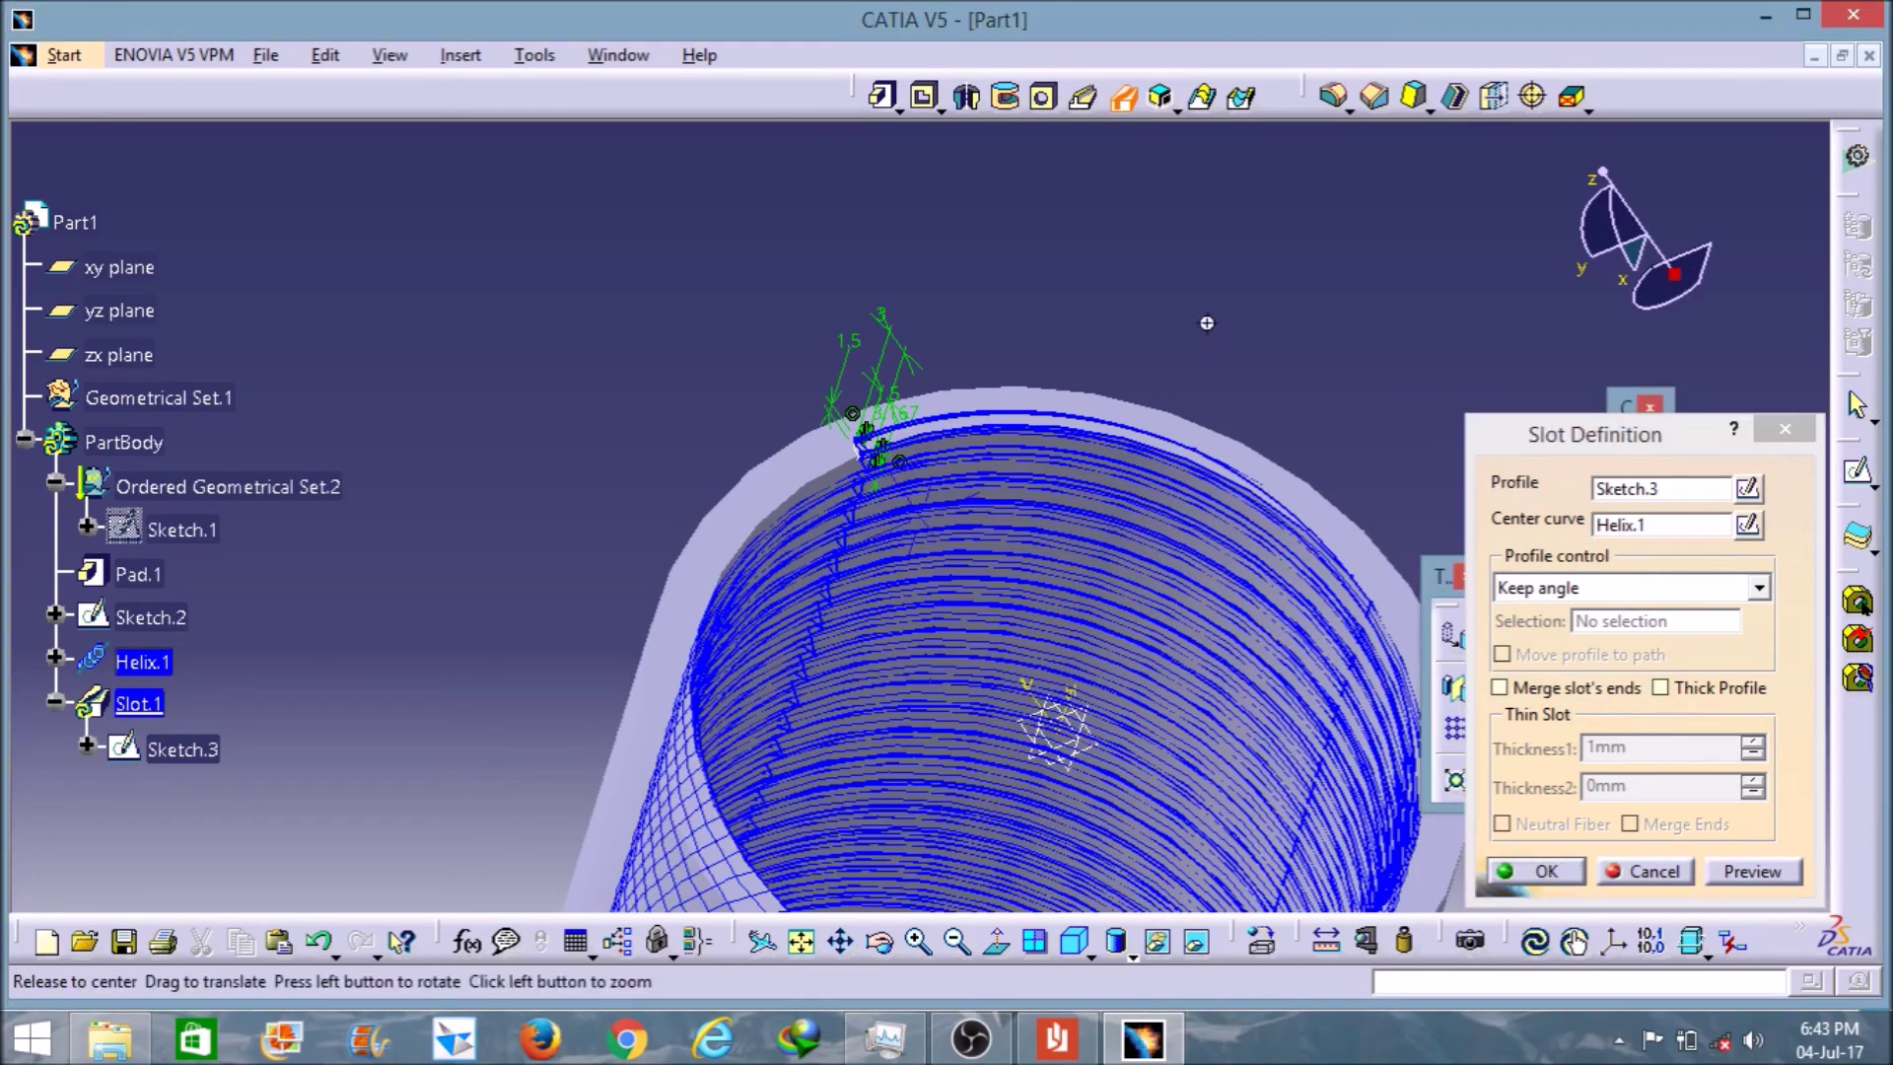
{"action": "mouse_move", "coordinate": [1210, 325]}
{"action": "middle_mouse_down"}
{"action": "mouse_move", "coordinate": [1214, 388]}
{"action": "mouse_move", "coordinate": [1207, 312]}
{"action": "mouse_move", "coordinate": [1398, 617]}
{"action": "middle_mouse_up"}
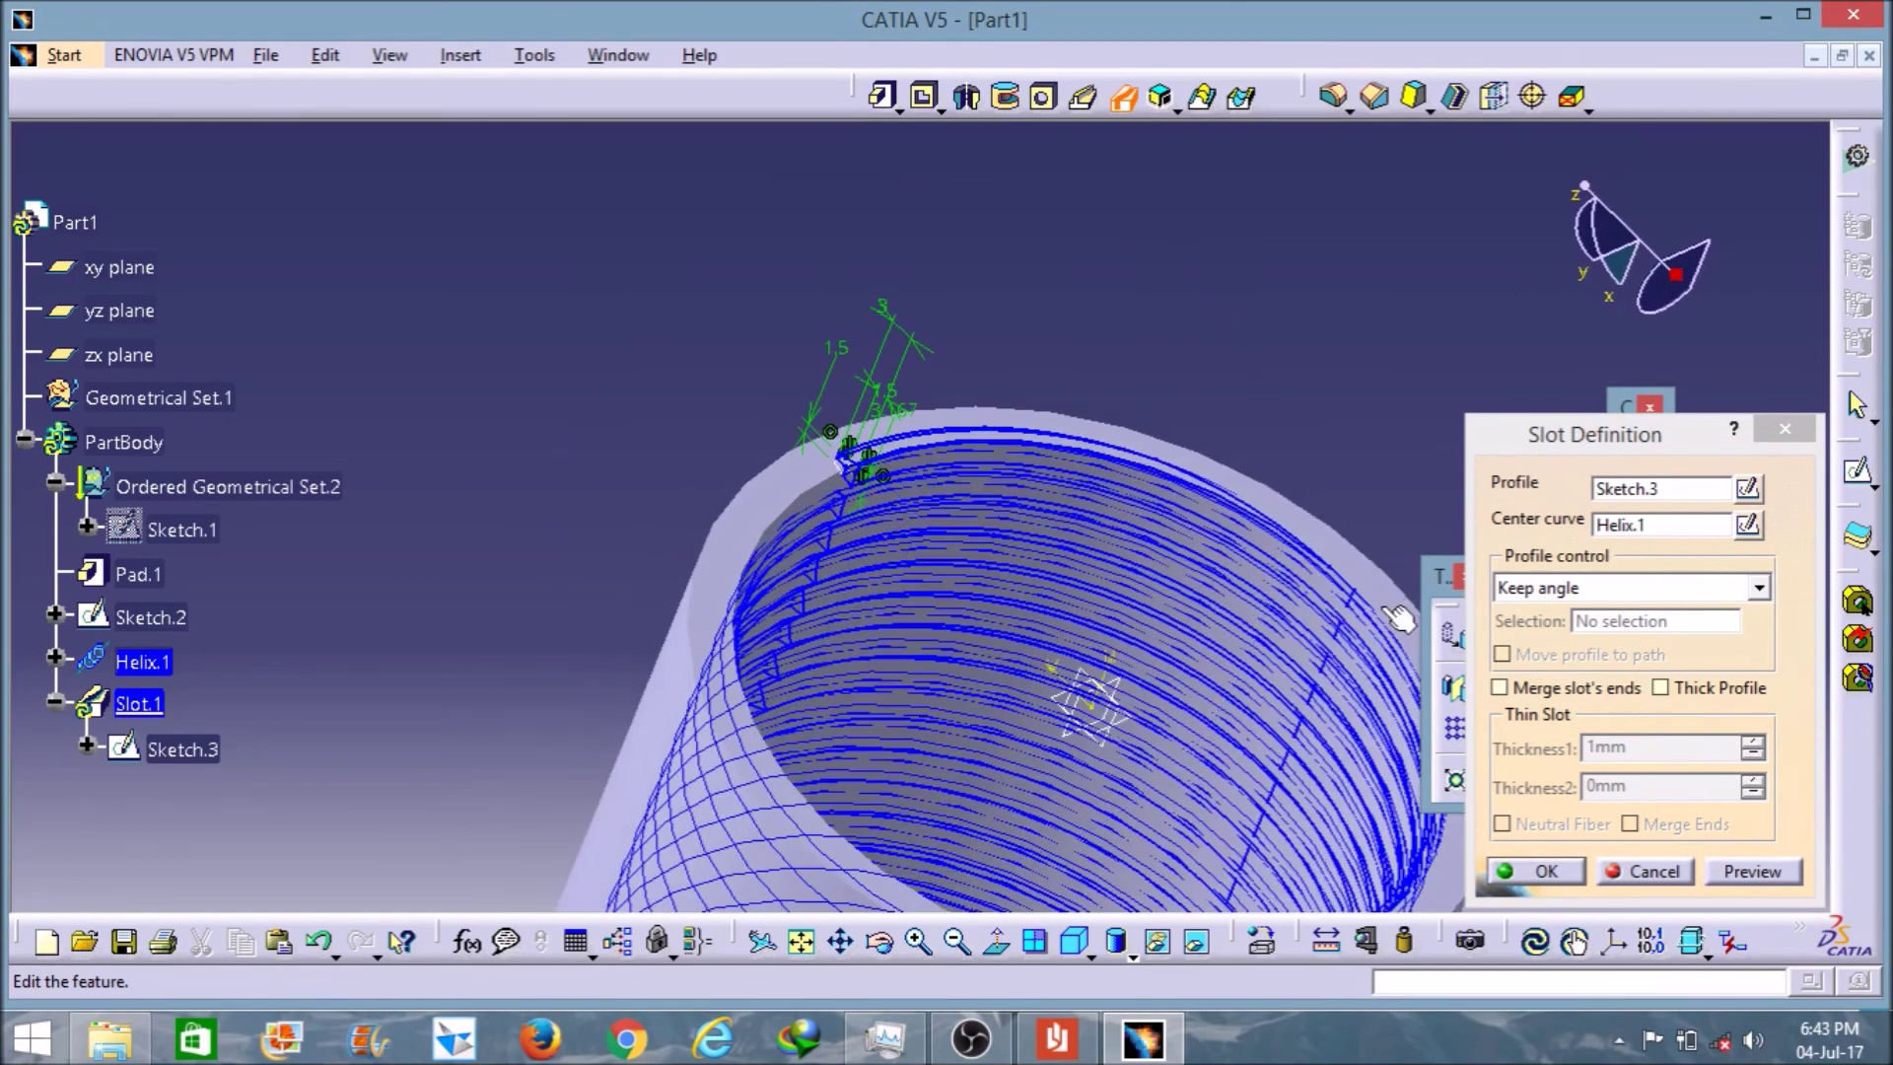
{"action": "left_click", "coordinate": [1540, 870]}
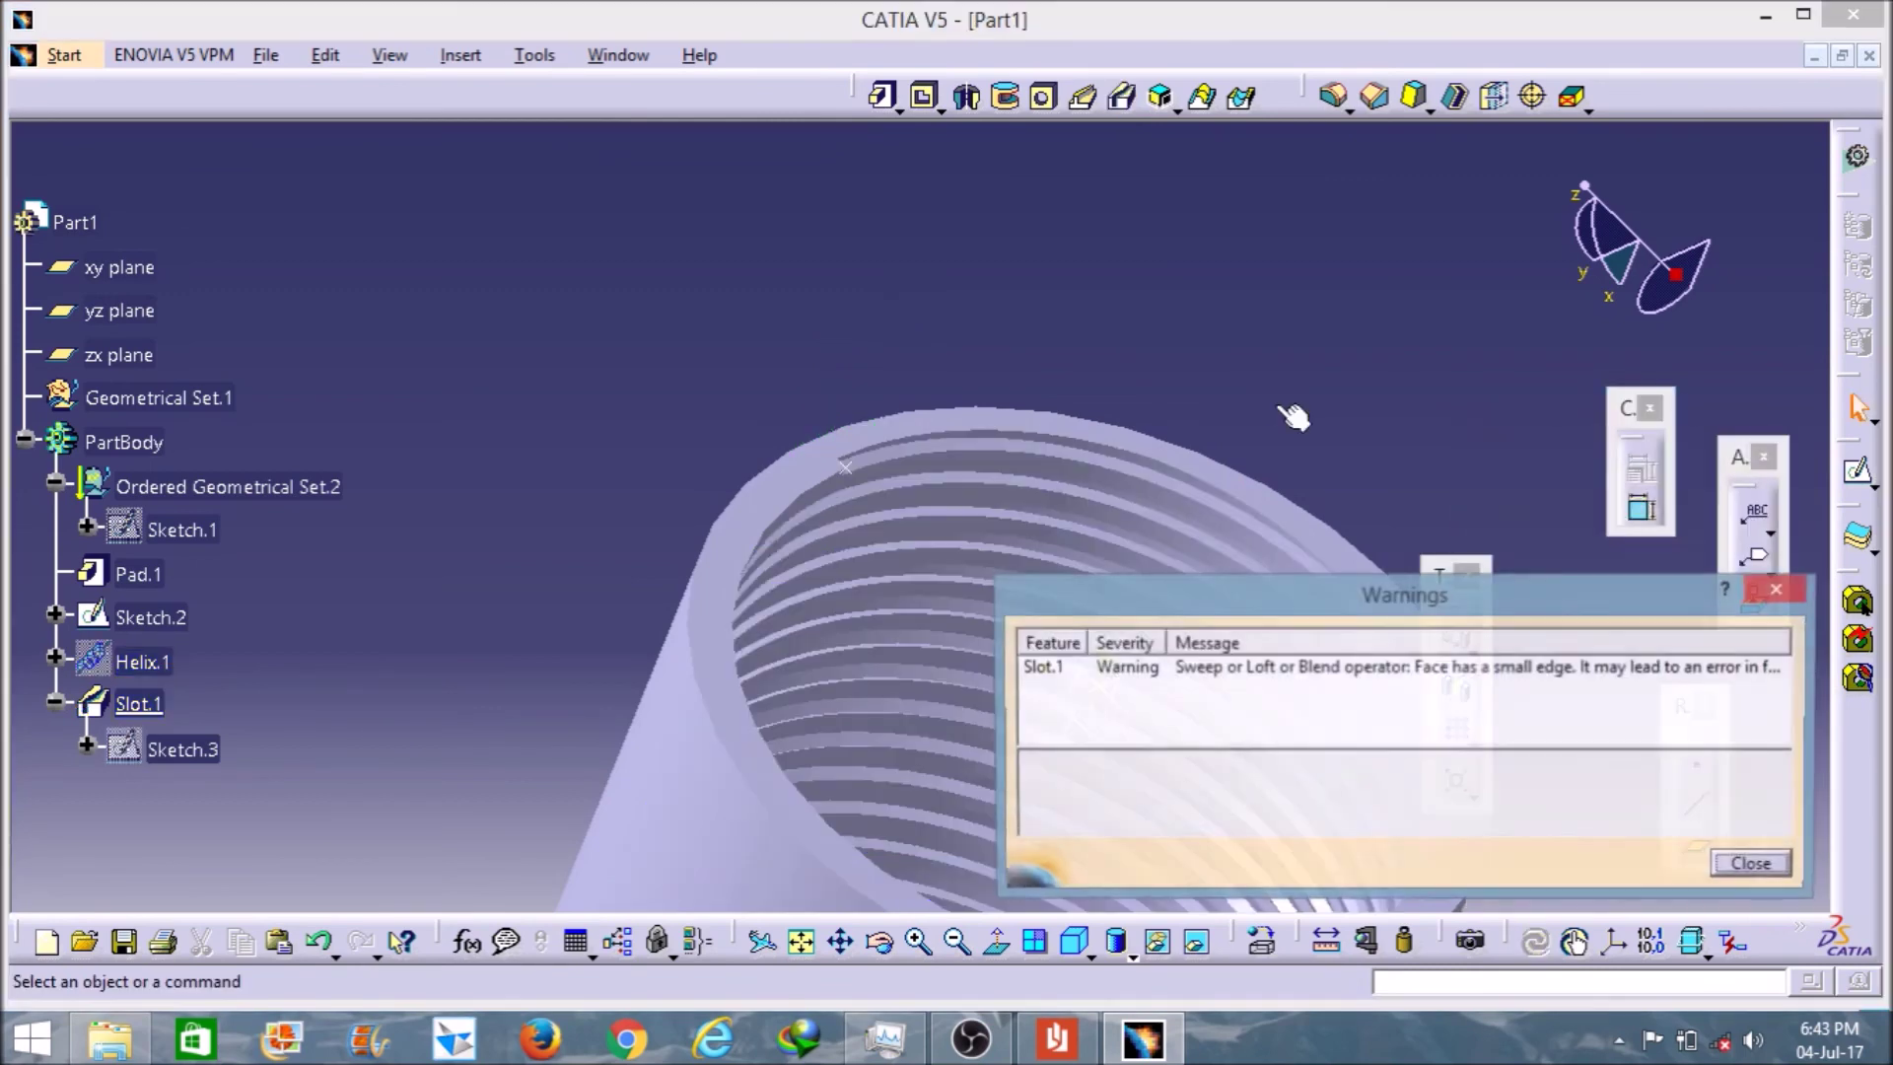
- Dismiss the small-edge warning, view the threaded tube, and return to the tutorial PDF
{"action": "left_click", "coordinate": [1755, 862]}
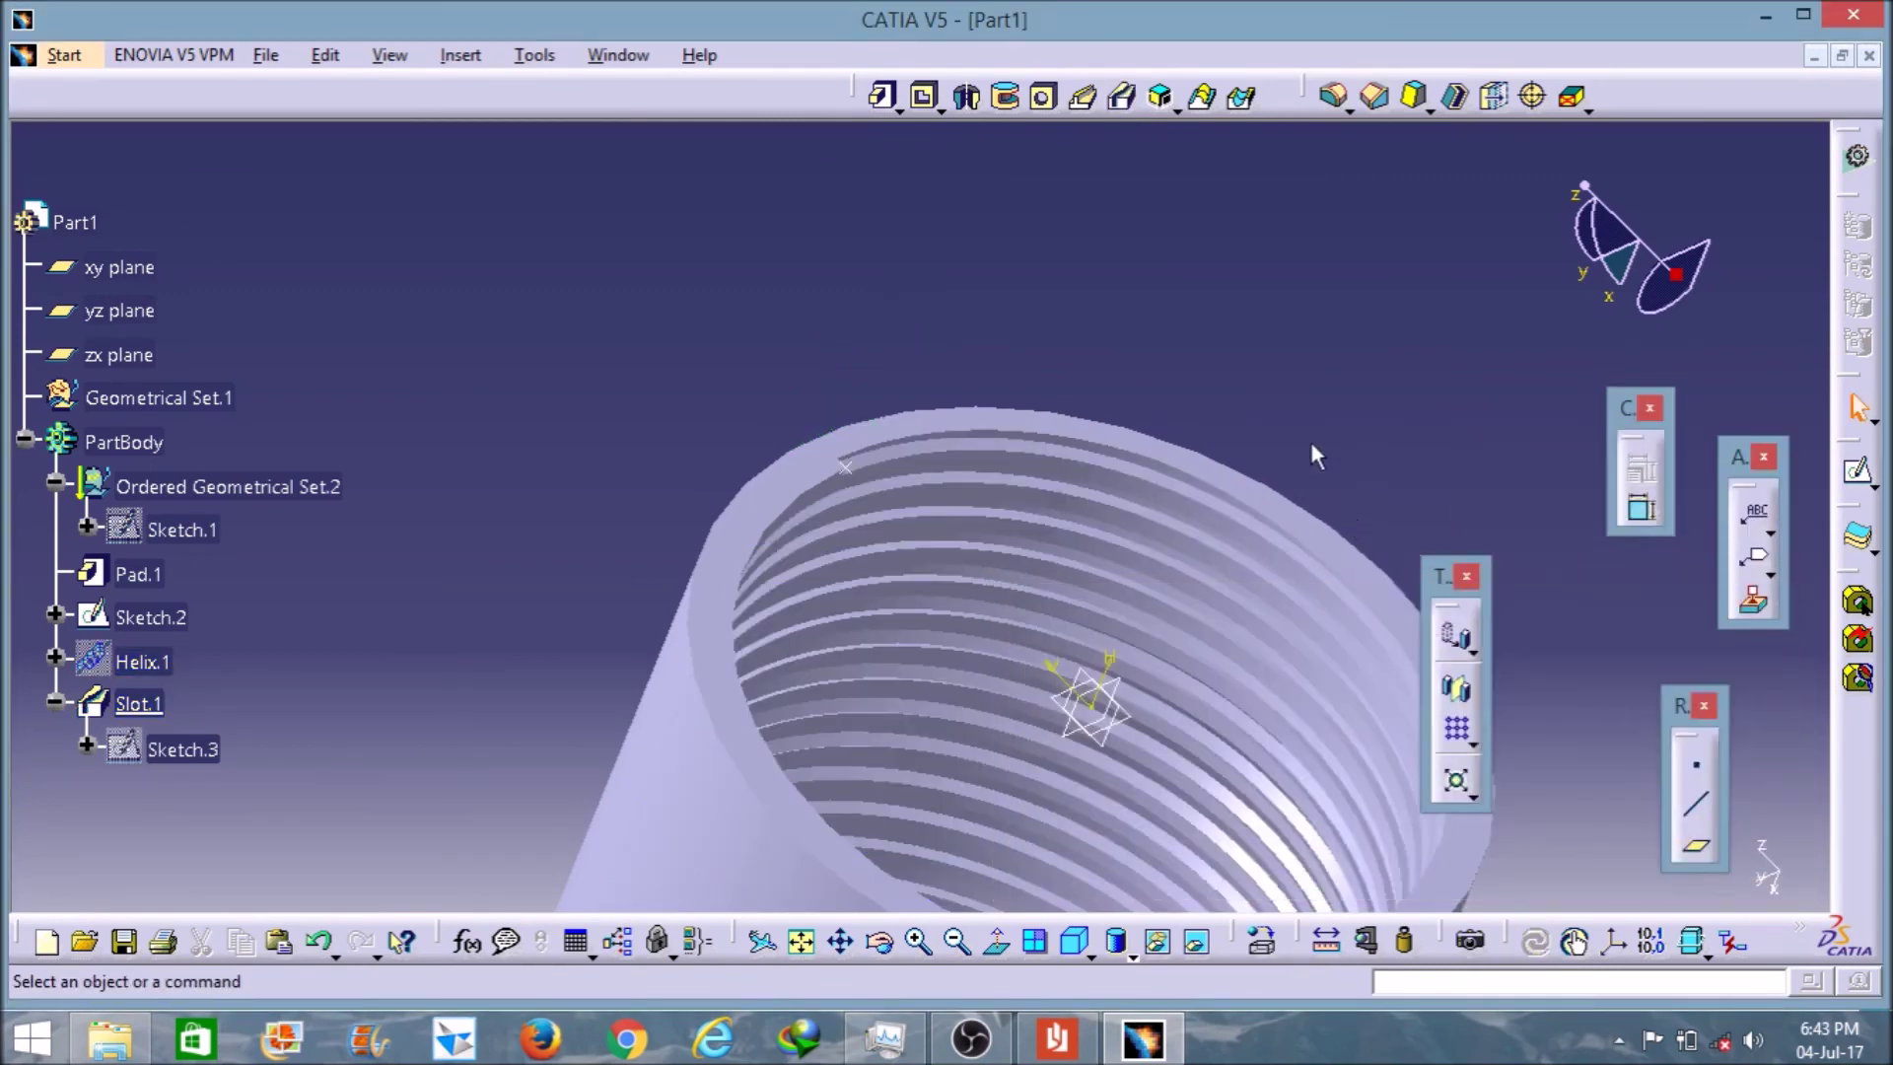
{"action": "middle_click_drag", "start_coordinate": [1310, 422], "coordinate": [1164, 439]}
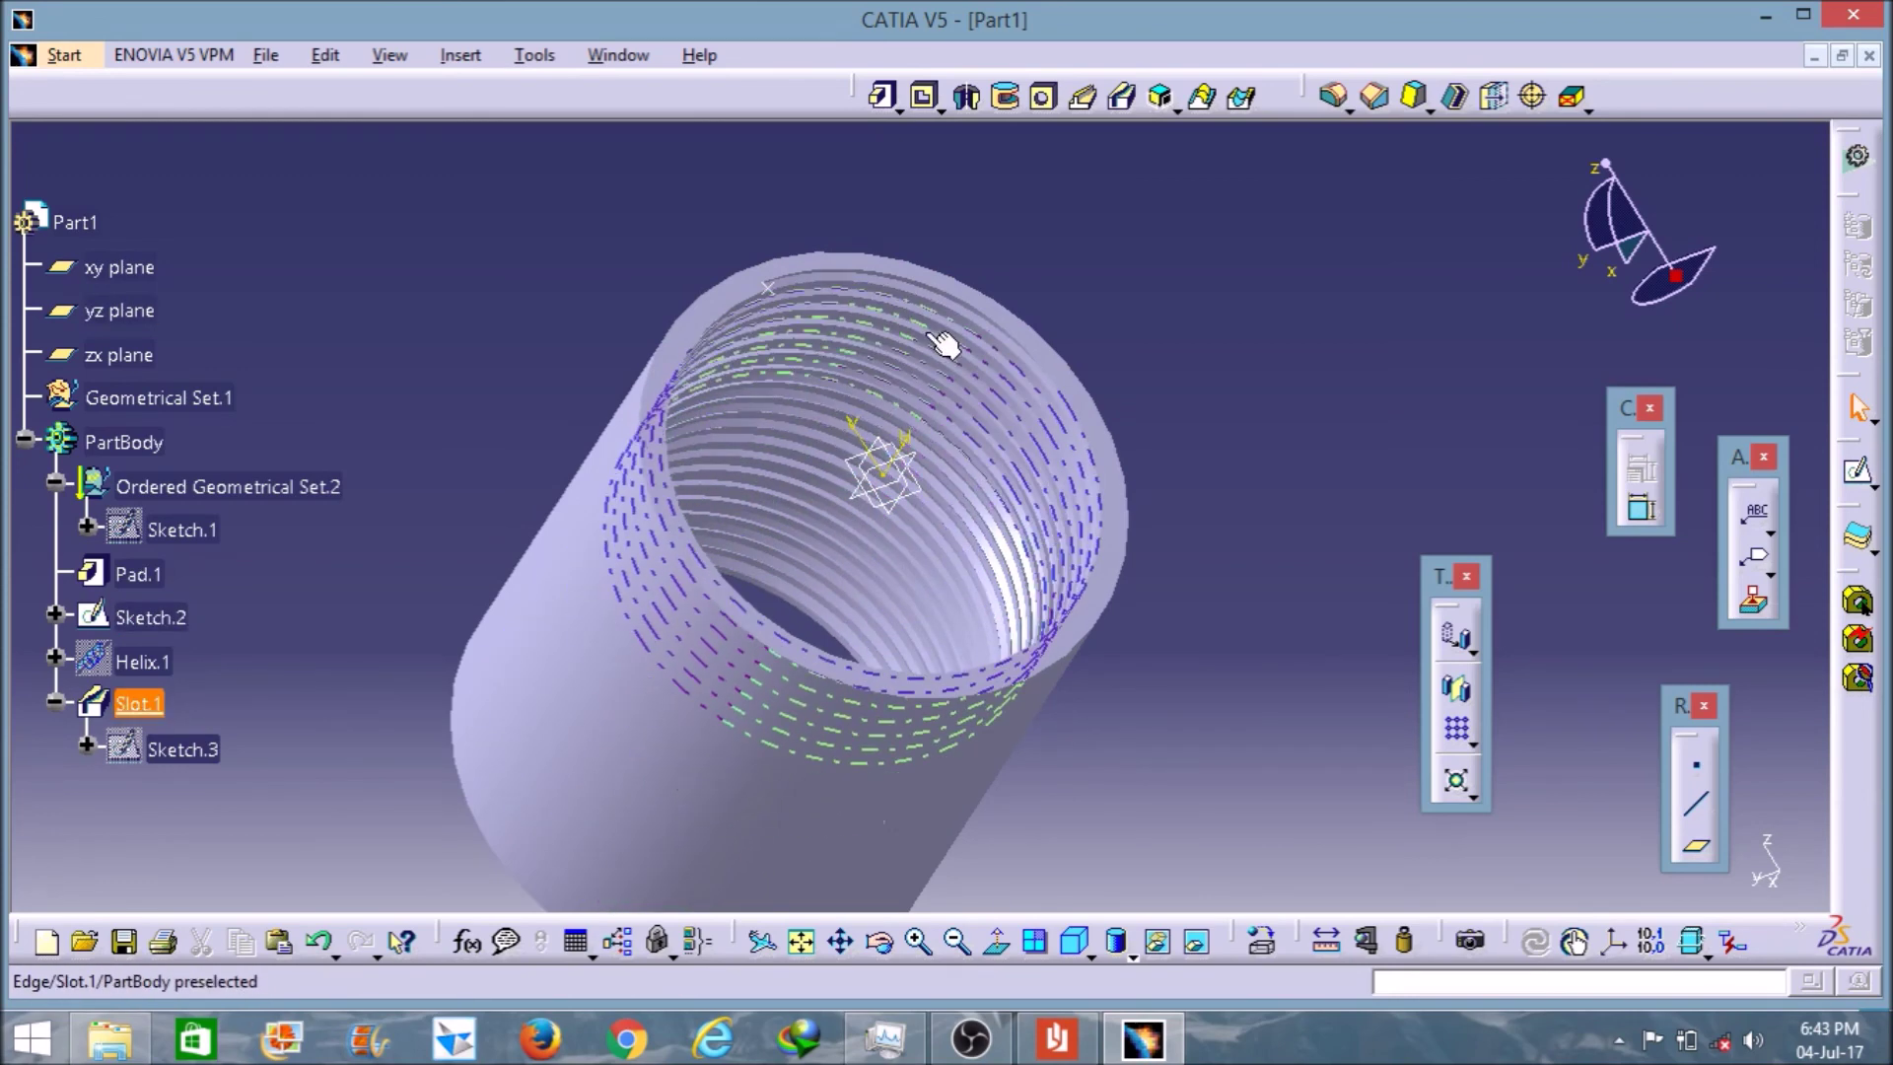
{"action": "left_click", "coordinate": [1056, 1038]}
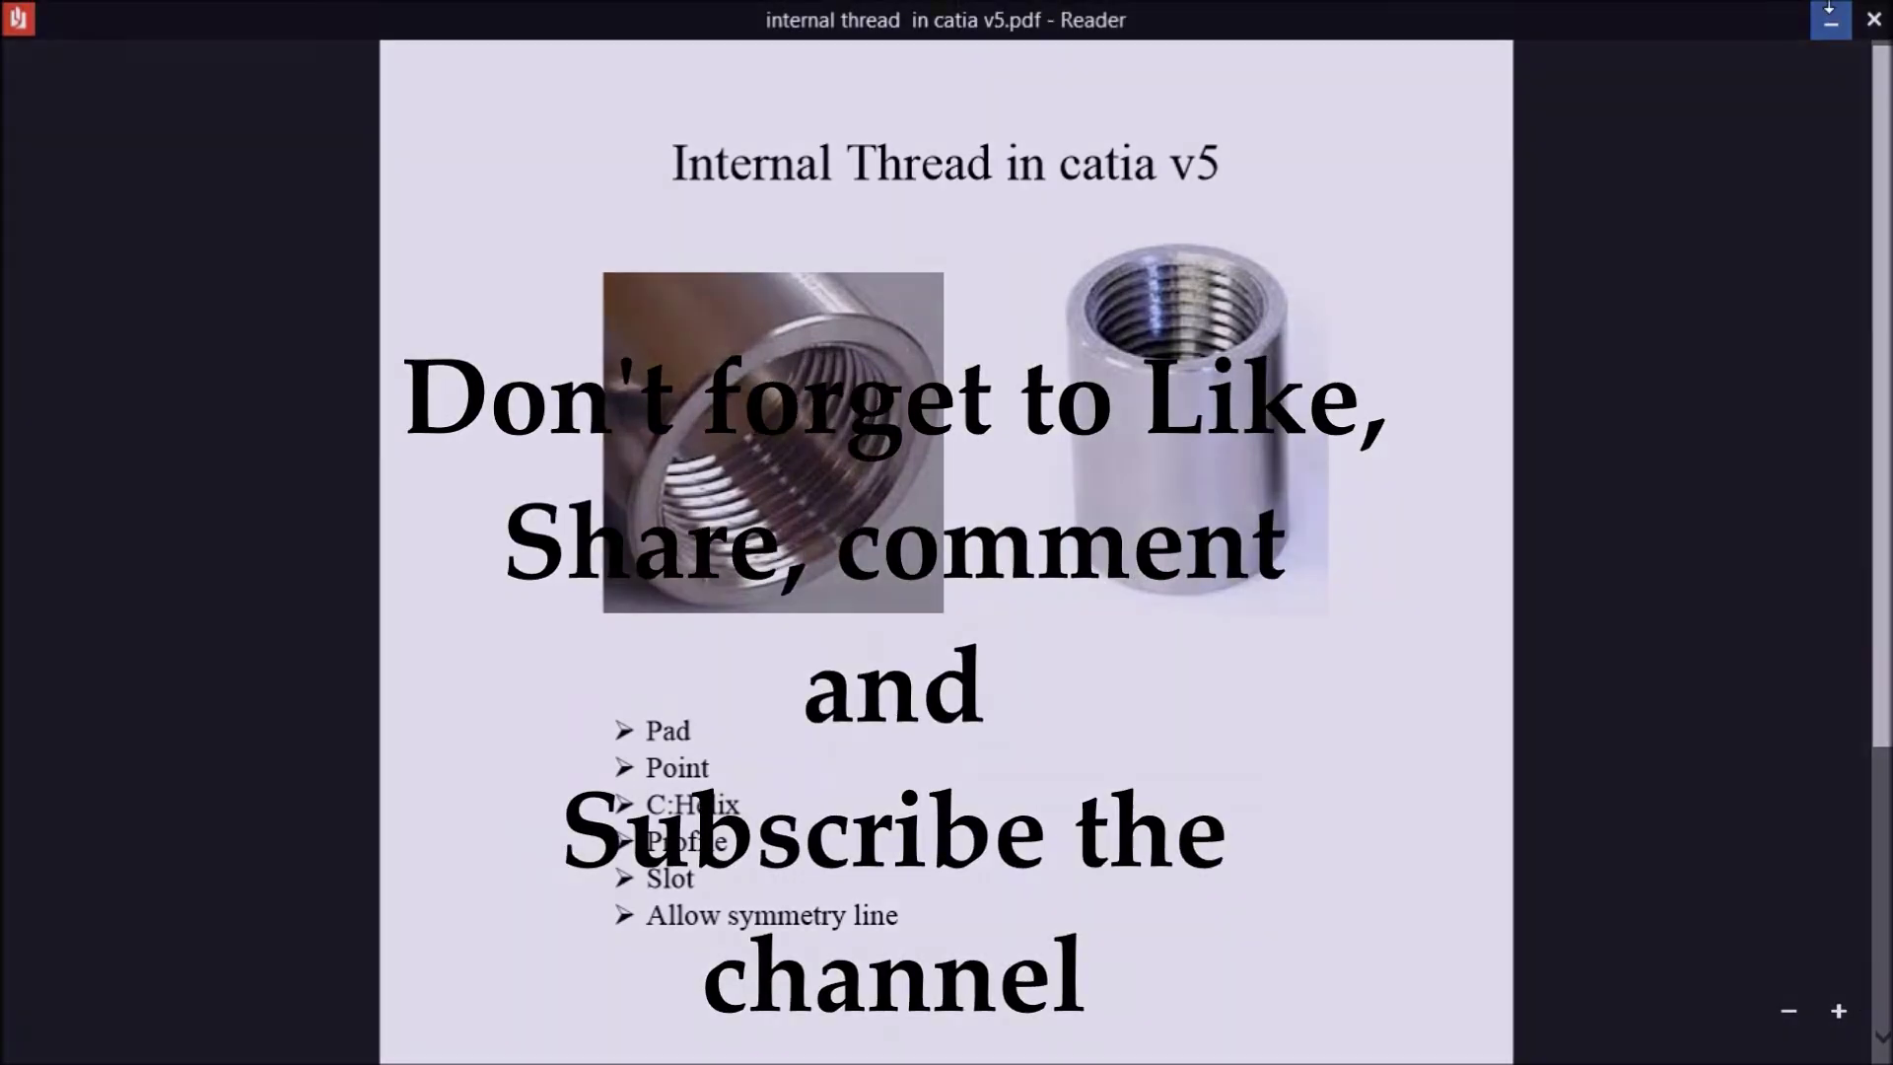
{"action": "left_click", "coordinate": [1870, 15]}
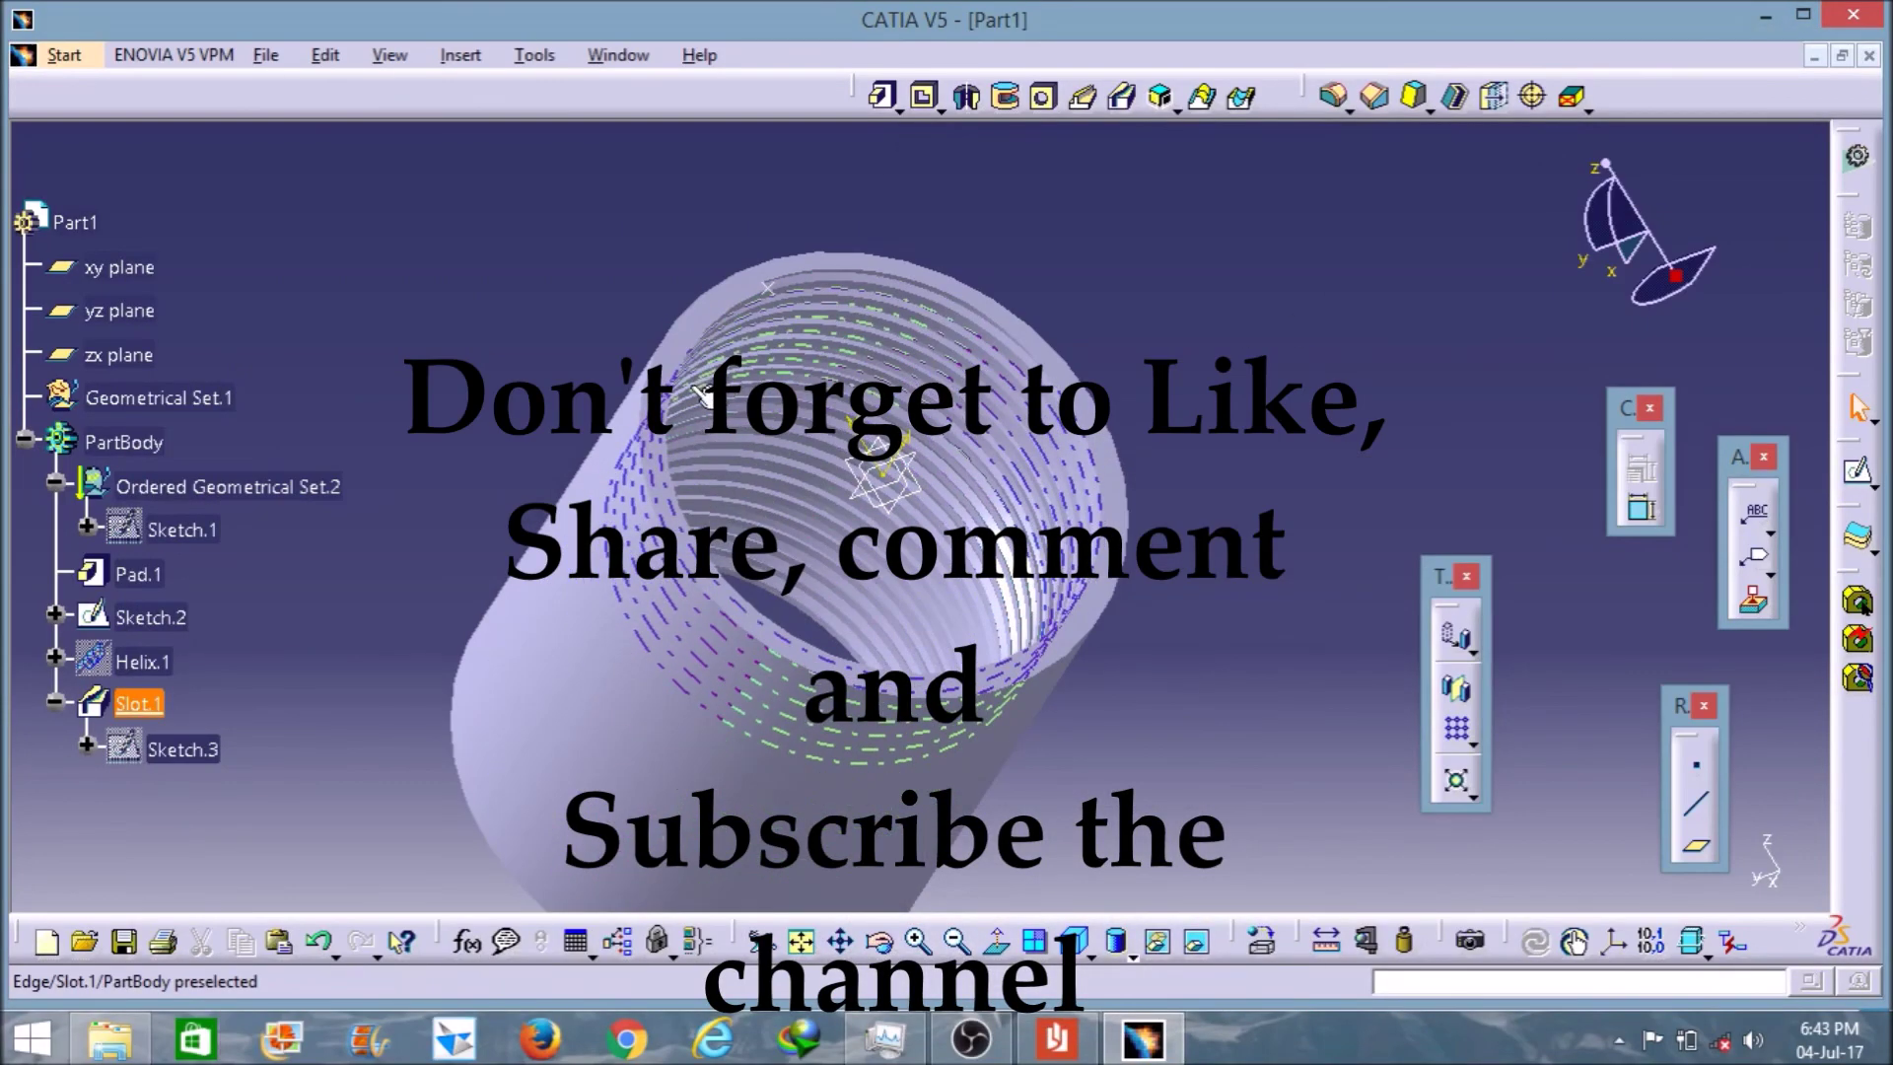